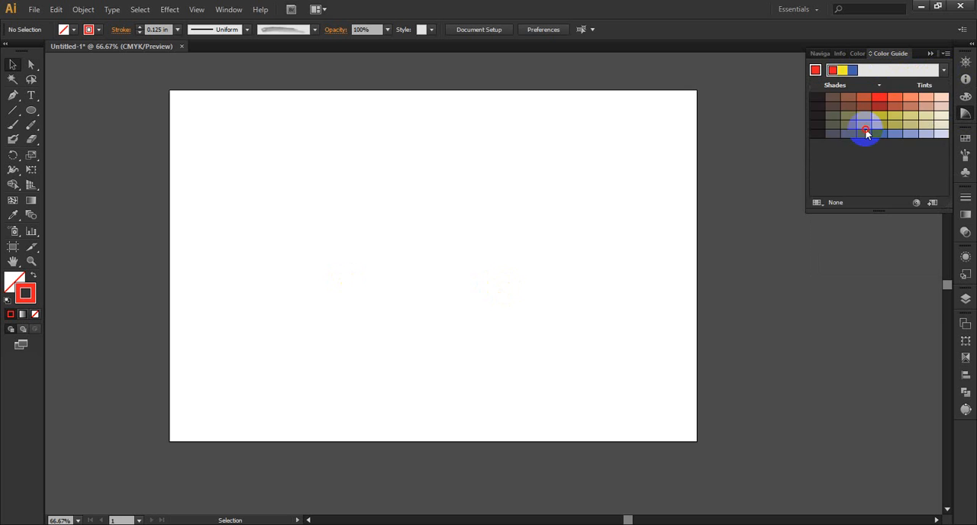
# Step: Choose the Tetrad 3 color harmony and set the stroke color's yellow value to 30%
pyautogui.click(944, 68)
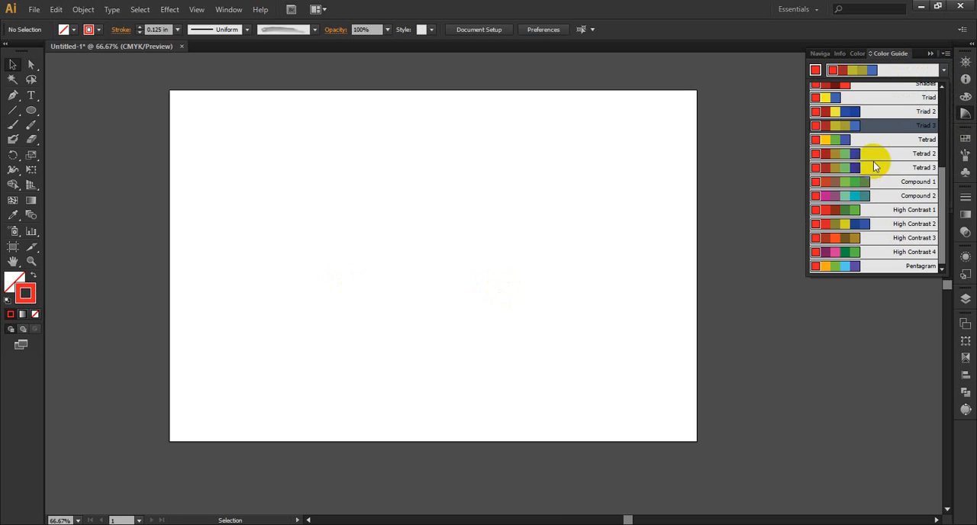
pyautogui.click(872, 168)
pyautogui.click(964, 96)
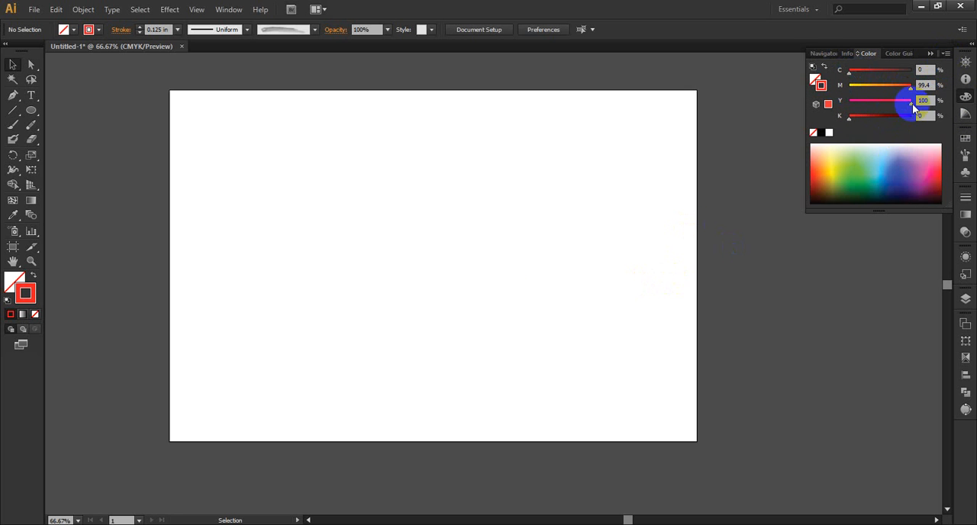
pyautogui.moveTo(911, 105); pyautogui.dragTo(867, 108)
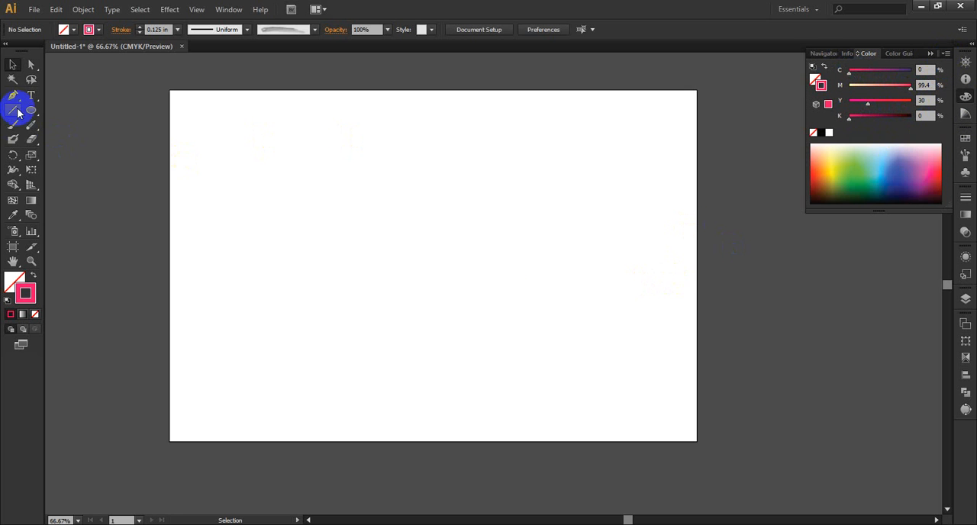
# Step: Draw an open, wavy four-anchor path across the upper part of the artboard with the Pen tool
pyautogui.moveTo(35, 94); pyautogui.dragTo(103, 127)
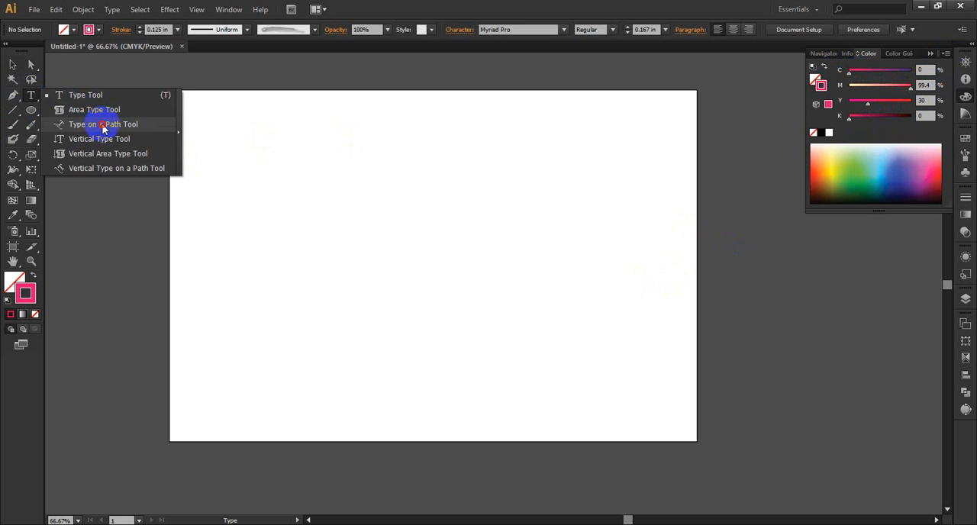
pyautogui.click(102, 126)
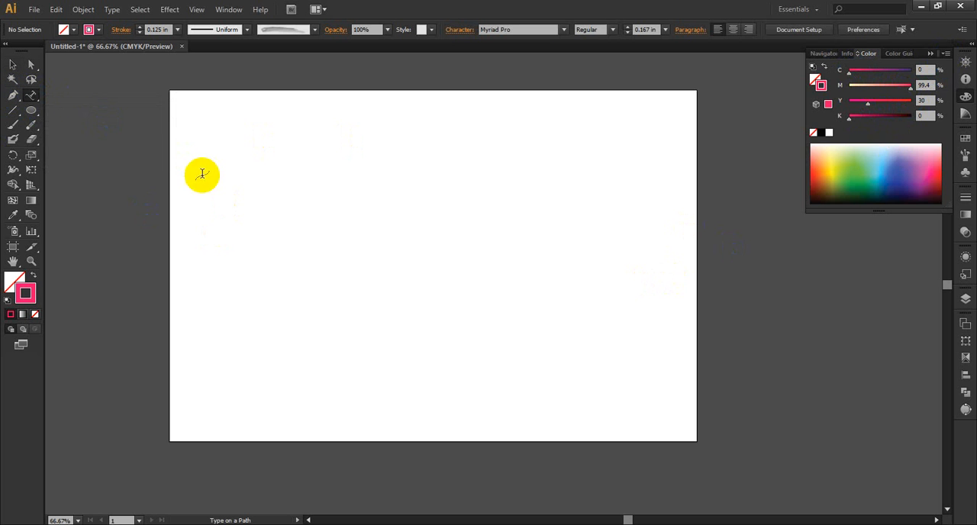
pyautogui.click(13, 96)
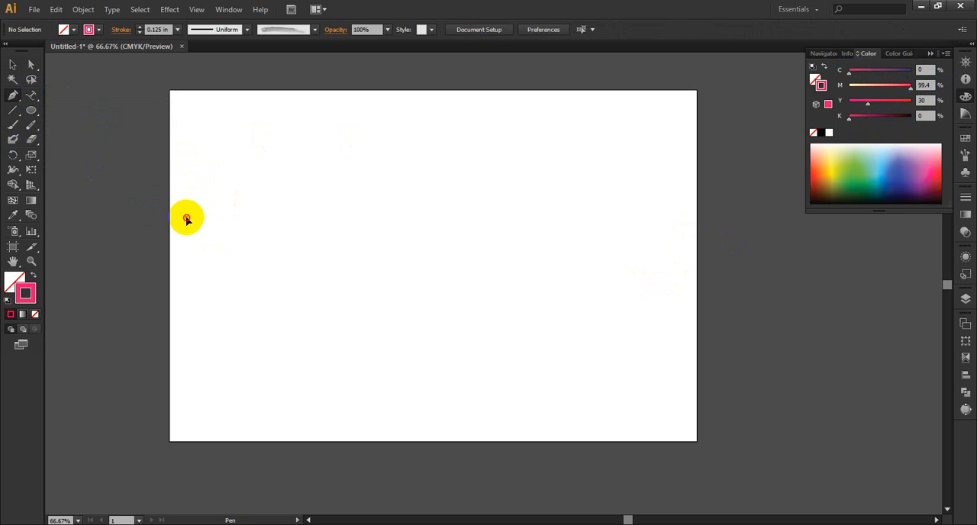
pyautogui.click(186, 217)
pyautogui.moveTo(297, 214); pyautogui.dragTo(346, 274)
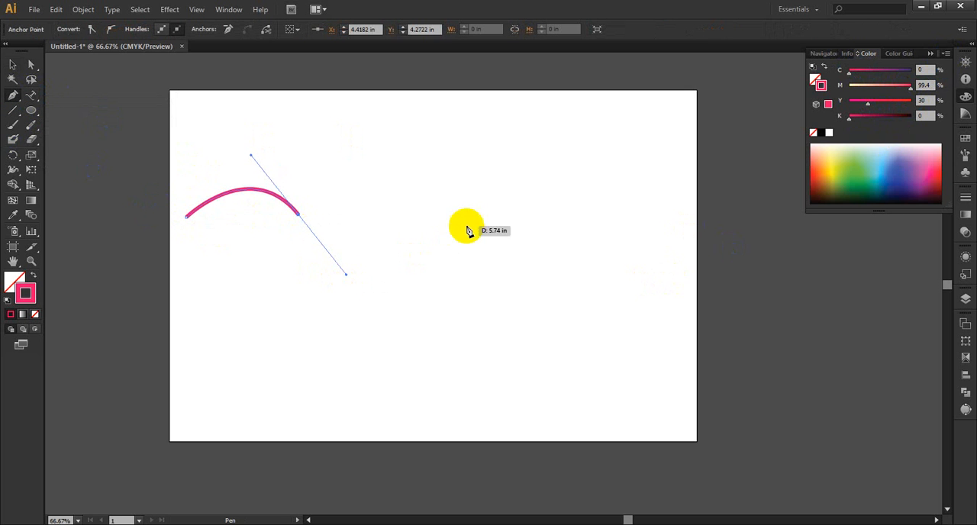
pyautogui.moveTo(467, 222); pyautogui.dragTo(491, 184)
pyautogui.moveTo(618, 230); pyautogui.dragTo(652, 311)
# Step: Add the text "I am using adobe illustrator cs6" along the wavy path at a font size of 0.75 in
pyautogui.moveTo(31, 95); pyautogui.dragTo(91, 128)
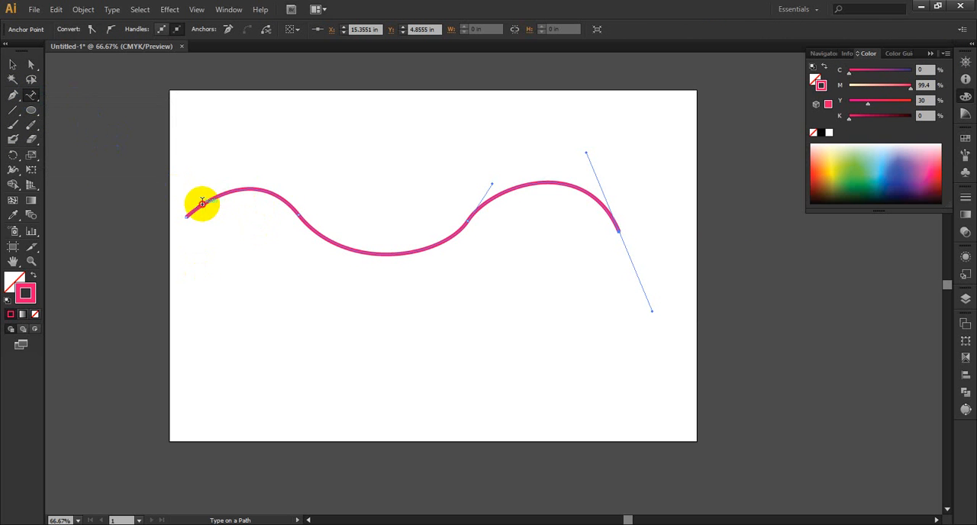
pyautogui.click(201, 203)
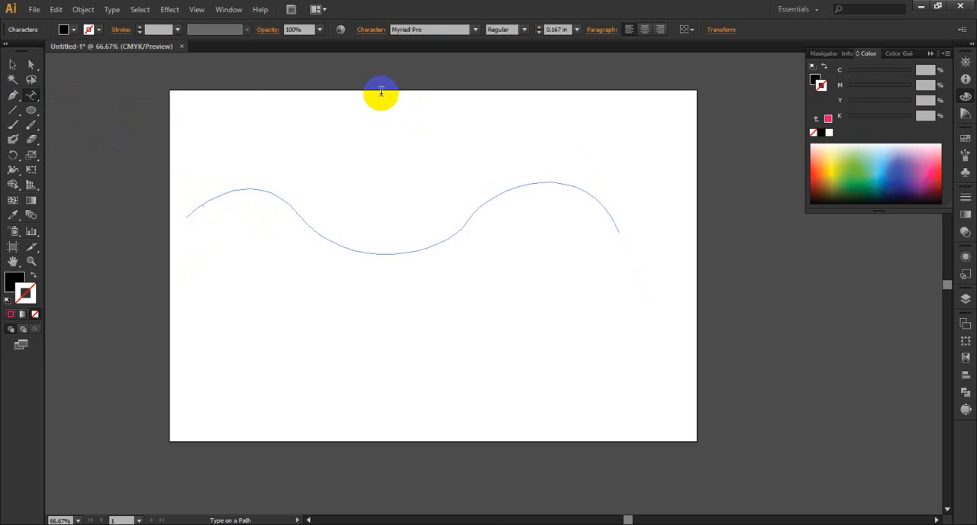
pyautogui.click(552, 30)
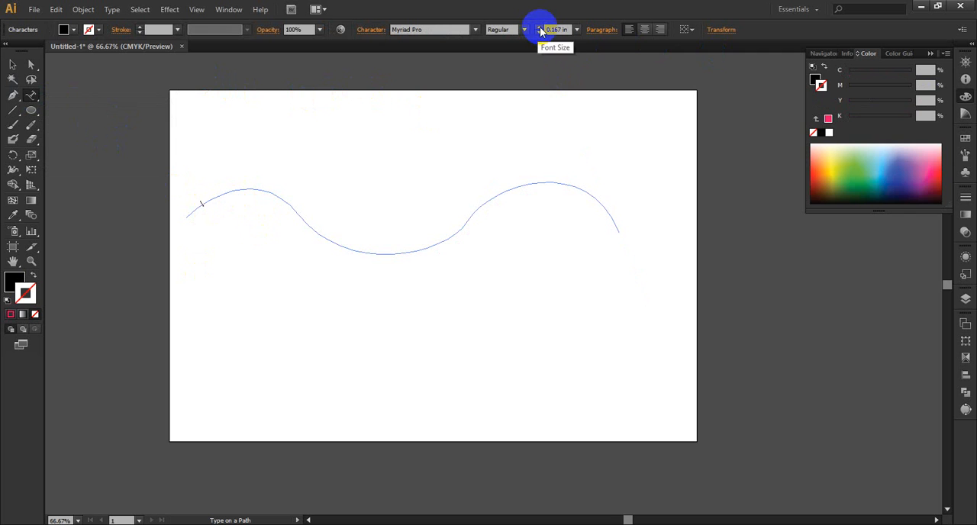
pyautogui.click(540, 28)
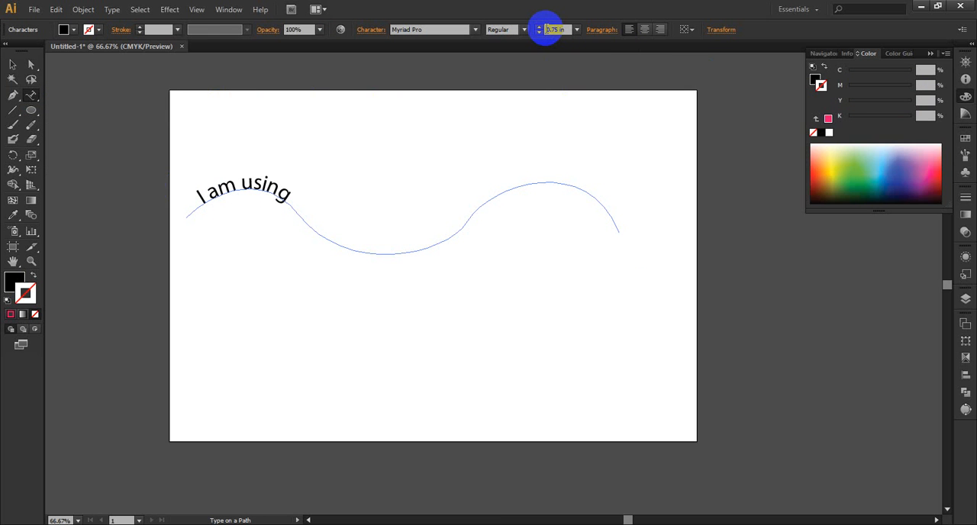
pyautogui.write('dobe illustrator cs6')
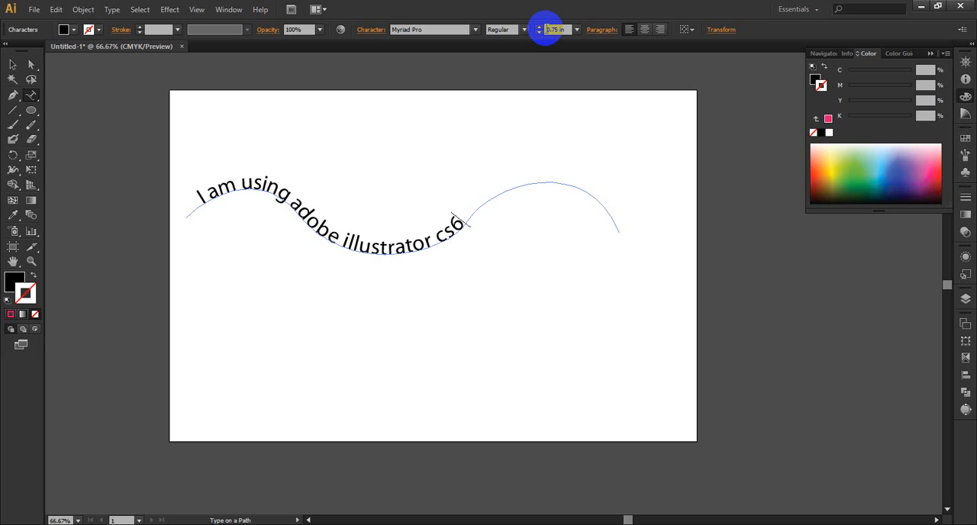
# Step: Set the font size of all the text on the wavy path to 1.125 in
pyautogui.moveTo(468, 224); pyautogui.dragTo(183, 211)
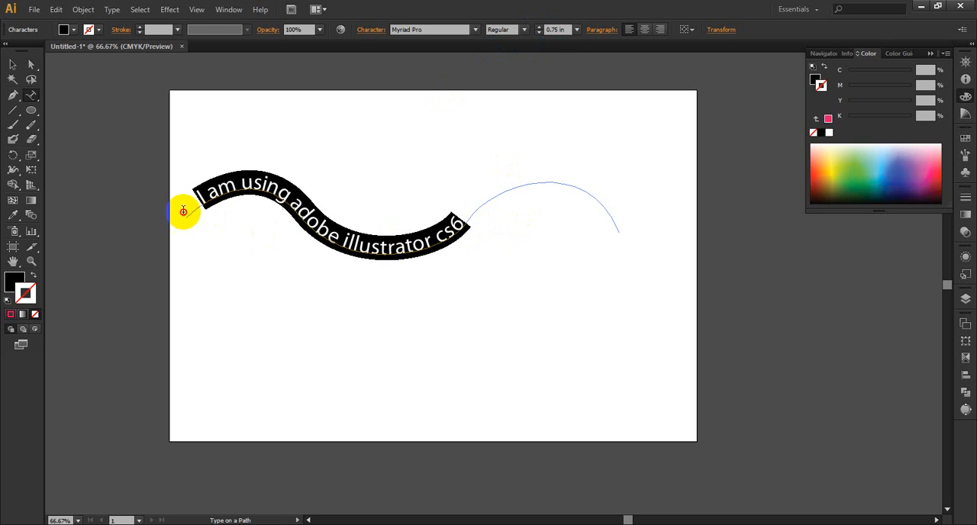
pyautogui.click(539, 27)
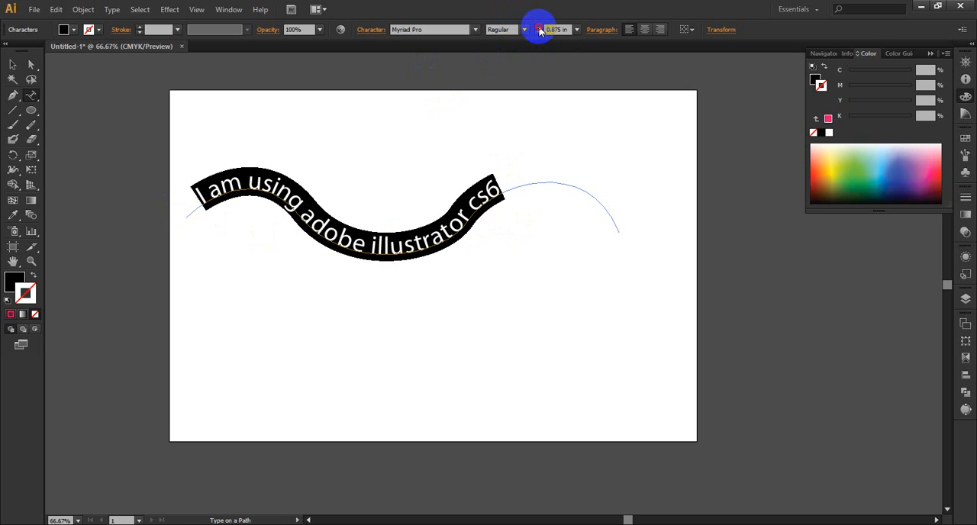
pyautogui.click(539, 27)
pyautogui.click(539, 27)
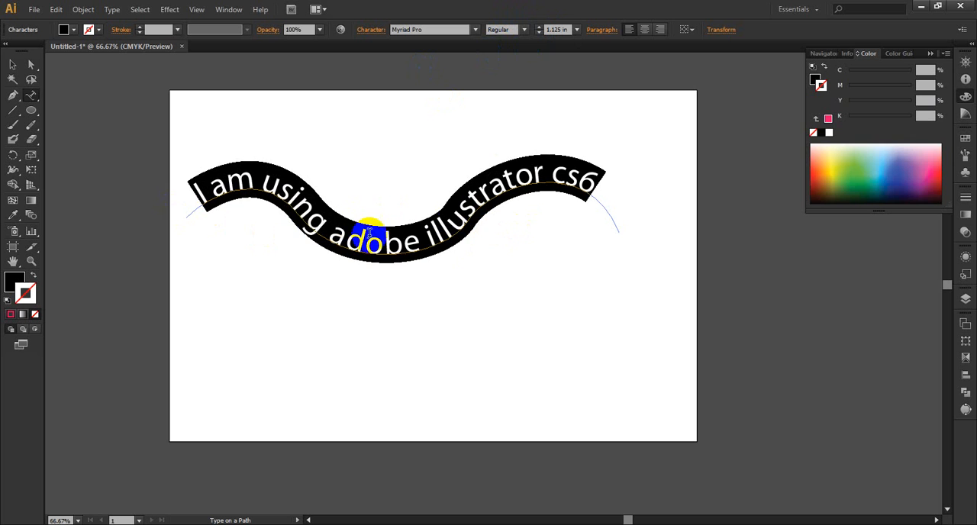
pyautogui.click(571, 234)
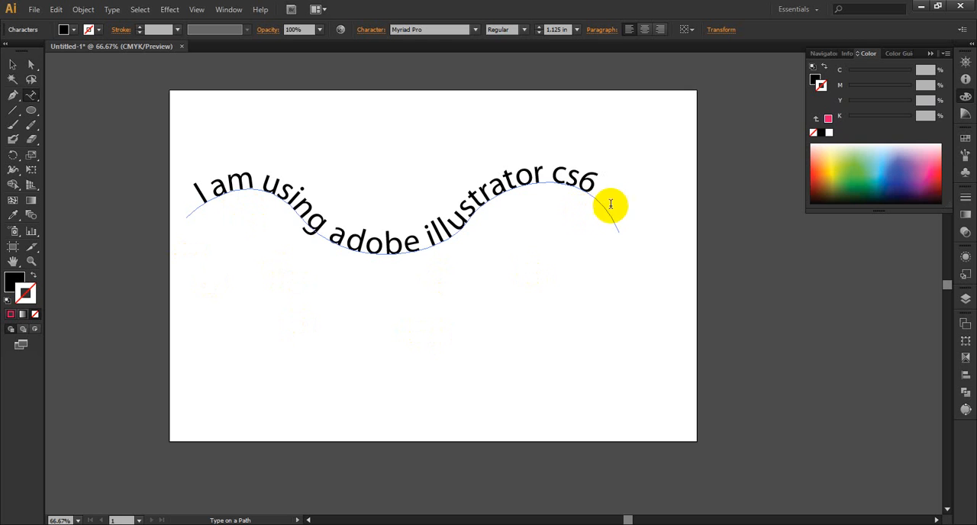
pyautogui.moveTo(513, 195); pyautogui.dragTo(501, 200)
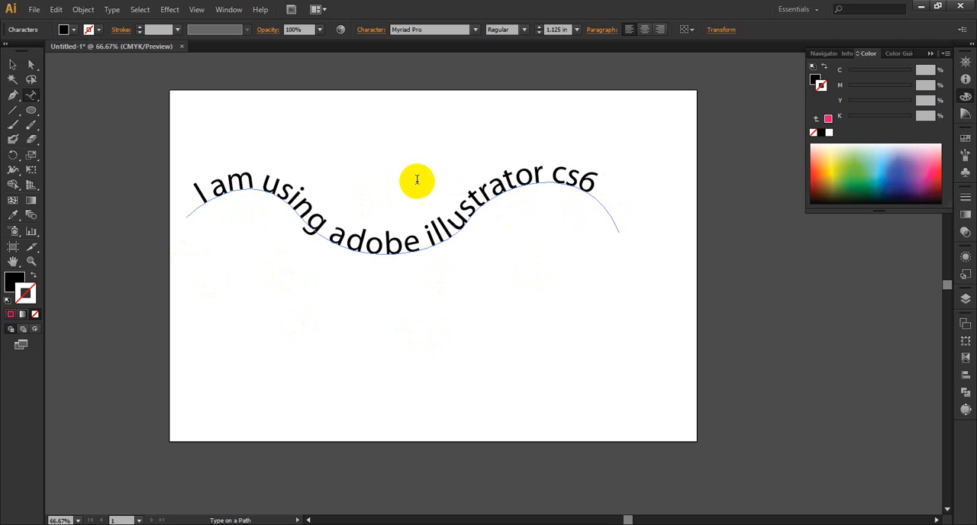
# Step: Draw a seven-pointed star about 6.11 by 6.17 in below the start of the wavy text
pyautogui.click(31, 112)
pyautogui.click(30, 96)
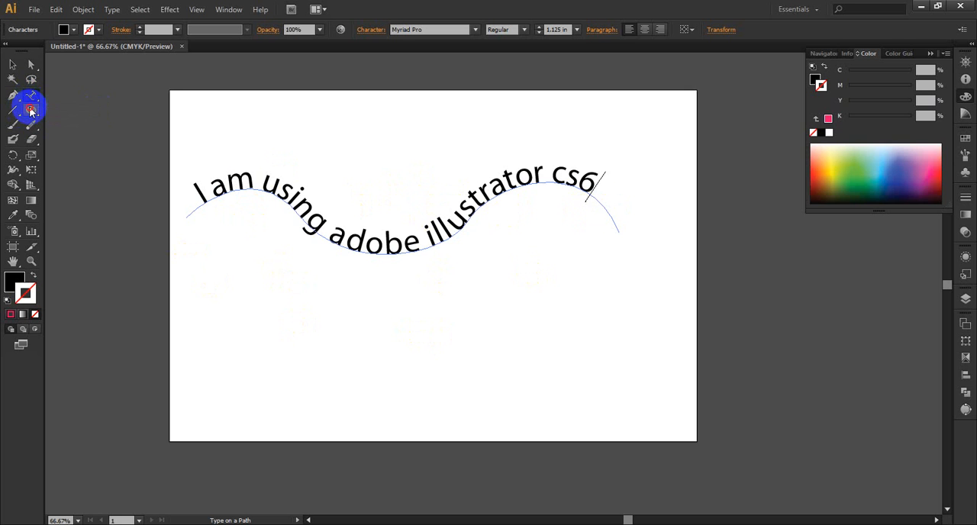
pyautogui.moveTo(31, 109); pyautogui.dragTo(84, 169)
pyautogui.moveTo(260, 316); pyautogui.dragTo(353, 323)
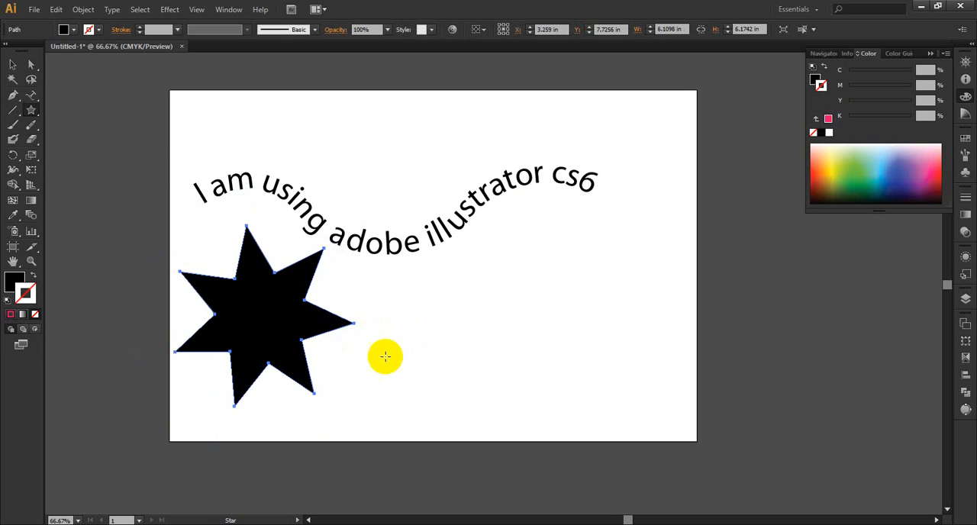
# Step: Add the text "I am using adobe illustrator" along the star's outline, starting near its lower-left point
pyautogui.click(31, 95)
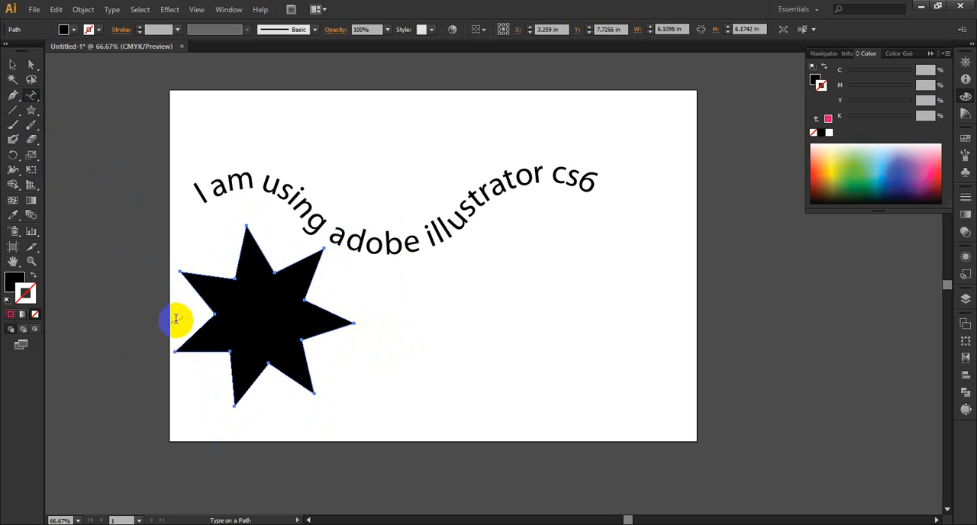
pyautogui.click(181, 345)
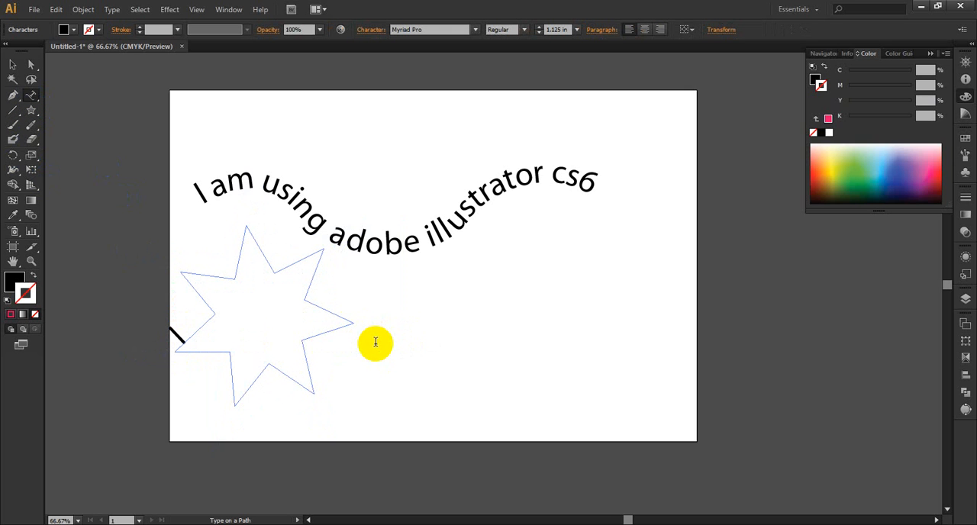
pyautogui.write('I am us')
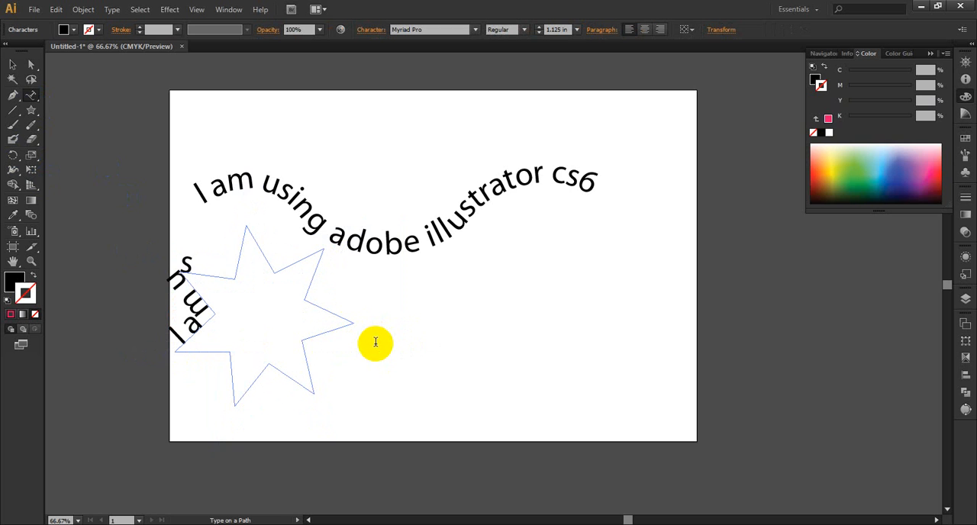
pyautogui.write('ing ado')
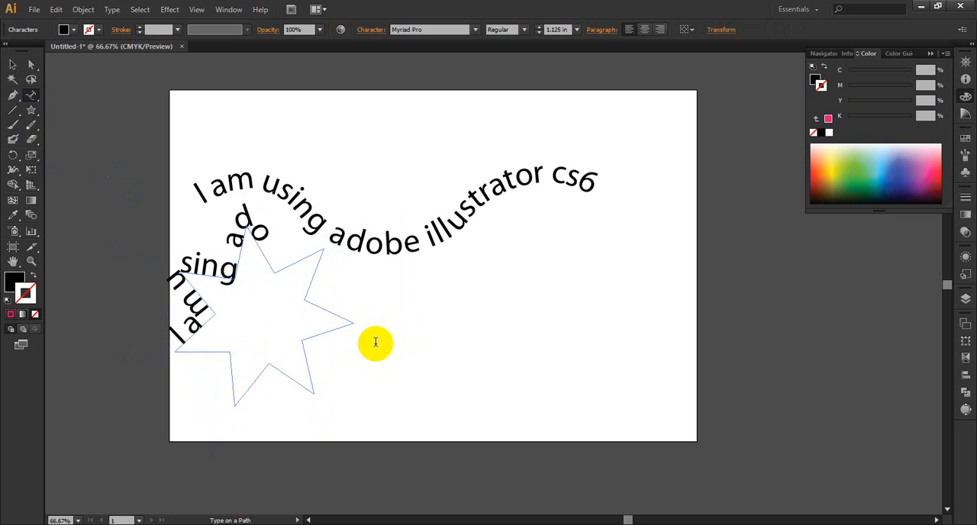
pyautogui.write('be illu')
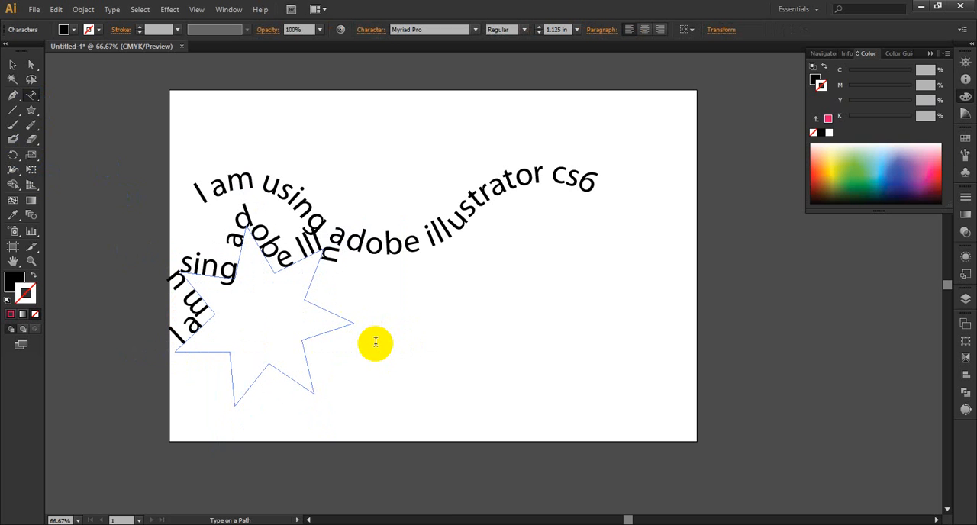
pyautogui.write('strator')
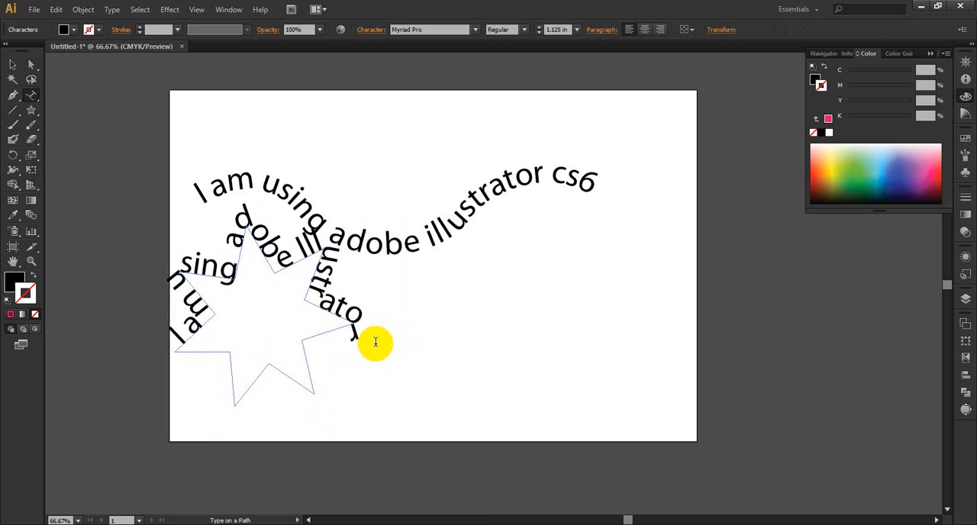
pyautogui.moveTo(359, 349); pyautogui.dragTo(174, 332)
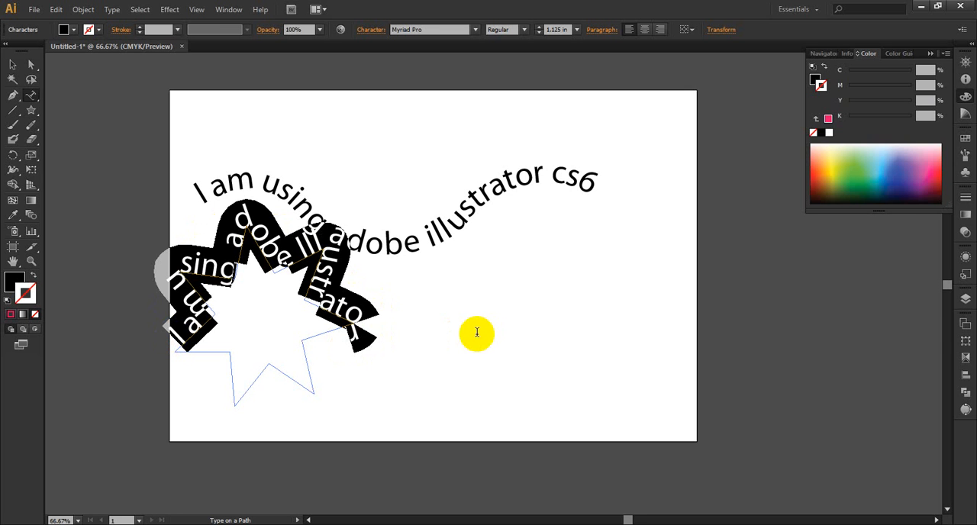
# Step: Move the star-shaped text to the lower-right corner of the artboard
pyautogui.click(13, 64)
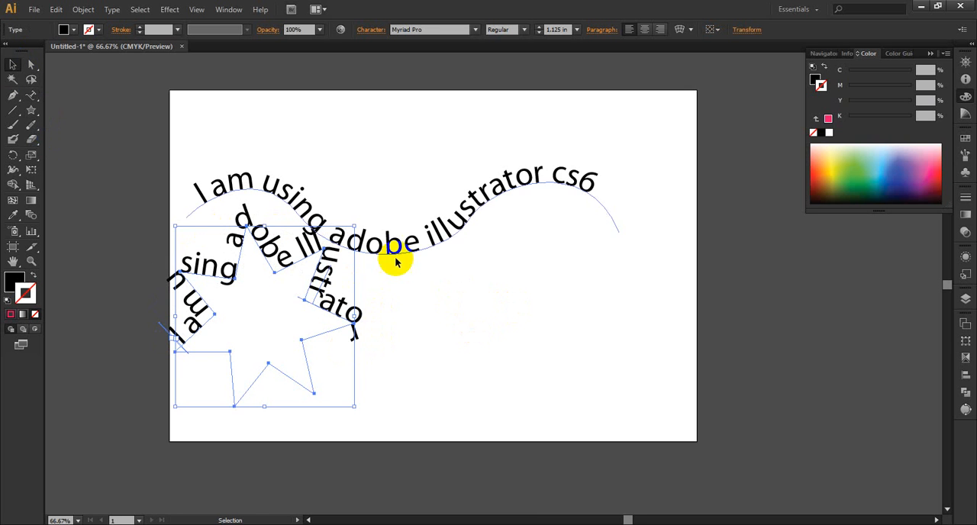
pyautogui.click(545, 312)
pyautogui.moveTo(341, 313); pyautogui.dragTo(693, 374)
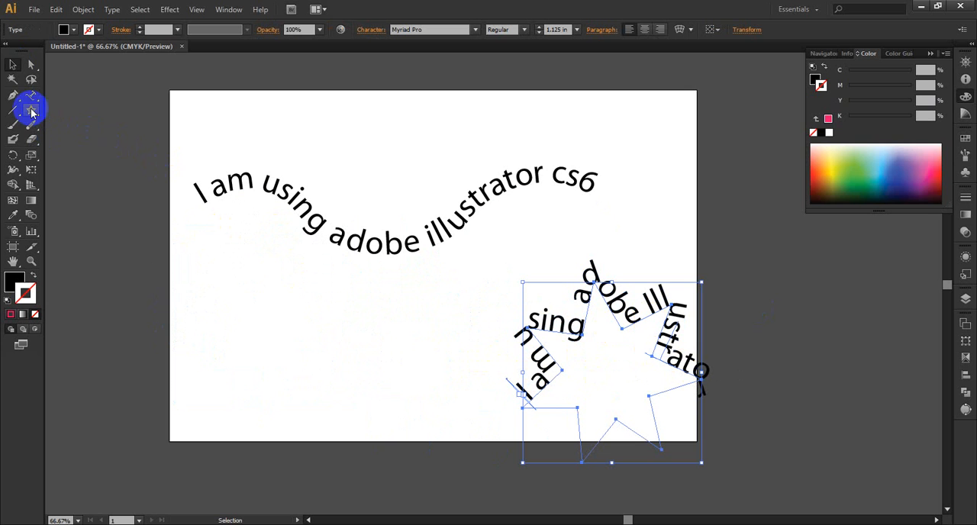
# Step: Draw an ellipse about 4.56 by 4.29 in and position it under the left half of the wavy text
pyautogui.moveTo(32, 113); pyautogui.dragTo(71, 135)
pyautogui.moveTo(243, 382); pyautogui.dragTo(374, 506)
pyautogui.click(13, 65)
pyautogui.moveTo(355, 438); pyautogui.dragTo(363, 327)
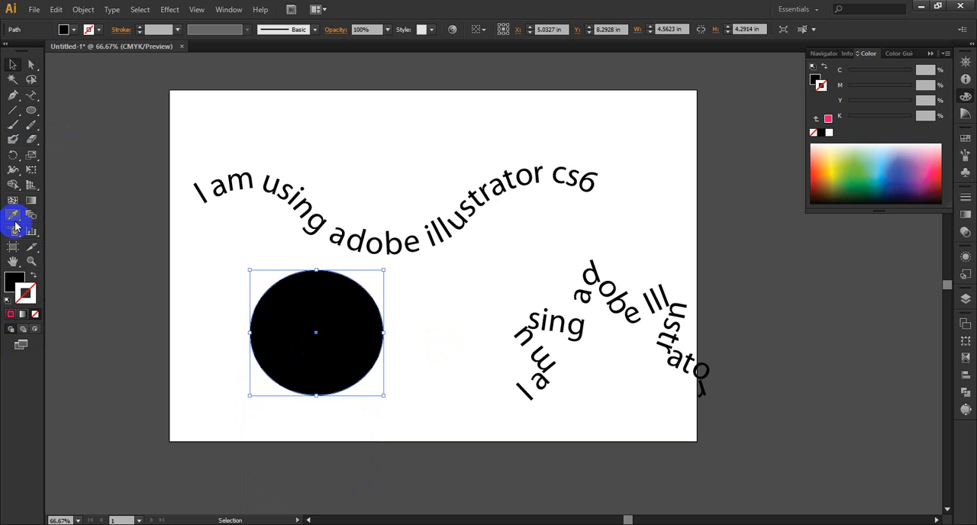
# Step: Add the text "This is monogram Design" around the ellipse's outline, starting at its lower-left side
pyautogui.click(30, 97)
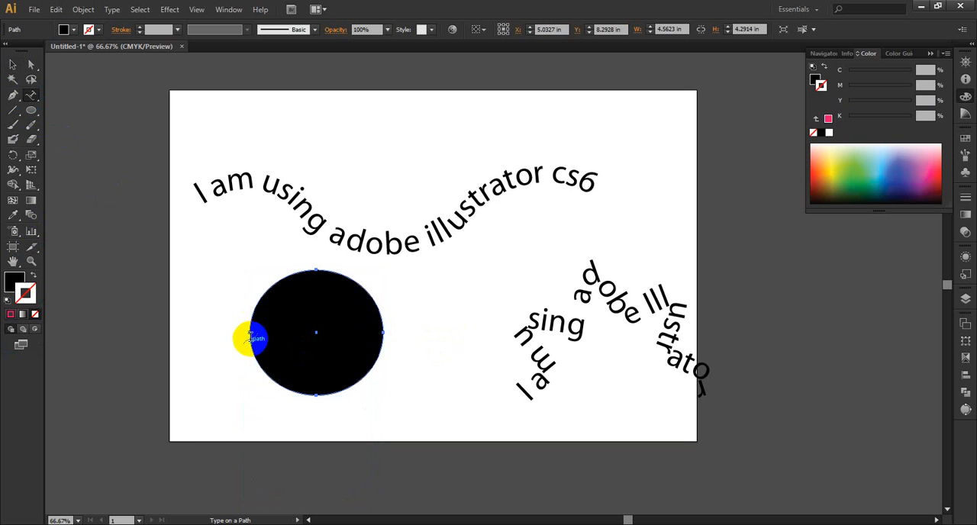
pyautogui.click(258, 362)
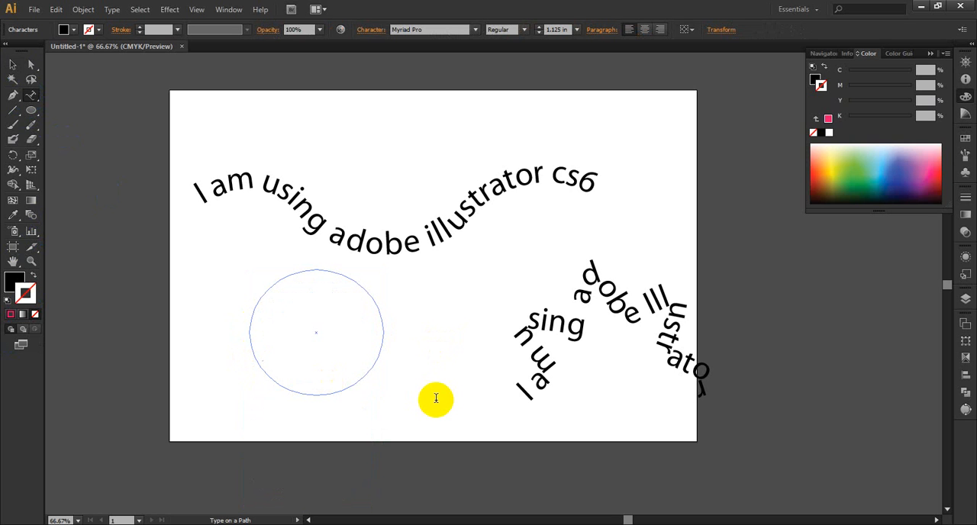
pyautogui.write('This is mona')
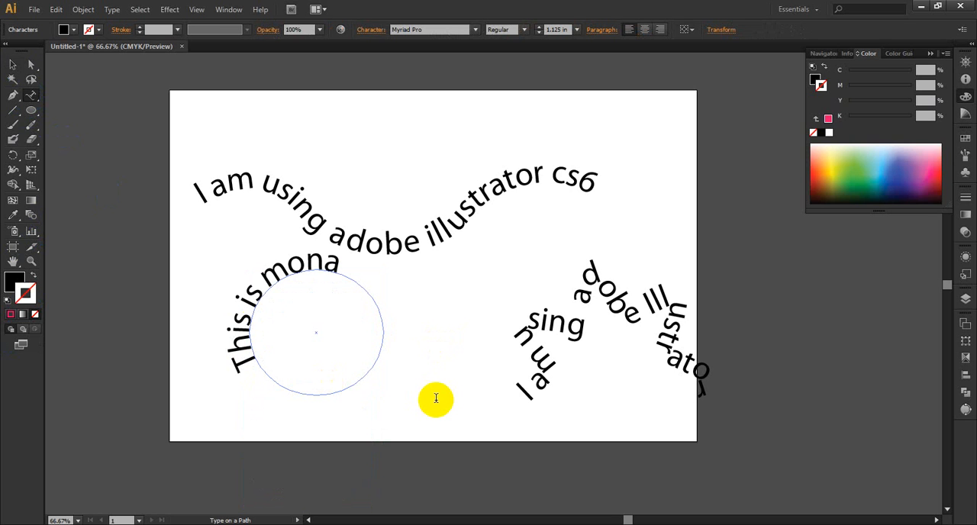
pyautogui.press('BackSpace')
pyautogui.write('onogra')
pyautogui.press('BackSpace')
pyautogui.write('ram')
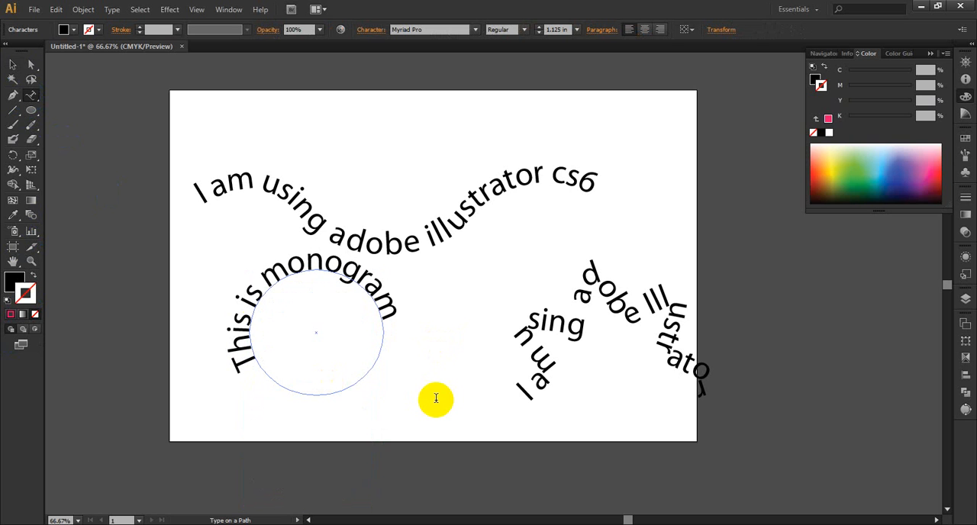
pyautogui.write(' Design')
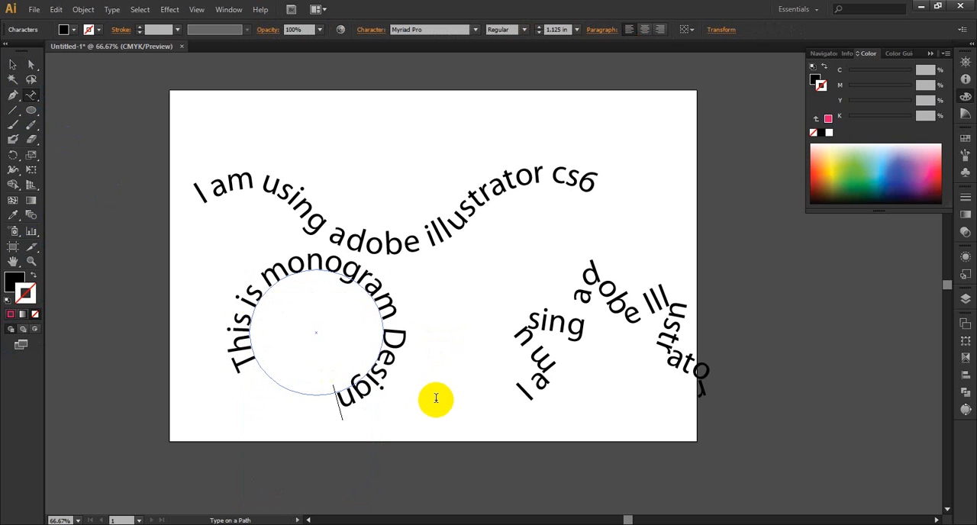
# Step: Add the vertical text "I am a graph" beside the wavy text's end with the Vertical Type tool
pyautogui.click(32, 96)
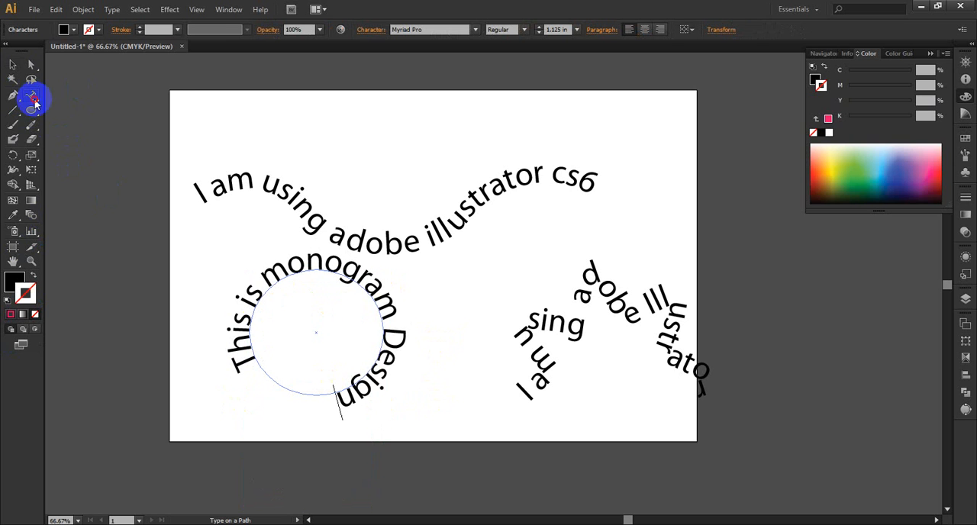
pyautogui.moveTo(35, 103); pyautogui.dragTo(81, 138)
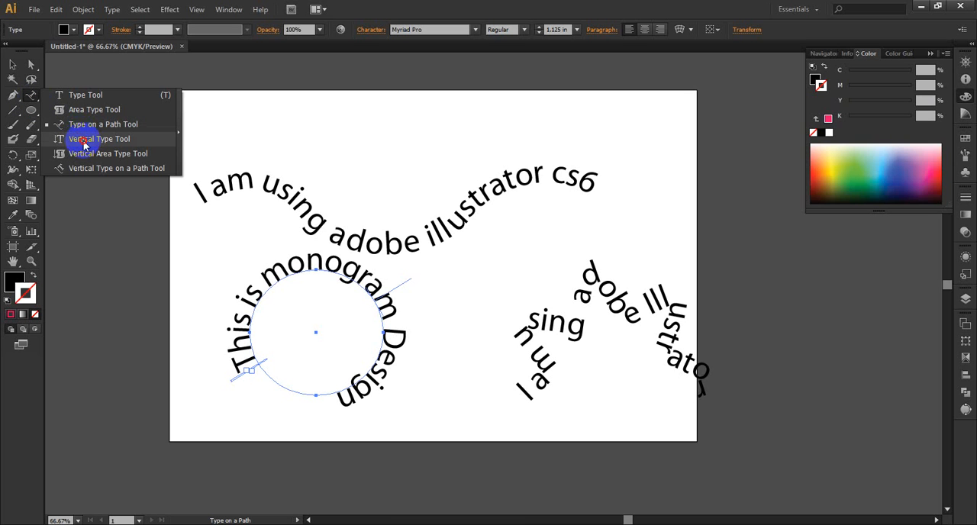
pyautogui.moveTo(84, 142); pyautogui.dragTo(83, 140)
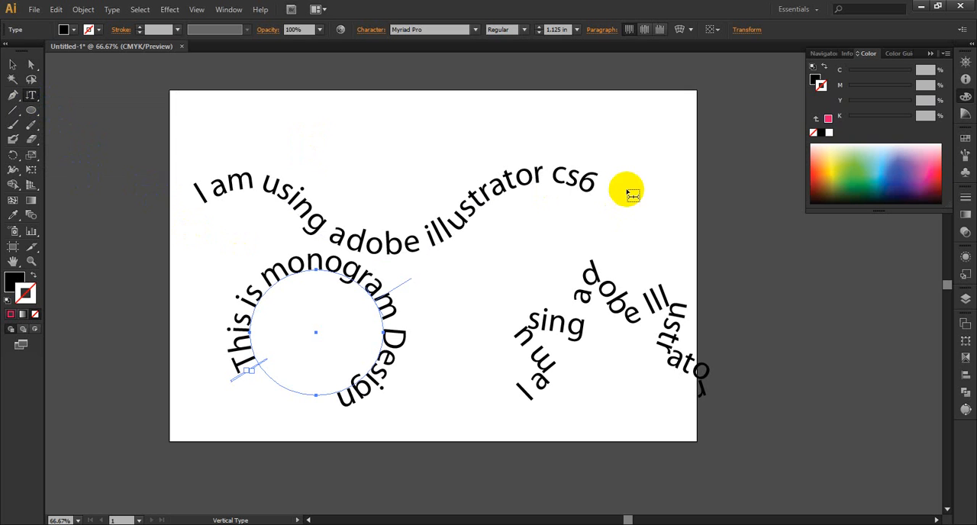
pyautogui.click(632, 158)
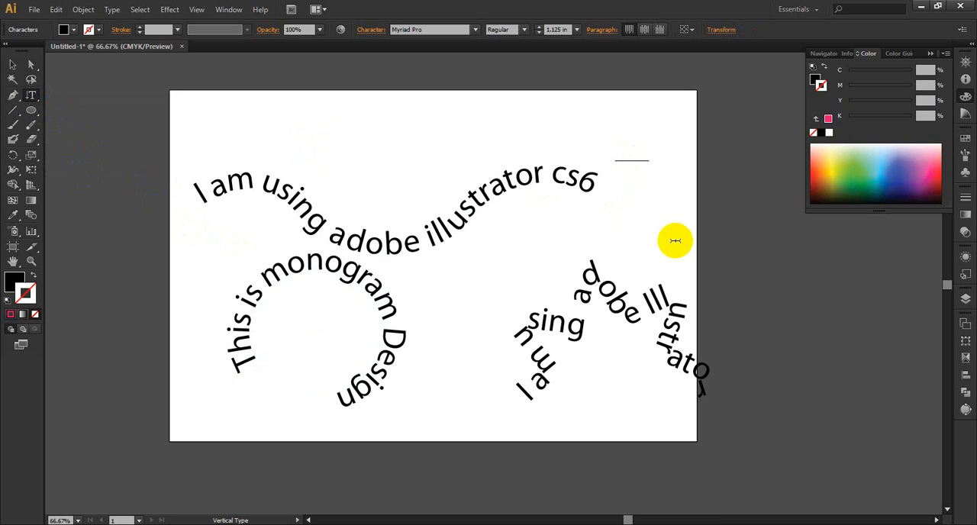
pyautogui.write('I am')
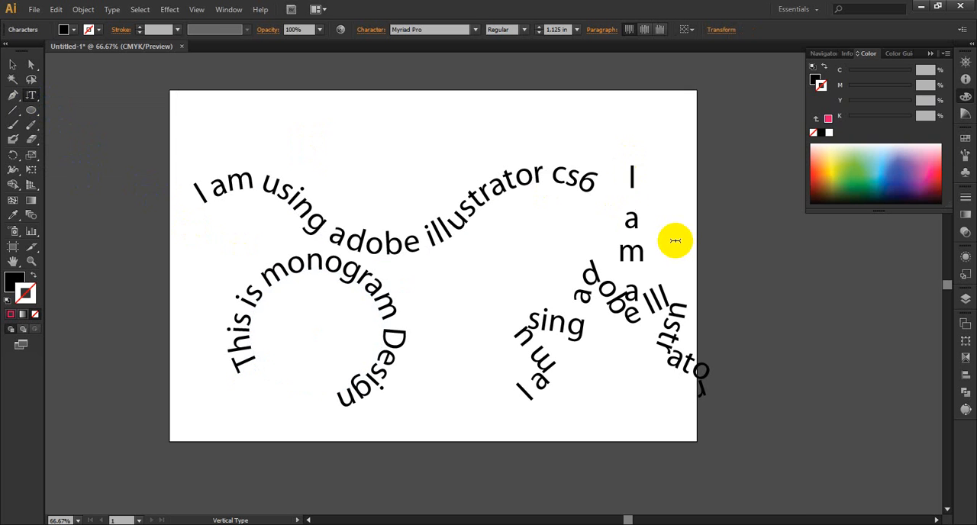
pyautogui.write(' agrap')
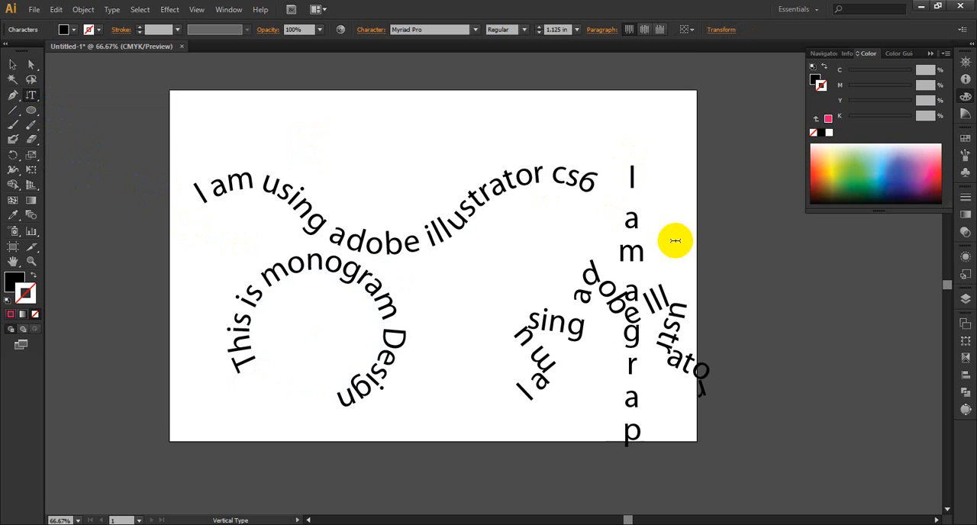
pyautogui.write('his')
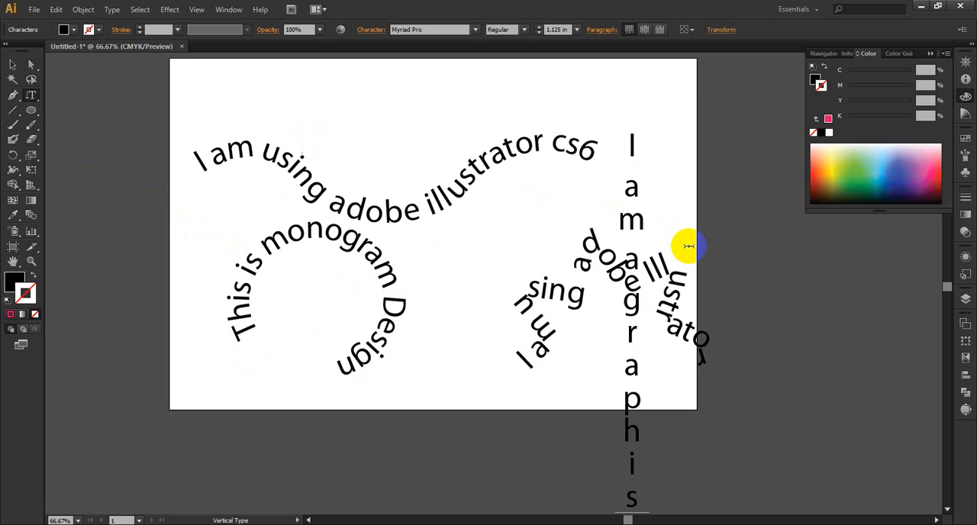
pyautogui.press('BackSpace')
pyautogui.press('BackSpace')
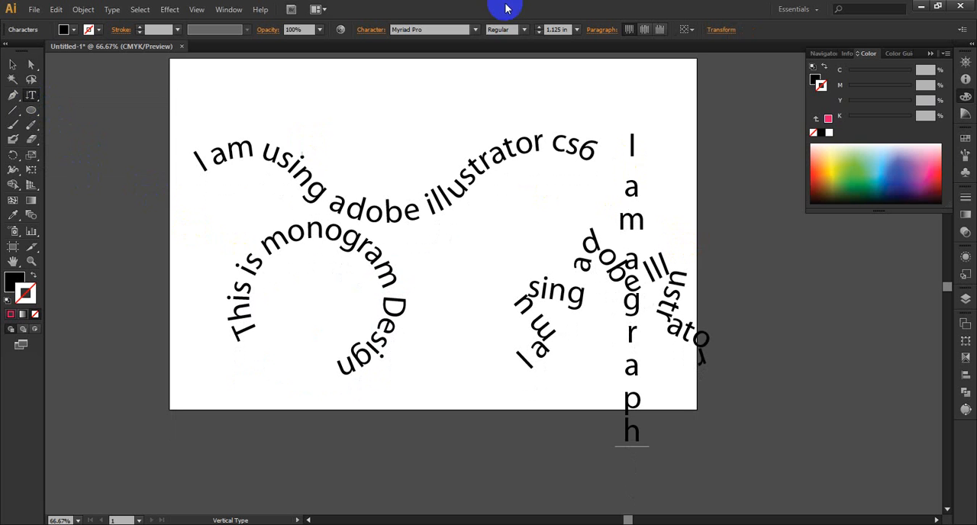
# Step: Delete all the text objects from the artboard
pyautogui.moveTo(31, 101); pyautogui.dragTo(113, 174)
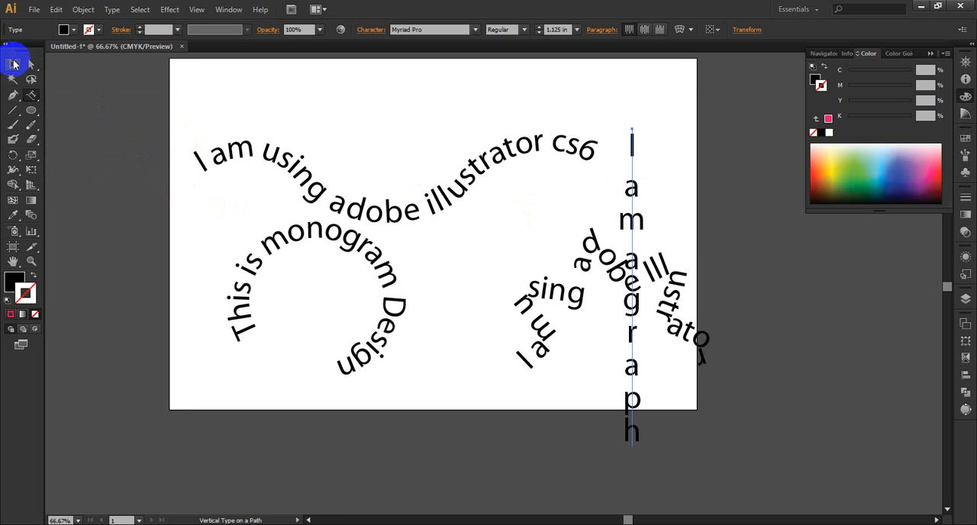
pyautogui.click(13, 64)
pyautogui.moveTo(178, 138); pyautogui.dragTo(736, 431)
pyautogui.press('Delete')
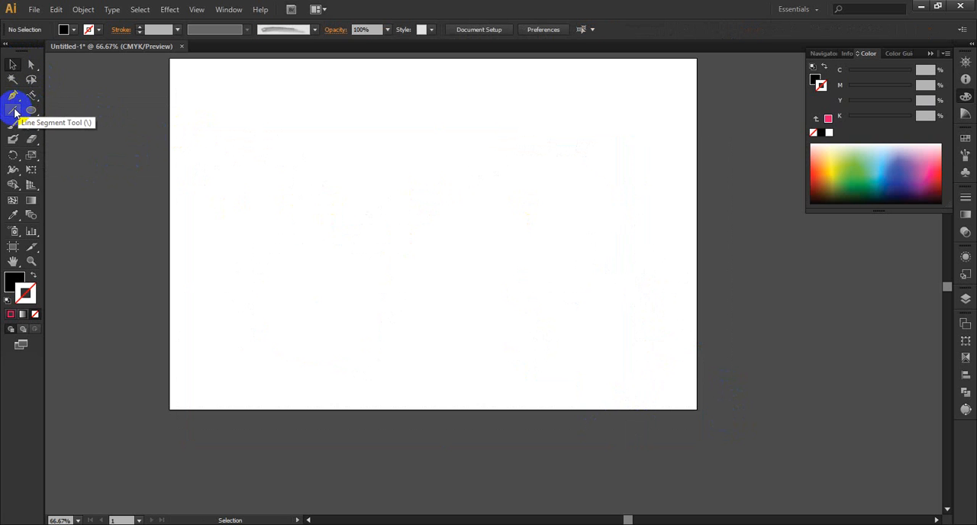
# Step: Draw a slightly descending line about 16.46 in long, and place a second one below it at 355.79° with Fill Line enabled
pyautogui.moveTo(14, 112); pyautogui.dragTo(65, 110)
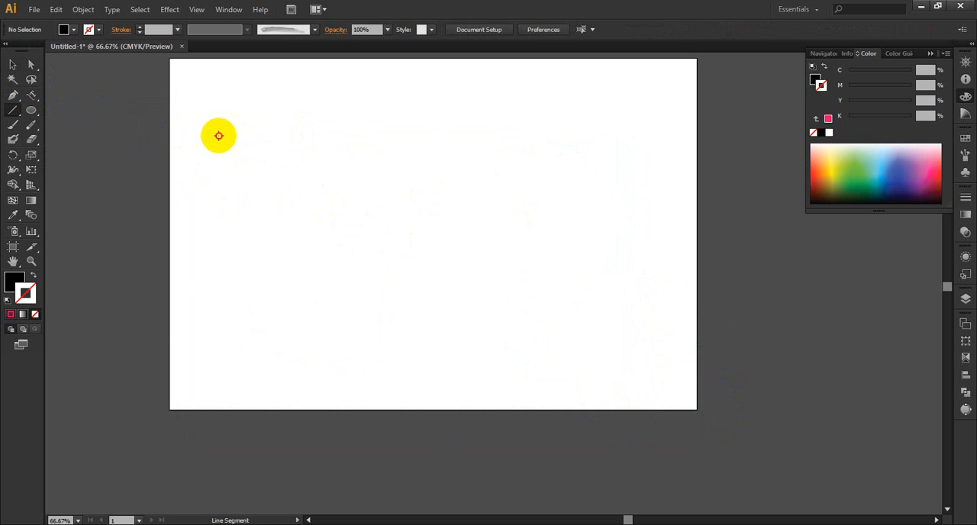
pyautogui.moveTo(218, 136); pyautogui.dragTo(701, 171)
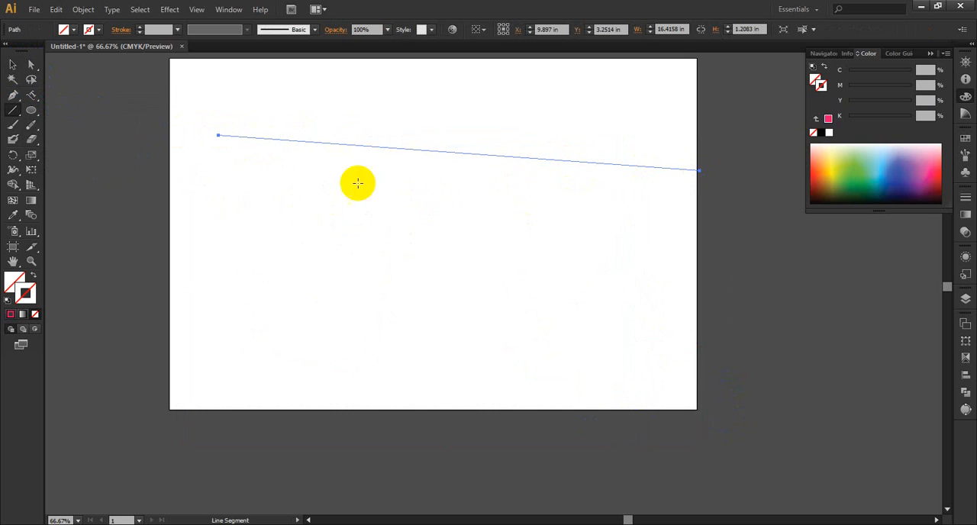
pyautogui.click(202, 190)
pyautogui.click(476, 228)
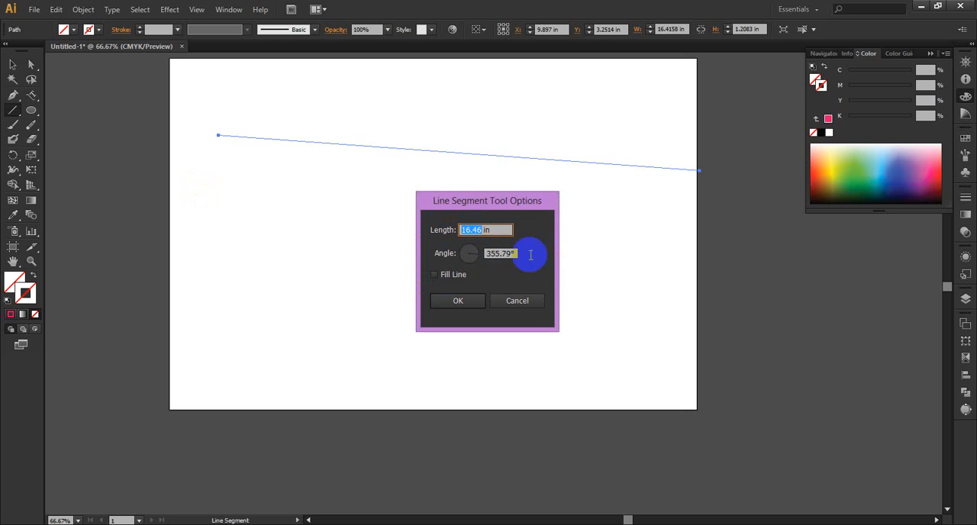
pyautogui.click(434, 275)
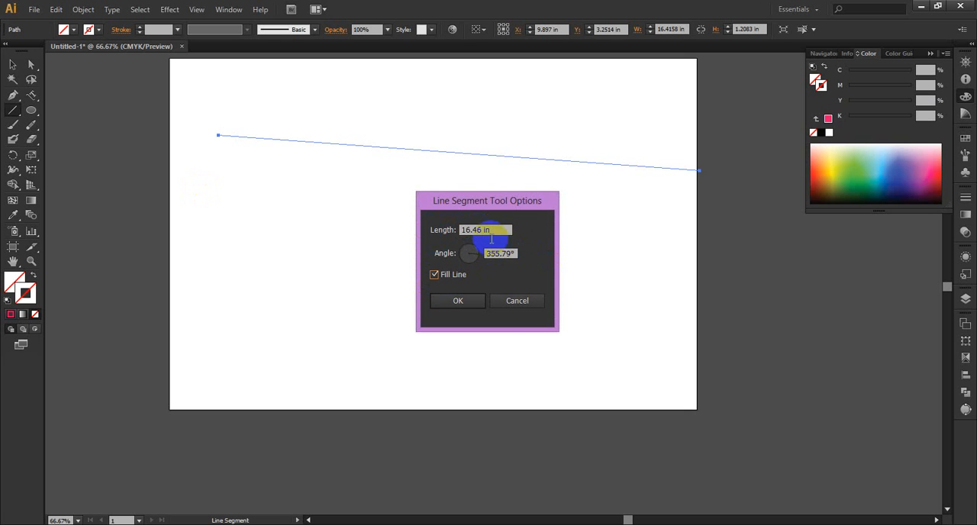
pyautogui.click(467, 301)
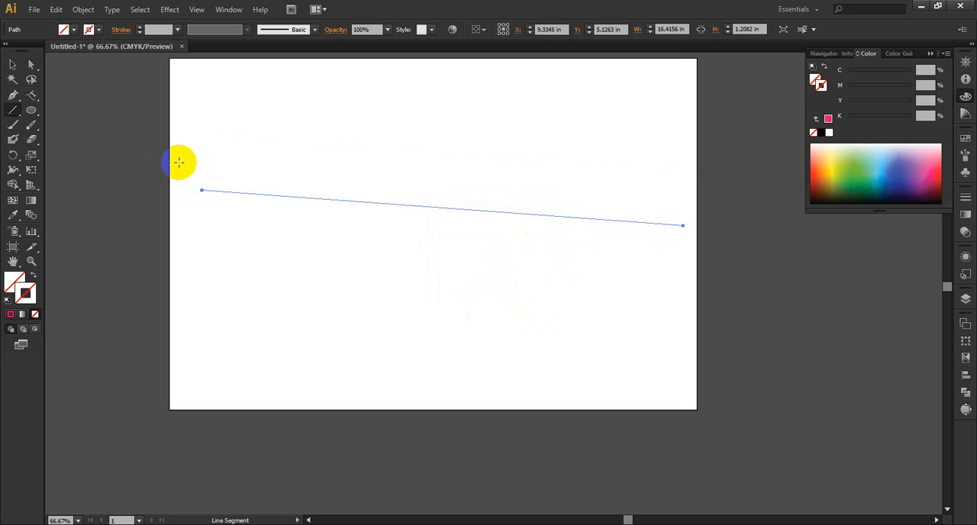
# Step: Give the selected line a stroke weight of 0.125 in
pyautogui.click(14, 95)
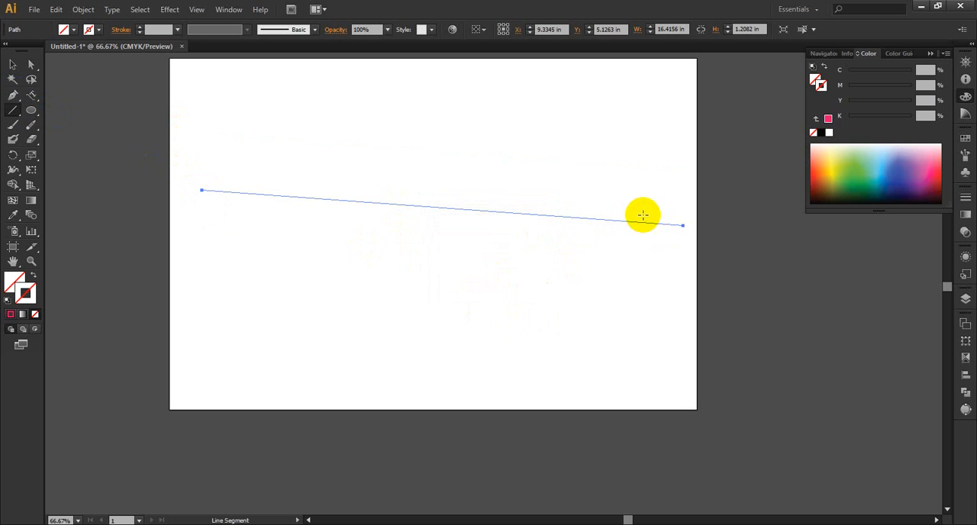
pyautogui.click(141, 31)
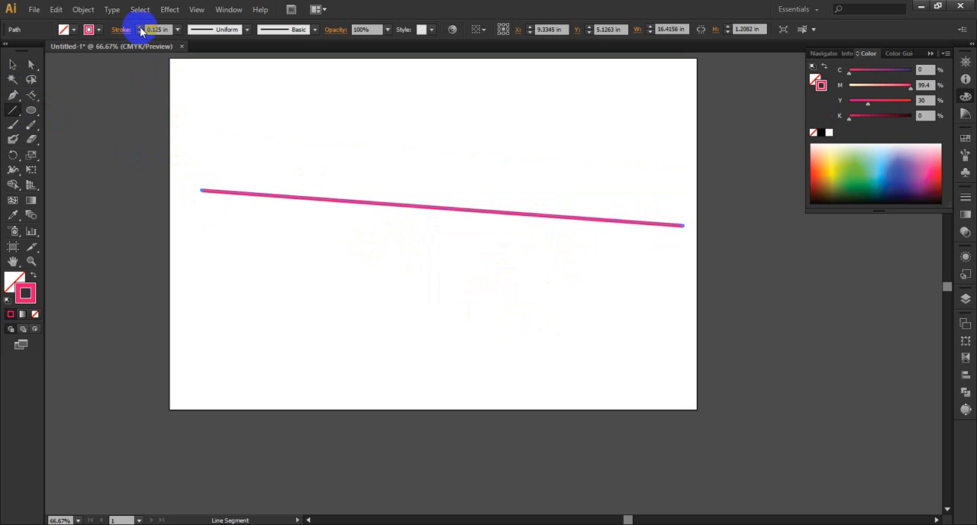
pyautogui.click(909, 71)
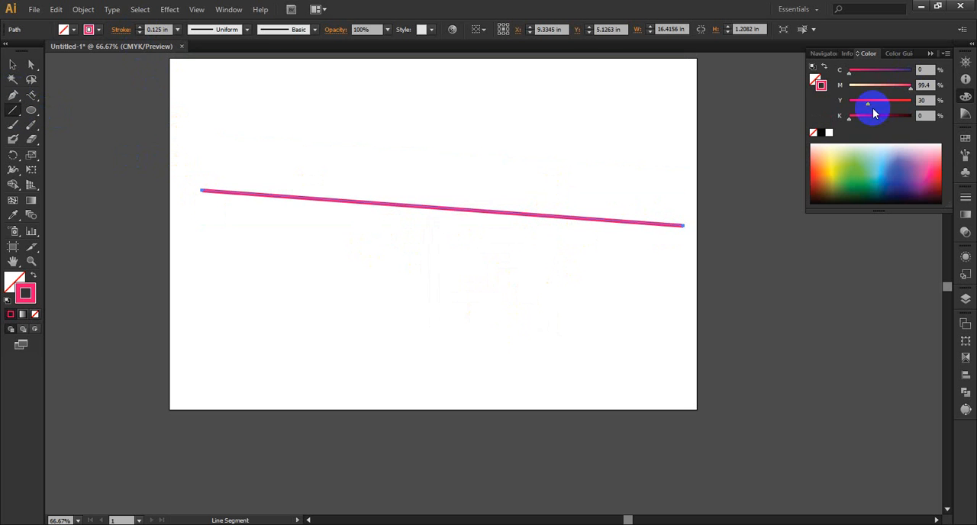
# Step: Try a yellow-green fill of C 36.08, M 0, Y 100, K 0 on the line and reset the fill to none
pyautogui.click(14, 280)
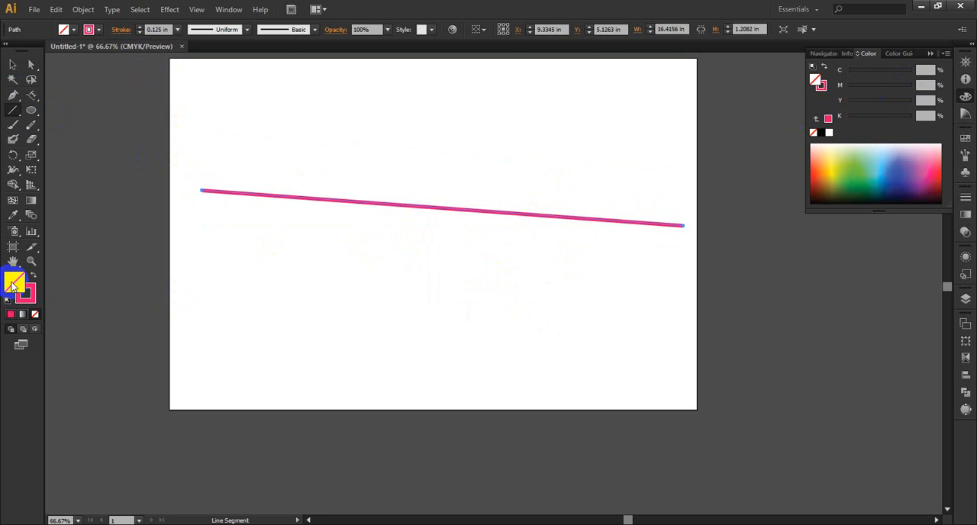
pyautogui.click(815, 134)
pyautogui.click(842, 163)
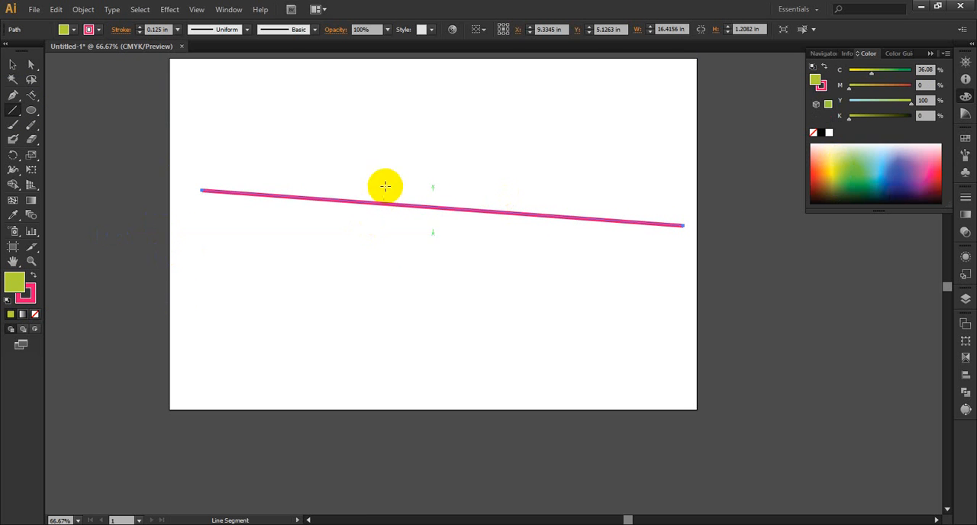
pyautogui.click(35, 313)
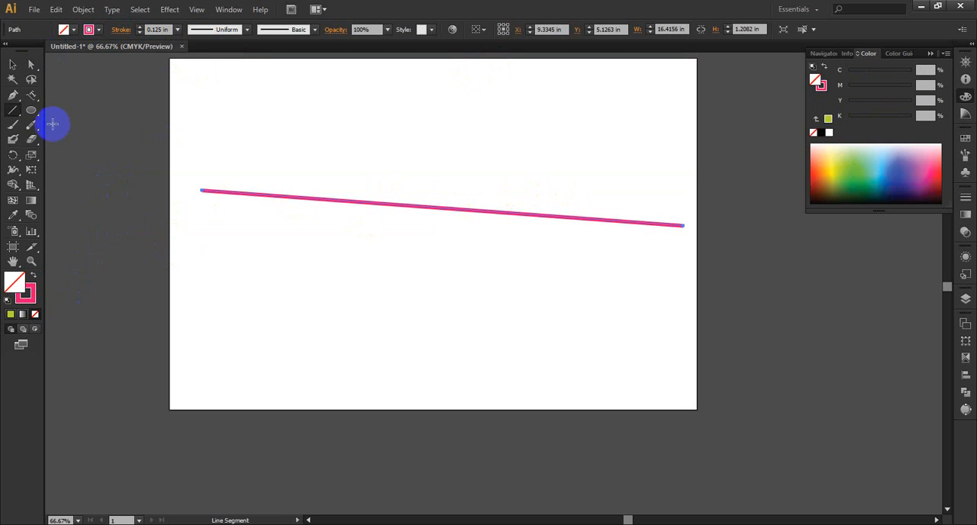
# Step: Draw a horizontal line about 15.21 in long above the slanted line and a vertical line about 5.98 in long near the artboard's lower-left corner
pyautogui.moveTo(16, 113)
pyautogui.mouseDown()
pyautogui.moveTo(77, 132)
pyautogui.moveTo(14, 109)
pyautogui.mouseUp()
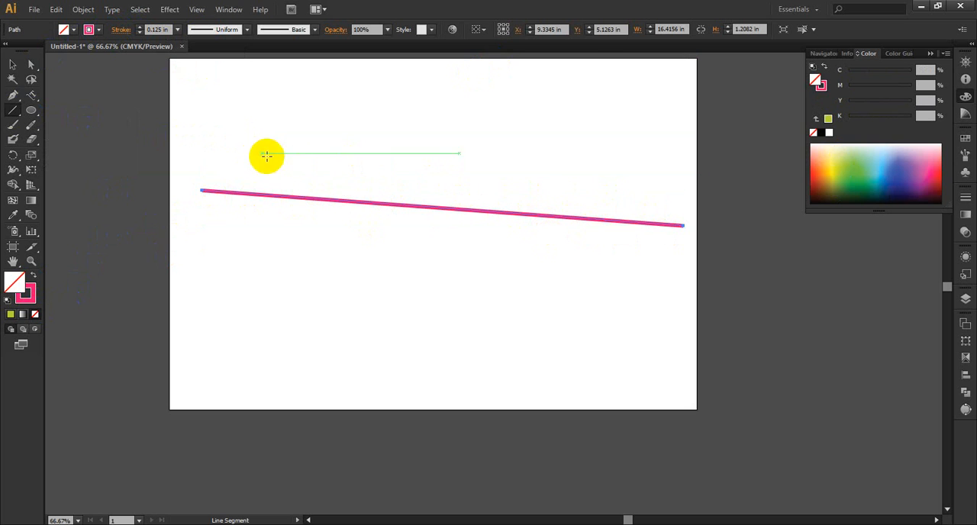
pyautogui.moveTo(226, 130); pyautogui.dragTo(669, 184)
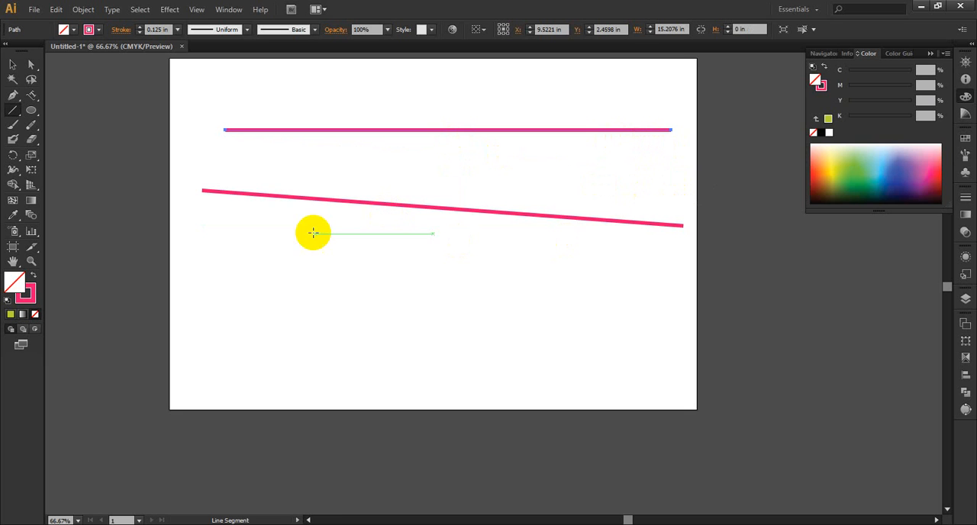
pyautogui.moveTo(219, 225); pyautogui.dragTo(153, 396)
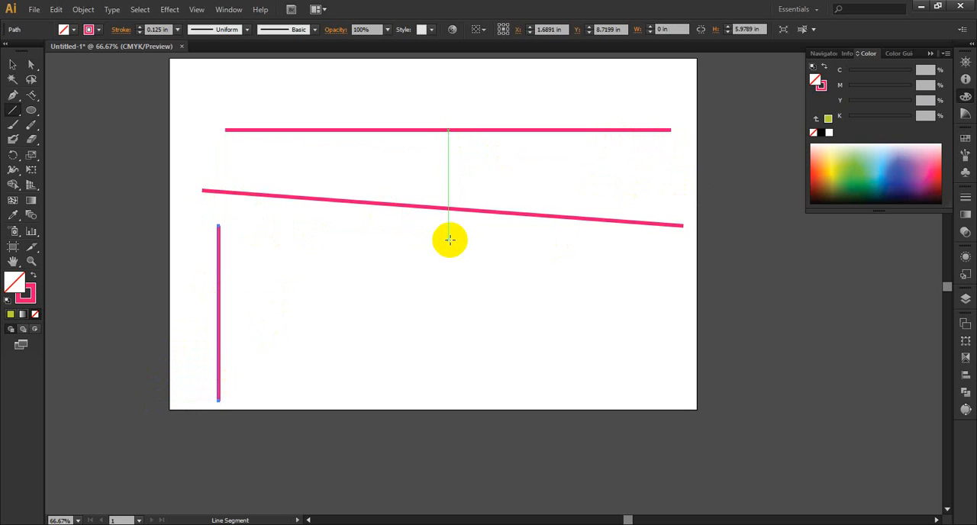
# Step: Draw an arc about 7.79 by 5.85 in from below the horizontal line to past the artboard's right edge, adjusting its curvature while drawing
pyautogui.click(18, 112)
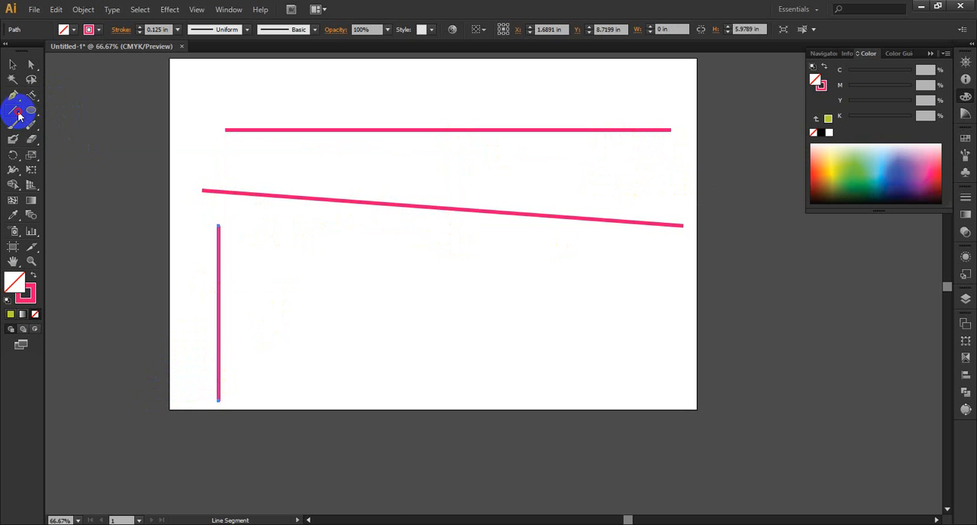
pyautogui.moveTo(19, 116); pyautogui.dragTo(81, 127)
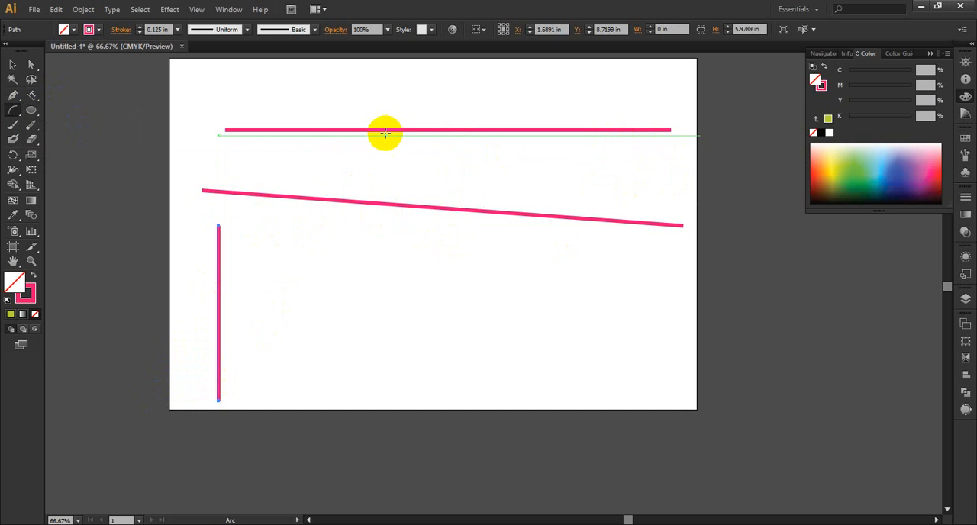
pyautogui.moveTo(487, 147)
pyautogui.mouseDown()
pyautogui.moveTo(593, 332)
pyautogui.moveTo(734, 322)
pyautogui.moveTo(575, 318)
pyautogui.moveTo(793, 321)
pyautogui.moveTo(715, 320)
pyautogui.mouseUp()
pyautogui.press('Up')
pyautogui.press('Up')
pyautogui.press('Up')
pyautogui.press('Up')
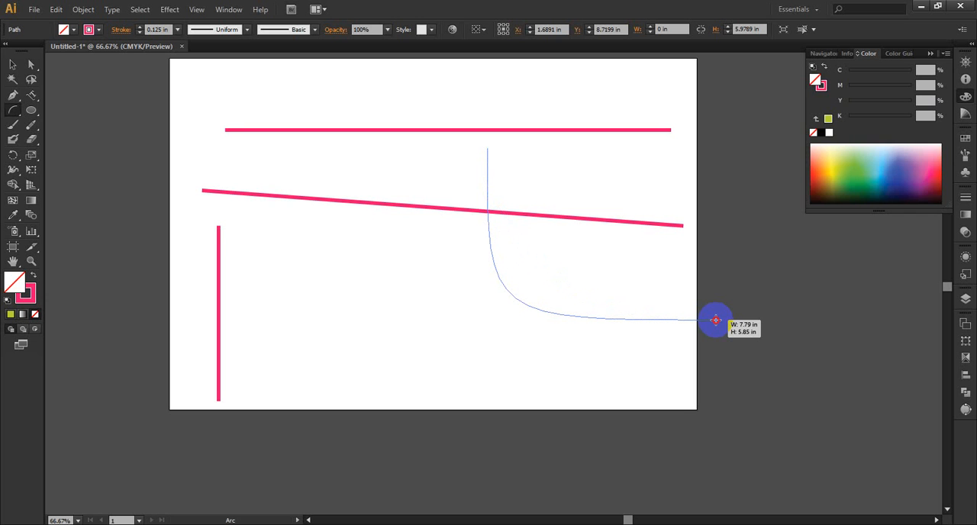
pyautogui.press('Up')
pyautogui.press('Up')
pyautogui.press('Up')
pyautogui.press('Up')
pyautogui.press('Up')
pyautogui.press('Up')
pyautogui.press('Up')
pyautogui.press('Up')
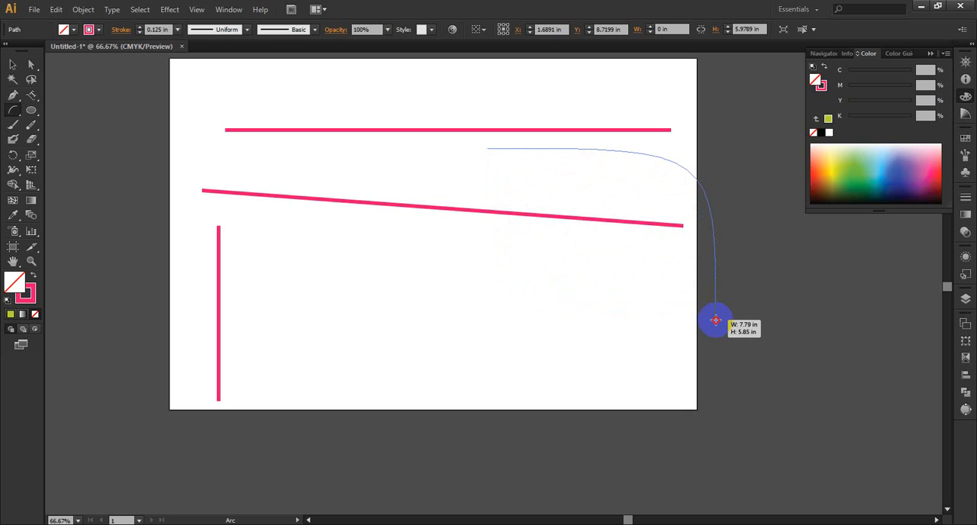
pyautogui.press('Down')
pyautogui.press('Down')
pyautogui.press('Down')
pyautogui.press('Down')
pyautogui.press('Down')
pyautogui.press('Down')
pyautogui.press('Down')
pyautogui.press('Down')
pyautogui.press('Down')
pyautogui.press('Down')
pyautogui.press('Down')
pyautogui.press('Down')
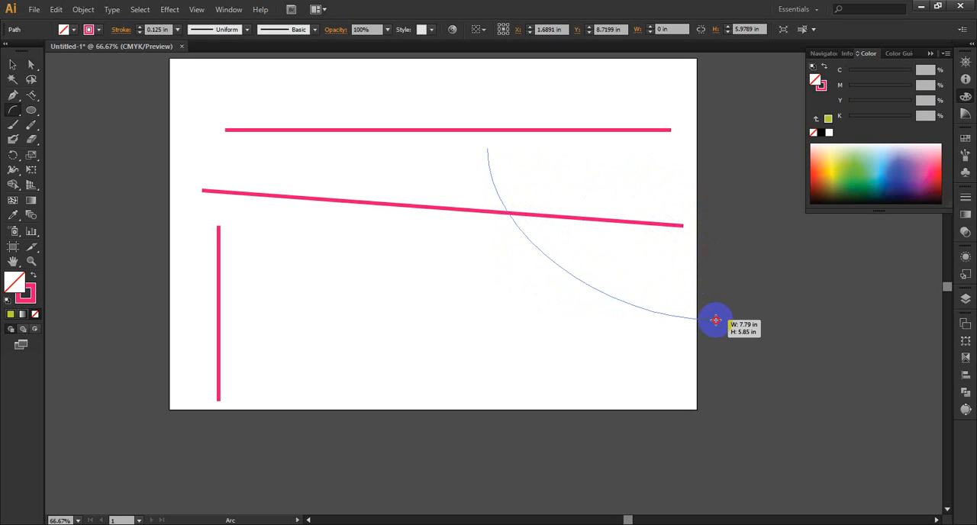
pyautogui.press('Up')
pyautogui.press('Up')
pyautogui.press('Up')
pyautogui.press('Up')
pyautogui.press('Up')
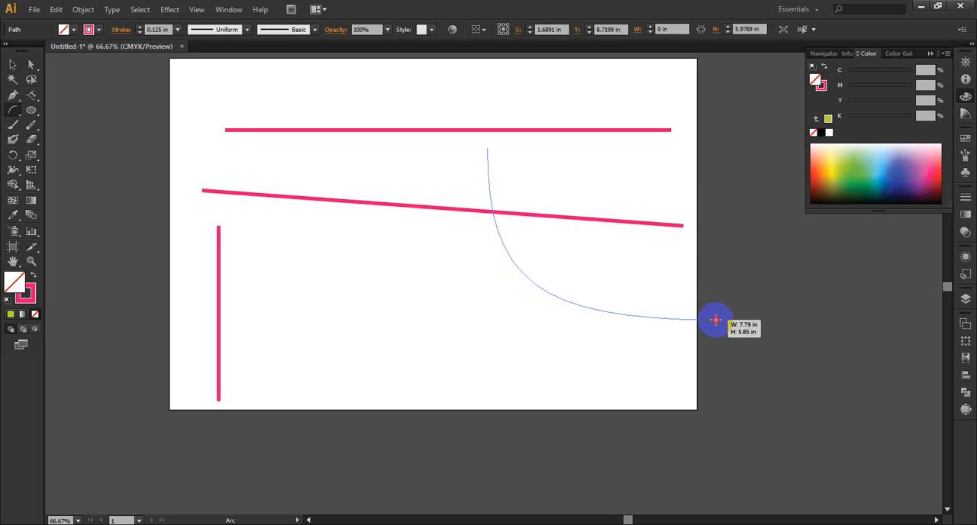
pyautogui.press('Down')
pyautogui.press('Down')
pyautogui.press('Down')
pyautogui.press('Down')
pyautogui.press('Down')
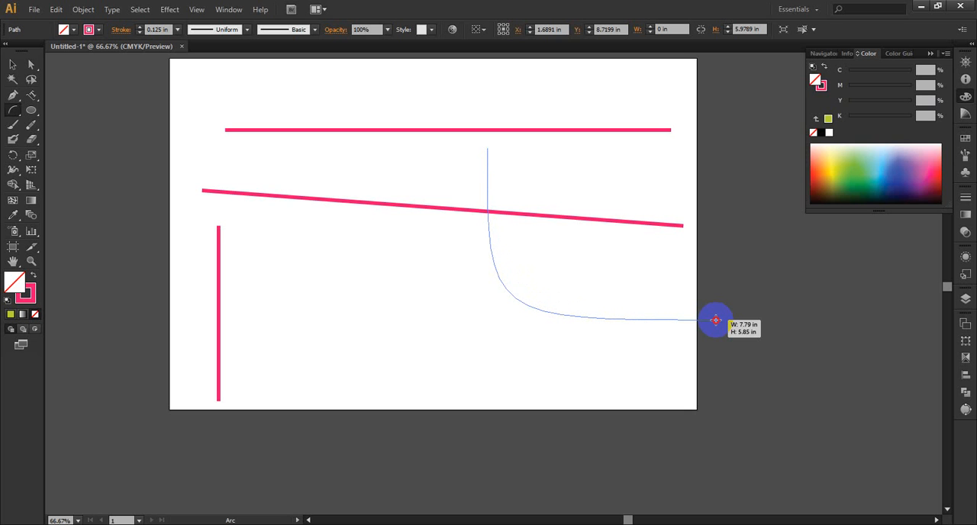
pyautogui.moveTo(715, 320); pyautogui.dragTo(715, 320)
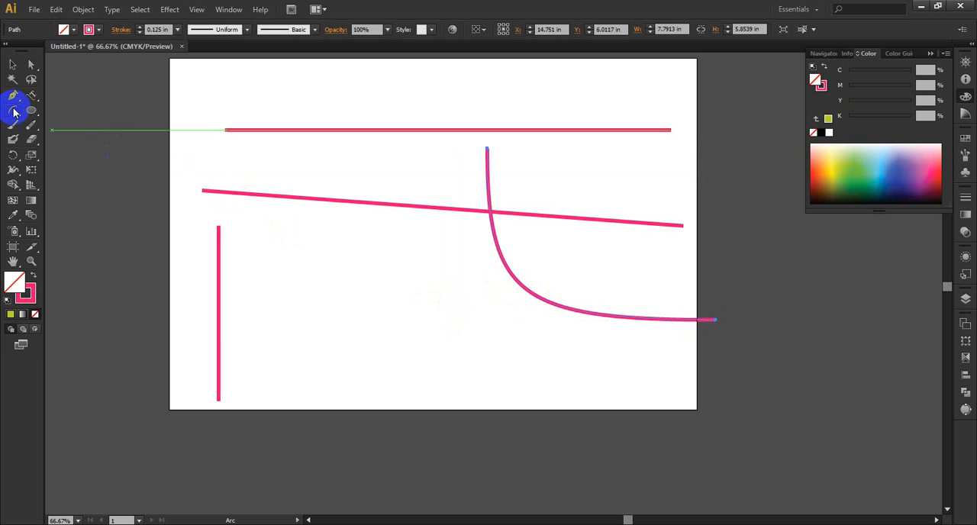
# Step: Draw a second arc about 6.48 by 4.54 in between the vertical line and the first arc, adjusting its curvature while drawing
pyautogui.moveTo(13, 109); pyautogui.dragTo(48, 126)
pyautogui.moveTo(322, 260); pyautogui.dragTo(515, 397)
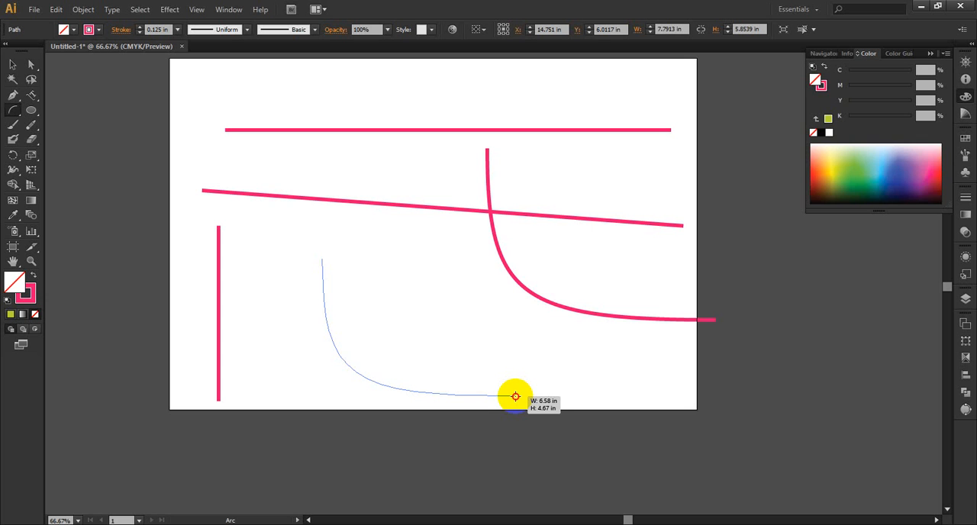
pyautogui.moveTo(516, 397); pyautogui.dragTo(517, 397)
pyautogui.moveTo(517, 396); pyautogui.dragTo(517, 397)
pyautogui.press('Up')
pyautogui.press('Up')
pyautogui.press('Up')
pyautogui.press('Up')
pyautogui.press('Up')
pyautogui.press('Up')
pyautogui.press('Up')
pyautogui.press('Up')
pyautogui.press('Down')
pyautogui.press('Down')
pyautogui.press('Down')
pyautogui.press('Down')
pyautogui.press('Down')
pyautogui.press('Down')
pyautogui.press('Down')
pyautogui.press('Down')
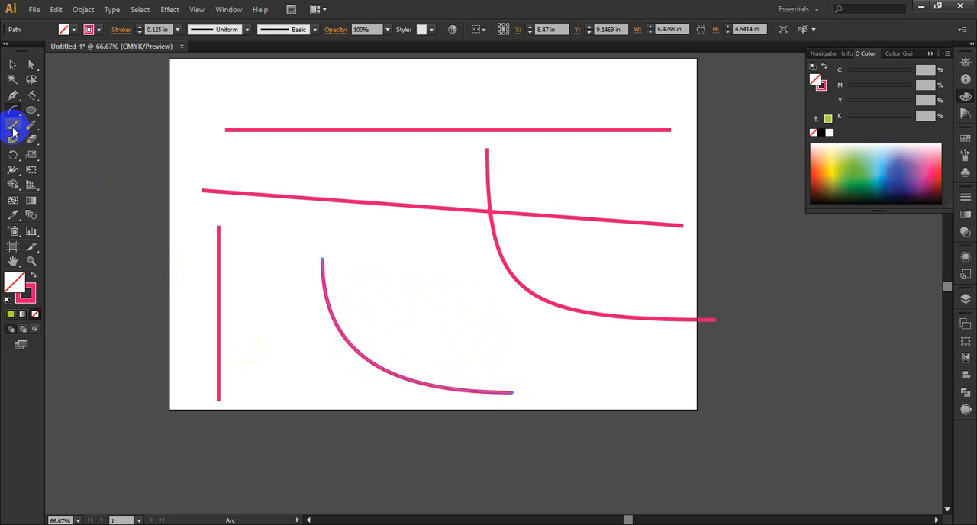
# Step: Draw a spiral about 6.23 by 7.52 in overlapping the artboard's left edge
pyautogui.moveTo(13, 109); pyautogui.dragTo(68, 138)
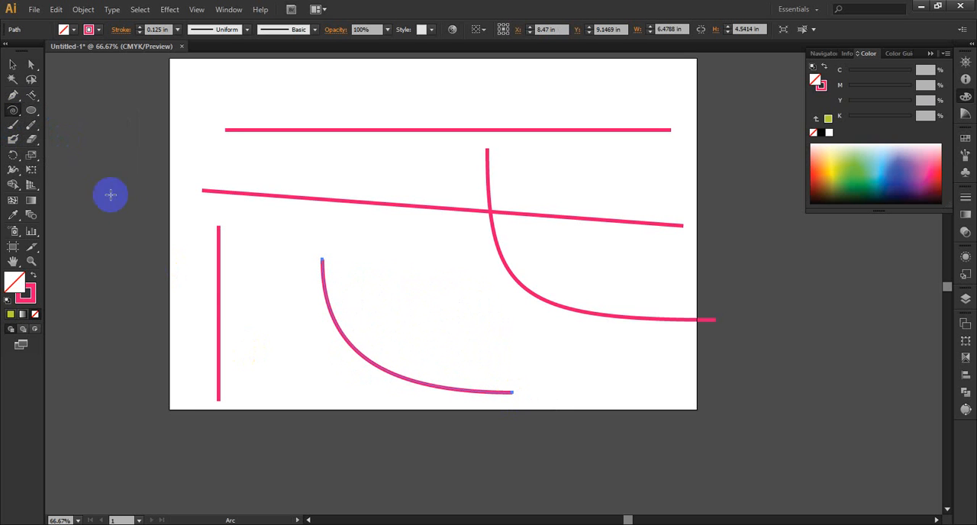
pyautogui.moveTo(84, 216)
pyautogui.mouseDown()
pyautogui.moveTo(120, 231)
pyautogui.moveTo(194, 299)
pyautogui.moveTo(191, 172)
pyautogui.moveTo(135, 97)
pyautogui.mouseUp()
# Step: Delete all the straight lines and both arcs from the artboard, keeping the spiral
pyautogui.click(12, 64)
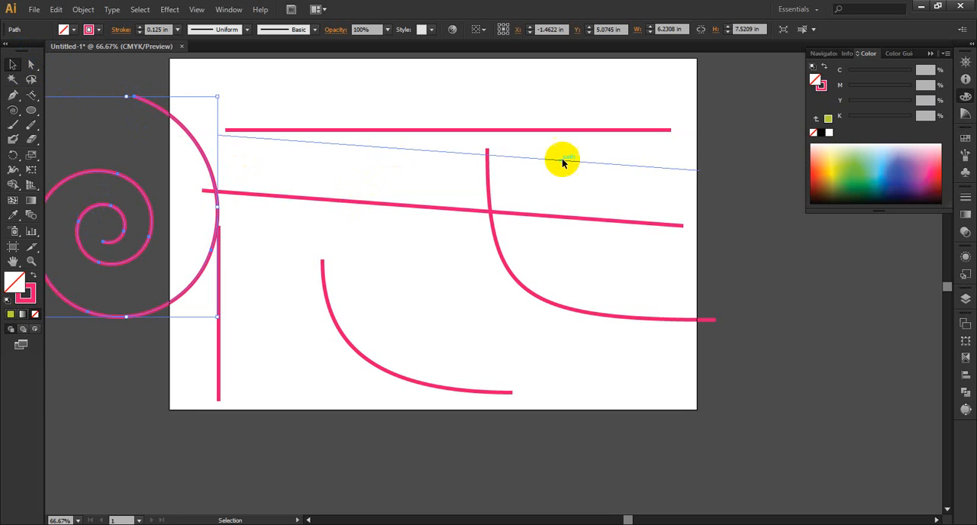
pyautogui.moveTo(641, 129); pyautogui.dragTo(438, 397)
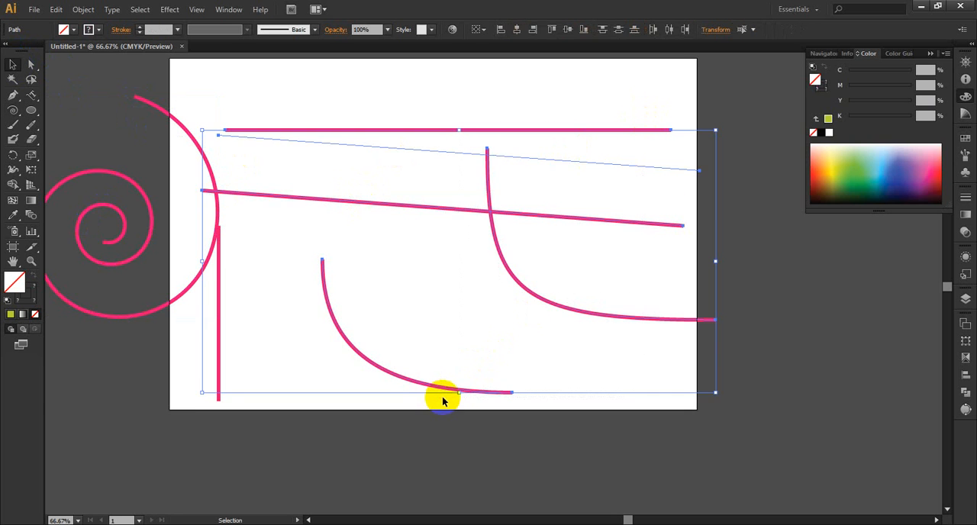
pyautogui.press('Delete')
pyautogui.moveTo(257, 348); pyautogui.dragTo(185, 388)
pyautogui.press('Delete')
# Step: Draw a tightly wound spiral about 11.16 by 10.38 in across the middle and right of the artboard
pyautogui.click(23, 128)
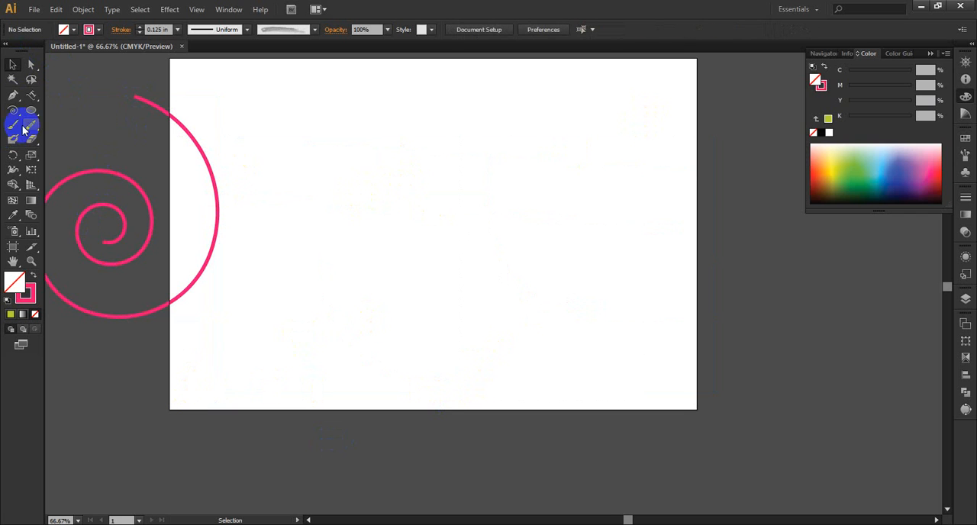
pyautogui.click(13, 110)
pyautogui.moveTo(479, 200); pyautogui.dragTo(649, 321)
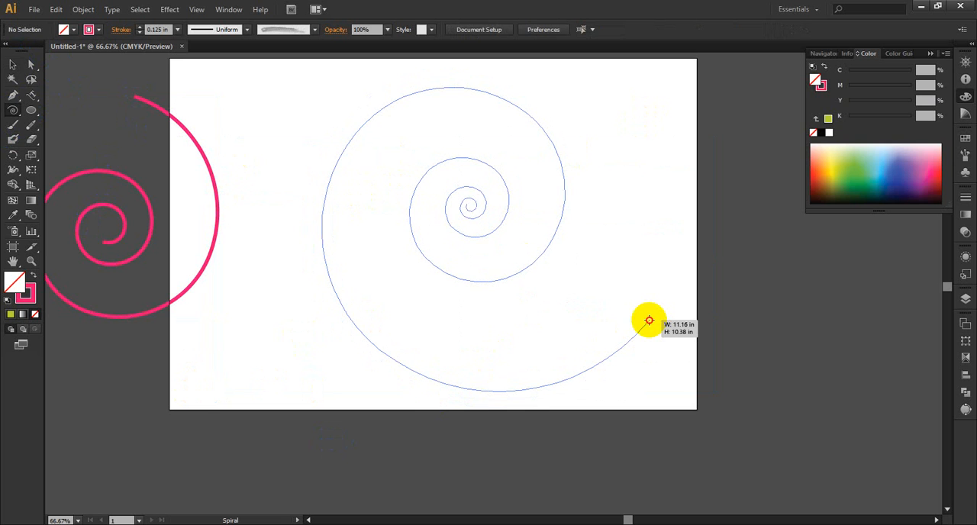
pyautogui.moveTo(649, 320); pyautogui.dragTo(647, 320)
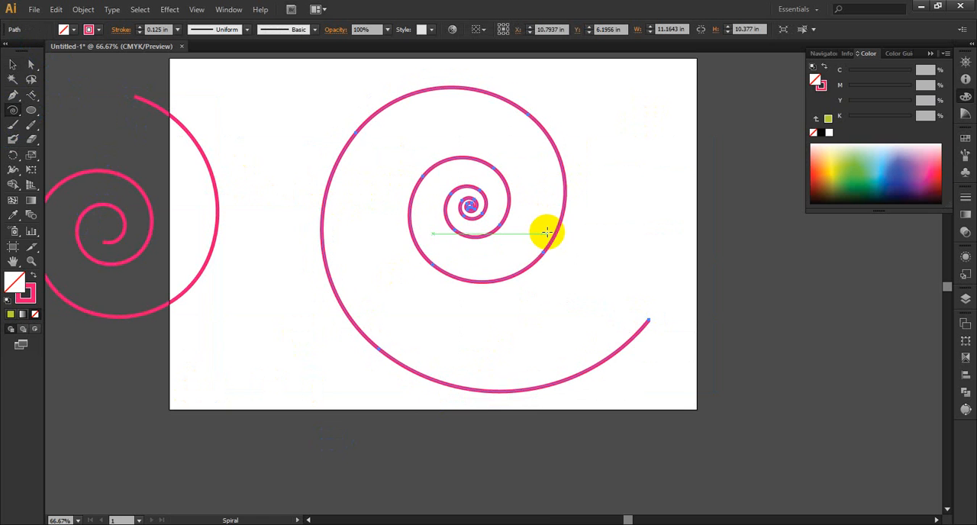
pyautogui.scroll(5, 488, 214)
pyautogui.scroll(-3, 442, 197)
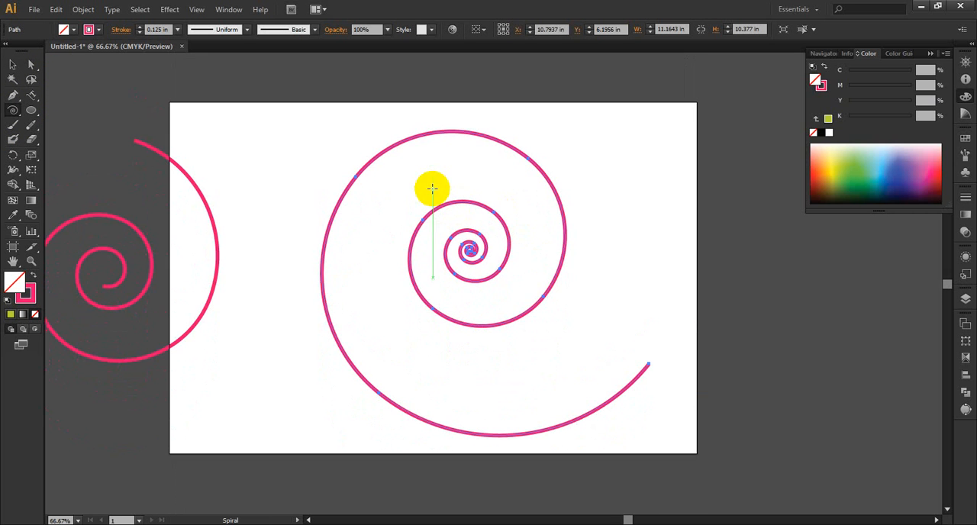
# Step: Draw another spiral about 5.6 by 4.43 in over the artboard's upper-right edge, removing and adding segments while drawing until only a few remain
pyautogui.click(17, 113)
pyautogui.moveTo(17, 116); pyautogui.dragTo(46, 132)
pyautogui.moveTo(621, 197); pyautogui.dragTo(719, 158)
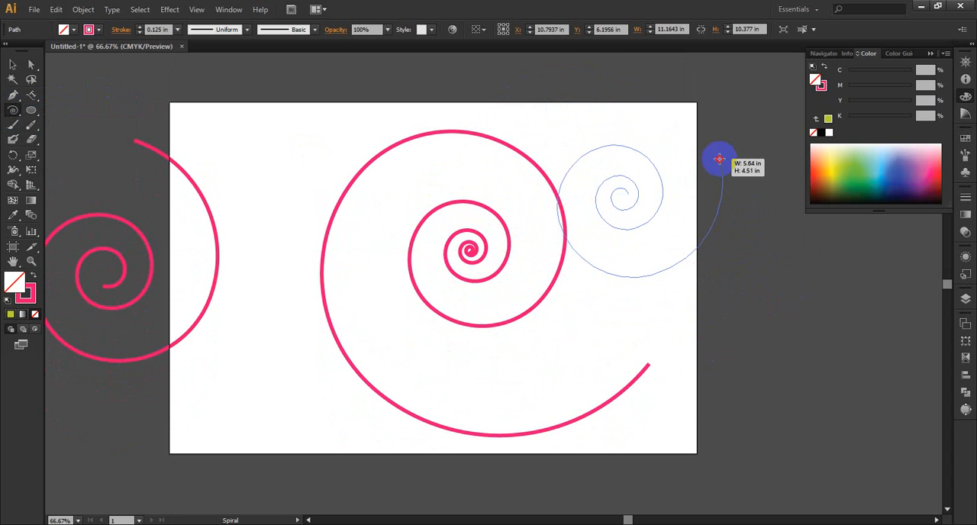
pyautogui.press('Down')
pyautogui.press('Down')
pyautogui.press('Down')
pyautogui.press('Down')
pyautogui.press('Down')
pyautogui.press('Down')
pyautogui.press('Down')
pyautogui.moveTo(719, 158); pyautogui.dragTo(719, 158)
pyautogui.press('Down')
pyautogui.press('Up')
pyautogui.press('Up')
pyautogui.press('Up')
pyautogui.press('Up')
pyautogui.press('Up')
pyautogui.press('Up')
pyautogui.press('Down')
pyautogui.press('Down')
pyautogui.press('Down')
pyautogui.press('Down')
pyautogui.press('Down')
pyautogui.press('Down')
pyautogui.press('Down')
pyautogui.press('Down')
pyautogui.moveTo(719, 159); pyautogui.dragTo(718, 159)
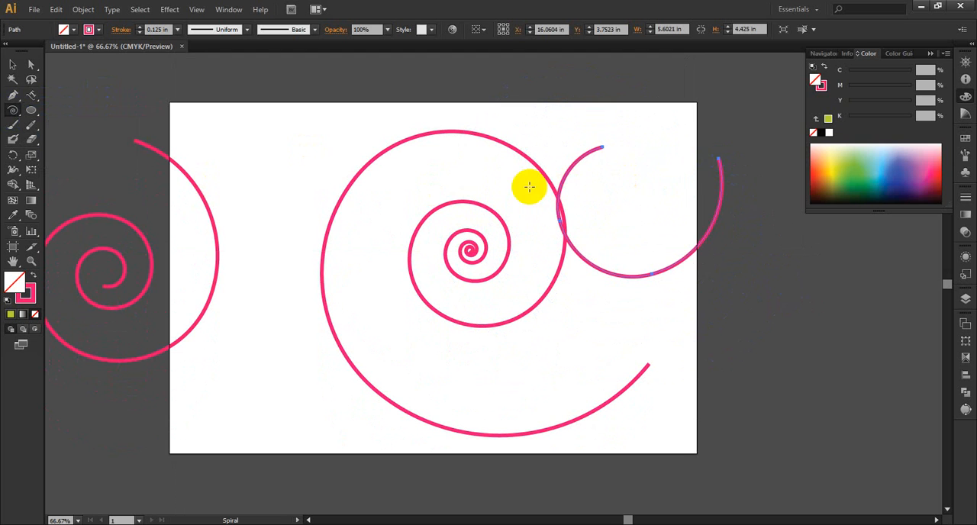
# Step: Delete all three spirals, including the one overlapping the artboard's left edge
pyautogui.moveTo(12, 110); pyautogui.dragTo(61, 157)
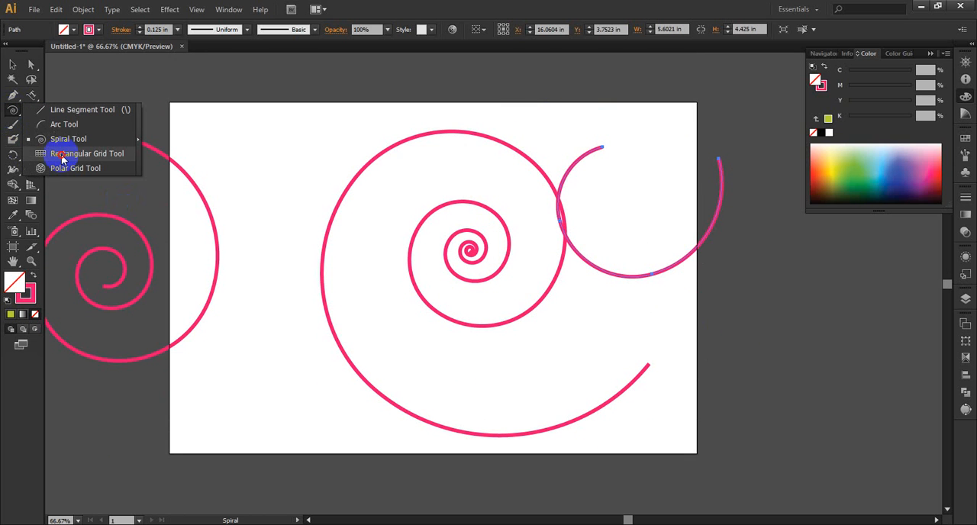
pyautogui.moveTo(61, 155); pyautogui.dragTo(61, 154)
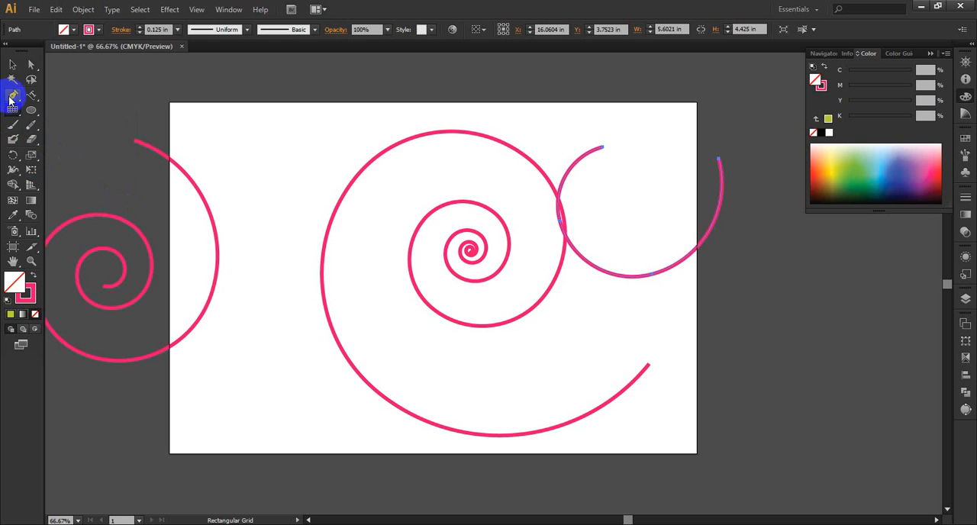
pyautogui.click(12, 64)
pyautogui.moveTo(725, 162); pyautogui.dragTo(316, 381)
pyautogui.press('Delete')
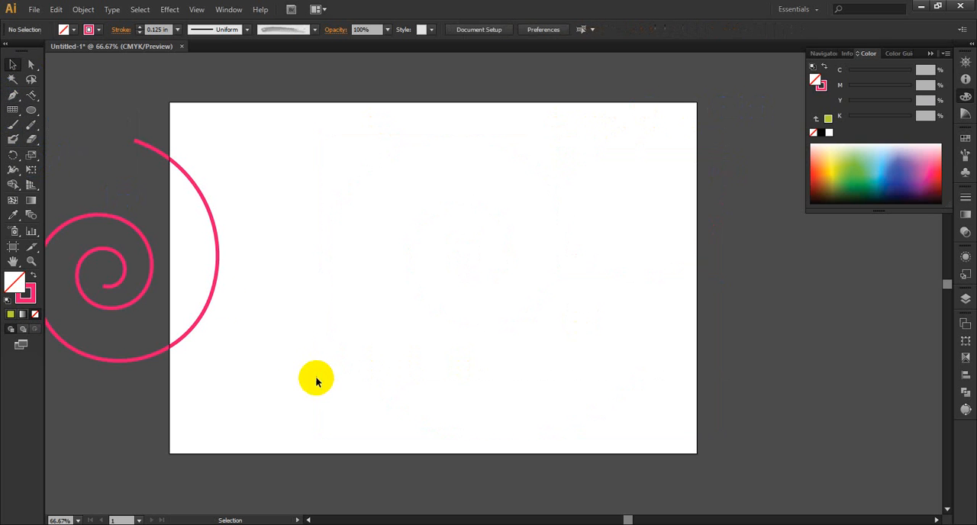
pyautogui.moveTo(266, 170); pyautogui.dragTo(128, 332)
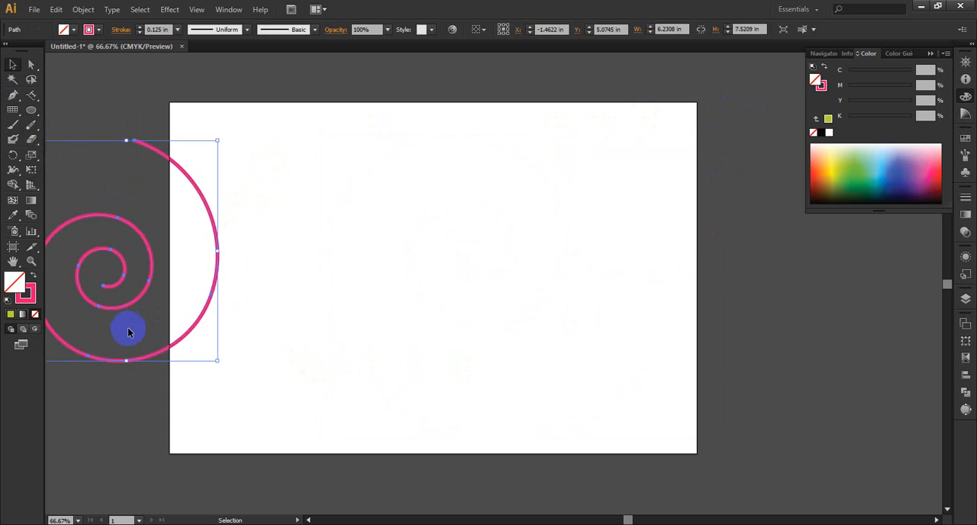
pyautogui.press('Delete')
# Step: Draw a rectangular grid of six rows and six columns, about 15.29 by 8.54 in, on the artboard and delete it
pyautogui.click(13, 109)
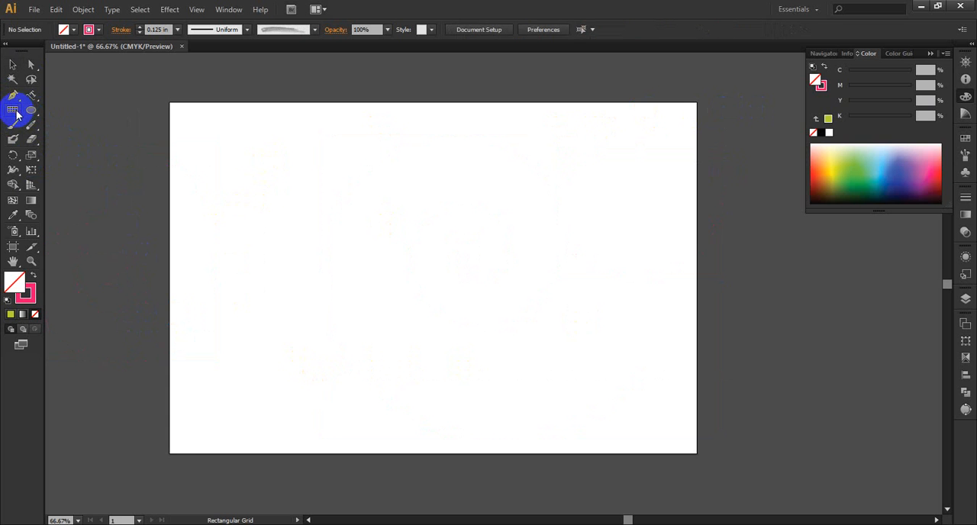
pyautogui.moveTo(190, 146)
pyautogui.mouseDown()
pyautogui.moveTo(557, 364)
pyautogui.moveTo(638, 377)
pyautogui.moveTo(639, 397)
pyautogui.mouseUp()
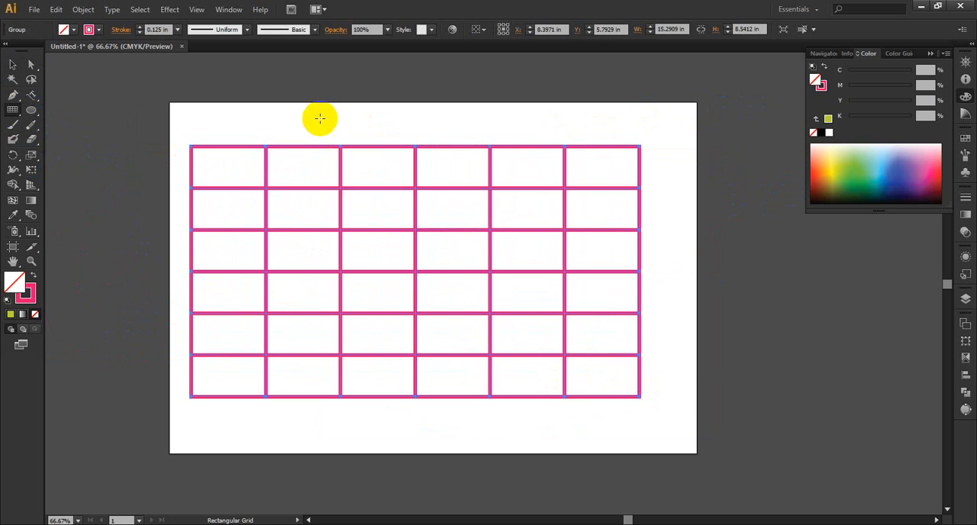
pyautogui.click(12, 65)
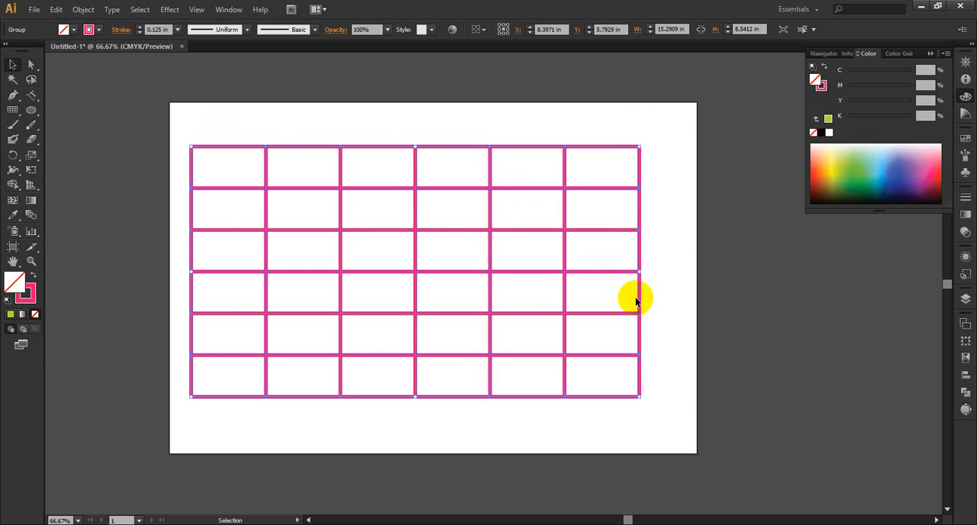
pyautogui.click(752, 296)
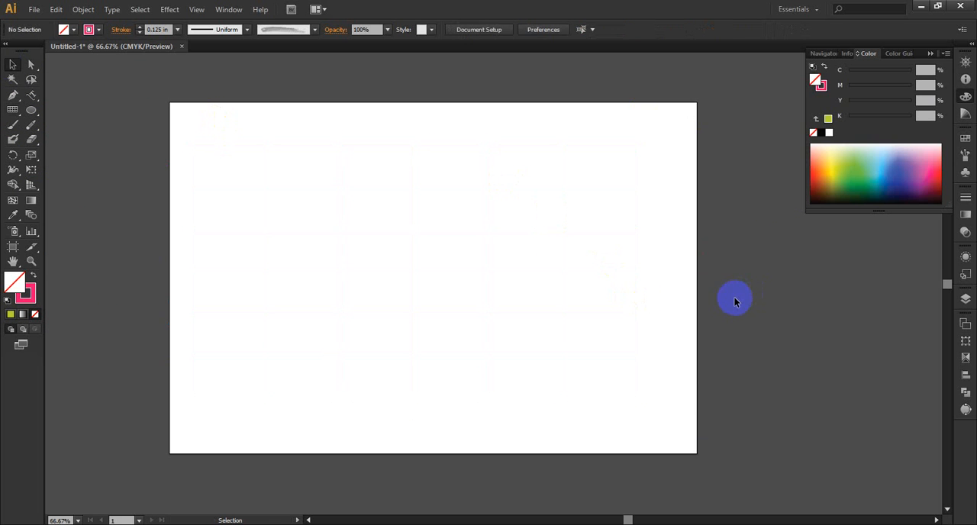
# Step: Start a rectangular grid about 15.06 by 7.06 in on the artboard, varying its row count while drawing and settling on seven rows
pyautogui.click(13, 110)
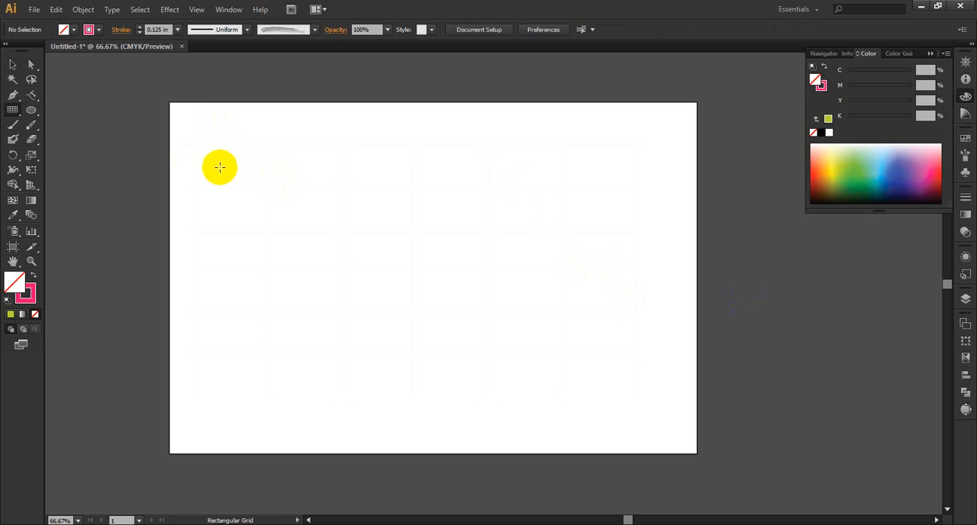
pyautogui.moveTo(186, 144); pyautogui.dragTo(628, 352)
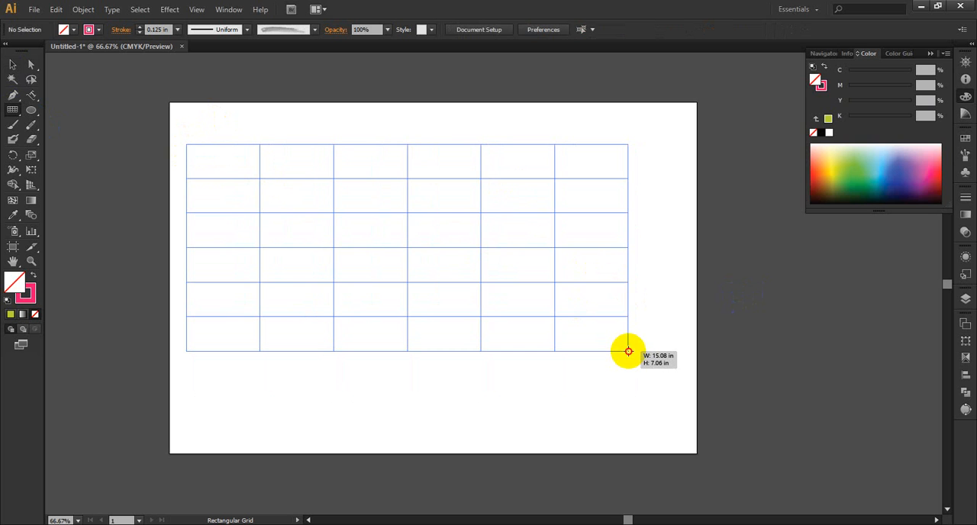
pyautogui.press('Up')
pyautogui.press('Up')
pyautogui.press('Up')
pyautogui.press('Up')
pyautogui.press('Up')
pyautogui.press('Up')
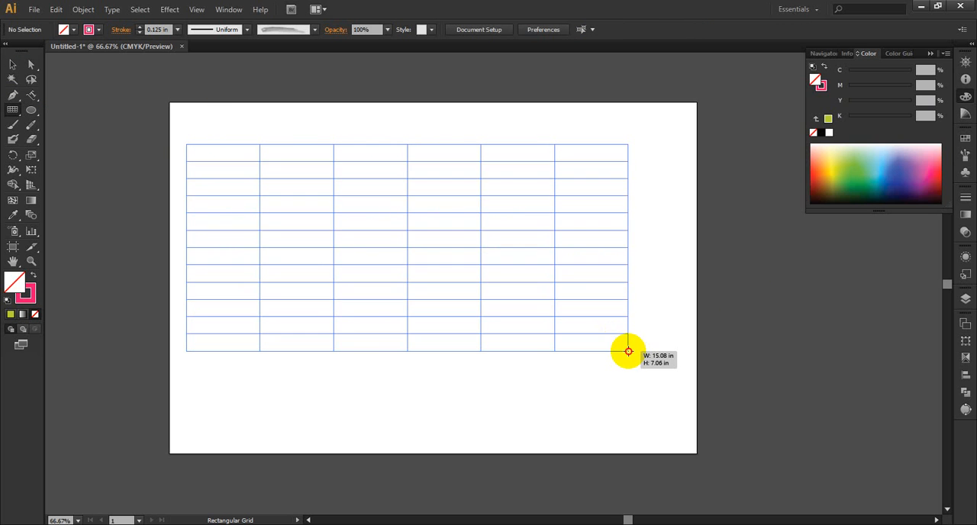
pyautogui.press('Up')
pyautogui.press('Up')
pyautogui.press('Up')
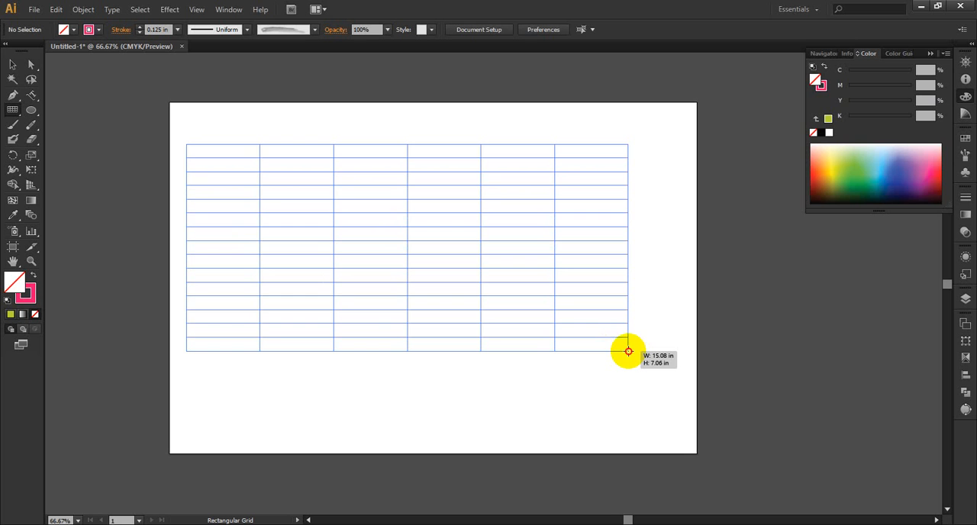
pyautogui.press('Down')
pyautogui.press('Down')
pyautogui.press('Down')
pyautogui.press('Down')
pyautogui.press('Down')
pyautogui.press('Down')
pyautogui.press('Down')
pyautogui.press('Down')
pyautogui.press('Down')
pyautogui.press('Down')
pyautogui.press('Down')
pyautogui.press('Down')
pyautogui.press('Down')
pyautogui.press('Down')
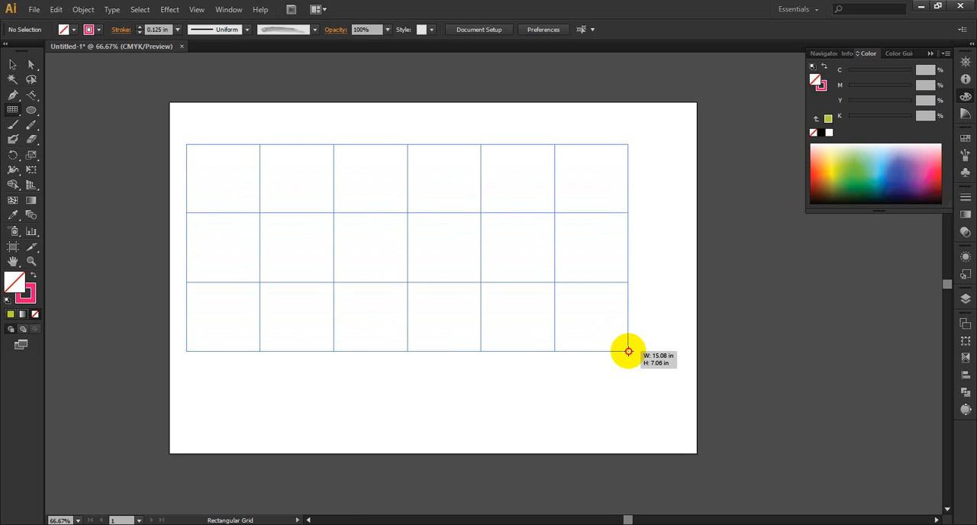
pyautogui.press('Up')
pyautogui.press('Up')
pyautogui.press('Up')
pyautogui.press('Up')
pyautogui.press('Up')
pyautogui.press('Up')
pyautogui.press('Up')
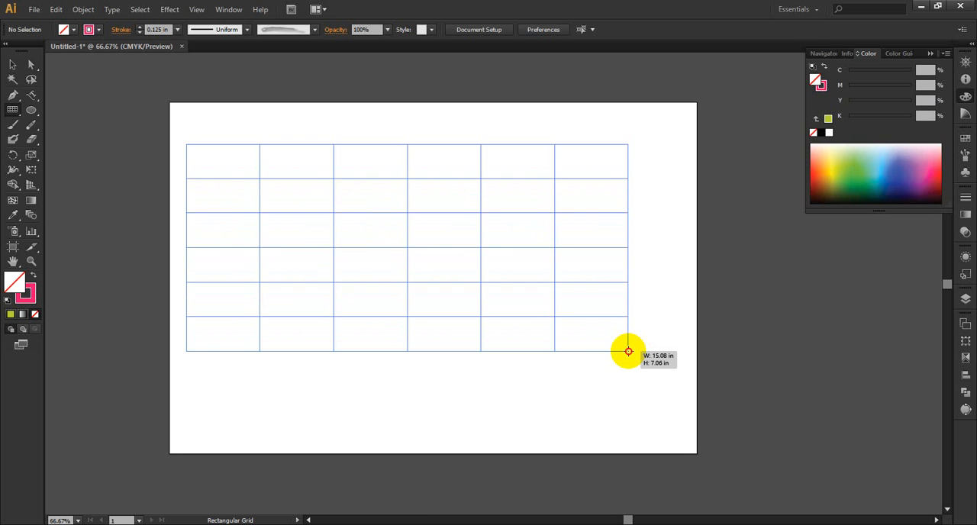
pyautogui.press('Up')
pyautogui.press('Up')
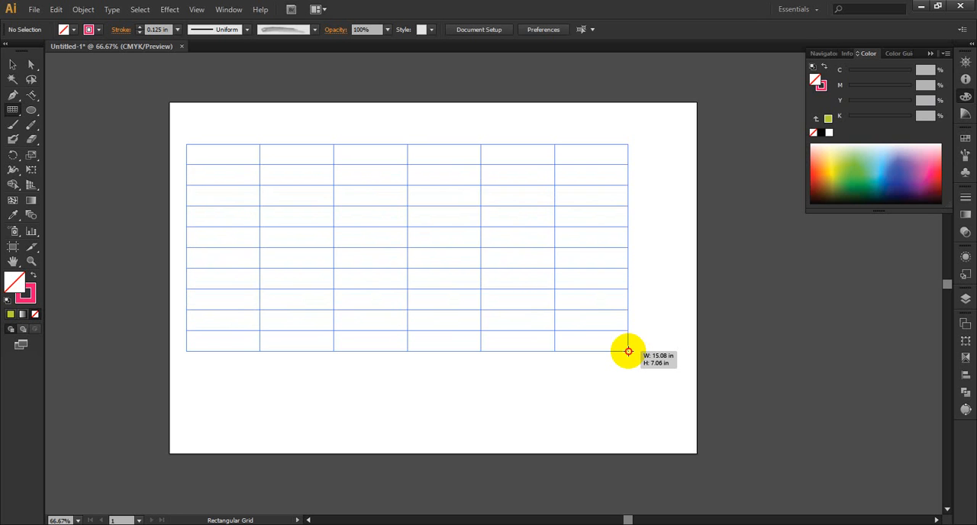
pyautogui.press('Up')
pyautogui.press('Up')
pyautogui.press('Up')
pyautogui.press('Up')
pyautogui.press('Up')
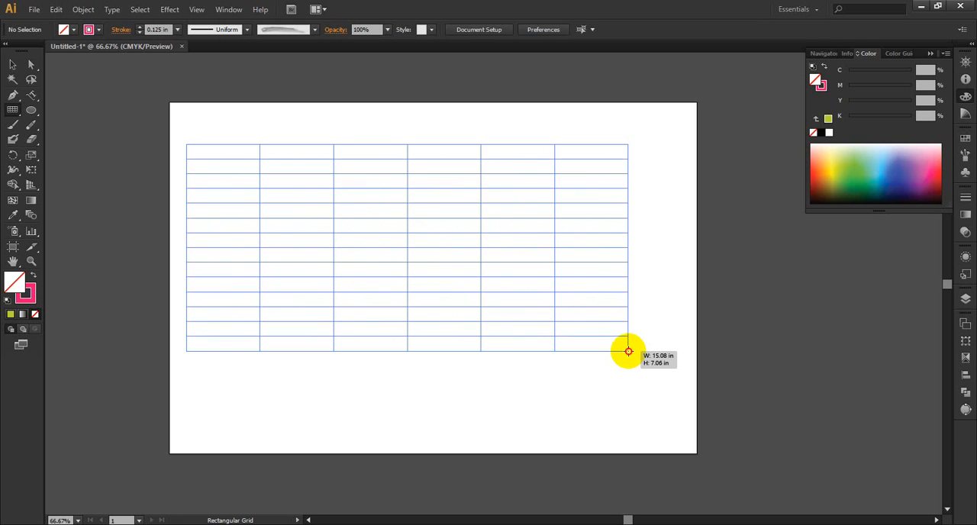
pyautogui.press('Down')
pyautogui.press('Down')
pyautogui.press('Down')
pyautogui.press('Down')
pyautogui.press('Down')
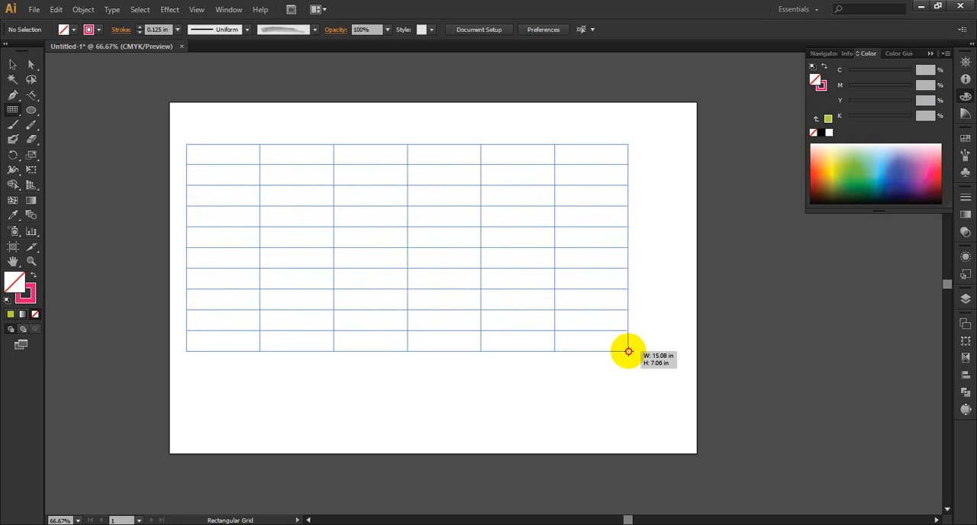
pyautogui.press('Up')
pyautogui.press('Up')
pyautogui.press('Up')
pyautogui.press('Up')
pyautogui.press('Up')
pyautogui.press('Up')
pyautogui.press('Up')
pyautogui.press('Up')
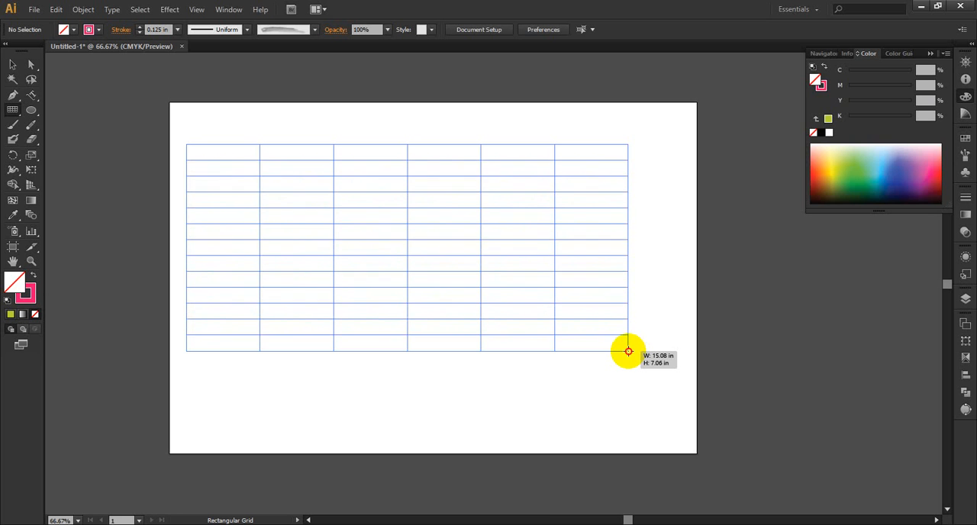
pyautogui.press('Down')
pyautogui.press('Down')
pyautogui.press('Down')
pyautogui.press('Down')
pyautogui.press('Down')
pyautogui.press('Down')
pyautogui.press('Down')
pyautogui.press('Down')
pyautogui.press('Down')
pyautogui.press('Down')
pyautogui.press('Down')
pyautogui.press('Down')
pyautogui.press('Down')
pyautogui.press('Down')
pyautogui.press('Down')
pyautogui.press('Down')
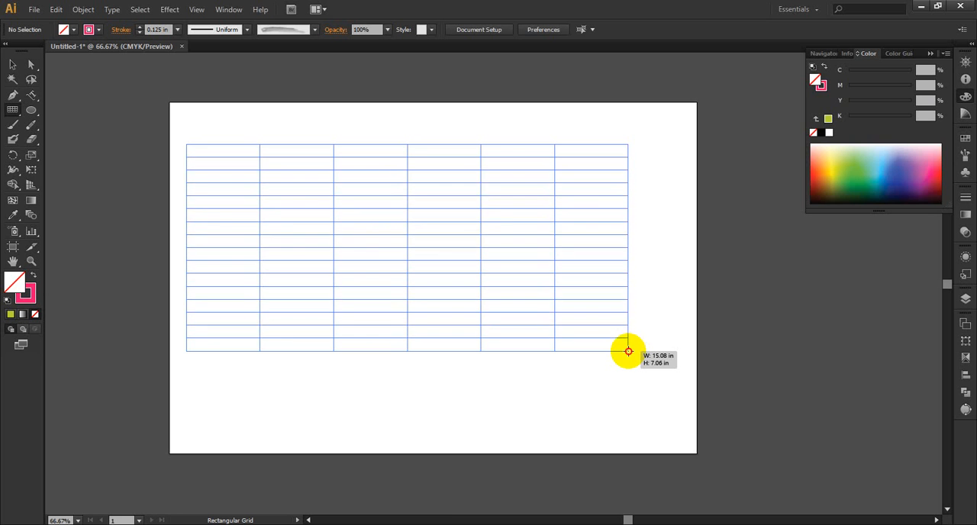
pyautogui.press('Down')
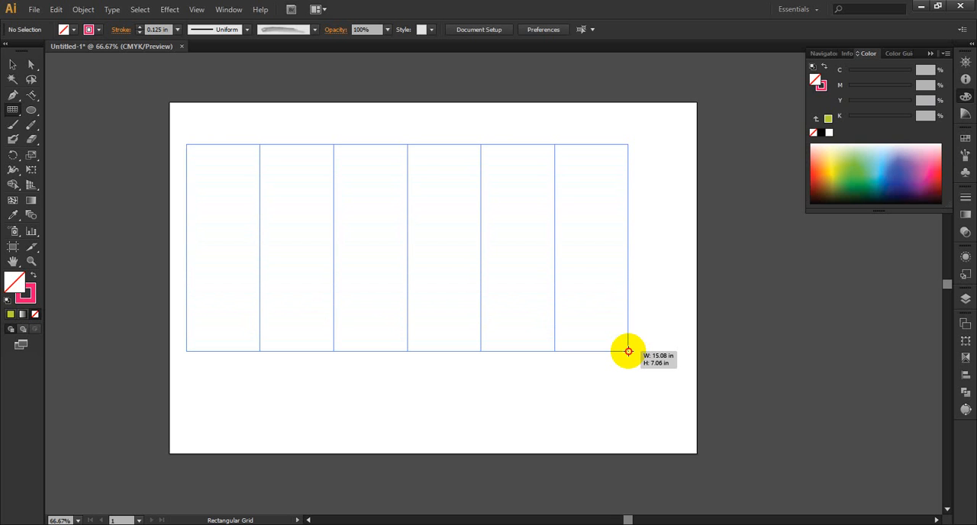
pyautogui.press('Up')
pyautogui.press('Up')
pyautogui.press('Up')
pyautogui.press('Up')
pyautogui.press('Up')
pyautogui.press('Up')
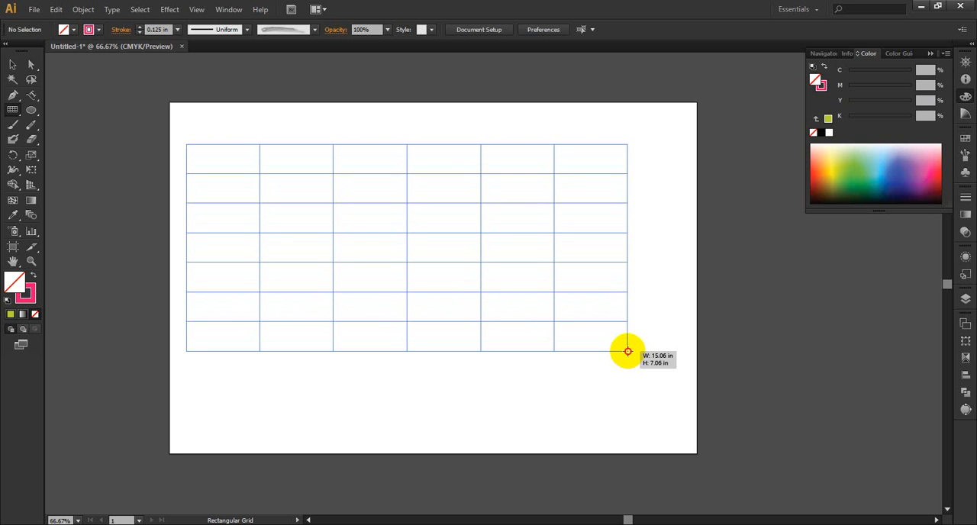
# Step: Vary the grid's column count while drawing, settle on seven columns, and finish and deselect the grid
pyautogui.press('Left')
pyautogui.press('Left')
pyautogui.press('Left')
pyautogui.press('Left')
pyautogui.press('Left')
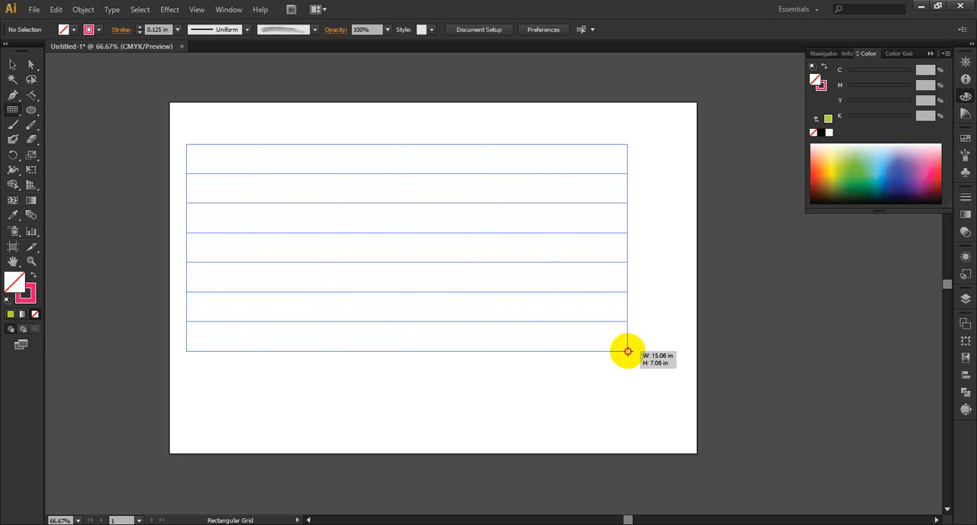
pyautogui.press('Right')
pyautogui.press('Left')
pyautogui.press('Right')
pyautogui.press('Right')
pyautogui.press('Right')
pyautogui.press('Right')
pyautogui.press('Right')
pyautogui.press('Right')
pyautogui.press('Right')
pyautogui.press('Right')
pyautogui.press('Right')
pyautogui.press('Right')
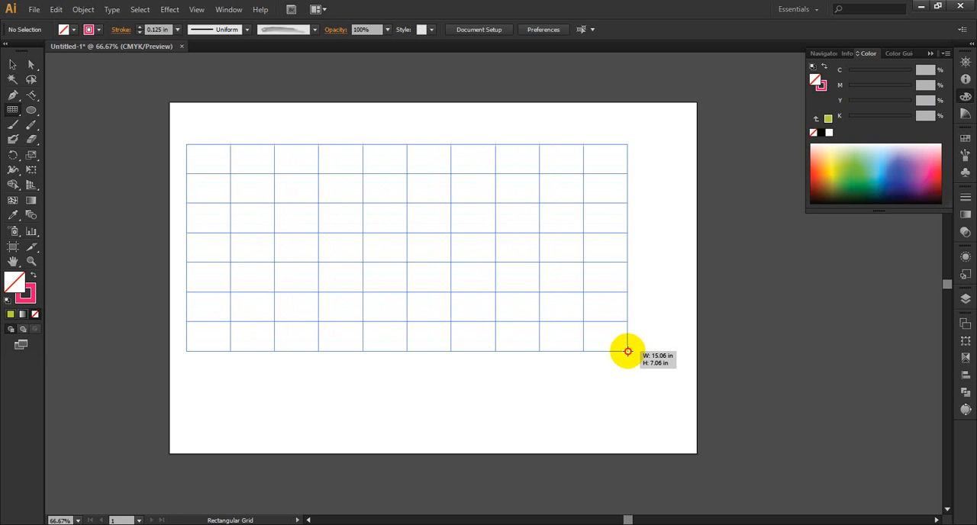
pyautogui.press('Right')
pyautogui.press('Right')
pyautogui.press('Right')
pyautogui.press('Right')
pyautogui.press('Right')
pyautogui.press('Right')
pyautogui.press('Right')
pyautogui.press('Left')
pyautogui.press('Left')
pyautogui.press('Left')
pyautogui.press('Left')
pyautogui.press('Left')
pyautogui.press('Left')
pyautogui.press('Left')
pyautogui.press('Left')
pyautogui.press('Left')
pyautogui.press('Left')
pyautogui.press('Left')
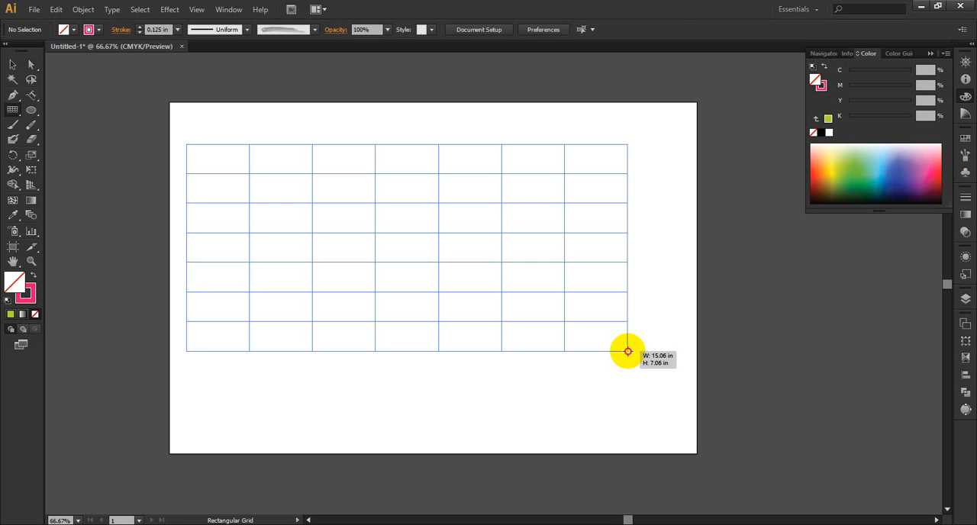
pyautogui.moveTo(628, 351); pyautogui.dragTo(627, 351)
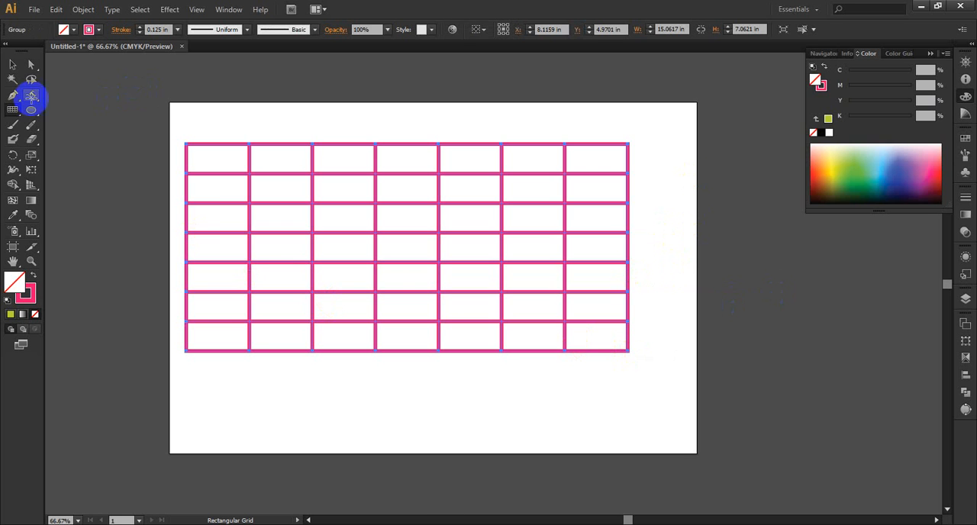
pyautogui.click(11, 69)
pyautogui.click(290, 81)
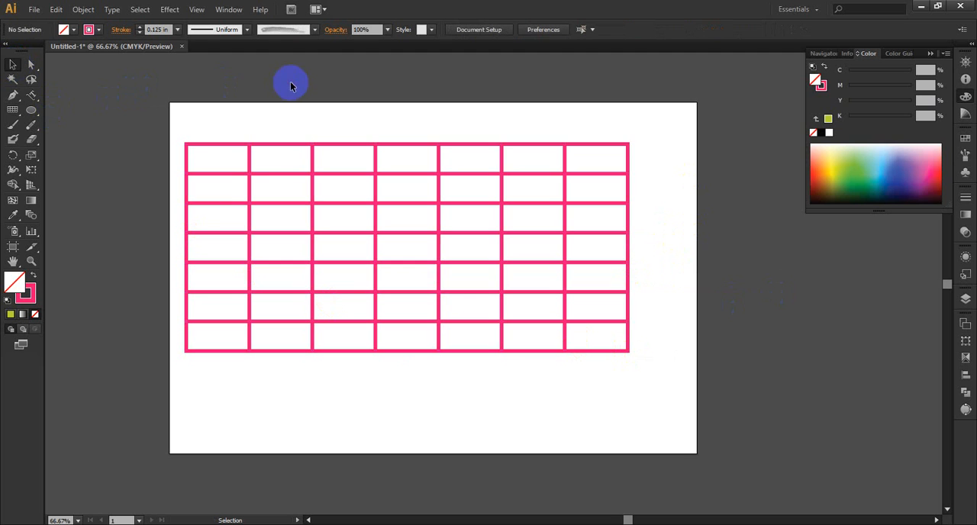
pyautogui.doubleClick(248, 194)
pyautogui.click(249, 195)
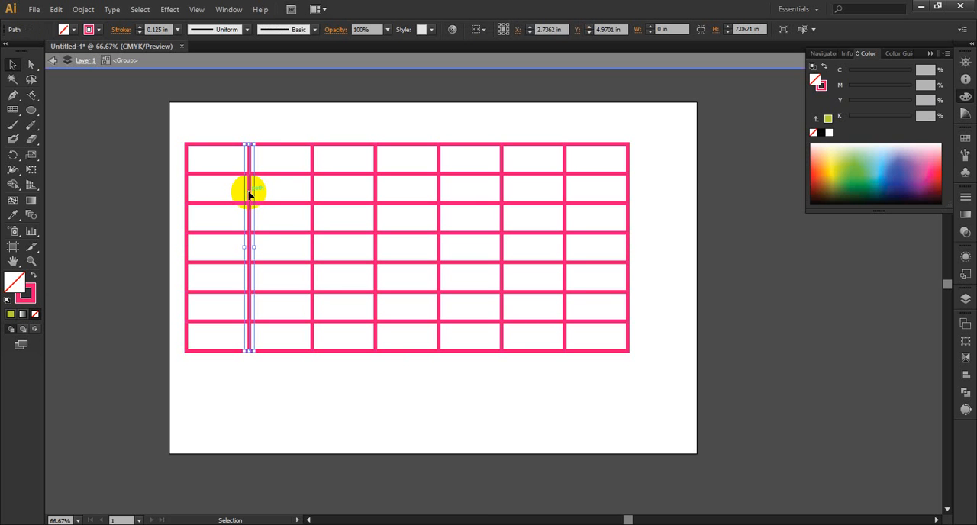
pyautogui.doubleClick(689, 163)
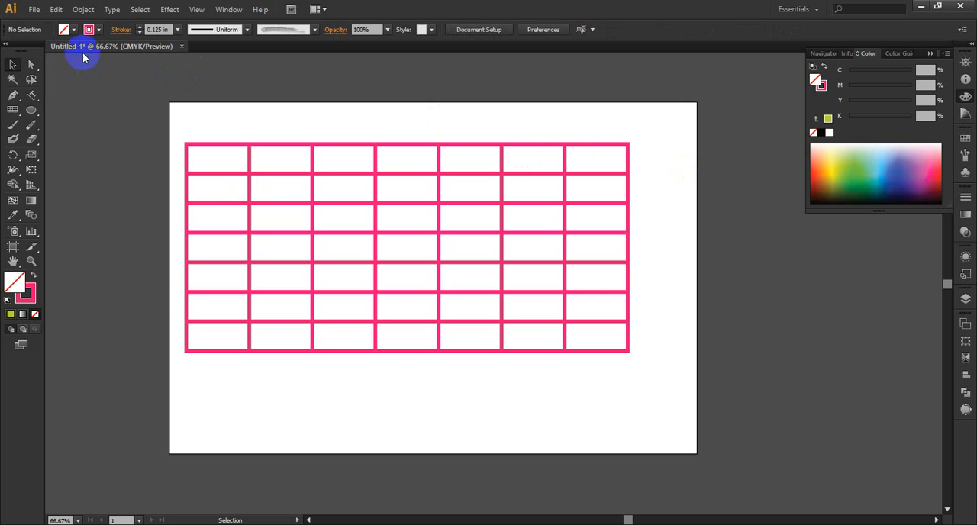
# Step: Isolate the rectangular grid's group and delete its two leftmost inner vertical dividers
pyautogui.doubleClick(246, 161)
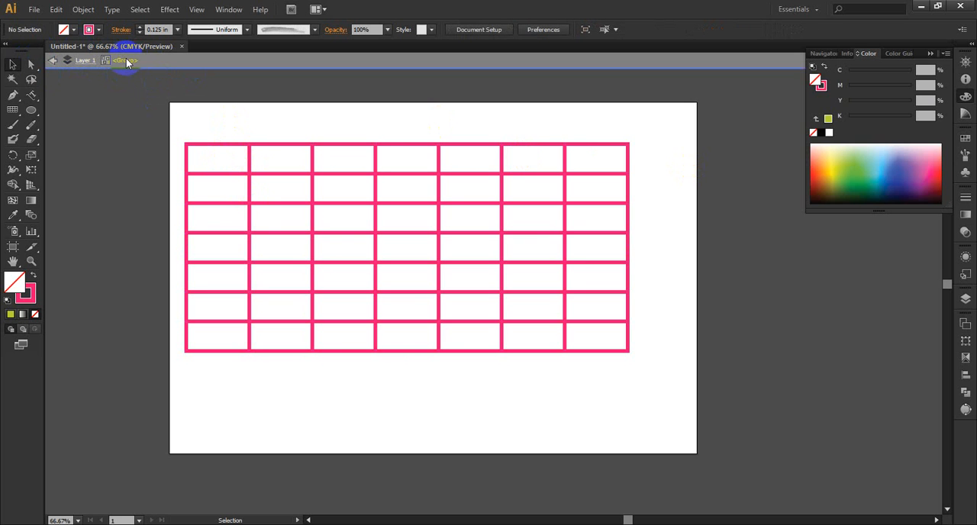
pyautogui.click(249, 216)
pyautogui.press('Delete')
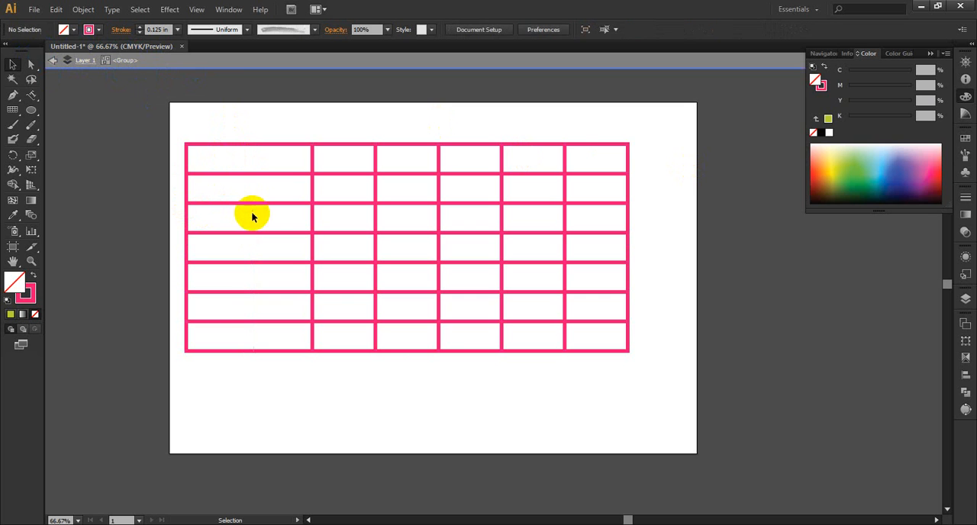
pyautogui.click(312, 212)
pyautogui.press('Delete')
# Step: Delete the two uppermost inner horizontal dividers of the isolated grid
pyautogui.click(290, 175)
pyautogui.press('Delete')
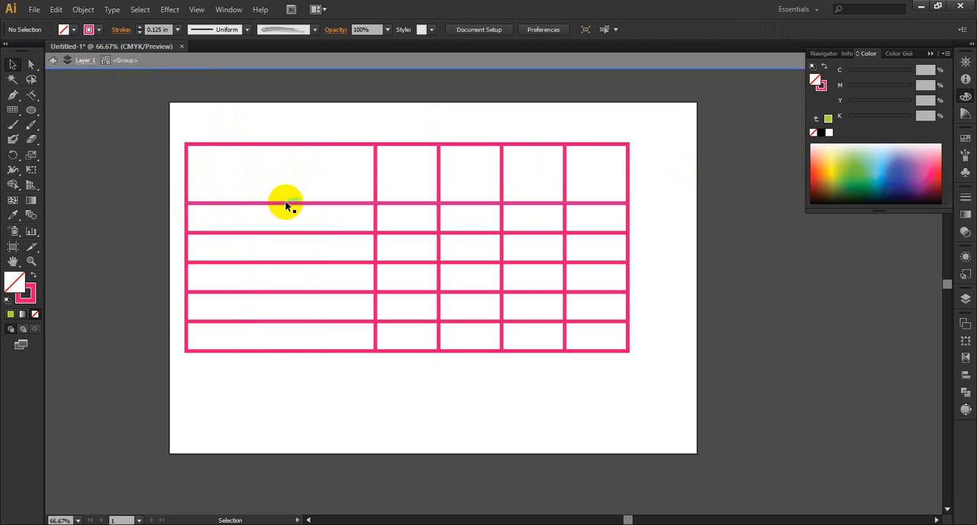
pyautogui.click(310, 202)
pyautogui.press('Delete')
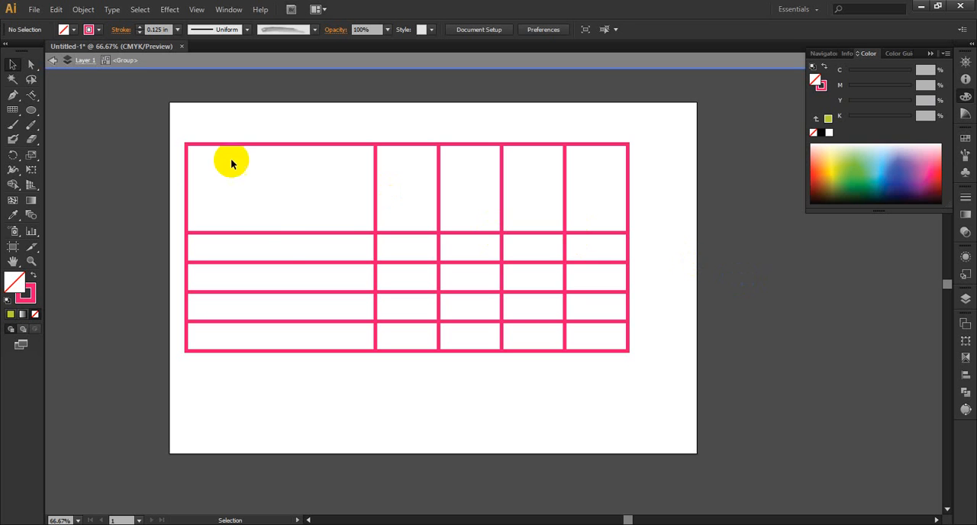
# Step: Duplicate the uppermost inner horizontal divider into the tall first row and distribute all five inner horizontal dividers evenly by their vertical centres
pyautogui.click(288, 233)
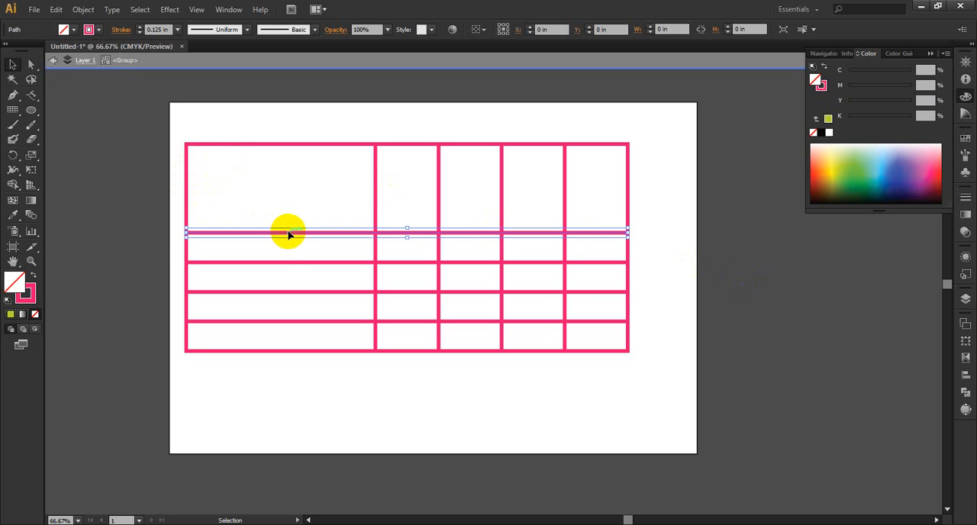
pyautogui.moveTo(288, 232); pyautogui.dragTo(286, 188)
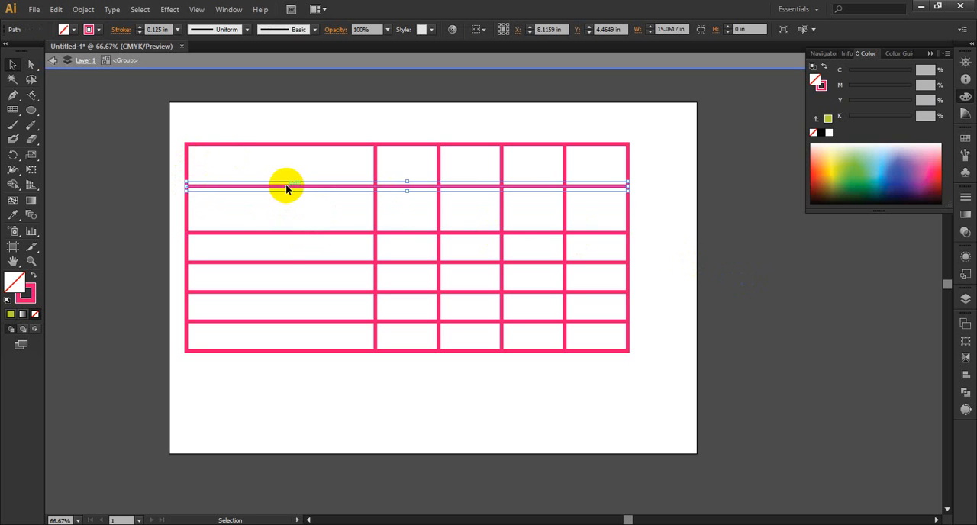
pyautogui.keyDown('shift'); pyautogui.click(342, 233); pyautogui.keyUp('shift')
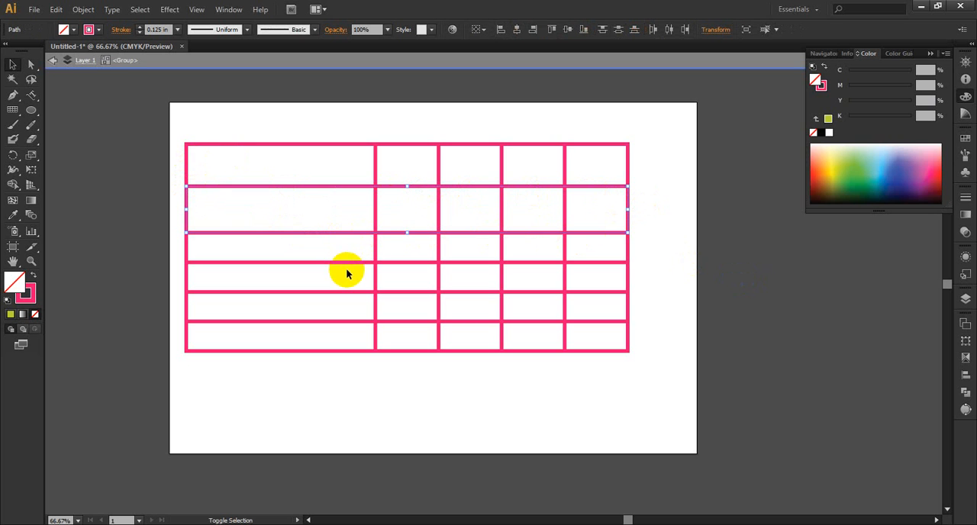
pyautogui.keyDown('shift'); pyautogui.click(347, 263); pyautogui.keyUp('shift')
pyautogui.keyDown('shift'); pyautogui.click(349, 292); pyautogui.keyUp('shift')
pyautogui.keyDown('shift'); pyautogui.click(349, 321); pyautogui.keyUp('shift')
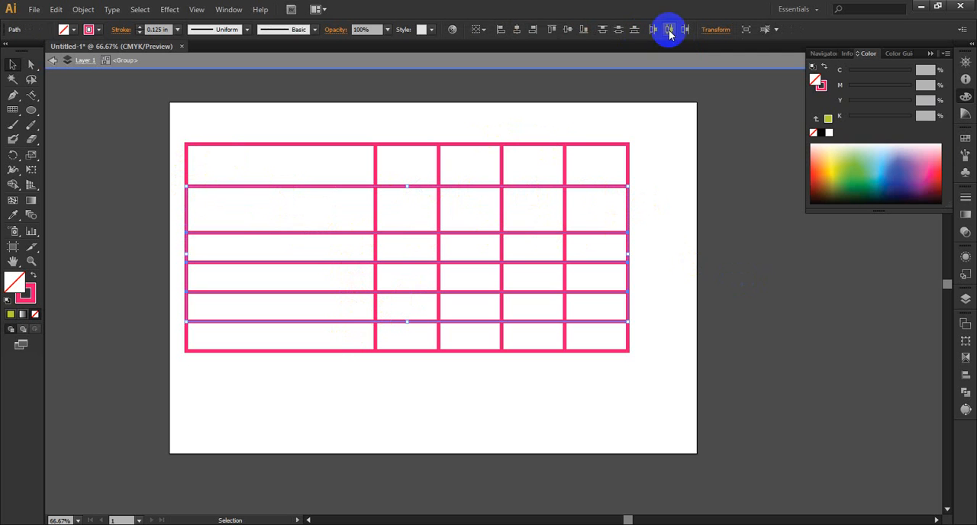
pyautogui.click(619, 31)
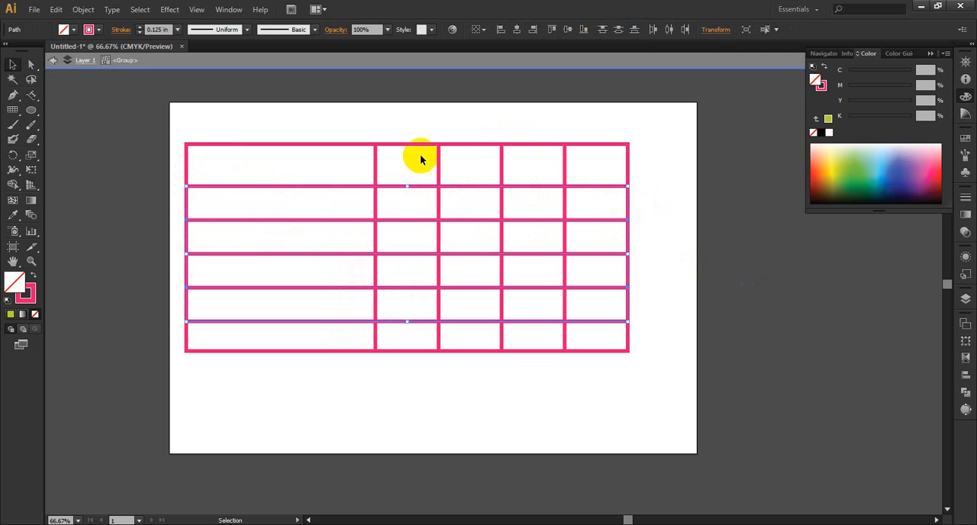
pyautogui.click(690, 193)
# Step: Isolate the grid's uppermost inner horizontal divider and give it a light blue stroke with no fill
pyautogui.doubleClick(328, 186)
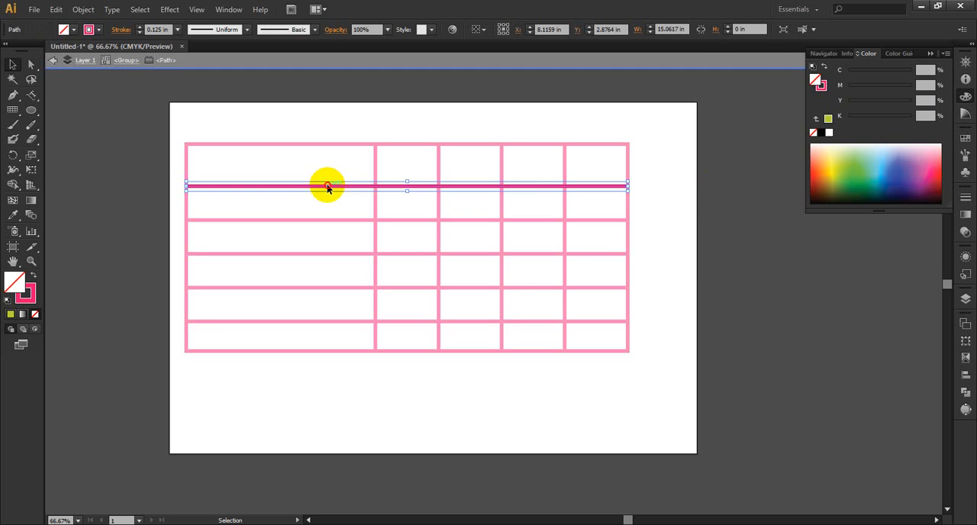
pyautogui.click(879, 162)
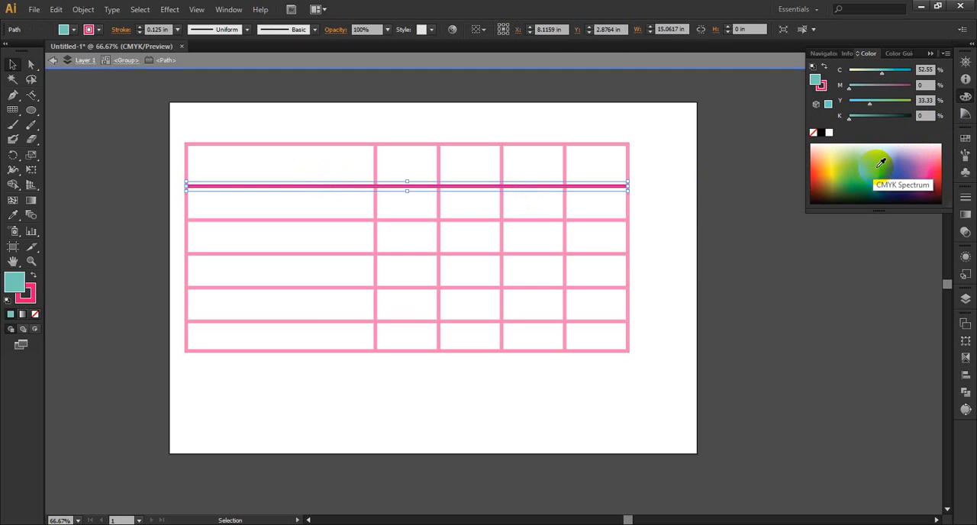
pyautogui.click(33, 276)
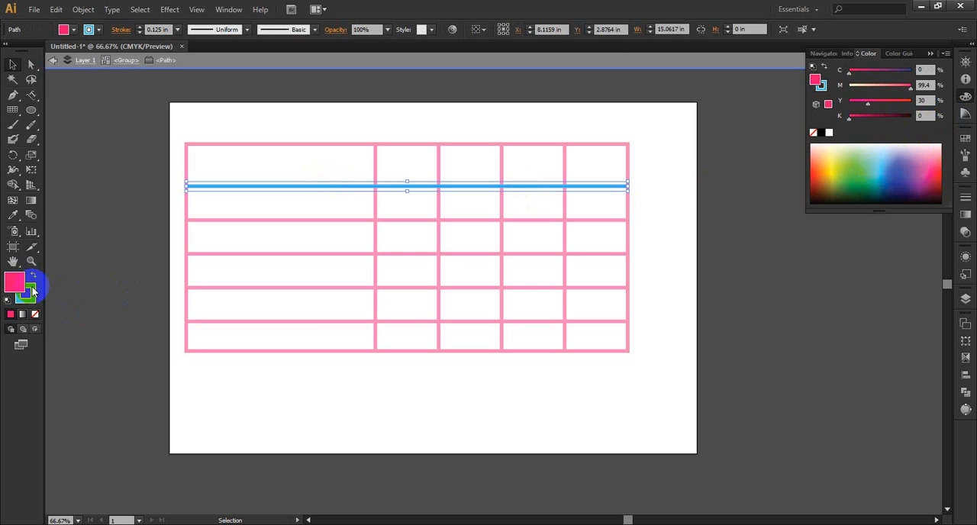
pyautogui.click(32, 313)
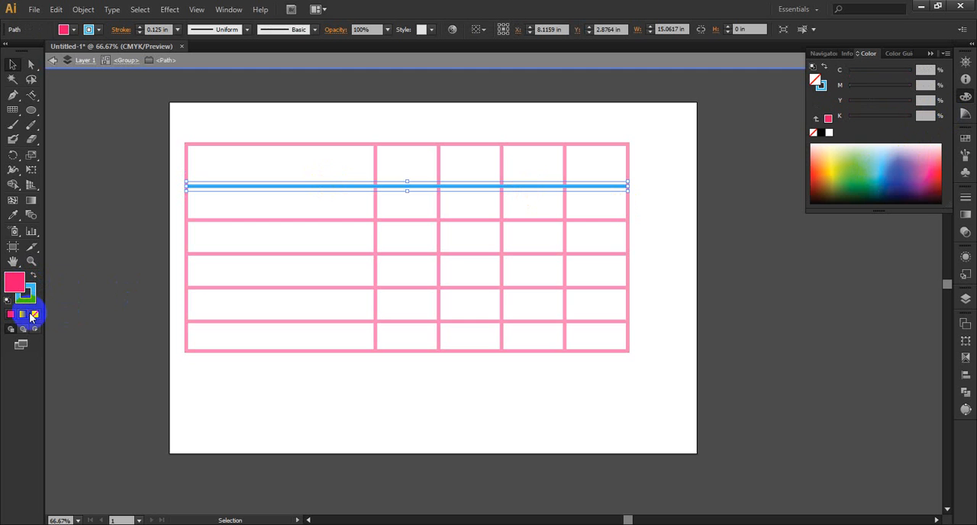
pyautogui.click(754, 271)
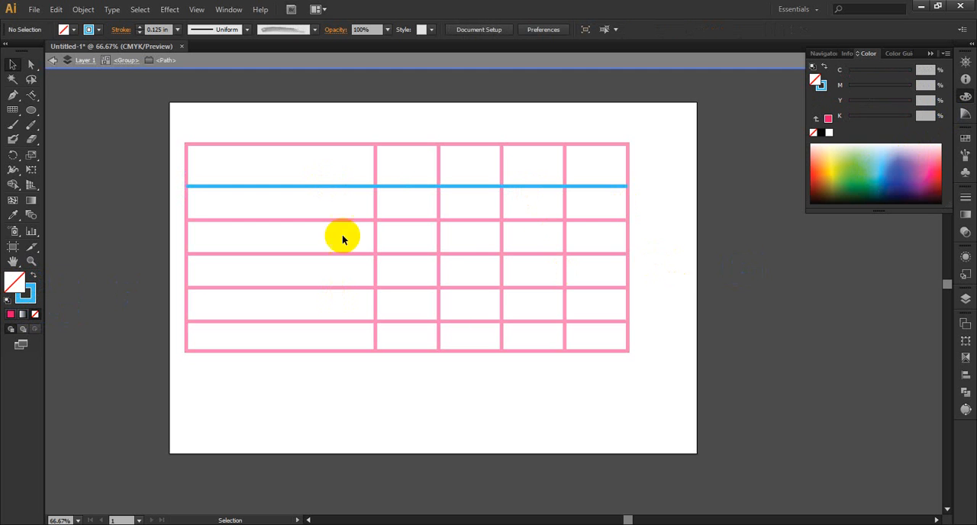
# Step: Give the grid's middle horizontal divider a yellow stroke of C 4.31, M 0, Y 76.08, K 0 by swapping its fill and stroke colours
pyautogui.click(465, 254)
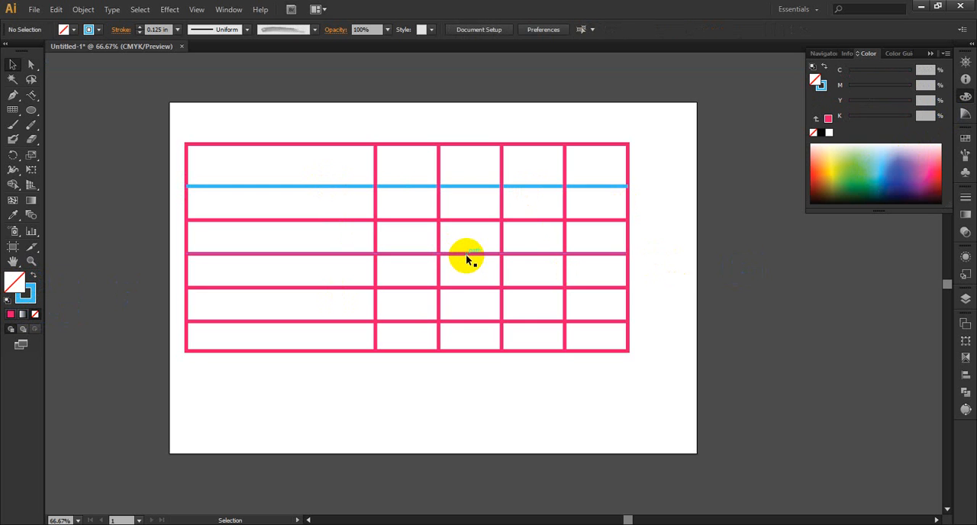
pyautogui.doubleClick(401, 253)
pyautogui.click(402, 254)
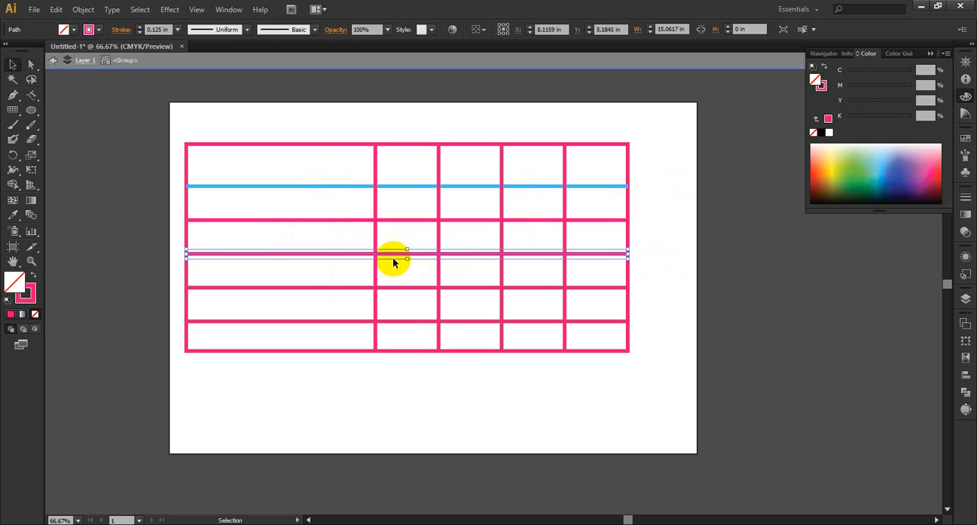
pyautogui.click(934, 156)
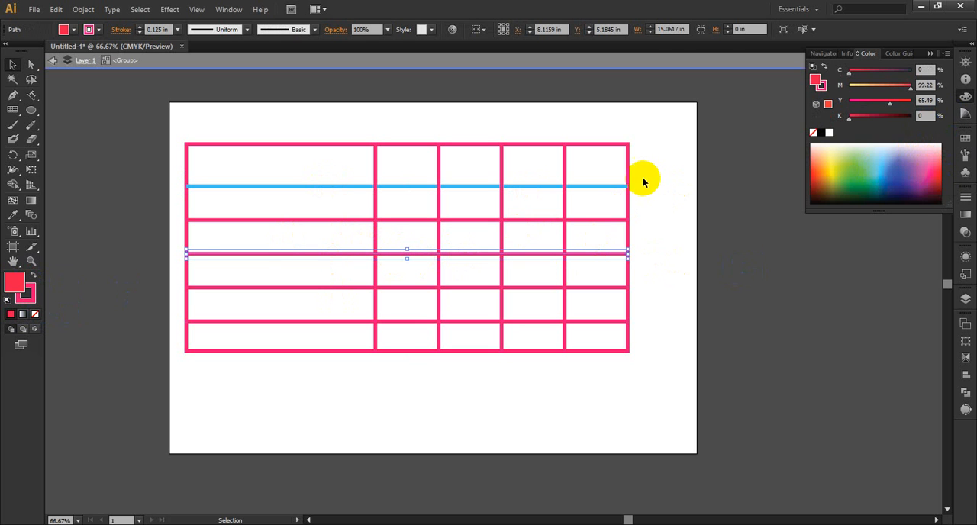
pyautogui.click(832, 166)
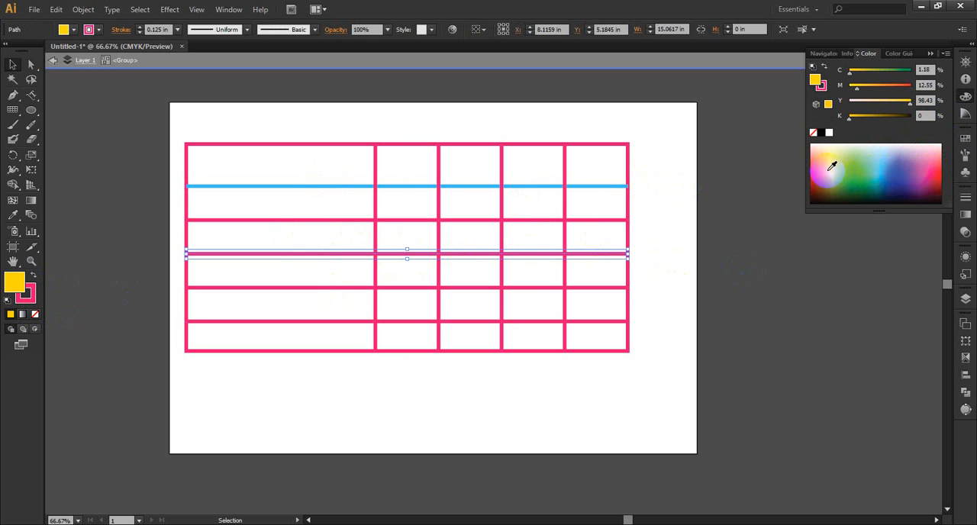
pyautogui.click(834, 158)
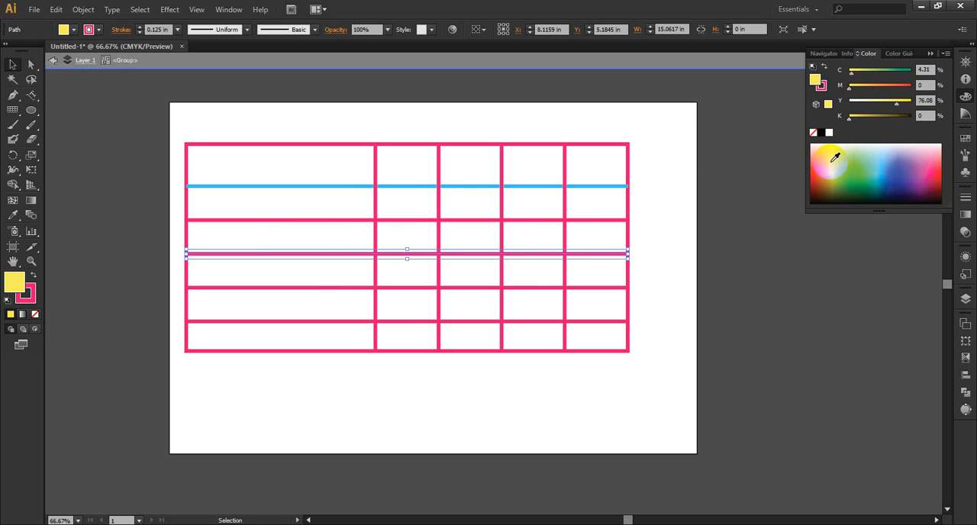
pyautogui.click(33, 276)
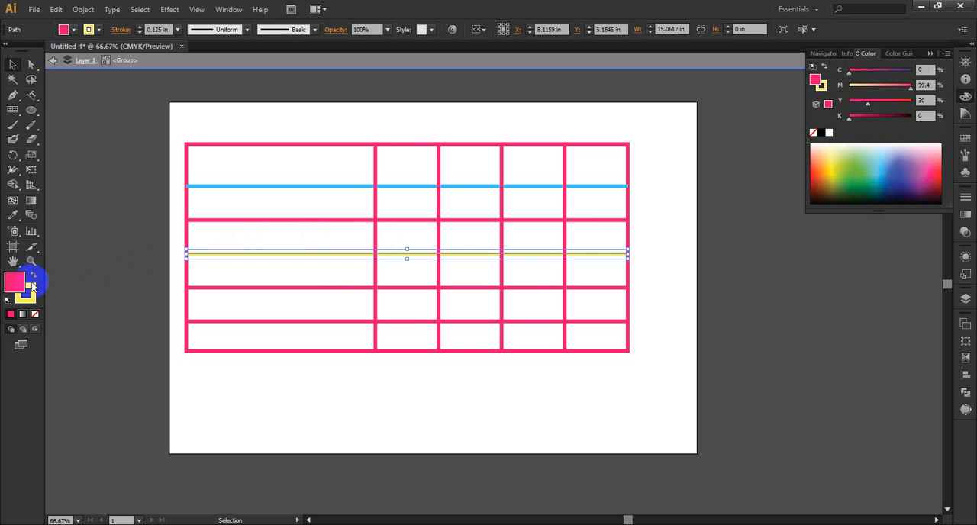
pyautogui.click(31, 289)
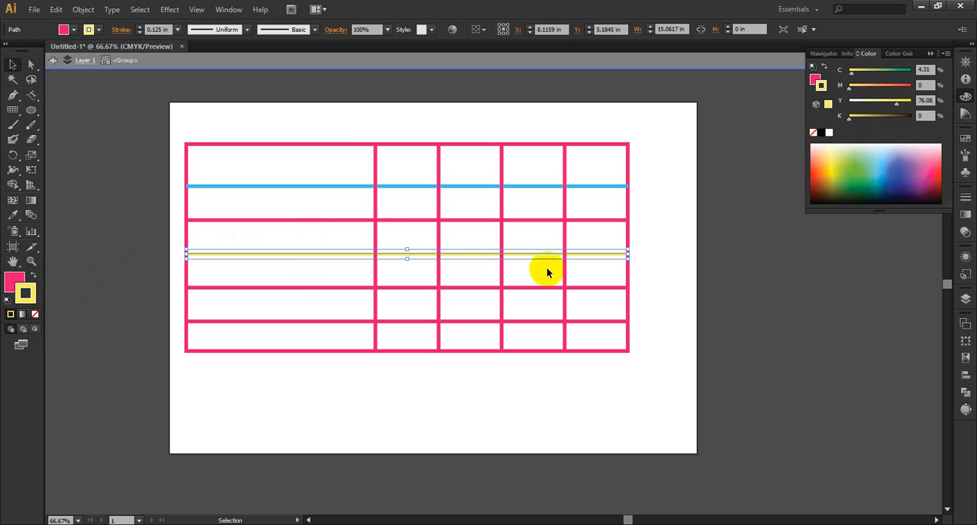
pyautogui.click(735, 247)
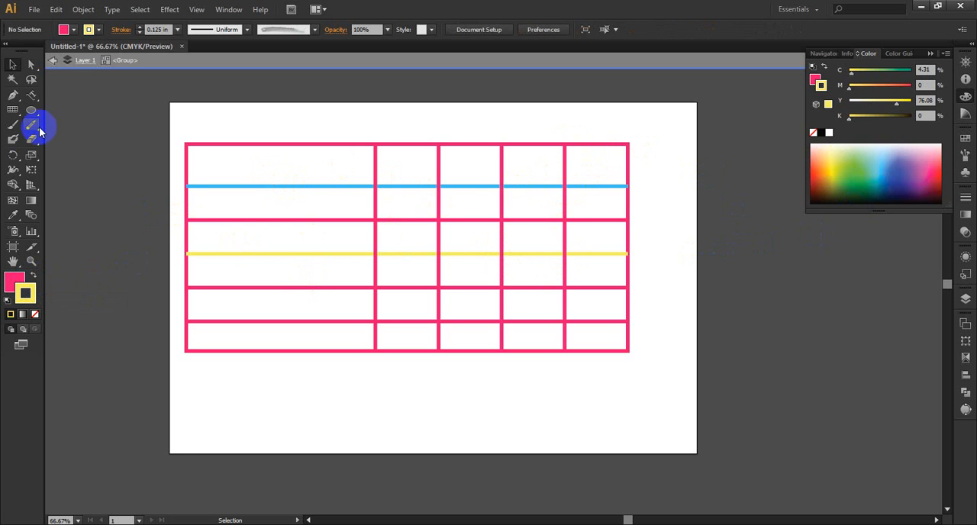
# Step: Select the whole coloured rectangular grid and delete it
pyautogui.moveTo(12, 109); pyautogui.dragTo(98, 158)
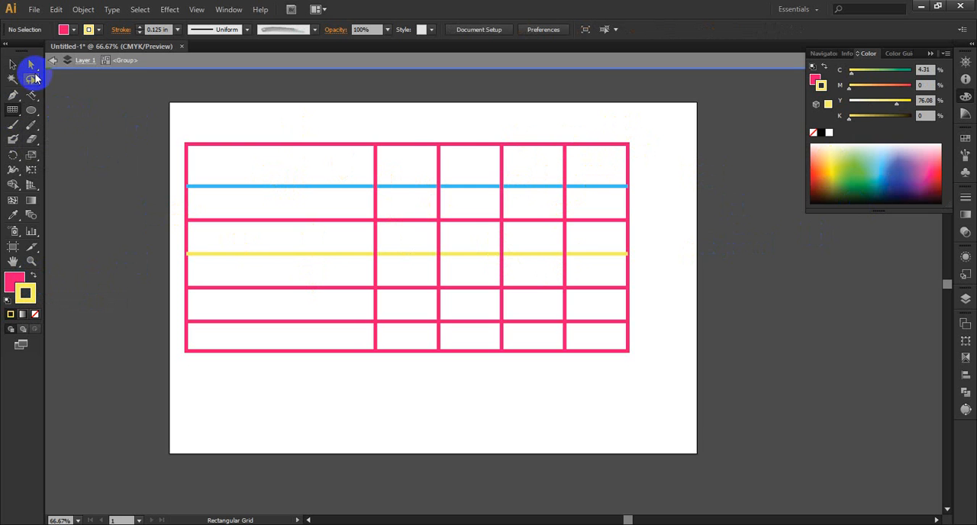
pyautogui.click(15, 66)
pyautogui.moveTo(649, 133); pyautogui.dragTo(150, 386)
pyautogui.press('Delete')
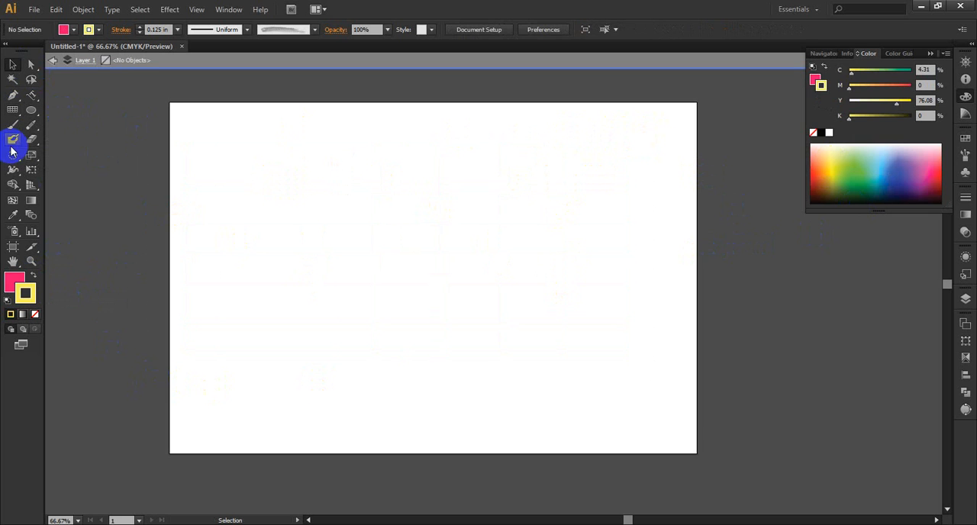
# Step: Draw a polar grid with six rings and five radial dividers on the artboard and move it across the artboard's left edge
pyautogui.click(16, 114)
pyautogui.moveTo(16, 118); pyautogui.dragTo(61, 170)
pyautogui.moveTo(283, 151)
pyautogui.mouseDown()
pyautogui.moveTo(503, 324)
pyautogui.moveTo(548, 393)
pyautogui.mouseUp()
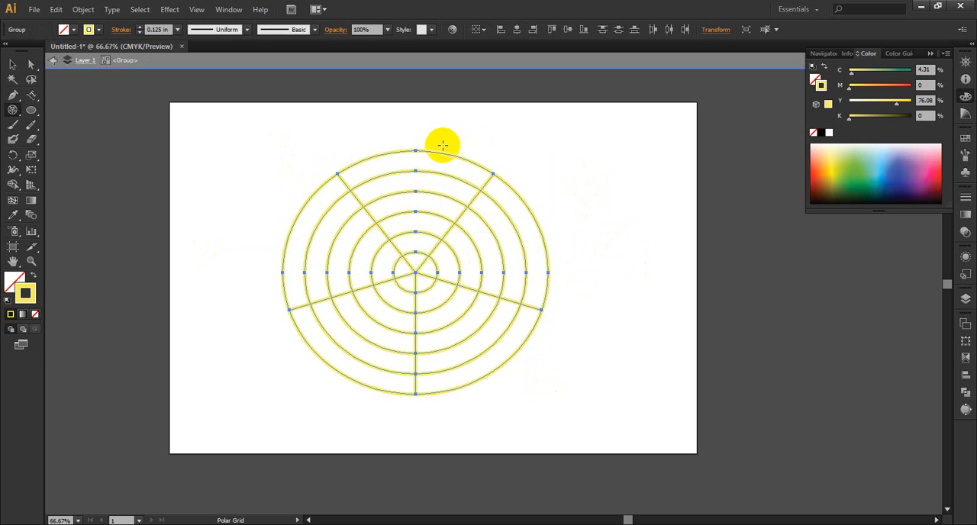
pyautogui.click(13, 64)
pyautogui.moveTo(439, 220); pyautogui.dragTo(148, 201)
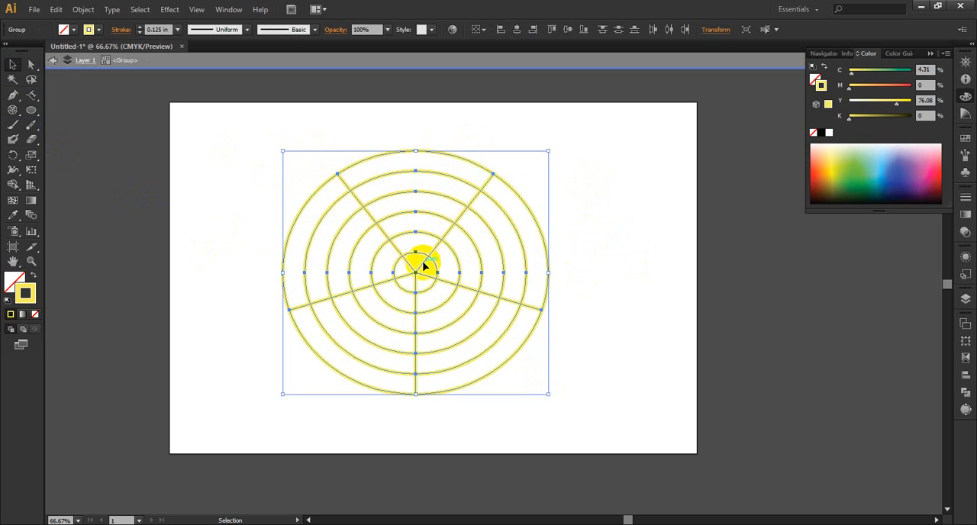
pyautogui.moveTo(416, 267); pyautogui.dragTo(165, 222)
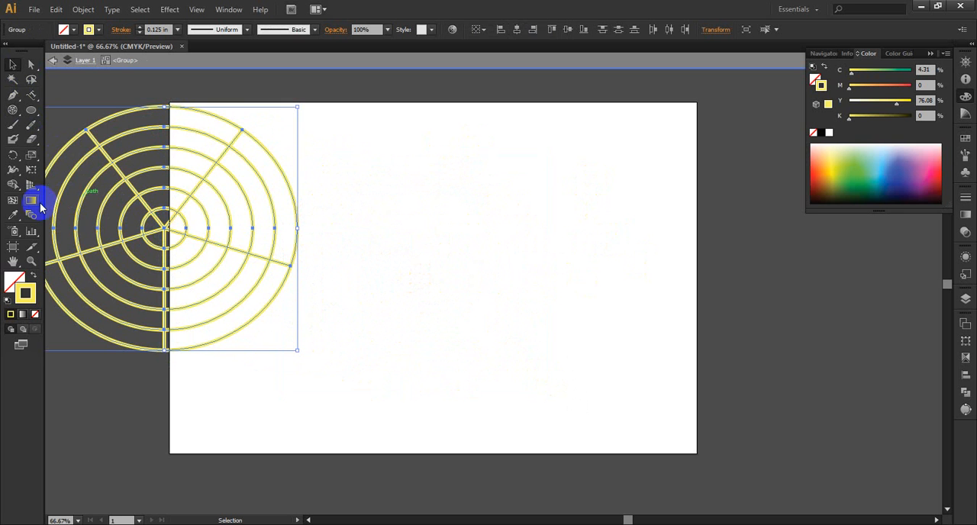
# Step: Start a second polar grid in the artboard's right half, varying its ring count while drawing and settling on ten rings
pyautogui.click(16, 109)
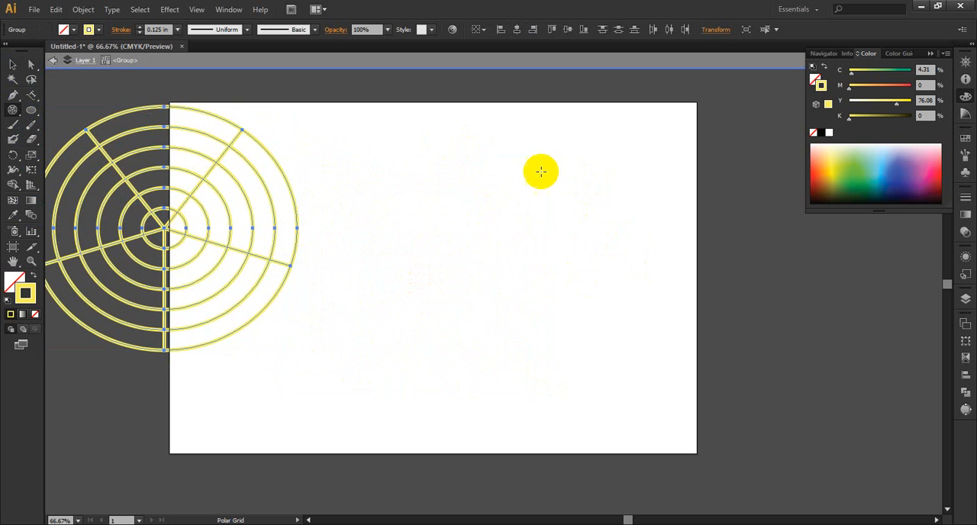
pyautogui.moveTo(413, 148); pyautogui.dragTo(662, 403)
pyautogui.press('Up')
pyautogui.press('Up')
pyautogui.press('Up')
pyautogui.press('Up')
pyautogui.press('Up')
pyautogui.press('Up')
pyautogui.press('Up')
pyautogui.press('Up')
pyautogui.press('Up')
pyautogui.press('Up')
pyautogui.press('Up')
pyautogui.press('Up')
pyautogui.press('Up')
pyautogui.press('Up')
pyautogui.press('Up')
pyautogui.press('Down')
pyautogui.press('Down')
pyautogui.press('Down')
pyautogui.press('Down')
pyautogui.press('Down')
pyautogui.press('Down')
pyautogui.press('Down')
pyautogui.press('Down')
pyautogui.press('Down')
pyautogui.press('Down')
pyautogui.press('Down')
pyautogui.press('Down')
pyautogui.press('Down')
pyautogui.press('Down')
pyautogui.press('Down')
pyautogui.press('Down')
pyautogui.press('Down')
pyautogui.press('Down')
pyautogui.press('Down')
pyautogui.press('Down')
pyautogui.press('Down')
pyautogui.press('Down')
pyautogui.press('Up')
pyautogui.press('Up')
pyautogui.press('Up')
pyautogui.press('Up')
pyautogui.press('Up')
pyautogui.press('Up')
pyautogui.press('Up')
pyautogui.press('Up')
pyautogui.press('Up')
pyautogui.press('Up')
pyautogui.press('Up')
pyautogui.press('Up')
pyautogui.press('Up')
pyautogui.press('Down')
pyautogui.press('Down')
pyautogui.press('Down')
pyautogui.press('Down')
pyautogui.press('Down')
pyautogui.press('Down')
pyautogui.press('Down')
pyautogui.press('Down')
pyautogui.press('Down')
pyautogui.press('Down')
pyautogui.press('Down')
pyautogui.press('Down')
pyautogui.press('Down')
pyautogui.press('Up')
pyautogui.press('Up')
pyautogui.press('Up')
pyautogui.press('Up')
pyautogui.press('Up')
pyautogui.press('Up')
pyautogui.press('Up')
pyautogui.press('Up')
pyautogui.press('Up')
# Step: Vary the polar grid's radial divider count while drawing, settle on three, finish it at about 8.33 by 8.81 in and deselect it
pyautogui.press('Left')
pyautogui.press('Left')
pyautogui.press('Left')
pyautogui.press('Left')
pyautogui.press('Left')
pyautogui.press('Right')
pyautogui.press('Right')
pyautogui.press('Right')
pyautogui.press('Right')
pyautogui.press('Right')
pyautogui.press('Right')
pyautogui.press('Right')
pyautogui.press('Right')
pyautogui.press('Right')
pyautogui.press('Right')
pyautogui.press('Right')
pyautogui.press('Right')
pyautogui.press('Right')
pyautogui.press('Right')
pyautogui.press('Right')
pyautogui.press('Right')
pyautogui.press('Right')
pyautogui.press('Right')
pyautogui.press('Right')
pyautogui.press('Right')
pyautogui.press('Left')
pyautogui.press('Left')
pyautogui.press('Left')
pyautogui.press('Left')
pyautogui.press('Left')
pyautogui.press('Left')
pyautogui.press('Left')
pyautogui.press('Left')
pyautogui.press('Left')
pyautogui.press('Left')
pyautogui.press('Left')
pyautogui.press('Left')
pyautogui.press('Left')
pyautogui.press('Left')
pyautogui.press('Left')
pyautogui.press('Left')
pyautogui.press('Left')
pyautogui.press('Left')
pyautogui.press('Left')
pyautogui.press('Left')
pyautogui.press('Right')
pyautogui.press('Right')
pyautogui.press('Right')
pyautogui.press('Right')
pyautogui.press('Right')
pyautogui.press('Right')
pyautogui.press('Right')
pyautogui.press('Right')
pyautogui.press('Right')
pyautogui.press('Right')
pyautogui.press('Right')
pyautogui.press('Right')
pyautogui.press('Right')
pyautogui.press('Right')
pyautogui.press('Right')
pyautogui.press('Right')
pyautogui.press('Right')
pyautogui.press('Right')
pyautogui.press('Right')
pyautogui.press('Right')
pyautogui.press('Right')
pyautogui.press('Right')
pyautogui.press('Right')
pyautogui.press('Right')
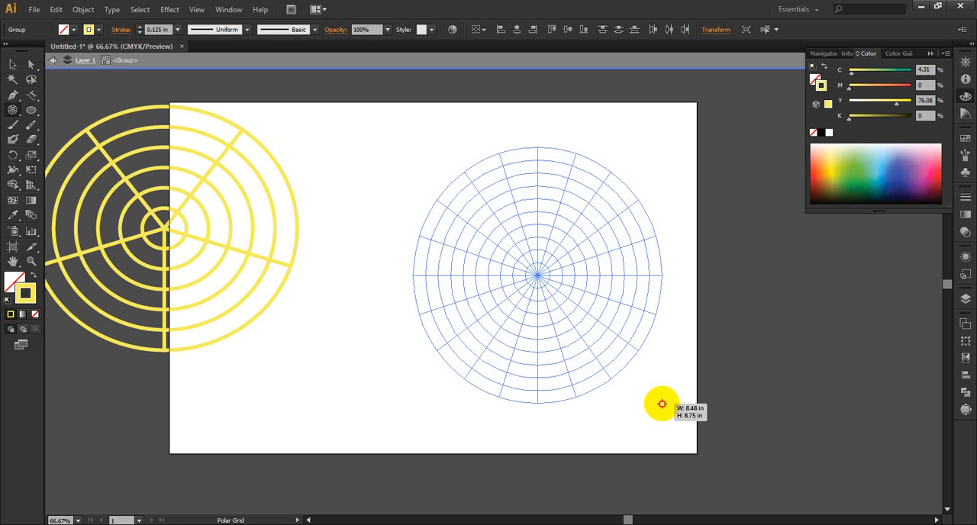
pyautogui.press('Left')
pyautogui.press('Left')
pyautogui.press('Left')
pyautogui.press('Left')
pyautogui.press('Left')
pyautogui.press('Left')
pyautogui.press('Left')
pyautogui.press('Left')
pyautogui.press('Left')
pyautogui.press('Left')
pyautogui.press('Left')
pyautogui.press('Left')
pyautogui.press('Left')
pyautogui.press('Left')
pyautogui.press('Left')
pyautogui.press('Left')
pyautogui.moveTo(662, 404); pyautogui.dragTo(662, 404)
pyautogui.press('Left')
pyautogui.press('Left')
pyautogui.press('Left')
pyautogui.press('Left')
pyautogui.press('Left')
pyautogui.click(14, 66)
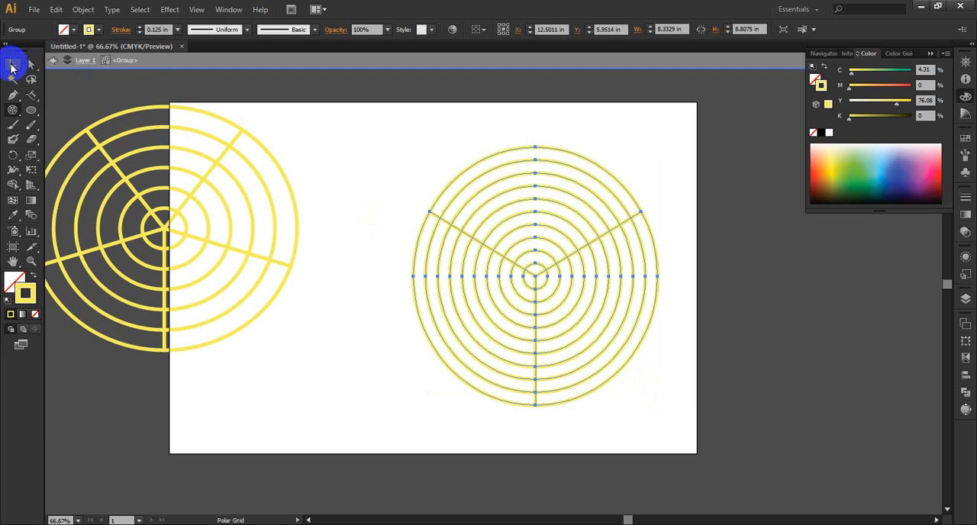
pyautogui.click(735, 255)
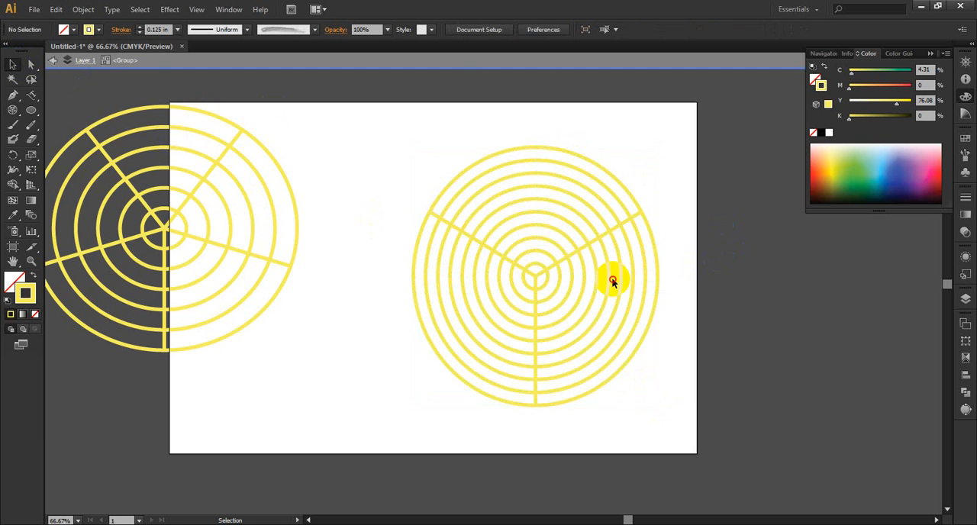
pyautogui.doubleClick(605, 228)
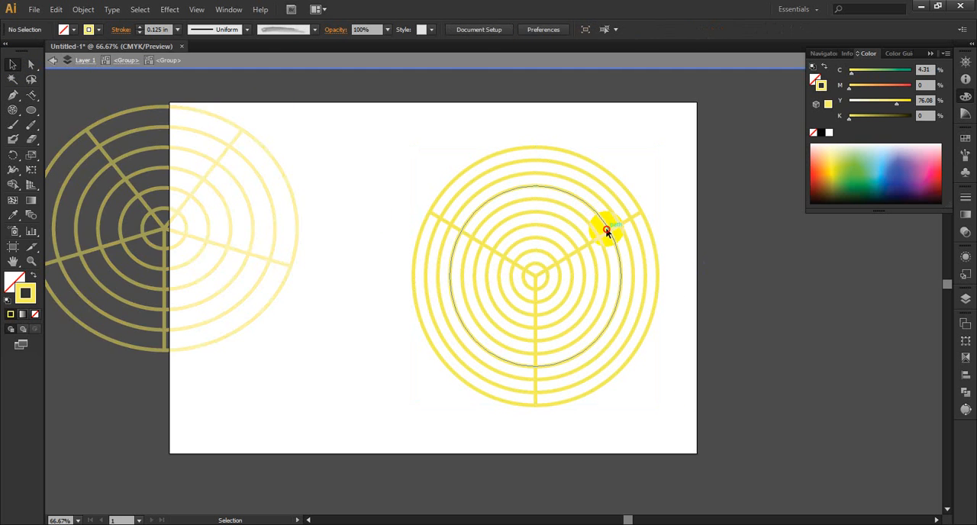
pyautogui.click(607, 231)
pyautogui.doubleClick(606, 231)
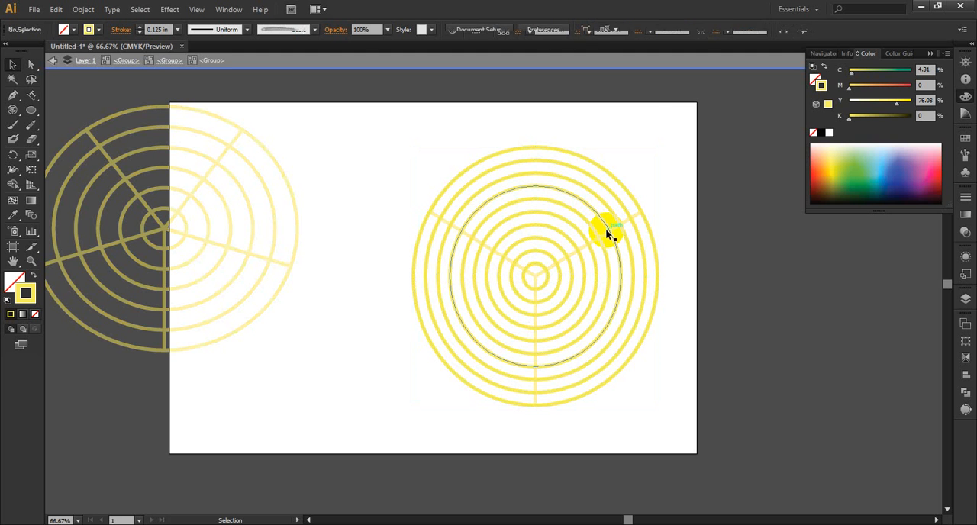
pyautogui.doubleClick(606, 232)
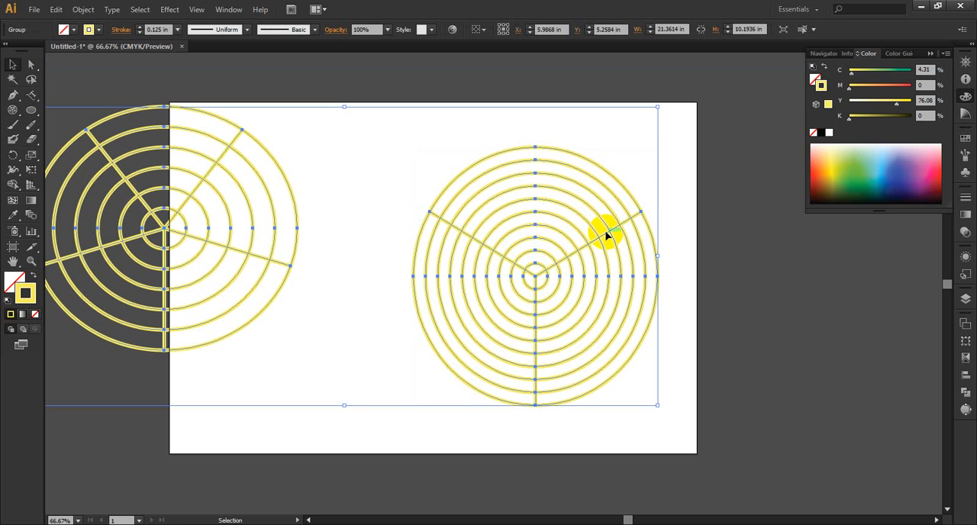
pyautogui.click(678, 228)
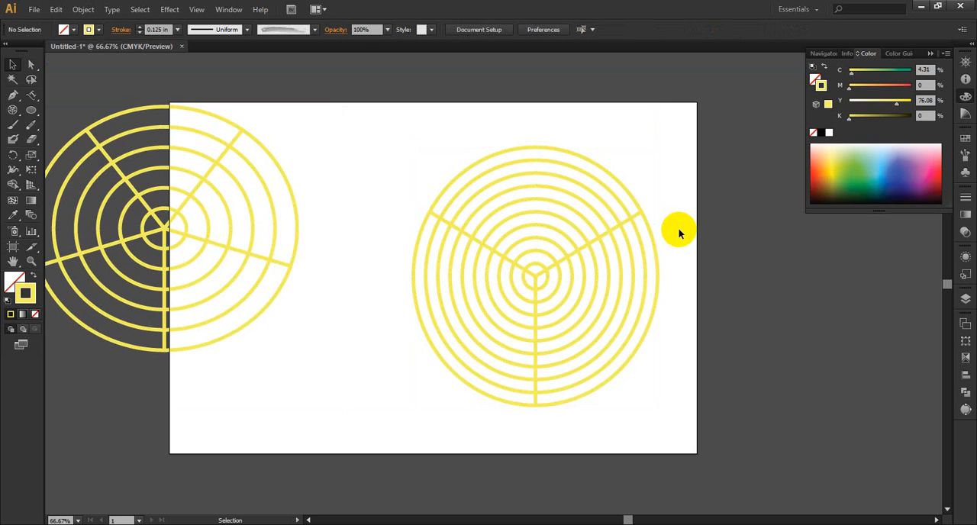
# Step: Directly select the upper-right radial divider of the ten-ring polar grid and recolour its stroke green (C 60.39, Y 100)
pyautogui.click(32, 64)
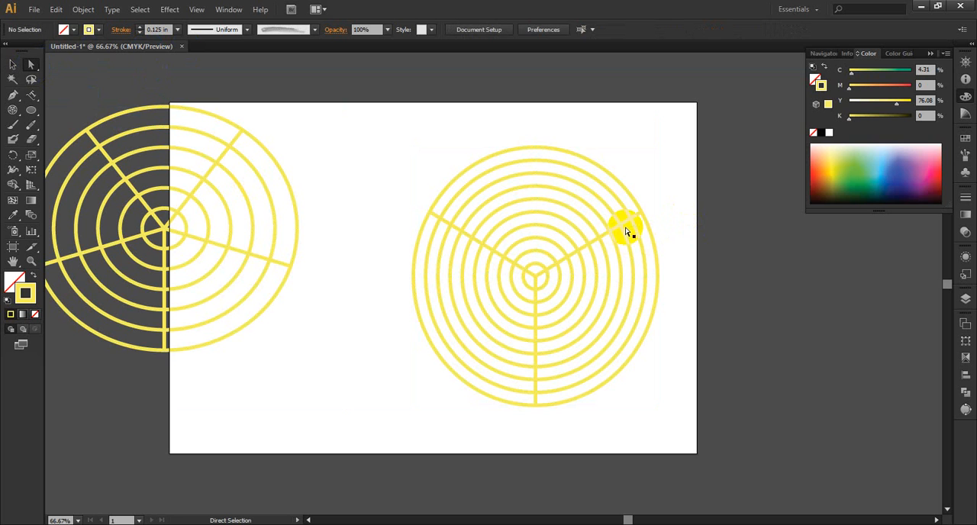
pyautogui.click(629, 220)
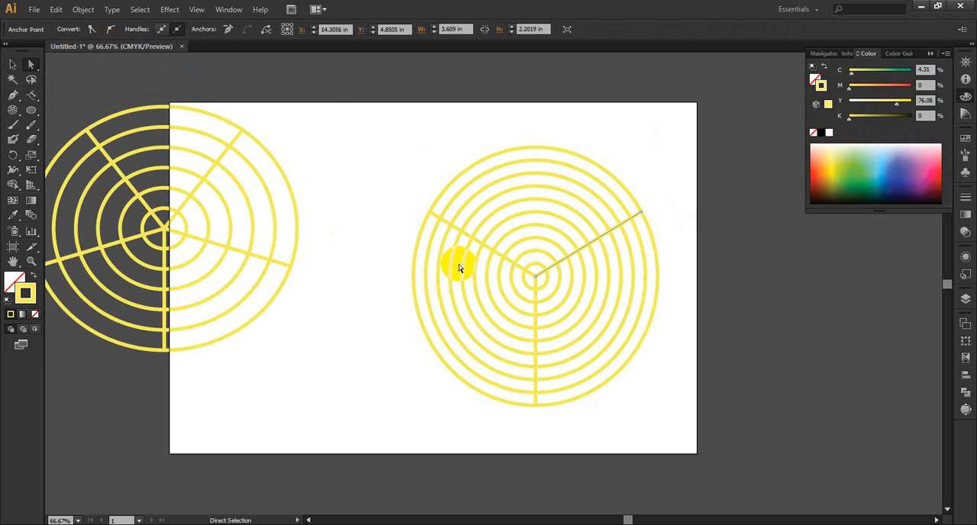
pyautogui.click(856, 170)
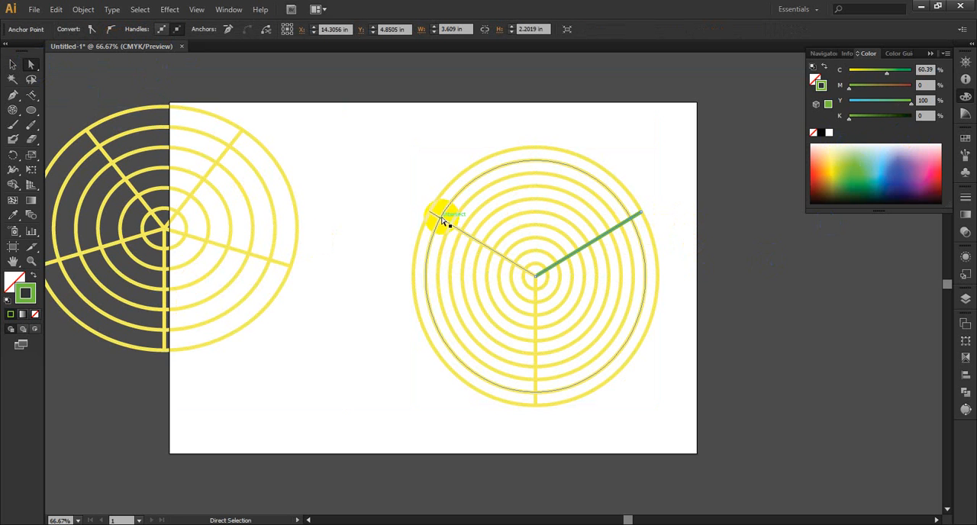
# Step: Select the third ring from the outside of the ten-ring grid and recolour its stroke blue (C 65.1, M 19.61)
pyautogui.moveTo(454, 227); pyautogui.dragTo(496, 184)
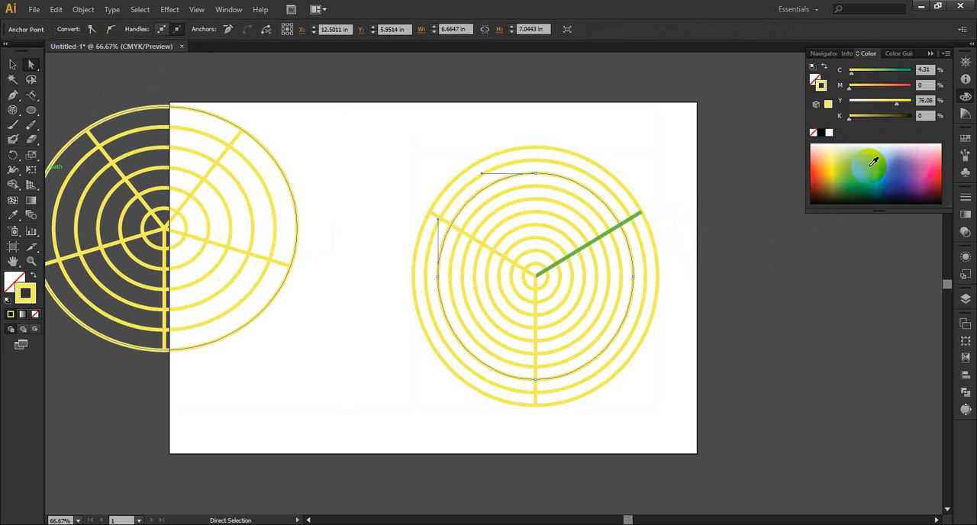
pyautogui.click(13, 66)
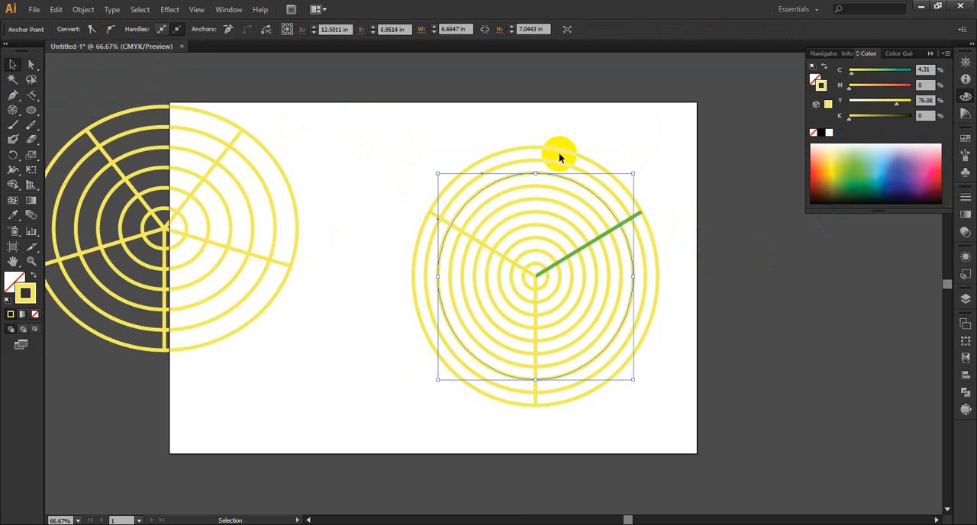
pyautogui.click(833, 168)
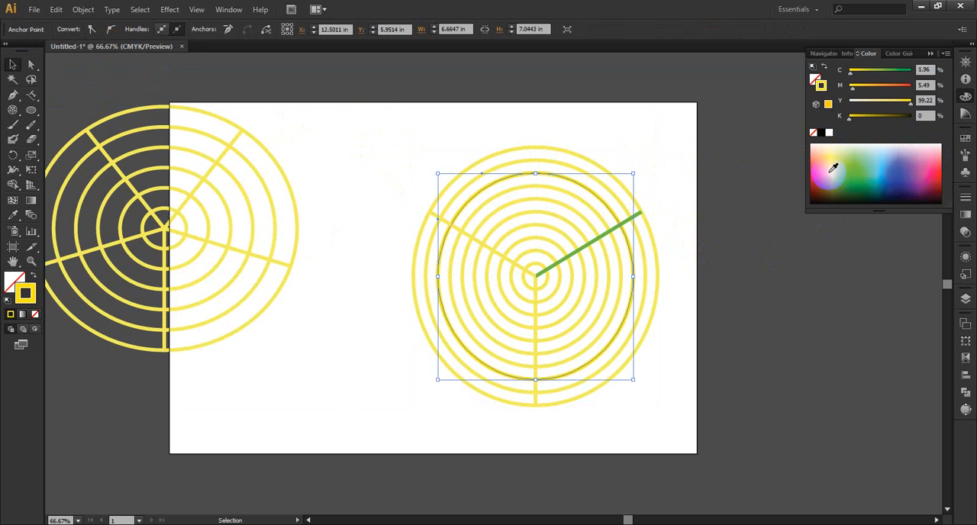
pyautogui.click(886, 165)
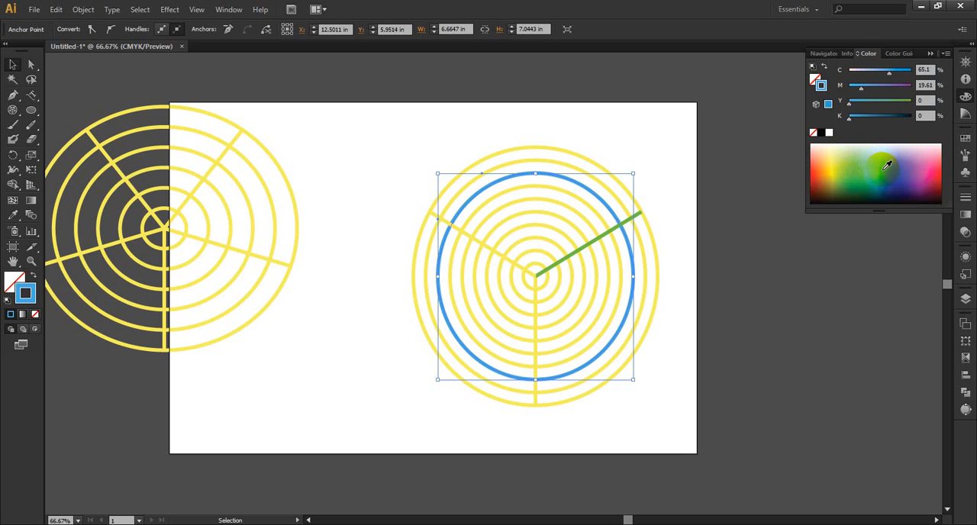
pyautogui.click(715, 175)
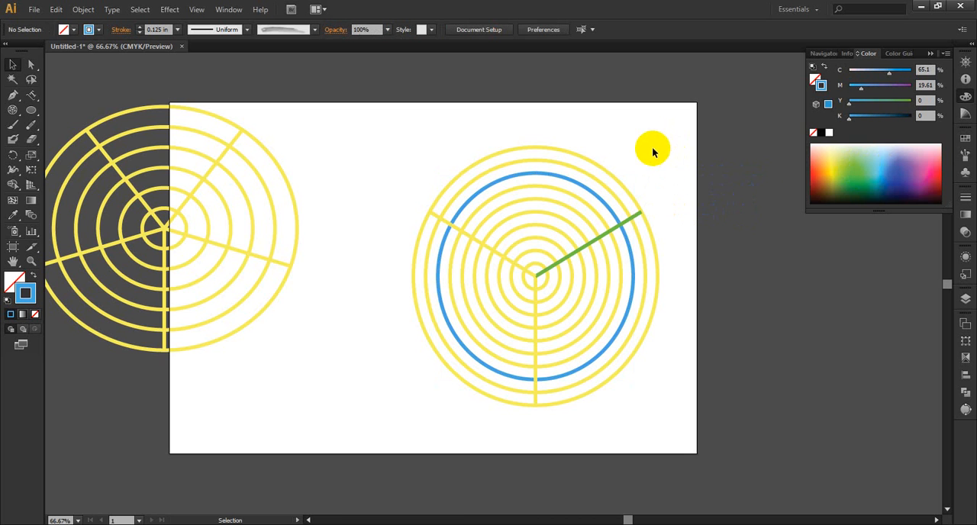
# Step: Directly select the ring just inside the blue one, without selecting the rest of the grid, and delete it
pyautogui.doubleClick(543, 236)
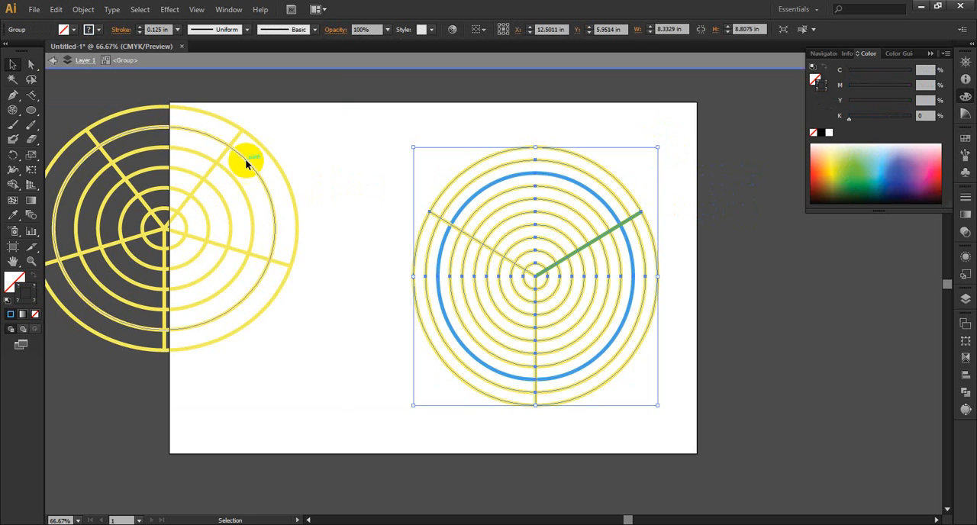
pyautogui.click(27, 65)
pyautogui.click(155, 115)
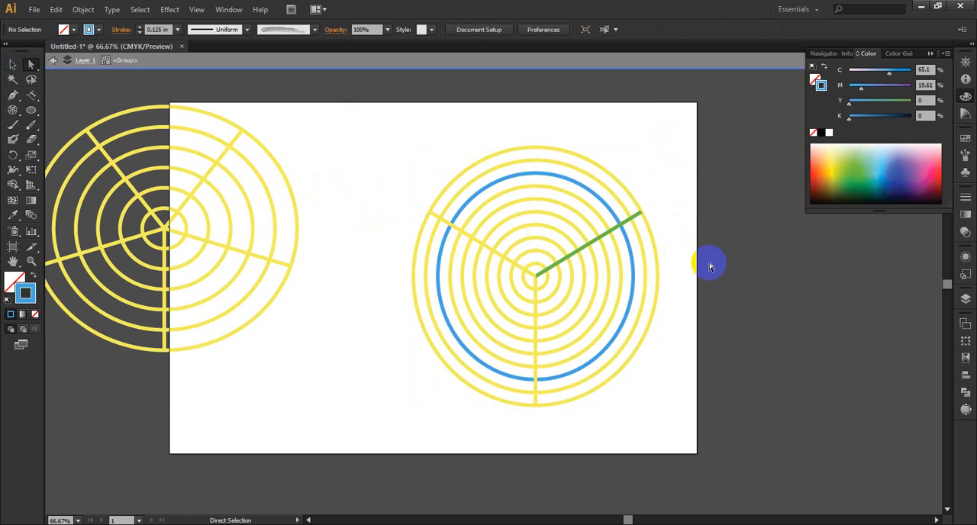
pyautogui.doubleClick(709, 263)
pyautogui.click(602, 221)
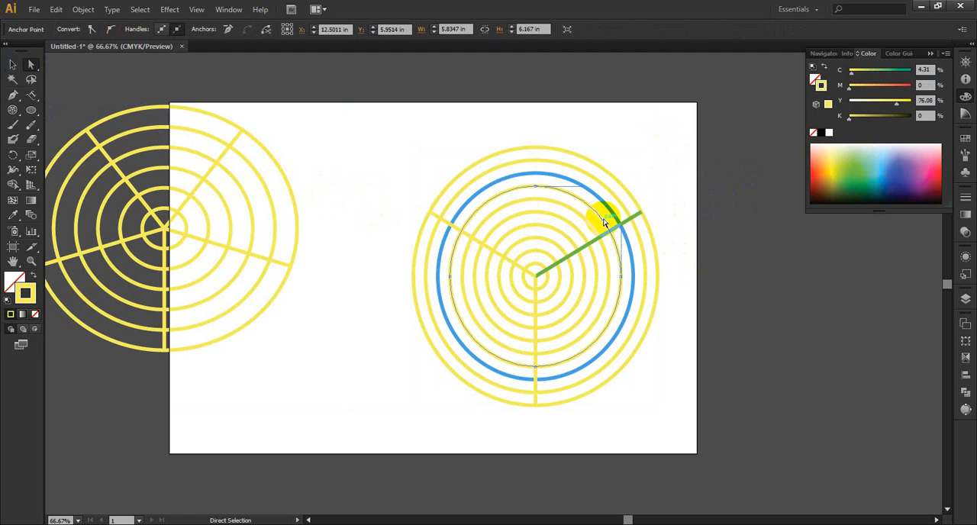
pyautogui.press('Delete')
pyautogui.press('Delete')
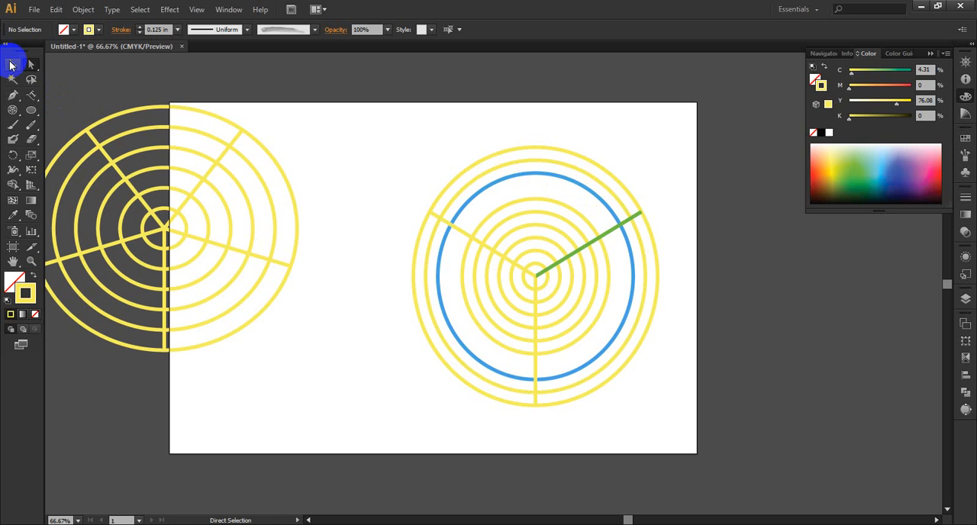
pyautogui.click(12, 66)
pyautogui.click(613, 214)
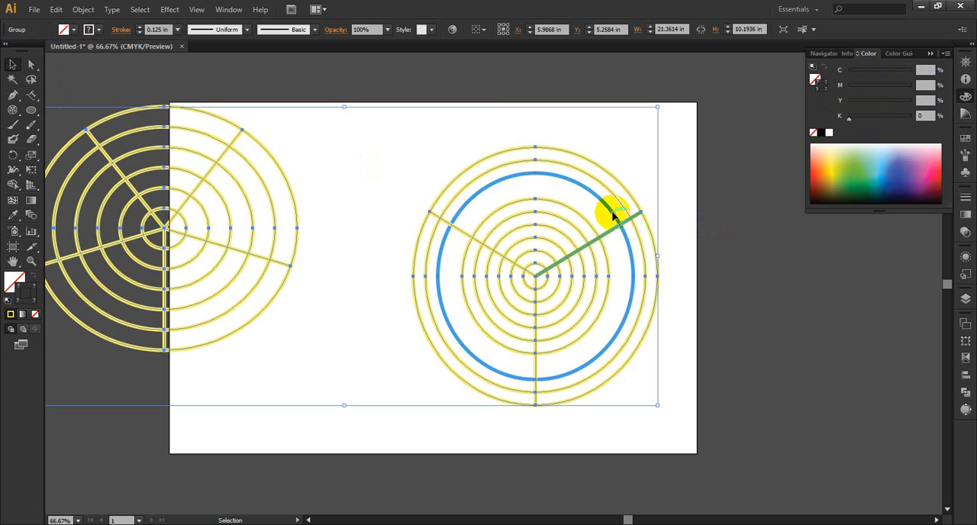
pyautogui.click(355, 179)
# Step: Select the largest remaining ring inside the blue one and give it an orange-red fill (M 92.16, Y 100)
pyautogui.click(30, 66)
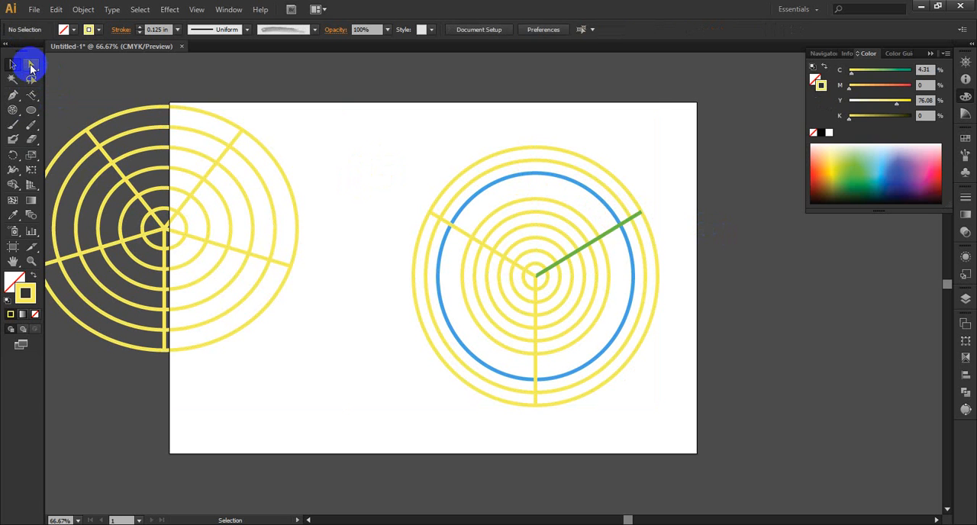
pyautogui.click(582, 214)
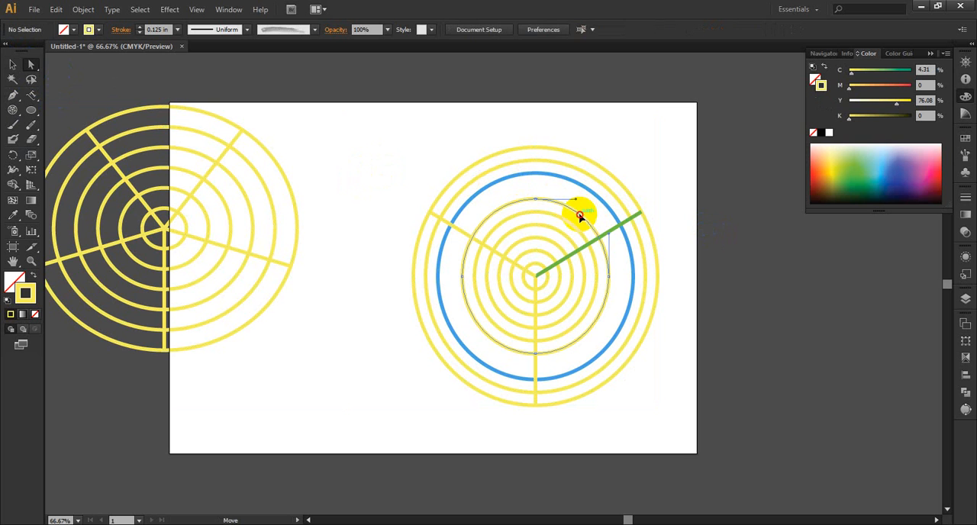
pyautogui.click(12, 65)
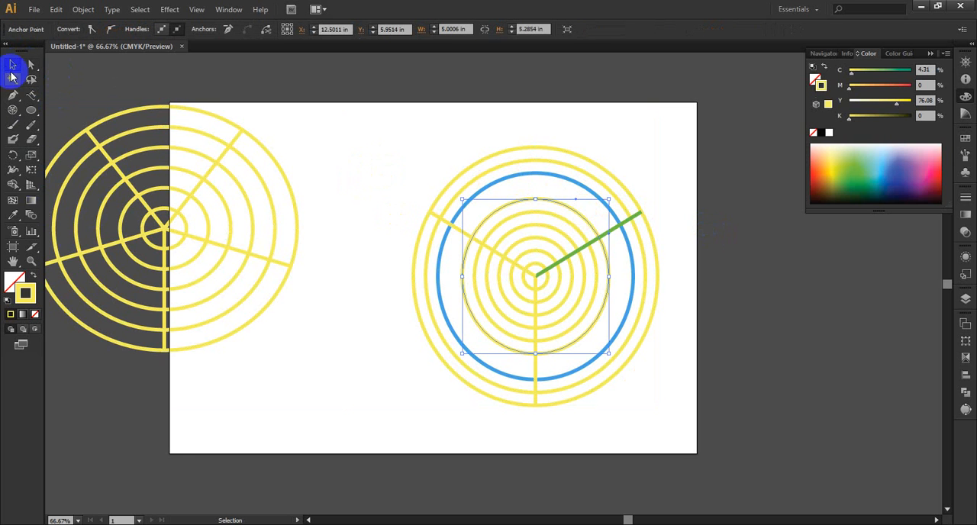
pyautogui.click(14, 281)
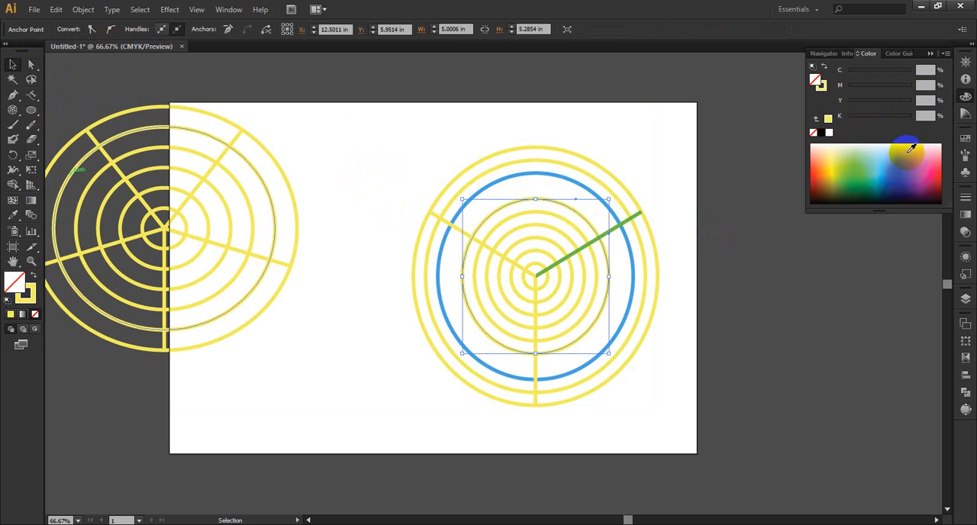
pyautogui.click(818, 168)
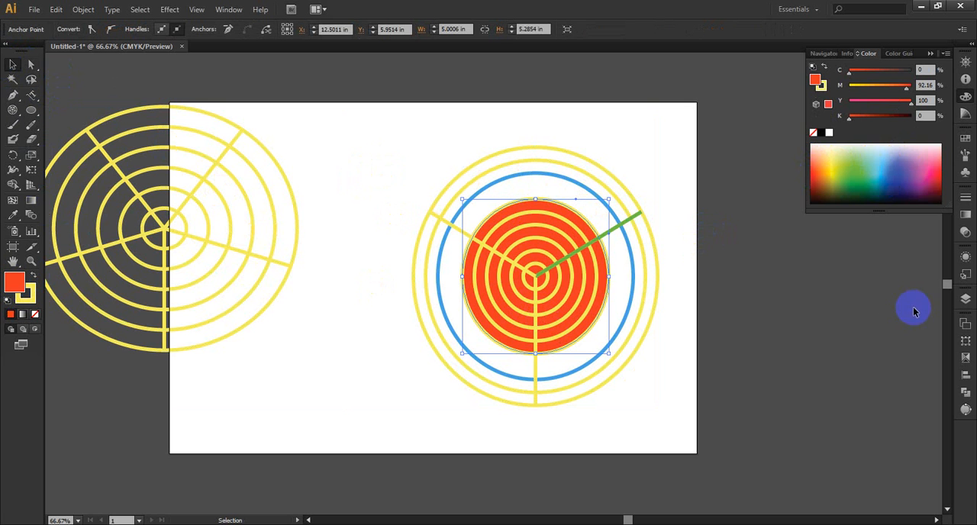
# Step: Select both polar grids and delete them to empty the artboard
pyautogui.click(806, 312)
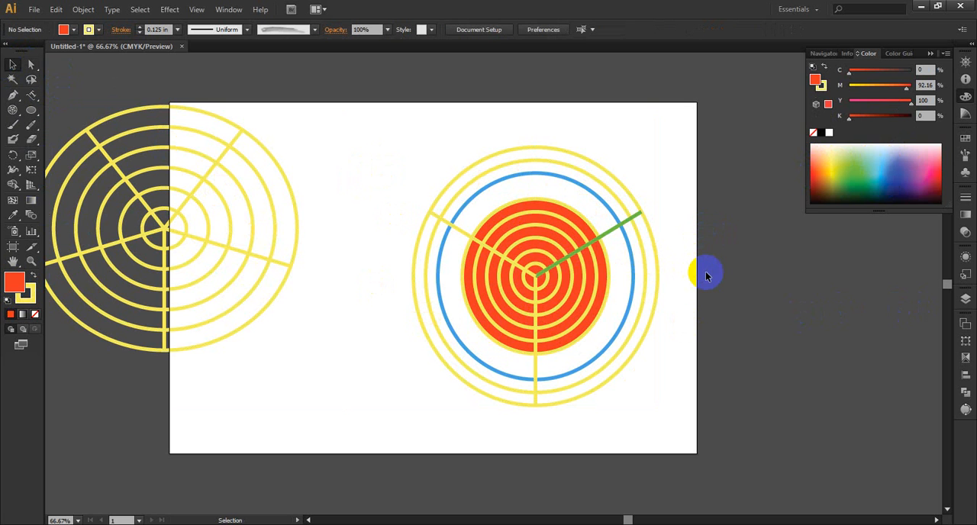
pyautogui.moveTo(662, 135); pyautogui.dragTo(384, 347)
pyautogui.press('Delete')
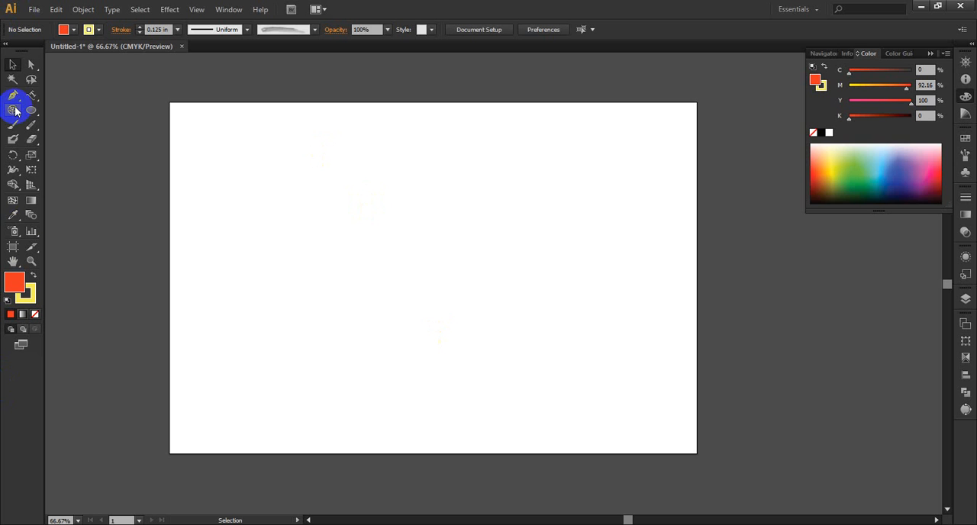
# Step: Draw a rectangle about 9.67 by 5.65 in on the artboard and a rounded rectangle about 4.02 by 4.23 in across its left edge
pyautogui.moveTo(34, 117); pyautogui.dragTo(69, 112)
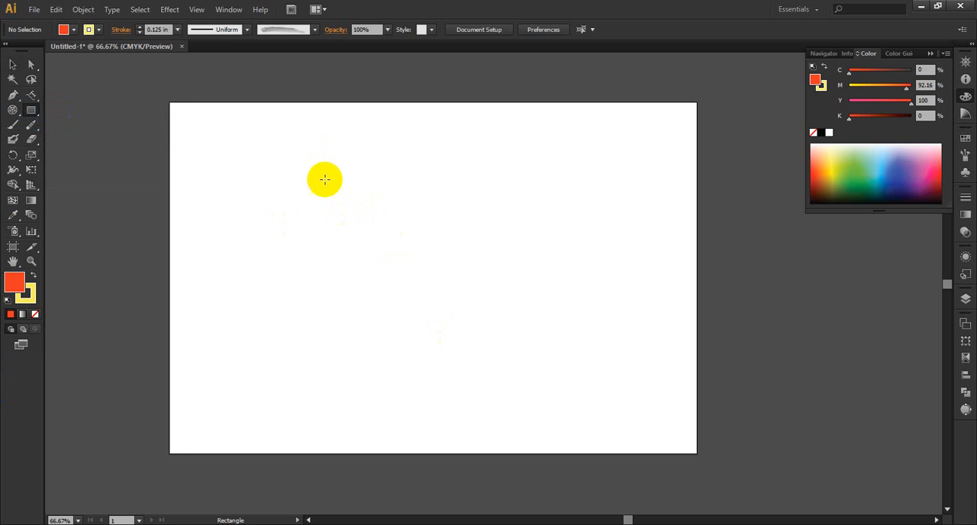
pyautogui.moveTo(326, 180); pyautogui.dragTo(609, 345)
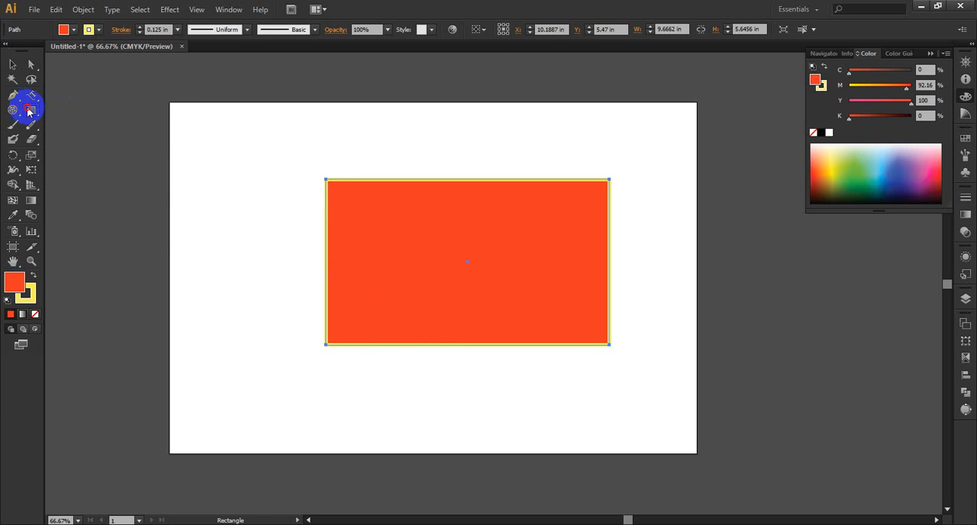
pyautogui.moveTo(28, 112); pyautogui.dragTo(96, 127)
pyautogui.moveTo(158, 155); pyautogui.dragTo(275, 276)
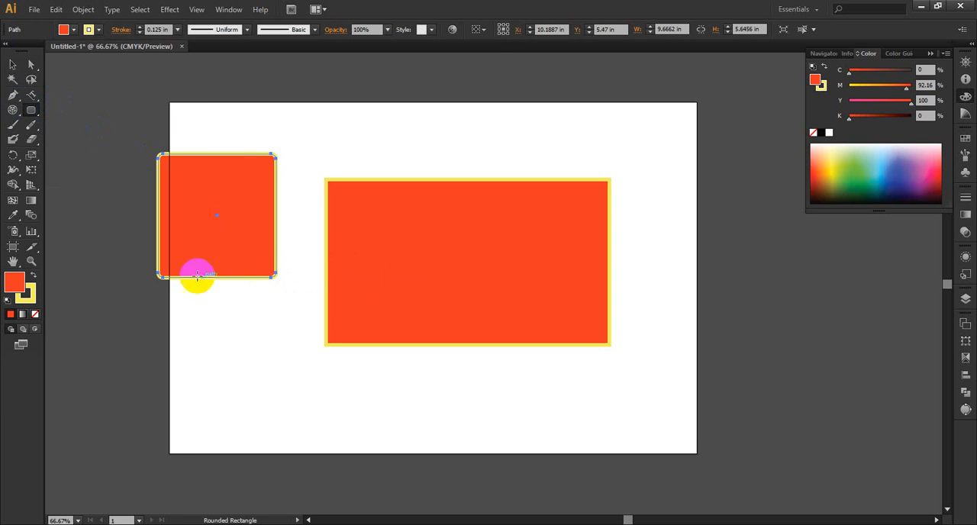
# Step: Draw an ellipse about 2.15 by 2.21 in outside the artboard, beside the rounded rectangle
pyautogui.moveTo(29, 107); pyautogui.dragTo(94, 140)
pyautogui.moveTo(74, 179); pyautogui.dragTo(136, 244)
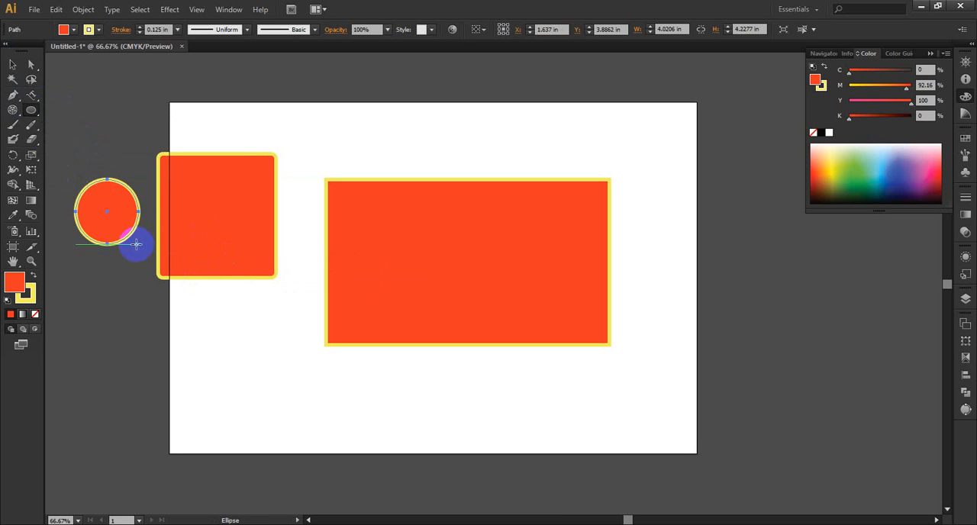
# Step: Draw a twelve-sided polygon about 8.55 in wide over the artboard's left edge, varying its side count while drawing, and delete it
pyautogui.moveTo(30, 109); pyautogui.dragTo(80, 153)
pyautogui.moveTo(140, 321); pyautogui.dragTo(245, 388)
pyautogui.press('Up')
pyautogui.press('Up')
pyautogui.press('Up')
pyautogui.press('Up')
pyautogui.press('Up')
pyautogui.press('Up')
pyautogui.press('Down')
pyautogui.press('Down')
pyautogui.press('Down')
pyautogui.press('Down')
pyautogui.press('Down')
pyautogui.press('Down')
pyautogui.press('Down')
pyautogui.press('Down')
pyautogui.press('Down')
pyautogui.press('Up')
pyautogui.press('Up')
pyautogui.press('Up')
pyautogui.press('Up')
pyautogui.press('Up')
pyautogui.press('Up')
pyautogui.press('Up')
pyautogui.press('Up')
pyautogui.press('Up')
pyautogui.press('Down')
pyautogui.press('Down')
pyautogui.press('Down')
pyautogui.press('Down')
pyautogui.press('Down')
pyautogui.press('Down')
pyautogui.press('Down')
pyautogui.press('Down')
pyautogui.press('Down')
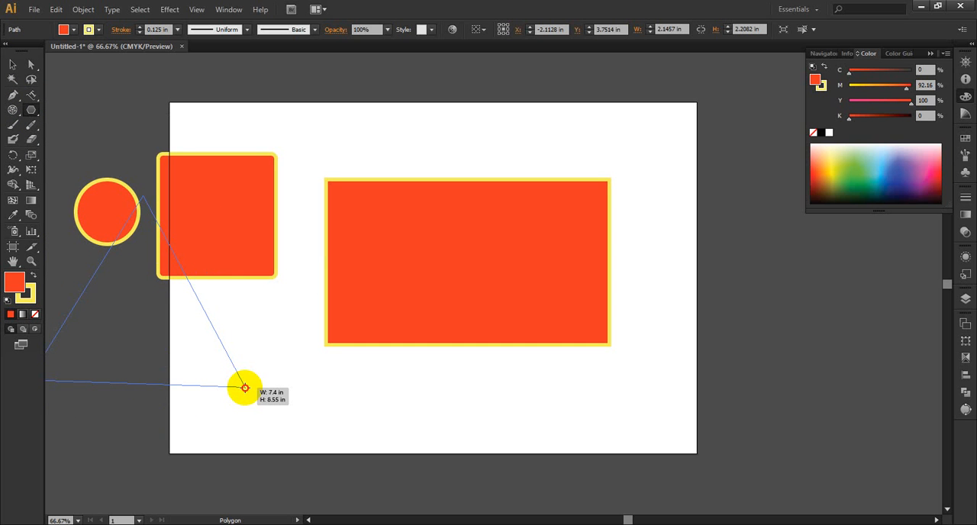
pyautogui.press('Up')
pyautogui.moveTo(245, 388); pyautogui.dragTo(245, 388)
pyautogui.press('Up')
pyautogui.press('Up')
pyautogui.press('Up')
pyautogui.press('Up')
pyautogui.press('Up')
pyautogui.press('Up')
pyautogui.press('Up')
pyautogui.press('Up')
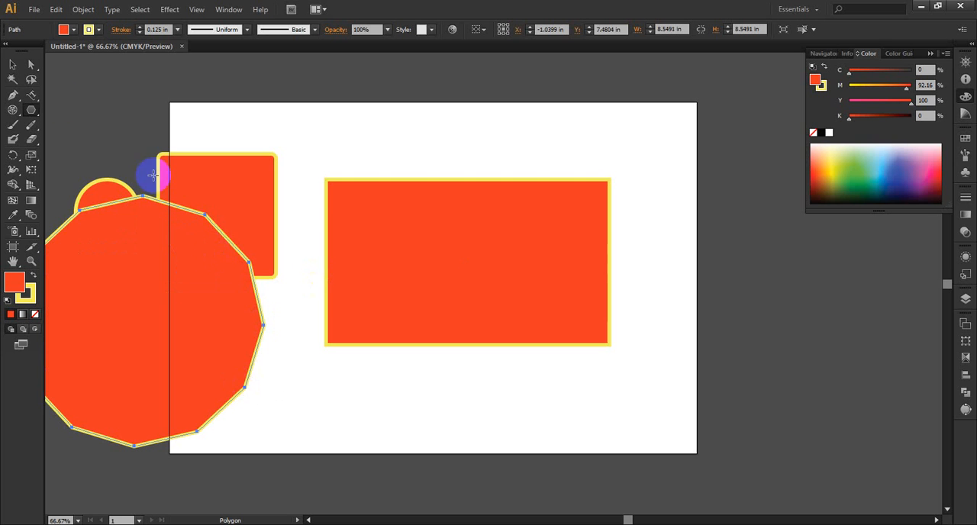
pyautogui.click(14, 66)
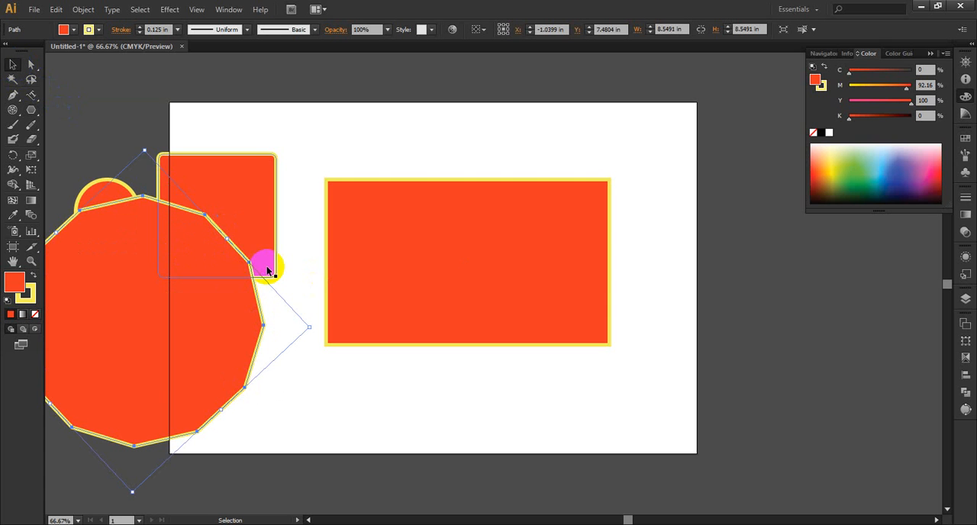
pyautogui.press('Delete')
# Step: Draw a five-pointed star about 8.05 by 7.72 in across the artboard's upper-right corner, varying its point count while drawing
pyautogui.click(32, 111)
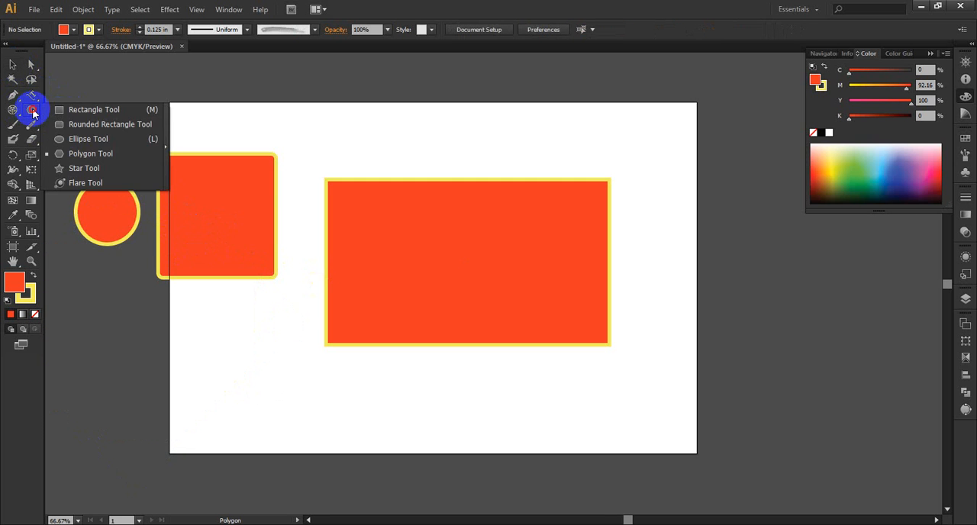
pyautogui.click(84, 168)
pyautogui.moveTo(653, 190); pyautogui.dragTo(741, 278)
pyautogui.press('Up')
pyautogui.press('Up')
pyautogui.press('Up')
pyautogui.press('Up')
pyautogui.press('Up')
pyautogui.press('Up')
pyautogui.press('Up')
pyautogui.press('Up')
pyautogui.press('Up')
pyautogui.press('Down')
pyautogui.press('Down')
pyautogui.press('Down')
pyautogui.press('Down')
pyautogui.press('Down')
pyautogui.press('Down')
pyautogui.press('Down')
pyautogui.press('Down')
pyautogui.press('Down')
pyautogui.press('Down')
pyautogui.press('Down')
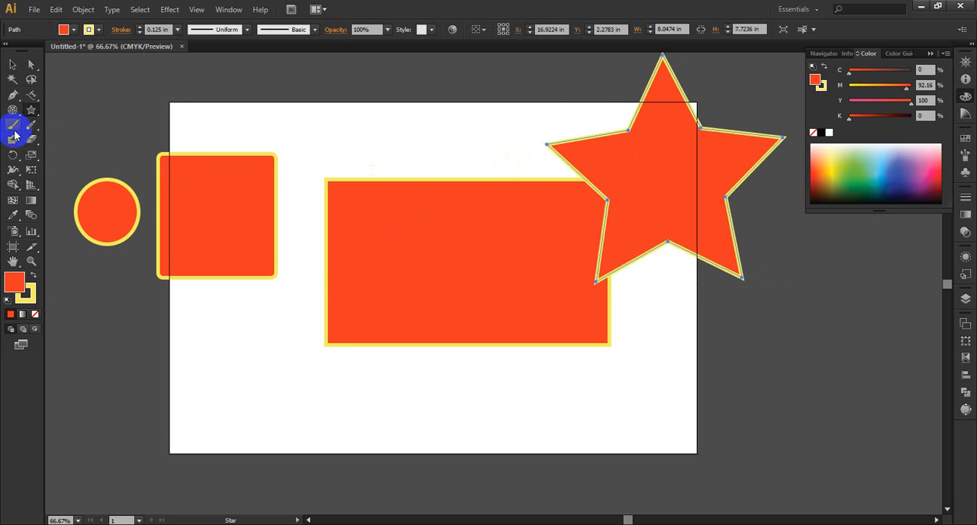
# Step: Draw a flare about 12.42 by 7.73 in, centred below the rounded rectangle, with its rings trailing toward the artboard's lower edge
pyautogui.click(29, 110)
pyautogui.click(87, 183)
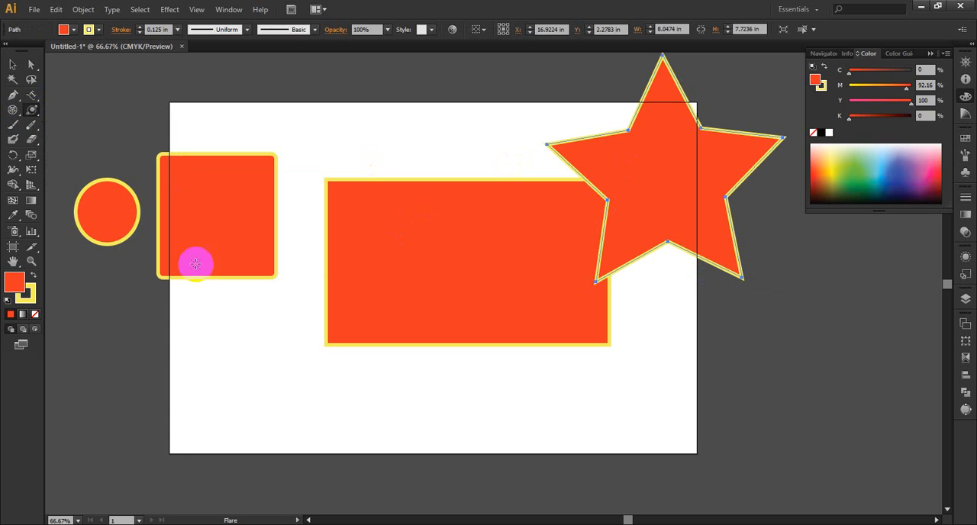
pyautogui.moveTo(147, 340); pyautogui.dragTo(173, 351)
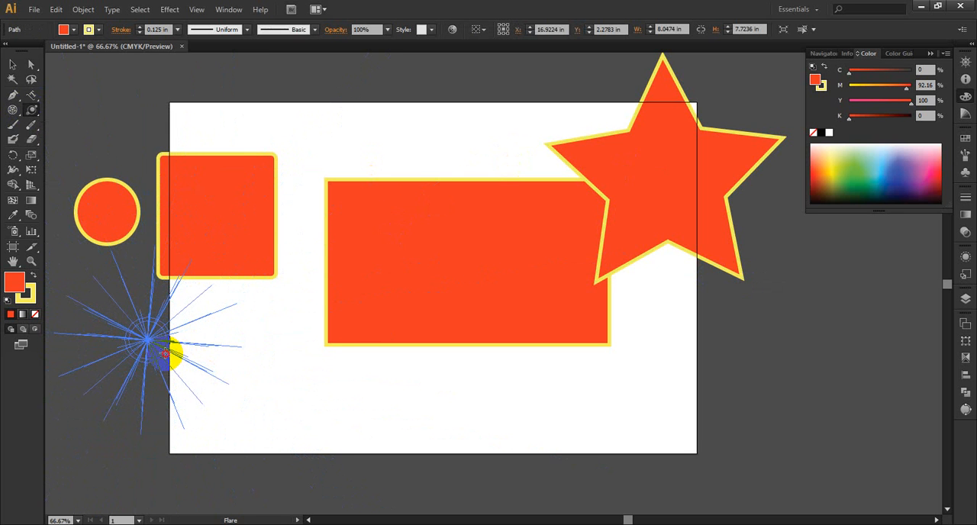
pyautogui.click(414, 386)
pyautogui.moveTo(414, 386); pyautogui.dragTo(349, 437)
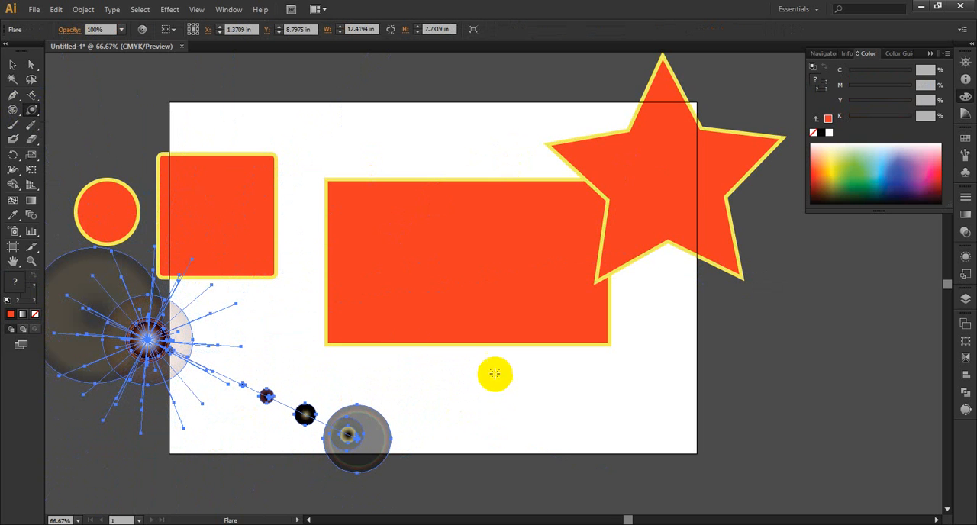
# Step: Move the flare up and to the right, to about X 3.65 in, Y 7.33 in, and deselect it
pyautogui.click(13, 64)
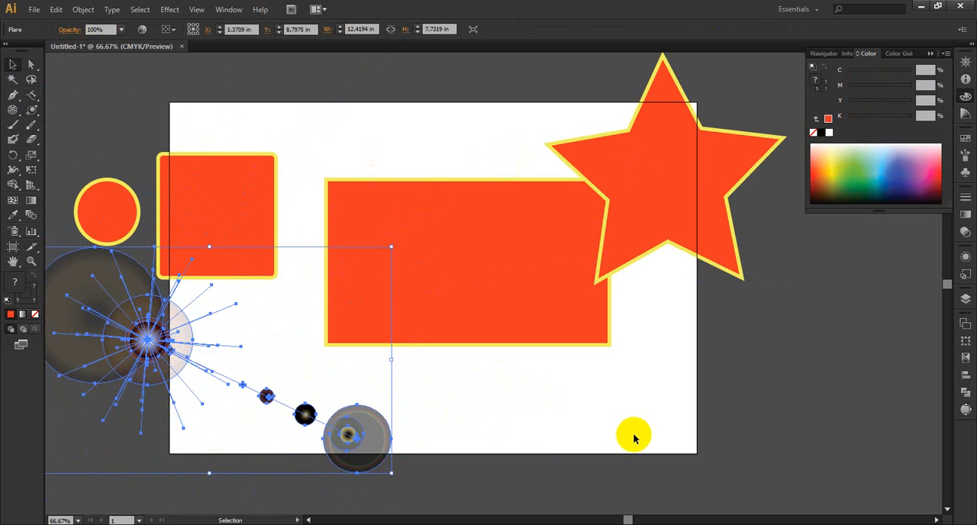
pyautogui.click(448, 441)
pyautogui.moveTo(387, 456); pyautogui.dragTo(463, 416)
pyautogui.click(494, 412)
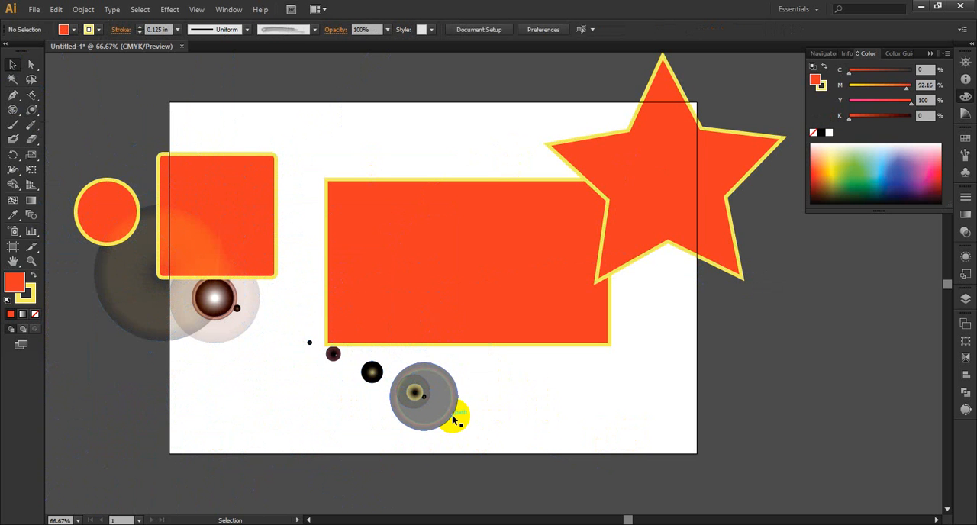
# Step: Delete the flare and all the remaining shapes to clear the artboard
pyautogui.click(454, 415)
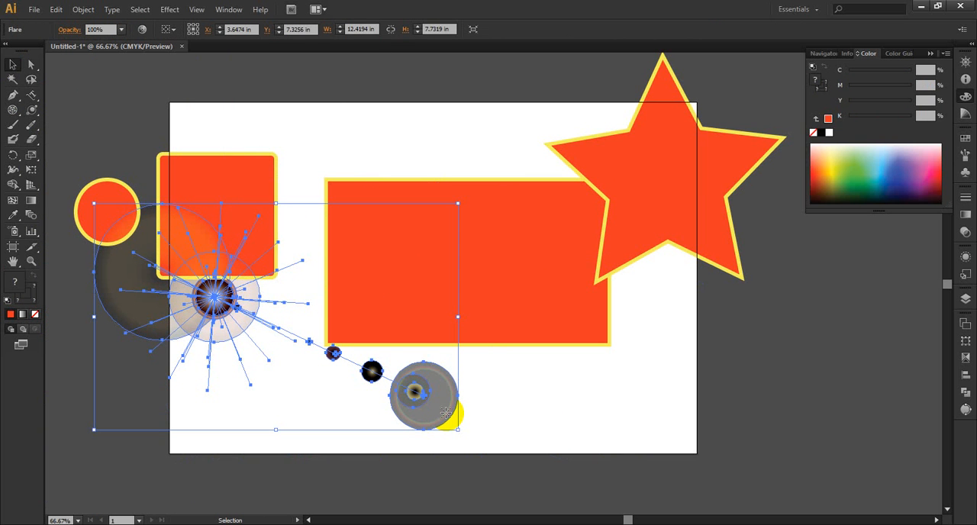
pyautogui.press('Delete')
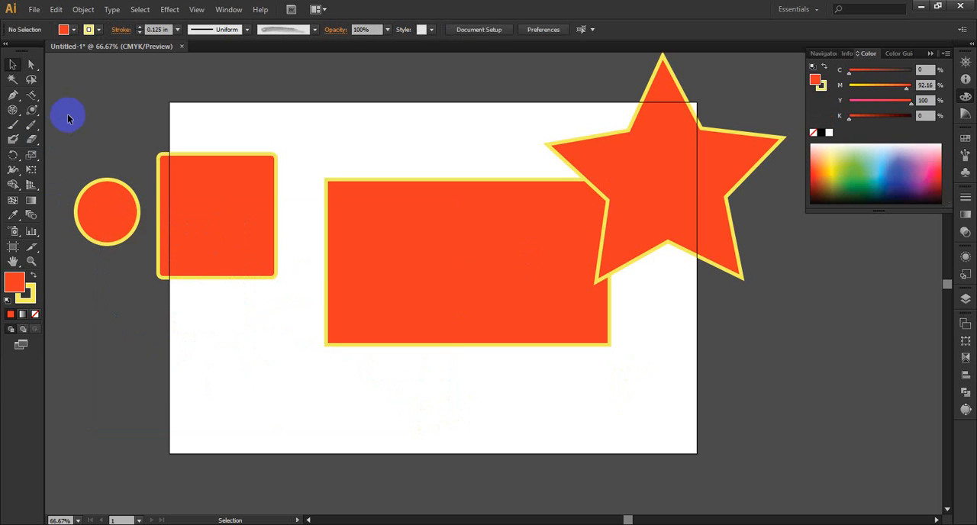
pyautogui.moveTo(86, 140); pyautogui.dragTo(746, 367)
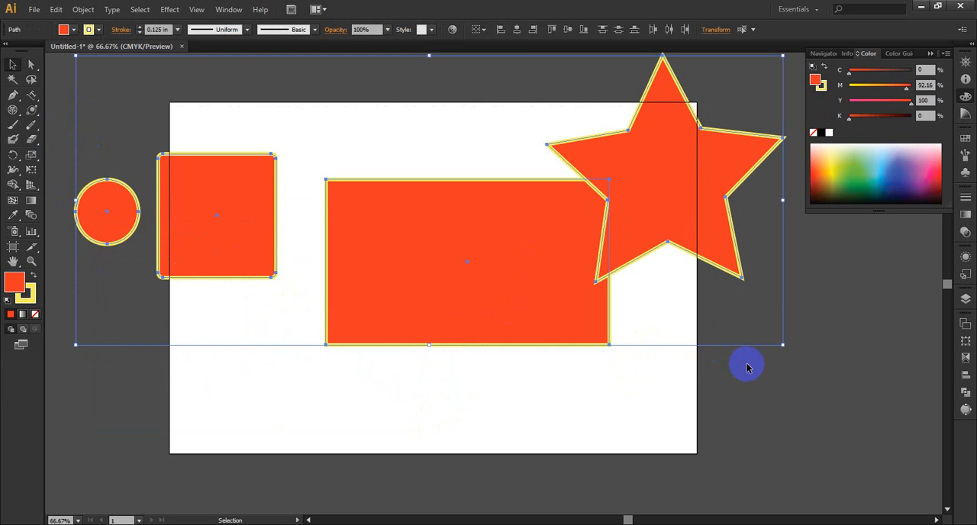
pyautogui.press('Delete')
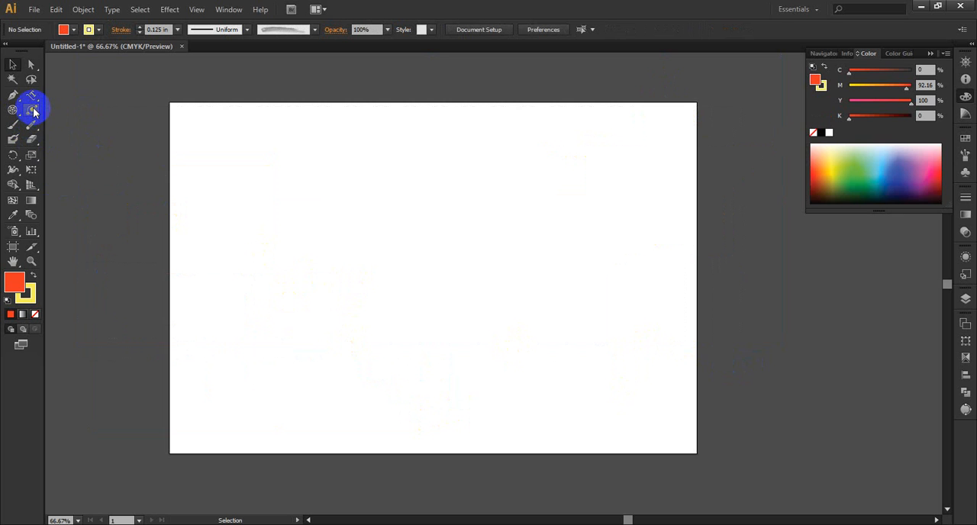
# Step: Set the stroke to none and draw a rounded square about 0.9 in wide near the artboard's upper-left corner
pyautogui.moveTo(32, 109); pyautogui.dragTo(65, 107)
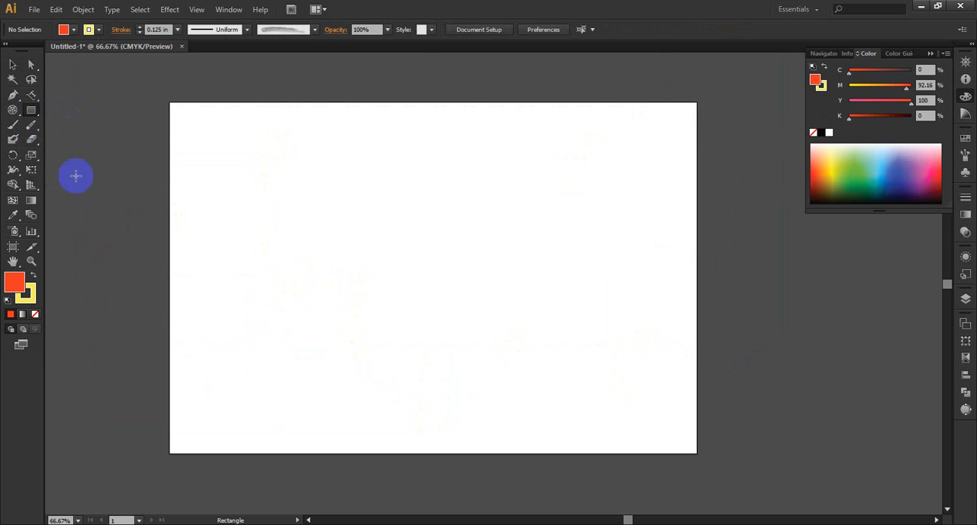
pyautogui.click(31, 302)
pyautogui.click(34, 314)
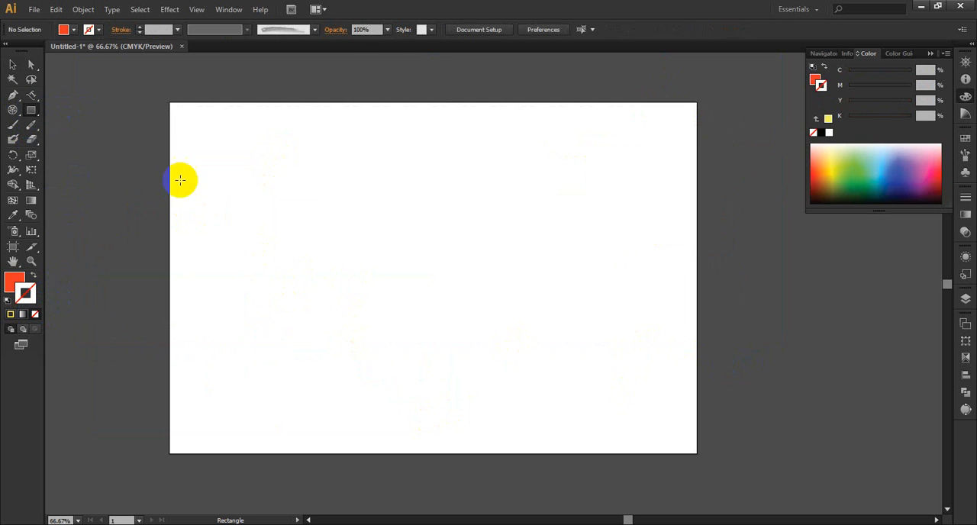
pyautogui.moveTo(25, 113); pyautogui.dragTo(98, 127)
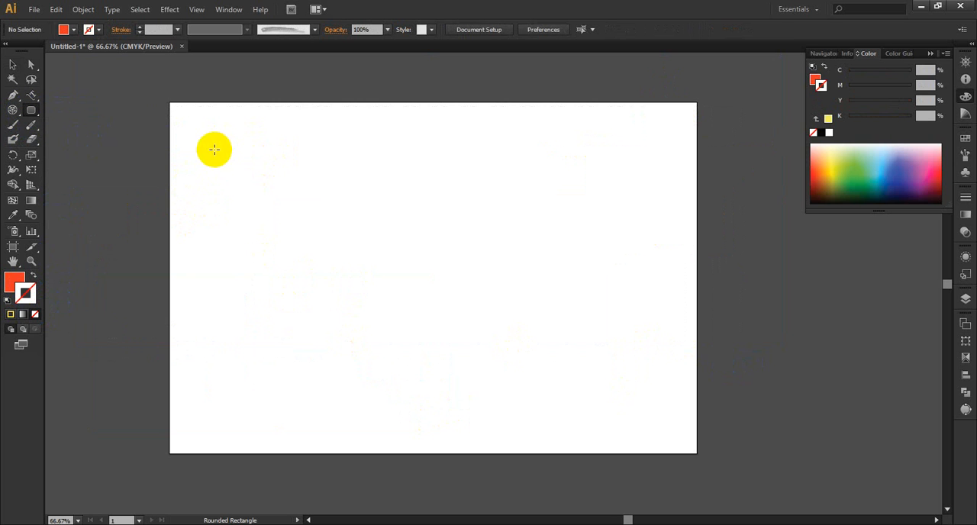
pyautogui.moveTo(210, 146); pyautogui.dragTo(259, 180)
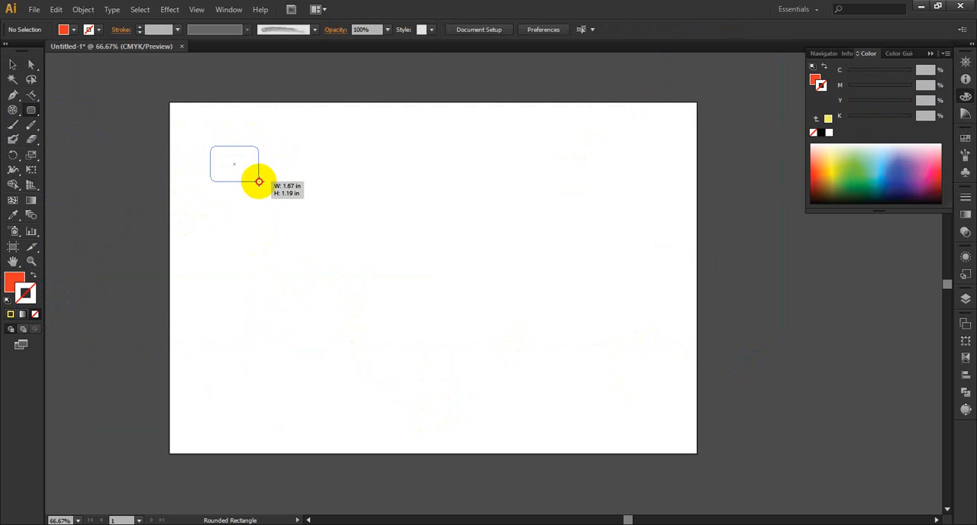
pyautogui.moveTo(258, 181); pyautogui.dragTo(236, 155)
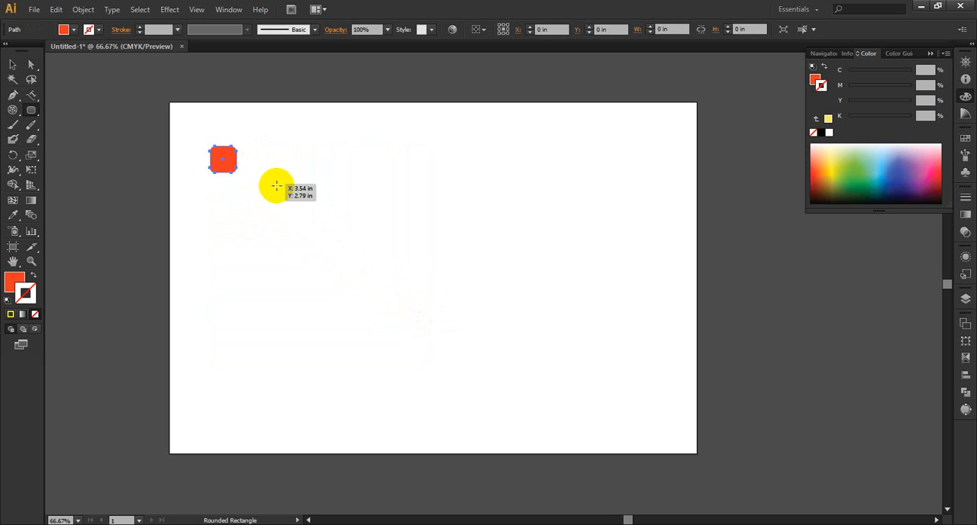
# Step: Draw a circle in the lower middle of the artboard and delete it
pyautogui.moveTo(35, 113); pyautogui.dragTo(67, 142)
pyautogui.moveTo(358, 273); pyautogui.dragTo(456, 369)
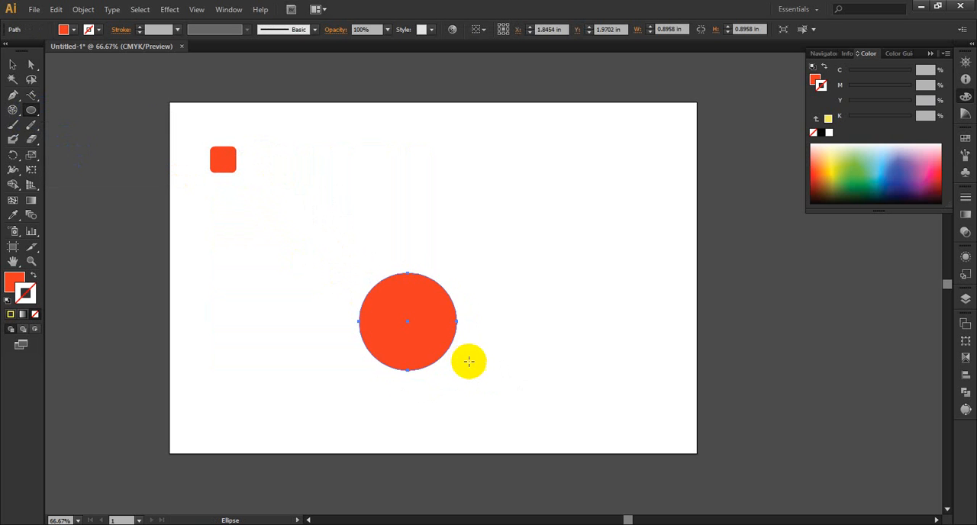
pyautogui.press('Delete')
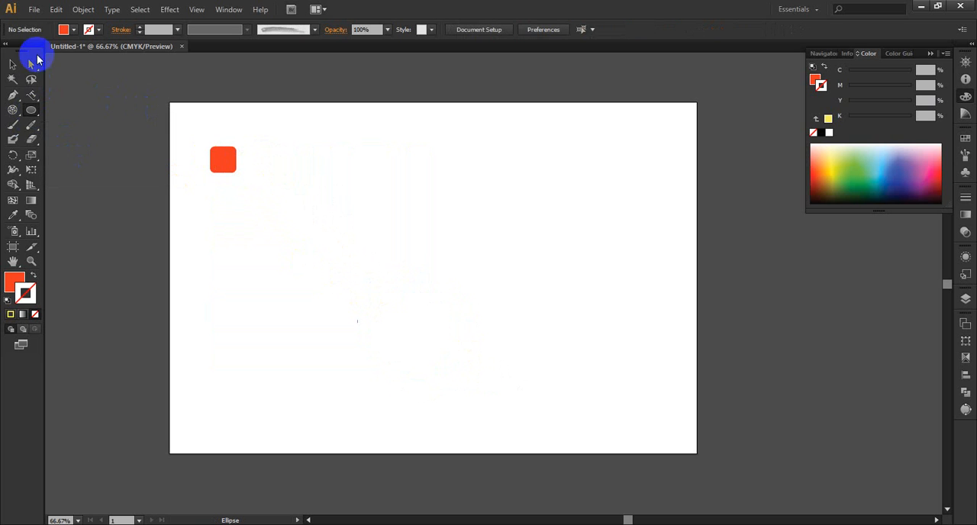
# Step: Place four trial copies of the rounded square to its right, undo them all and clear the selection
pyautogui.click(13, 64)
pyautogui.click(220, 160)
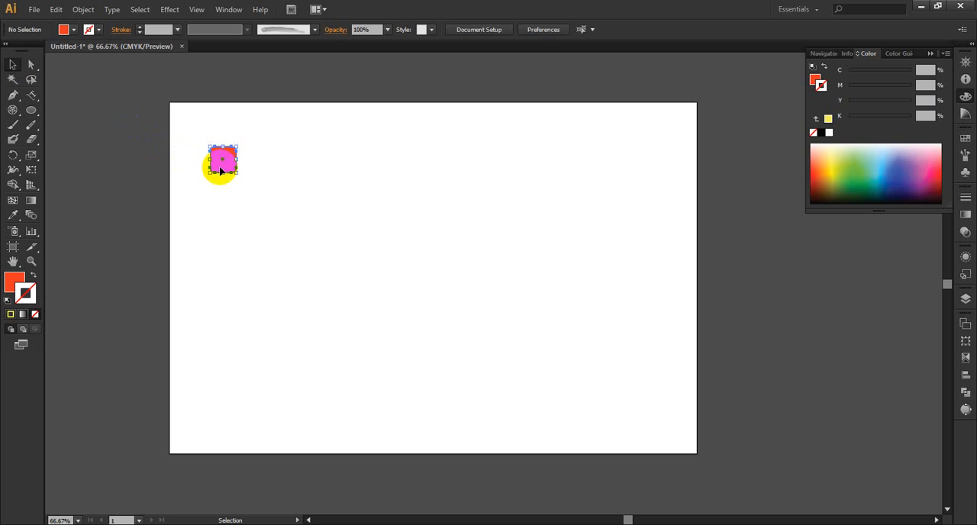
pyautogui.click(299, 157)
pyautogui.click(235, 164)
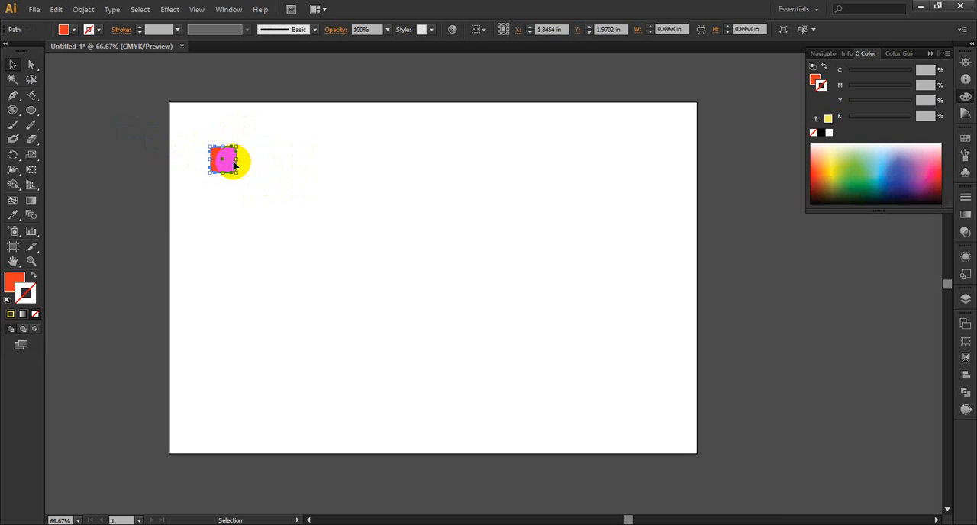
pyautogui.moveTo(220, 164); pyautogui.dragTo(437, 183)
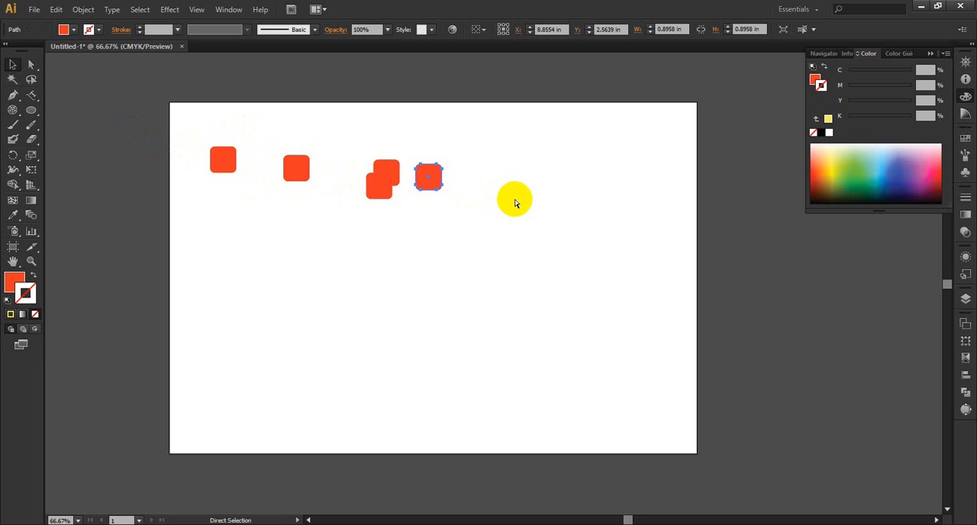
pyautogui.hotkey('ctrl', 'z')
pyautogui.hotkey('ctrl', 'z')
pyautogui.hotkey('ctrl', 'z')
pyautogui.hotkey('ctrl', 'z')
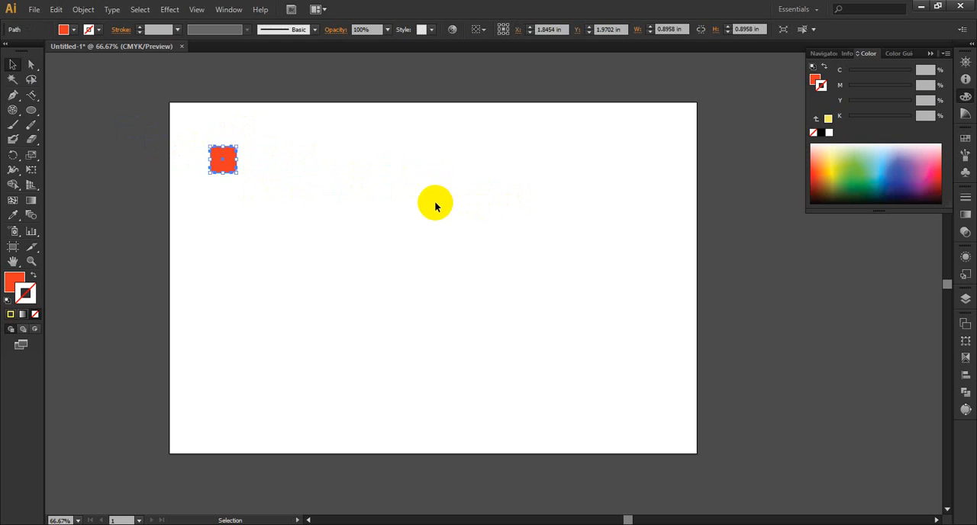
pyautogui.click(434, 205)
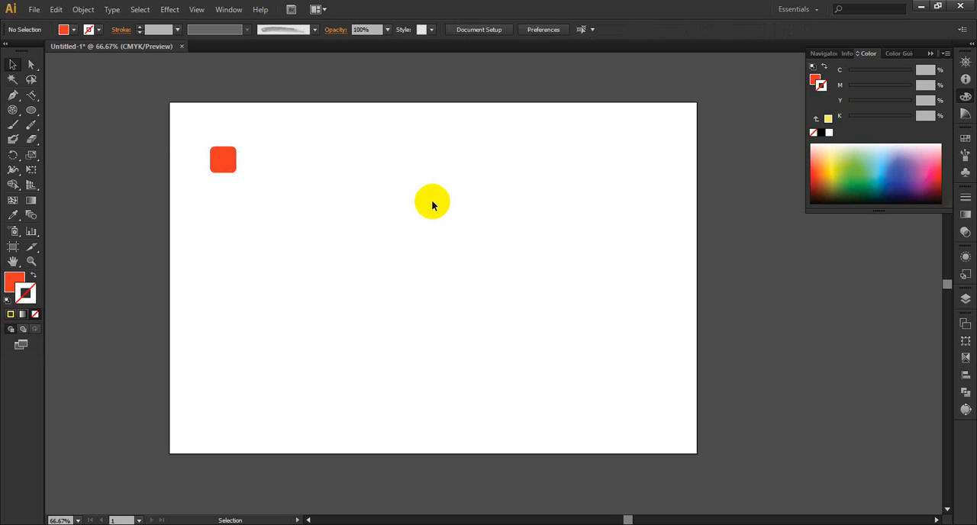
# Step: Select the rounded square and check the keyboard increment in the General preferences
pyautogui.click(231, 159)
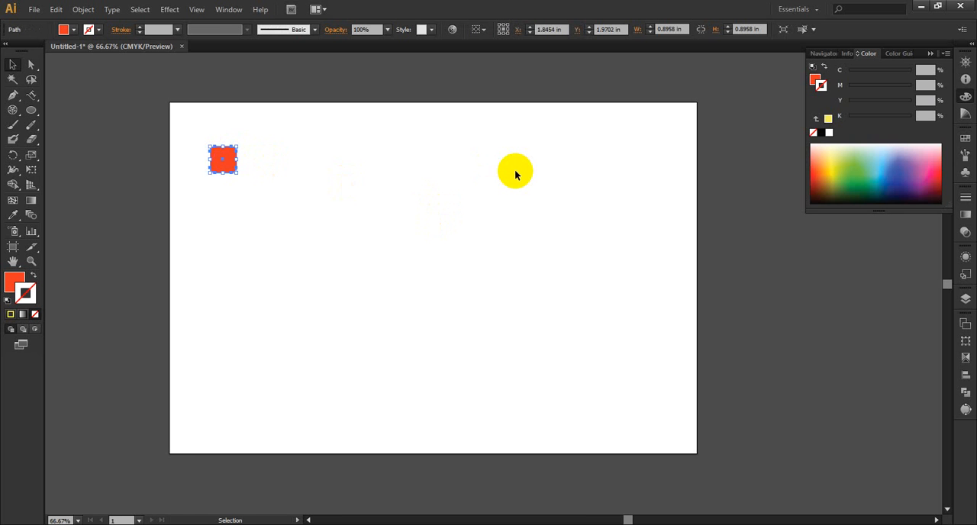
pyautogui.hotkey('ctrl', 'k')
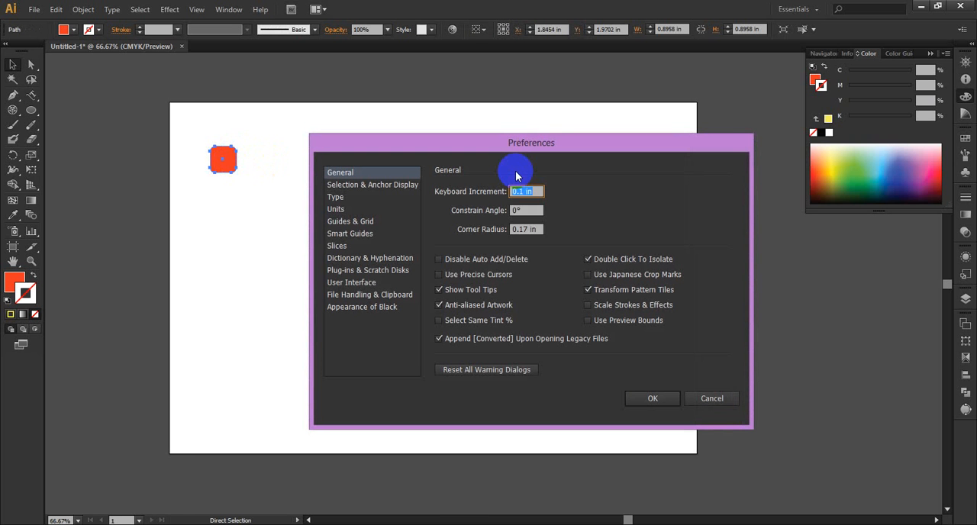
pyautogui.click(524, 192)
pyautogui.click(652, 398)
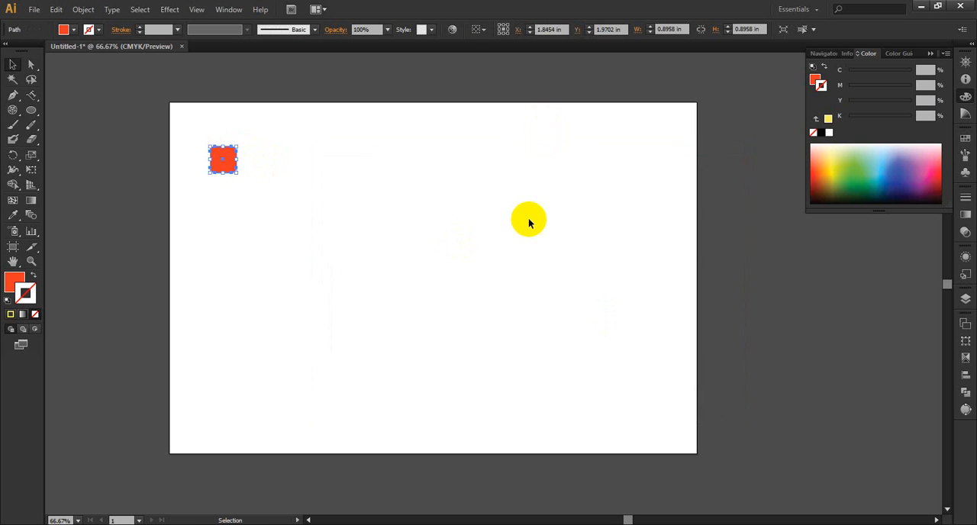
# Step: Nudge the rounded square in all four directions, ending near the artboard's upper-left corner at about X 0.85 in, Y 0.87 in
pyautogui.press('Right')
pyautogui.press('Right')
pyautogui.press('Right')
pyautogui.press('Right')
pyautogui.press('Right')
pyautogui.press('Right')
pyautogui.press('Right')
pyautogui.press('Right')
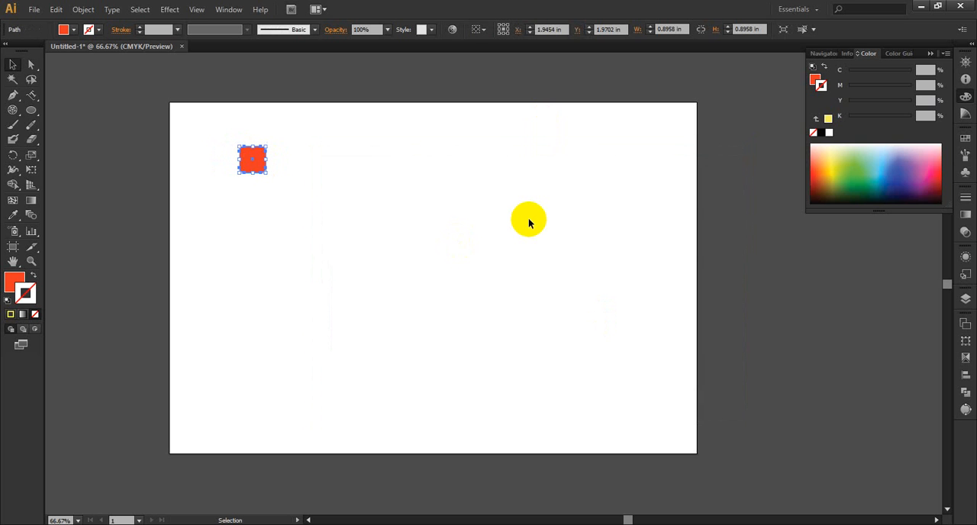
pyautogui.press('Right')
pyautogui.press('Right')
pyautogui.press('Right')
pyautogui.press('Left')
pyautogui.press('Left')
pyautogui.press('Left')
pyautogui.press('Left')
pyautogui.press('Left')
pyautogui.press('Left')
pyautogui.press('Left')
pyautogui.press('Left')
pyautogui.press('Left')
pyautogui.press('Left')
pyautogui.press('Left')
pyautogui.press('Left')
pyautogui.press('Left')
pyautogui.press('Left')
pyautogui.press('Left')
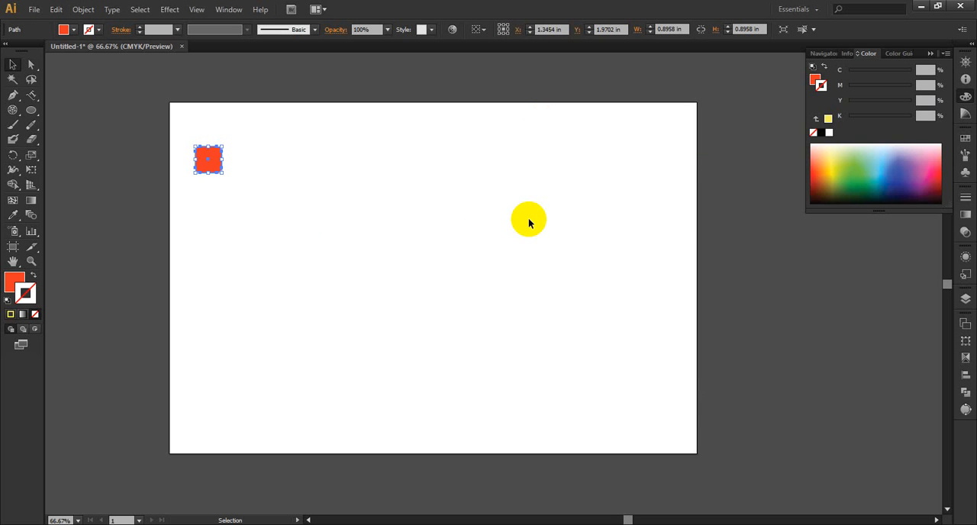
pyautogui.press('Right')
pyautogui.press('Down')
pyautogui.press('Down')
pyautogui.press('Down')
pyautogui.press('Down')
pyautogui.press('Down')
pyautogui.press('Down')
pyautogui.press('Down')
pyautogui.press('Up')
pyautogui.press('Up')
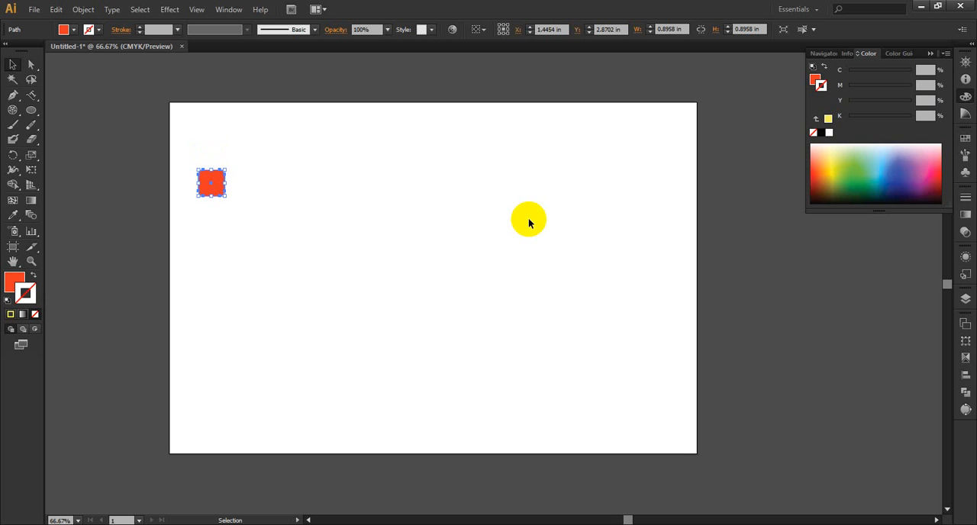
pyautogui.press('Up')
pyautogui.press('Up')
pyautogui.press('Up')
pyautogui.press('Up')
pyautogui.press('Right')
pyautogui.press('Up')
pyautogui.press('Up')
pyautogui.press('Up')
pyautogui.press('Up')
pyautogui.press('Up')
pyautogui.press('Up')
pyautogui.press('Up')
pyautogui.press('Up')
pyautogui.press('Up')
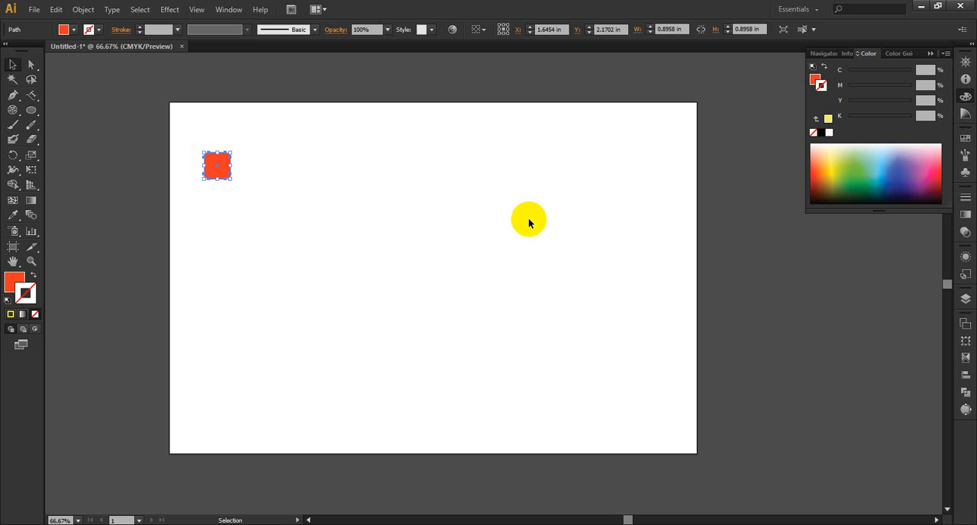
pyautogui.press('Left')
pyautogui.press('Left')
pyautogui.press('Left')
pyautogui.press('Left')
pyautogui.press('Left')
pyautogui.press('Left')
pyautogui.press('Left')
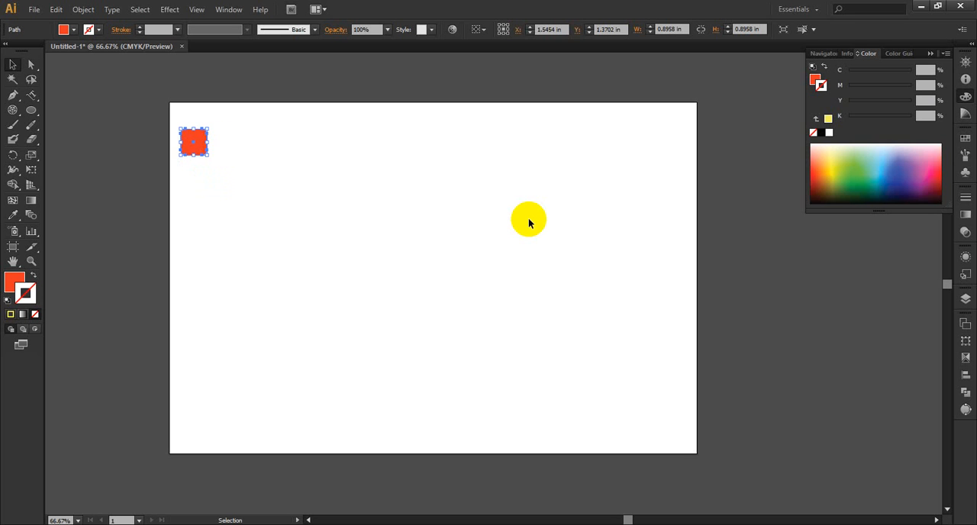
pyautogui.press('Up')
pyautogui.press('Up')
pyautogui.press('Up')
pyautogui.press('Up')
pyautogui.press('Up')
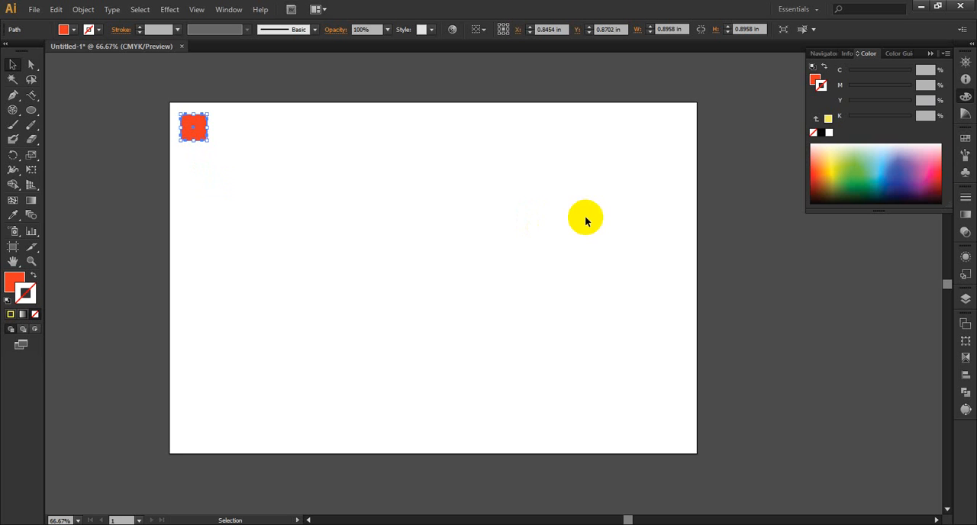
# Step: Reduce the keyboard increment in the General preferences and nudge the rounded square horizontally to test it
pyautogui.hotkey('ctrl', 'k')
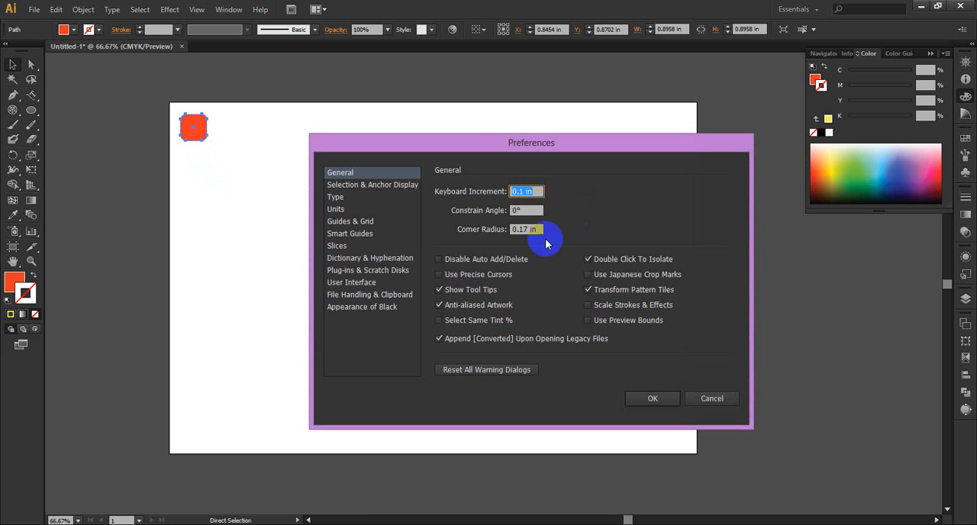
pyautogui.click(521, 192)
pyautogui.click(522, 193)
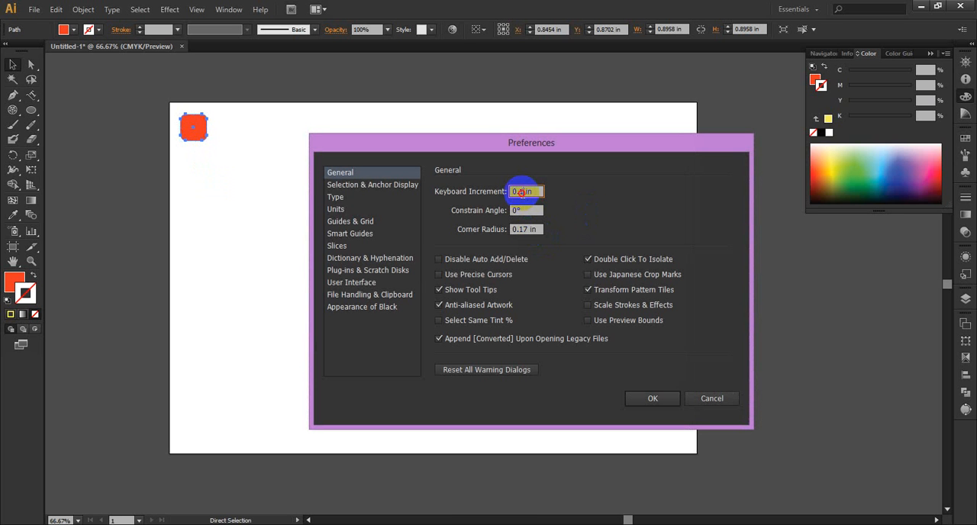
pyautogui.moveTo(522, 193); pyautogui.dragTo(519, 193)
pyautogui.click(643, 397)
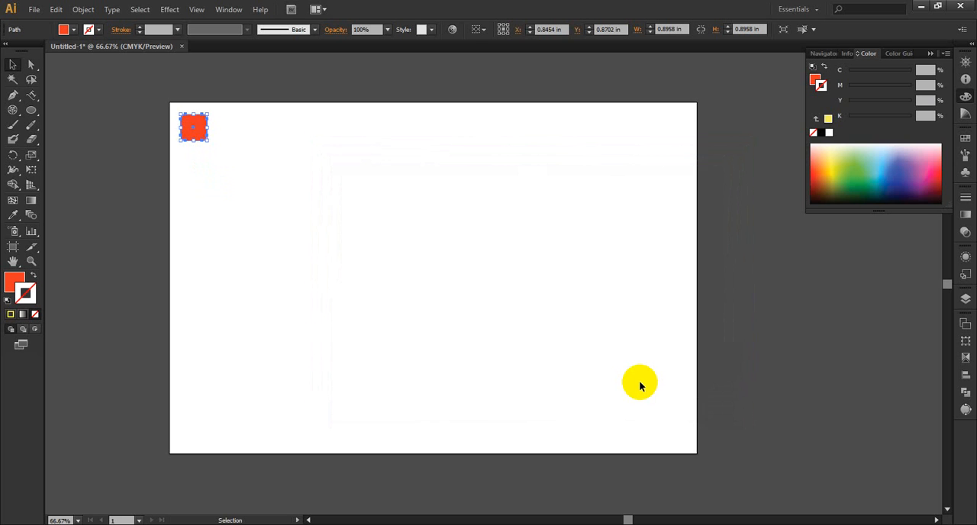
pyautogui.press('Right')
pyautogui.press('Left')
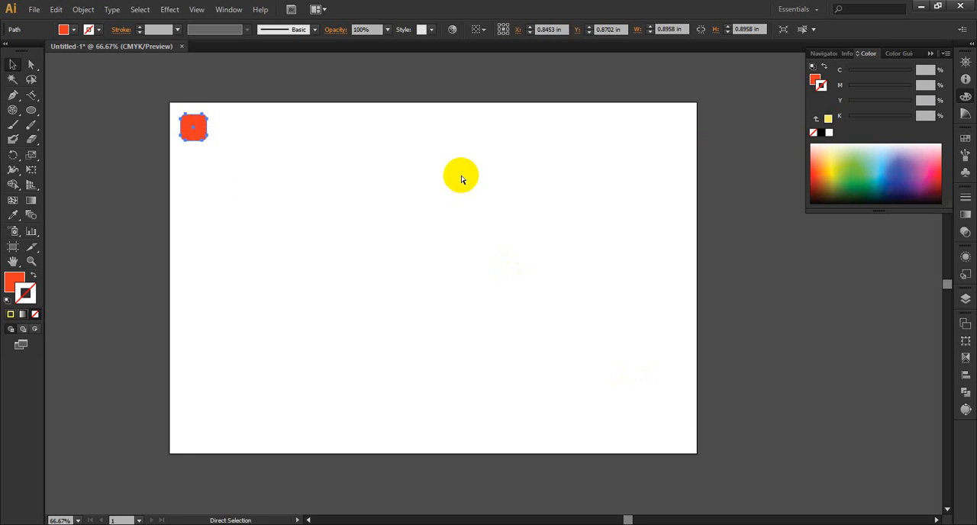
# Step: Set the keyboard increment to 1 in in the General preferences and nudge the rounded square right and back twice
pyautogui.hotkey('ctrl', 'k')
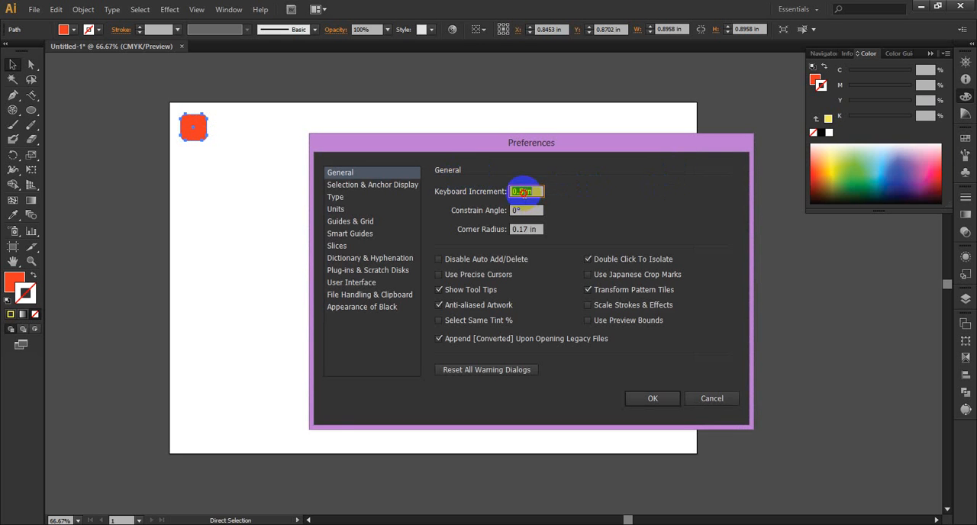
pyautogui.write('1 in')
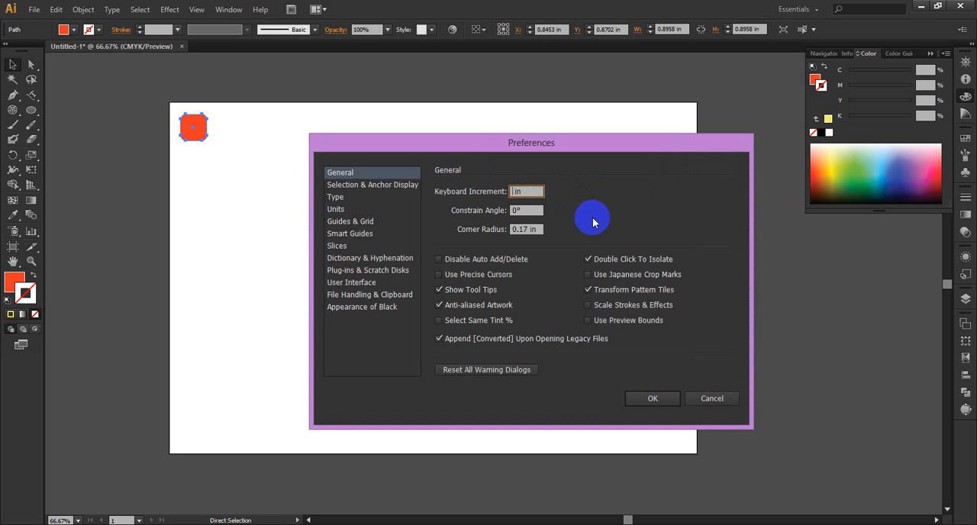
pyautogui.click(650, 398)
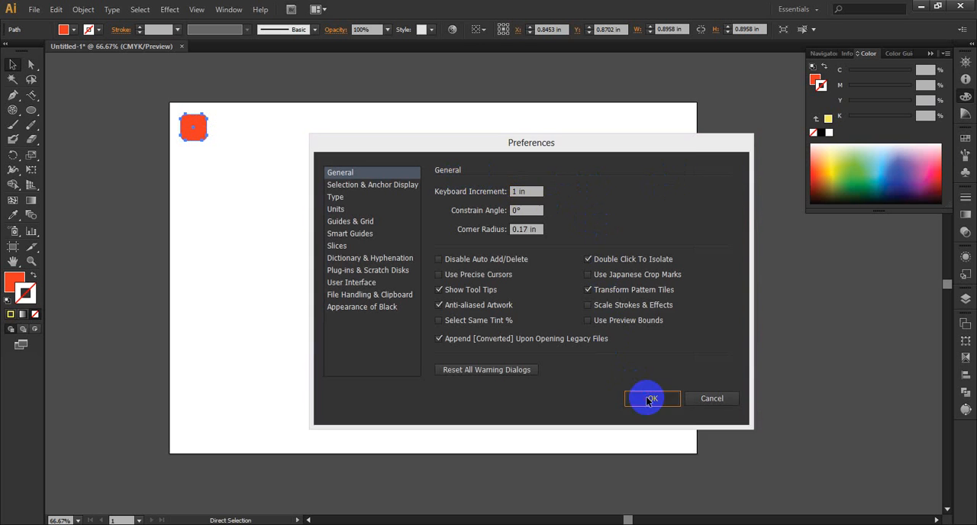
pyautogui.press('Right')
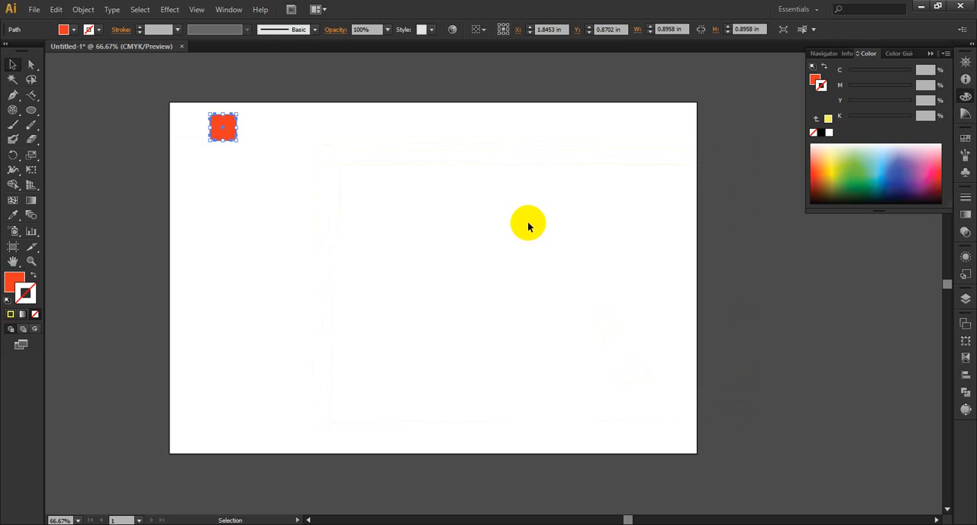
pyautogui.press('Left')
pyautogui.press('Right')
pyautogui.press('Left')
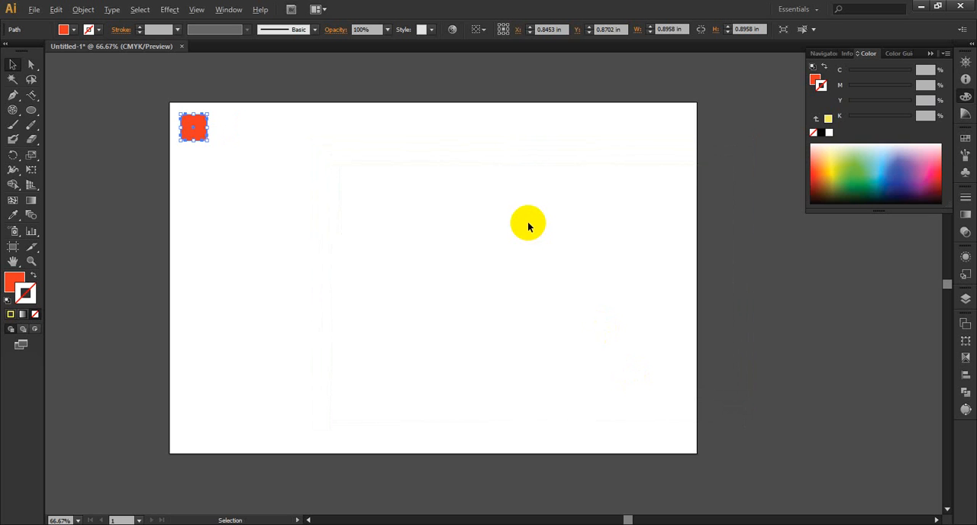
# Step: Duplicate the rounded square rightward in 1 in steps into a row of 17 across the artboard, undoing the surplus copies
pyautogui.hotkey('alt', 'Right')
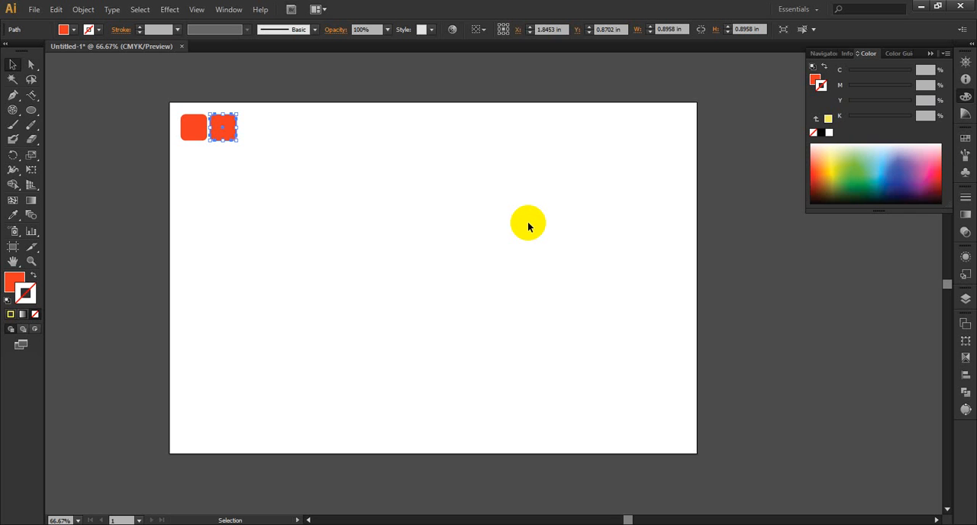
pyautogui.hotkey('alt', 'Right')
pyautogui.hotkey('alt', 'Right')
pyautogui.hotkey('alt', 'Right')
pyautogui.hotkey('alt', 'Right')
pyautogui.hotkey('alt', 'Right')
pyautogui.hotkey('alt', 'Right')
pyautogui.hotkey('alt', 'Right')
pyautogui.hotkey('alt', 'Right')
pyautogui.hotkey('alt', 'Right')
pyautogui.hotkey('alt', 'Right')
pyautogui.hotkey('alt', 'Right')
pyautogui.hotkey('alt', 'Right')
pyautogui.hotkey('alt', 'Right')
pyautogui.hotkey('alt', 'Right')
pyautogui.hotkey('alt', 'Right')
pyautogui.hotkey('alt', 'Right')
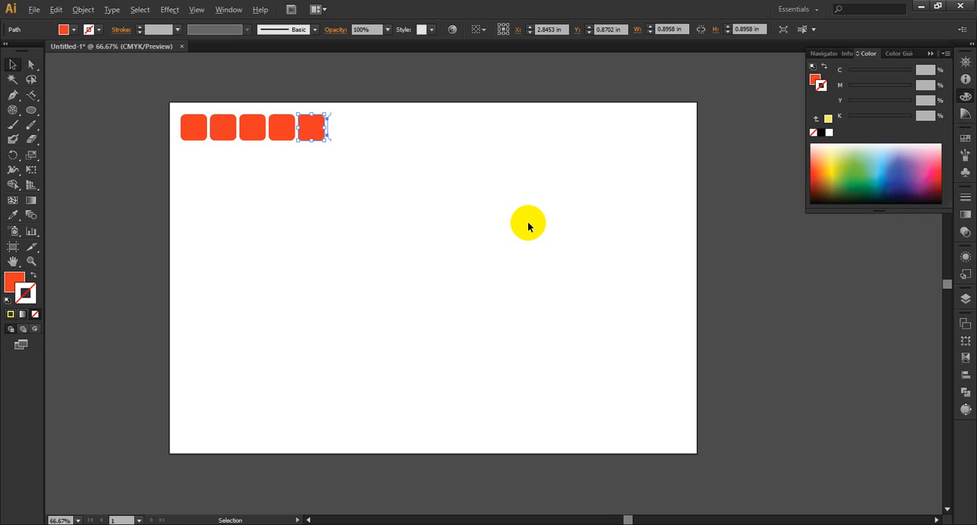
pyautogui.hotkey('alt', 'Left')
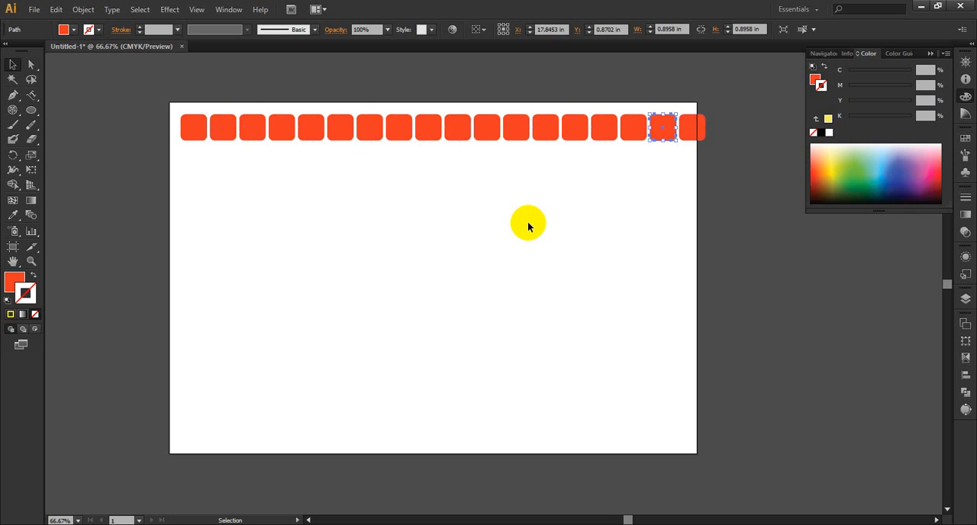
pyautogui.hotkey('ctrl', 'z')
pyautogui.hotkey('ctrl', 'z')
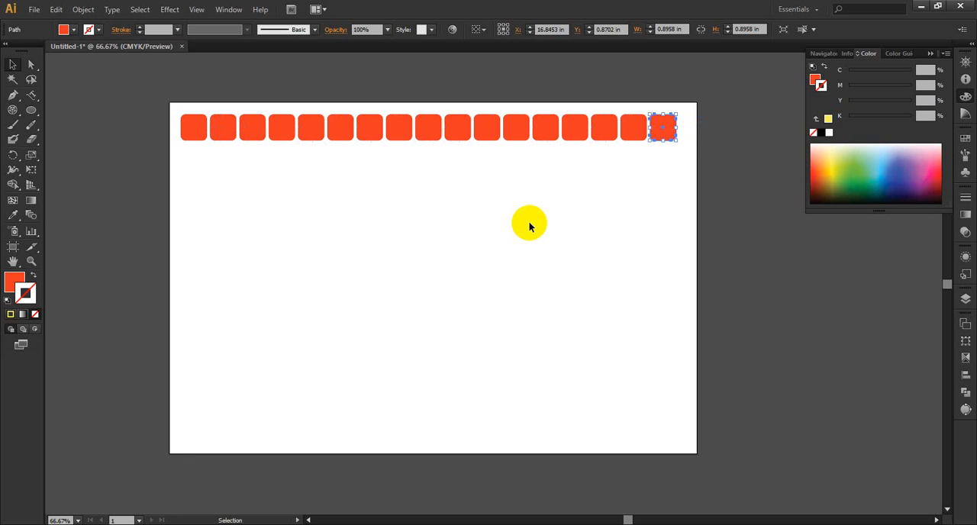
# Step: Duplicate the whole row of squares downward to form 11 rows, undo the row crossing the artboard's lower edge, and deselect
pyautogui.moveTo(697, 114); pyautogui.dragTo(181, 150)
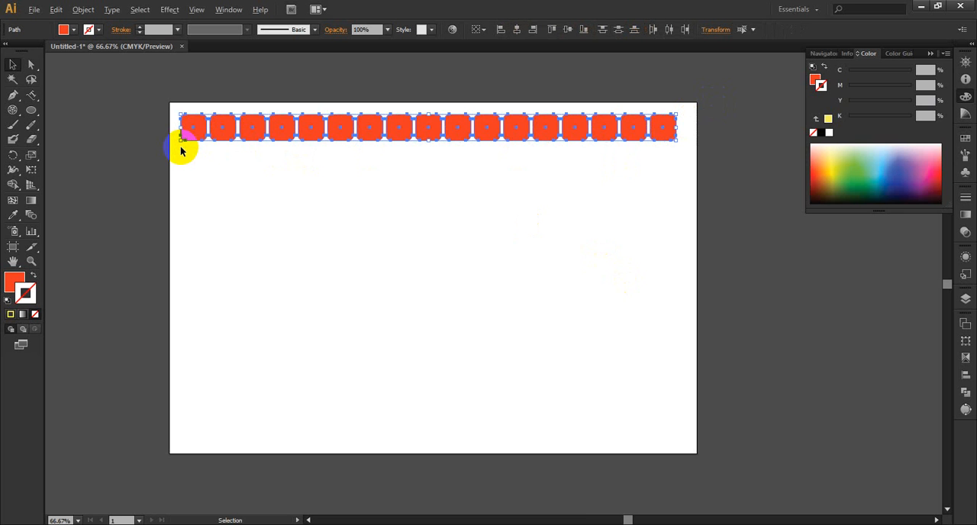
pyautogui.hotkey('ctrl', 'd')
pyautogui.hotkey('ctrl', 'd')
pyautogui.hotkey('ctrl', 'd')
pyautogui.hotkey('ctrl', 'd')
pyautogui.hotkey('ctrl', 'd')
pyautogui.hotkey('ctrl', 'd')
pyautogui.hotkey('ctrl', 'd')
pyautogui.hotkey('ctrl', 'd')
pyautogui.hotkey('ctrl', 'd')
pyautogui.hotkey('ctrl', 'd')
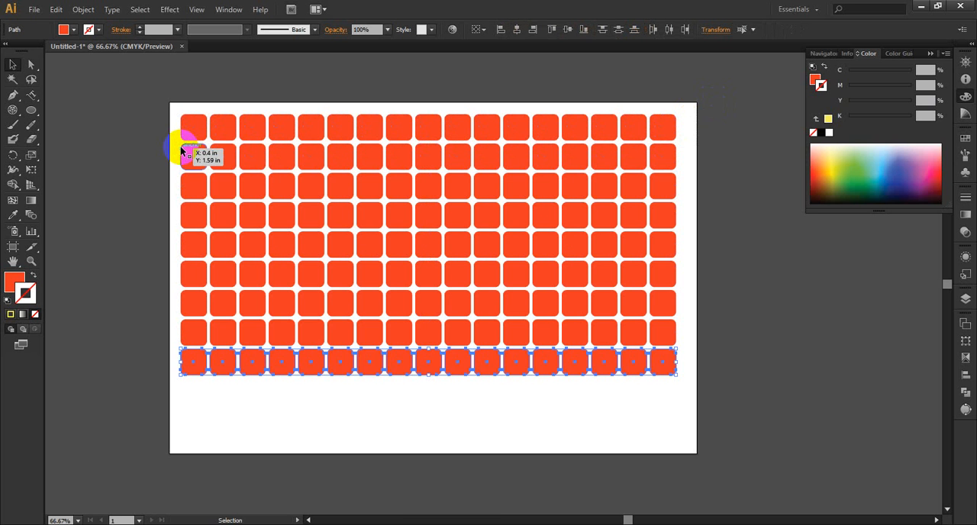
pyautogui.hotkey('ctrl', 'd')
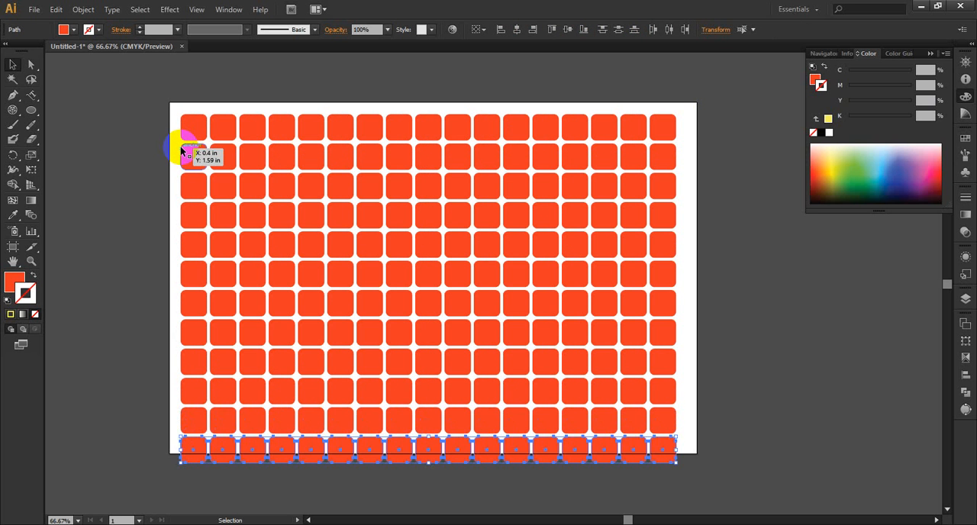
pyautogui.hotkey('ctrl', 'z')
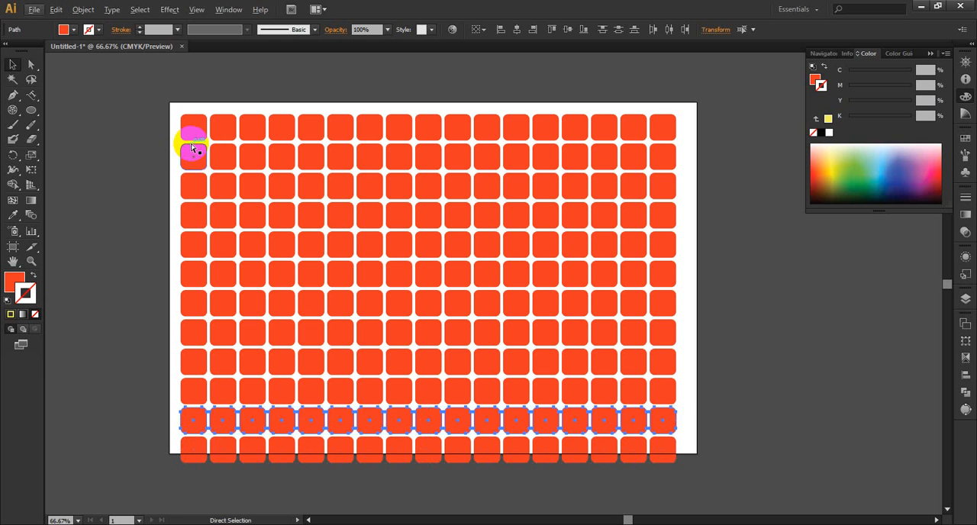
pyautogui.hotkey('ctrl', 'z')
pyautogui.press('v')
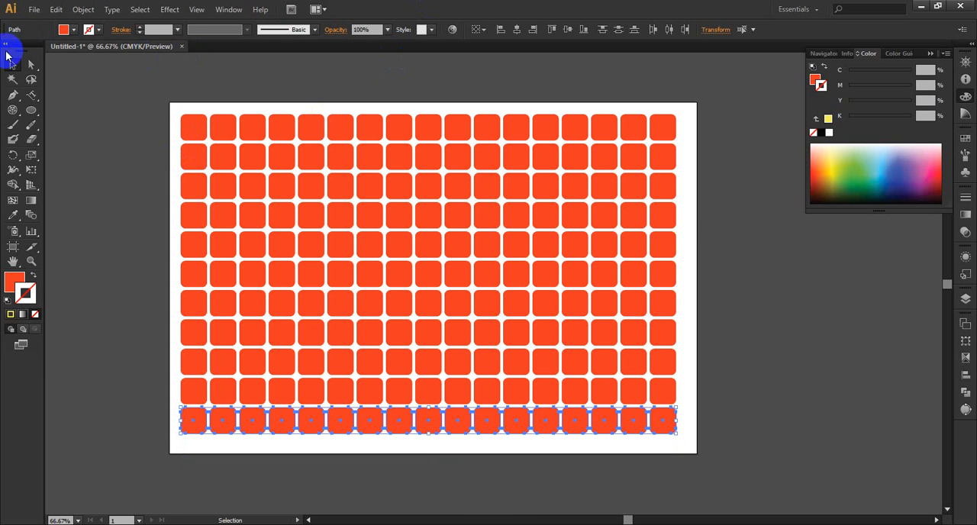
pyautogui.click(755, 226)
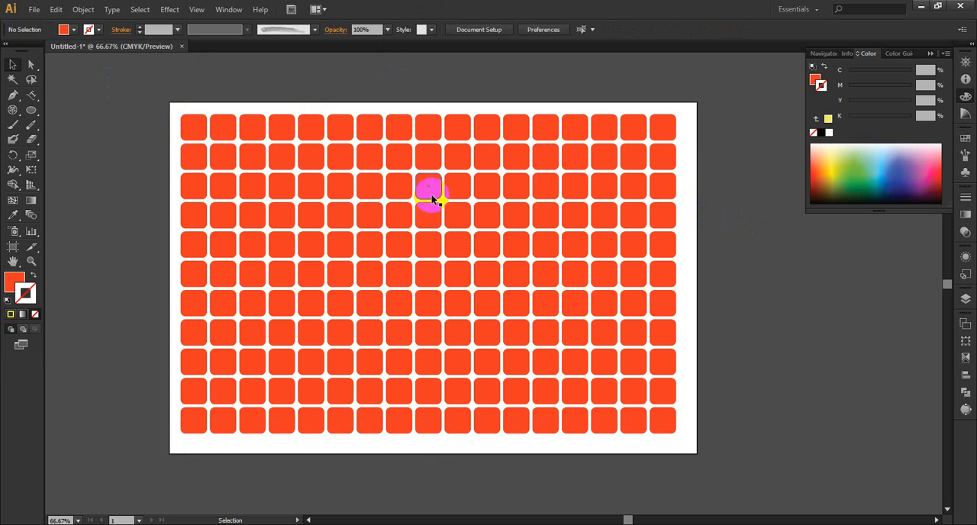
# Step: Try moving two individual squares within the grid, undo both moves and clear the selection
pyautogui.moveTo(194, 131); pyautogui.dragTo(370, 232)
pyautogui.moveTo(439, 270); pyautogui.dragTo(560, 328)
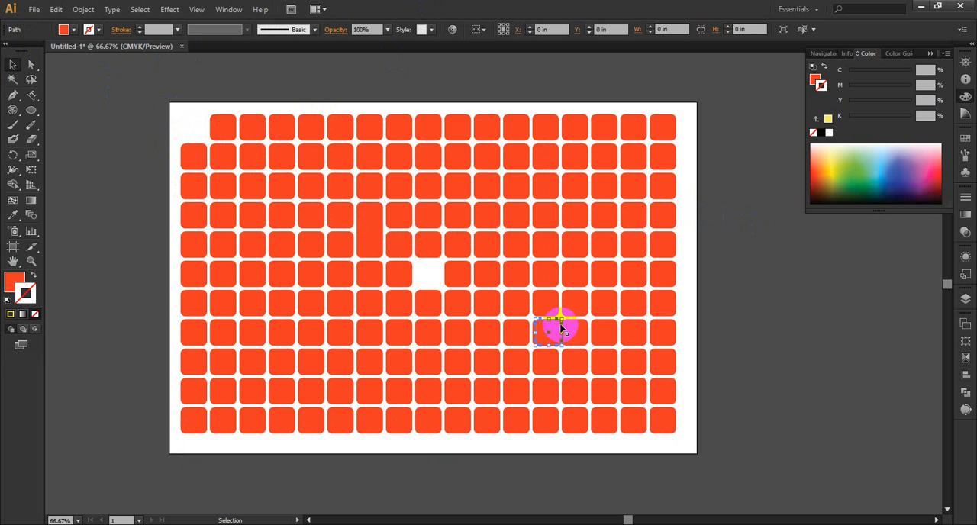
pyautogui.hotkey('ctrl', 'z')
pyautogui.hotkey('ctrl', 'z')
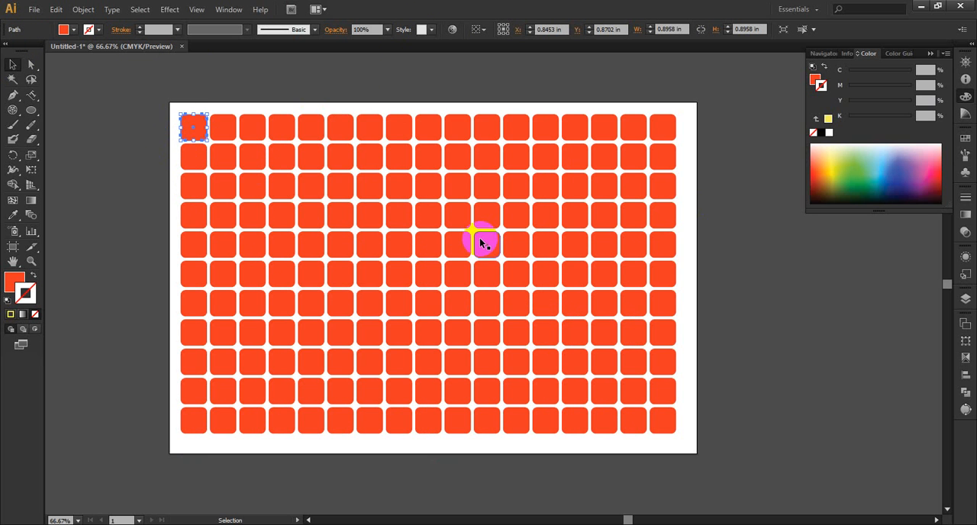
pyautogui.click(750, 207)
# Step: Group all the squares of the grid into one object and deselect it
pyautogui.click(160, 103)
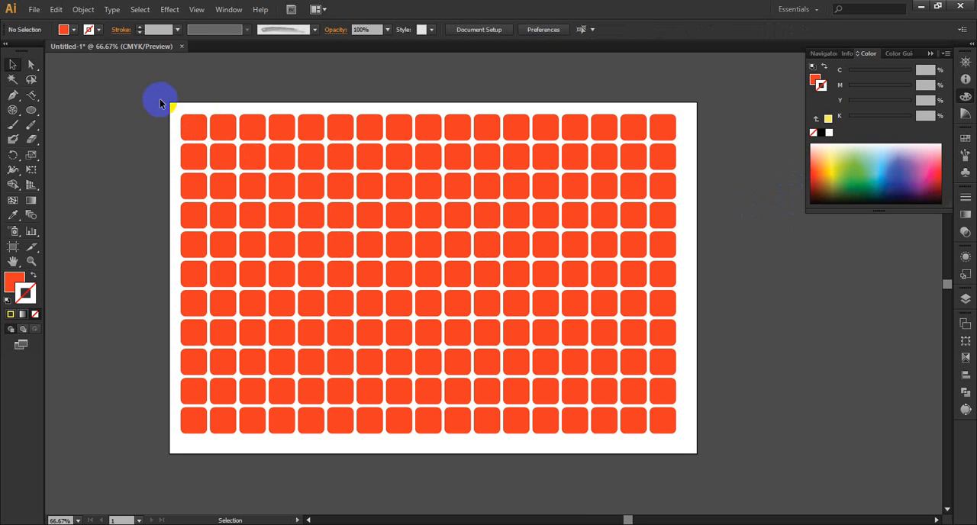
pyautogui.moveTo(160, 103); pyautogui.dragTo(684, 446)
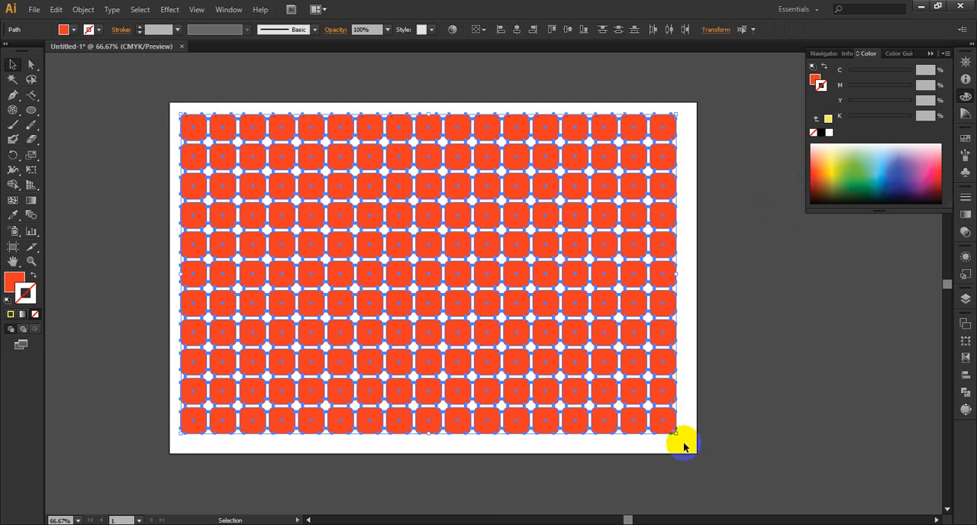
pyautogui.hotkey('ctrl', 'g')
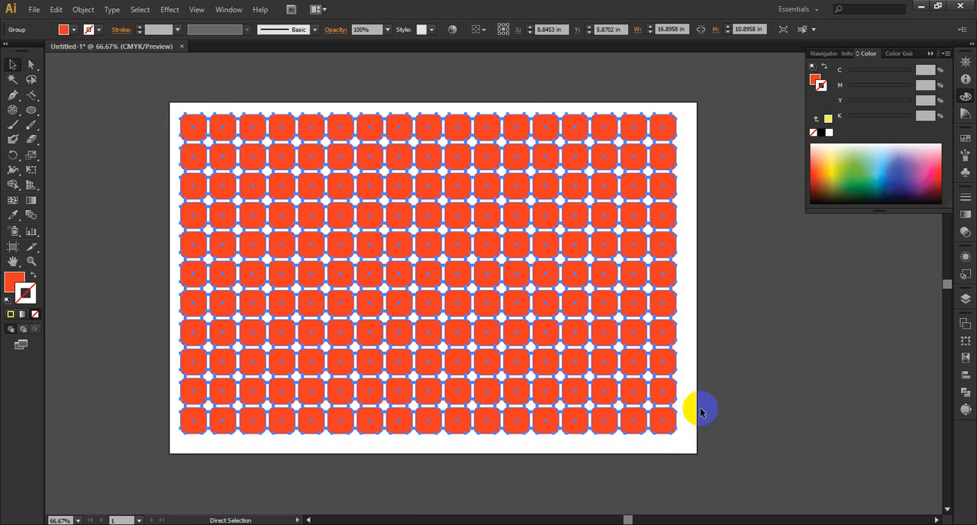
pyautogui.click(739, 255)
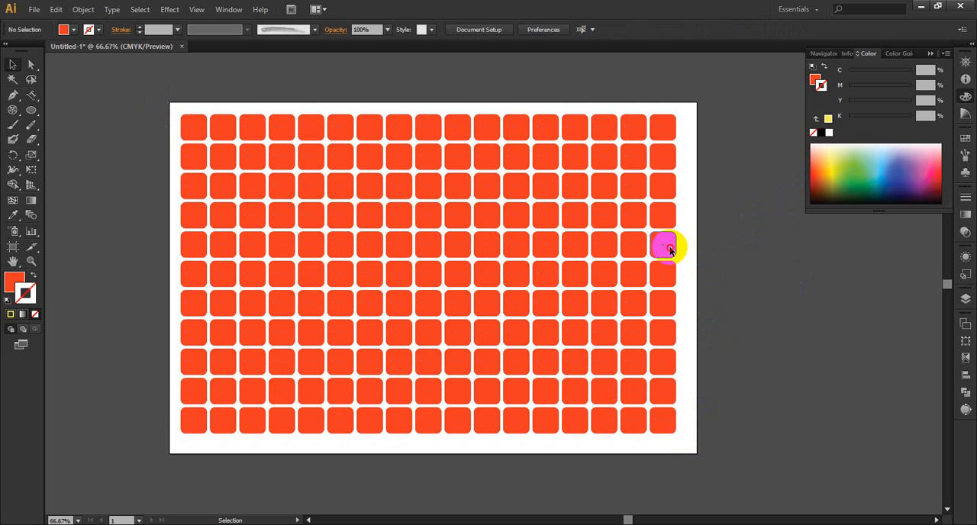
# Step: Select the grouped grid and nudge it left, right and left again, ending 1 in further left
pyautogui.click(669, 248)
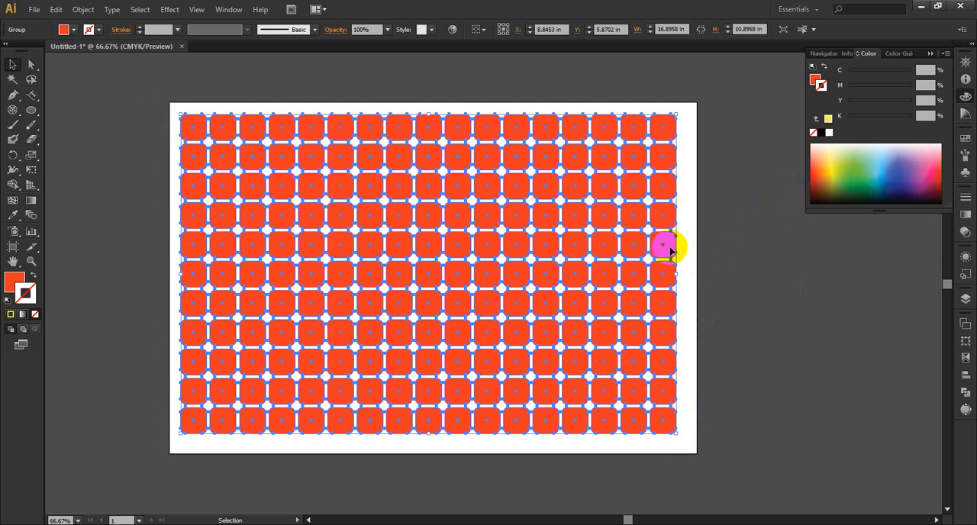
pyautogui.press('Left')
pyautogui.press('Right')
pyautogui.press('Left')
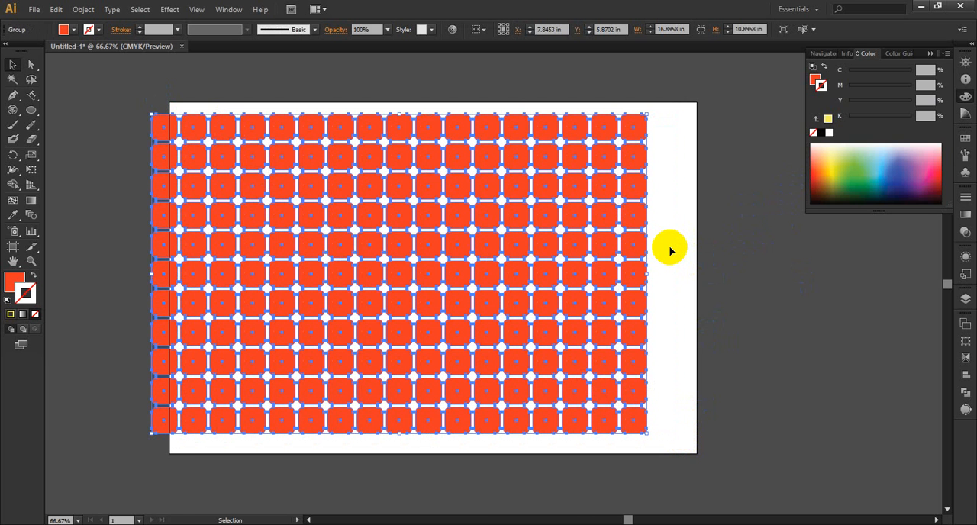
# Step: Set the keyboard increment to .01 in in the General preferences
pyautogui.hotkey('ctrl', 'k')
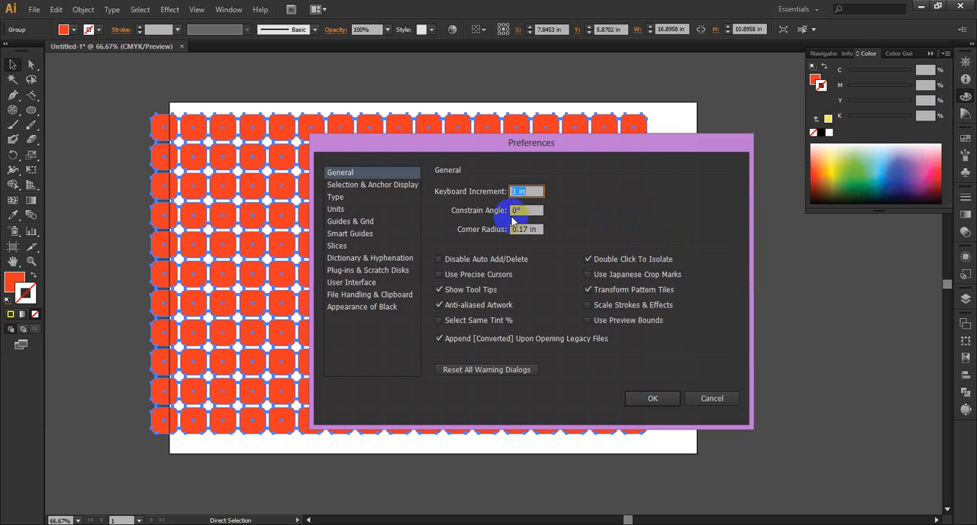
pyautogui.click(525, 192)
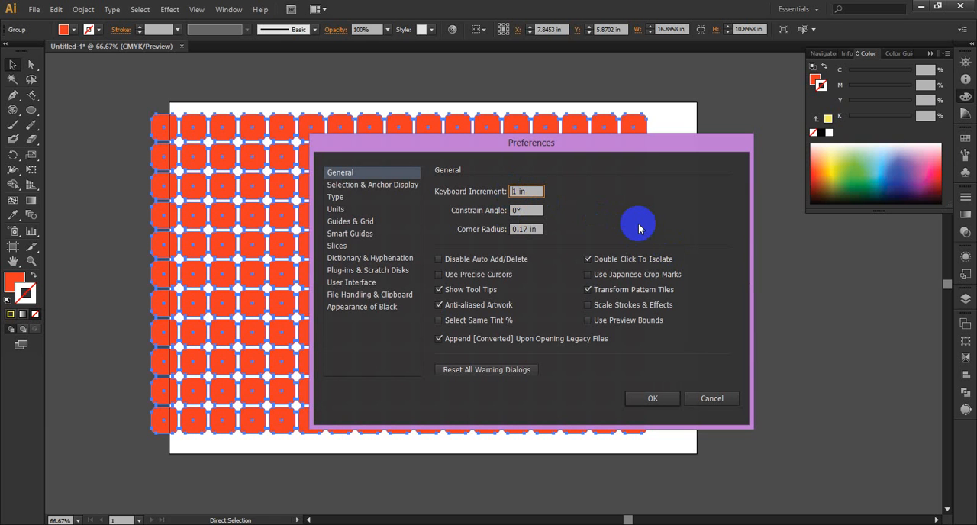
pyautogui.write('.0')
pyautogui.click(666, 395)
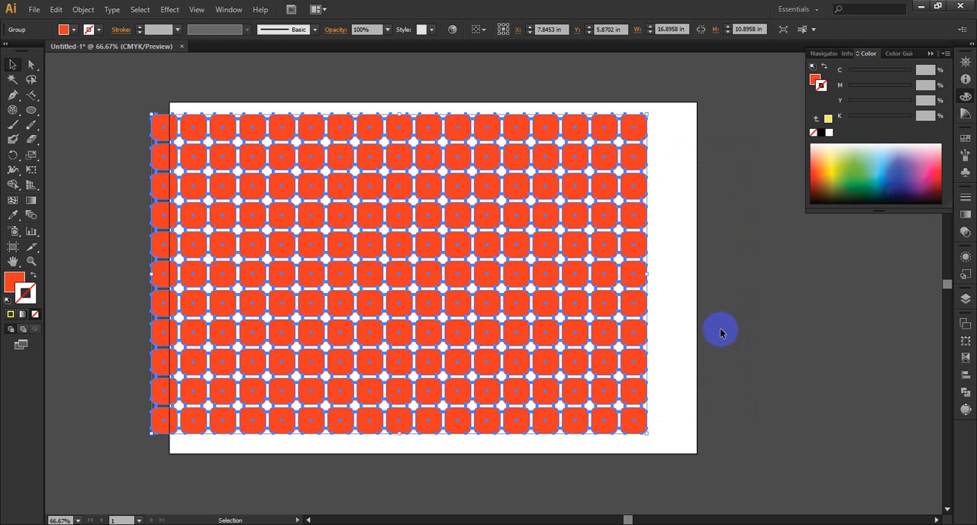
# Step: Nudge the grouped grid right until its left edge meets the artboard's left edge, at about X 8.46 in, and deselect it
pyautogui.press('Right')
pyautogui.press('Right')
pyautogui.press('Right')
pyautogui.press('Right')
pyautogui.press('Right')
pyautogui.press('Right')
pyautogui.press('Right')
pyautogui.press('Right')
pyautogui.press('Right')
pyautogui.press('Right')
pyautogui.press('Right')
pyautogui.press('Right')
pyautogui.press('Right')
pyautogui.press('Right')
pyautogui.press('Right')
pyautogui.press('Right')
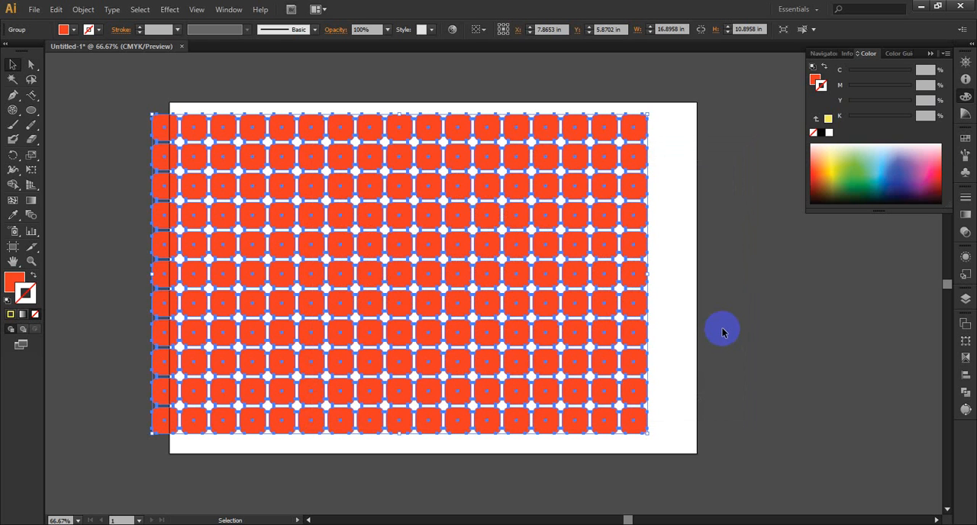
pyautogui.press('Right')
pyautogui.press('Right')
pyautogui.press('Right')
pyautogui.press('Right')
pyautogui.press('Right')
pyautogui.press('Right')
pyautogui.press('Right')
pyautogui.press('Right')
pyautogui.press('Right')
pyautogui.press('Right')
pyautogui.press('Right')
pyautogui.press('Right')
pyautogui.press('Right')
pyautogui.press('Right')
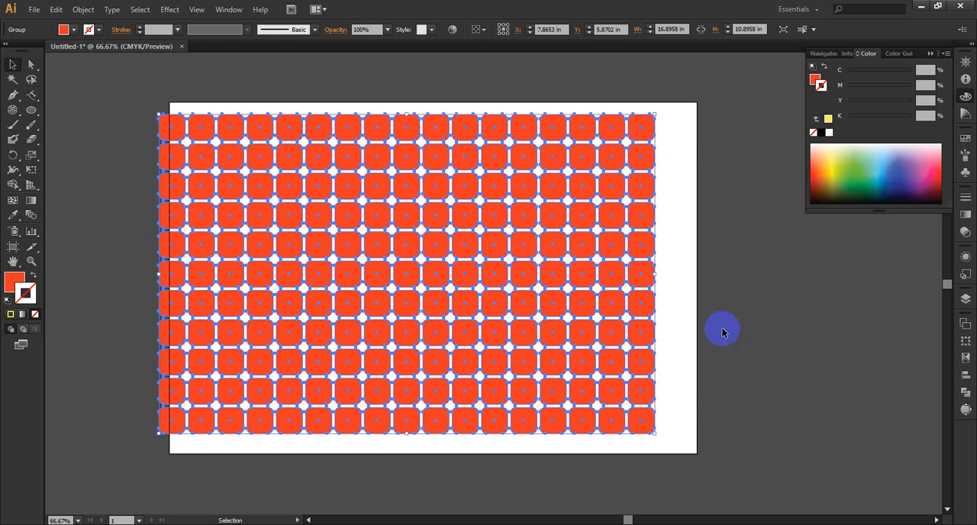
pyautogui.press('Right')
pyautogui.press('Right')
pyautogui.press('Right')
pyautogui.press('Right')
pyautogui.press('Right')
pyautogui.press('Right')
pyautogui.press('Right')
pyautogui.press('Right')
pyautogui.press('Right')
pyautogui.press('Right')
pyautogui.press('Right')
pyautogui.press('Right')
pyautogui.press('Right')
pyautogui.press('Right')
pyautogui.press('Right')
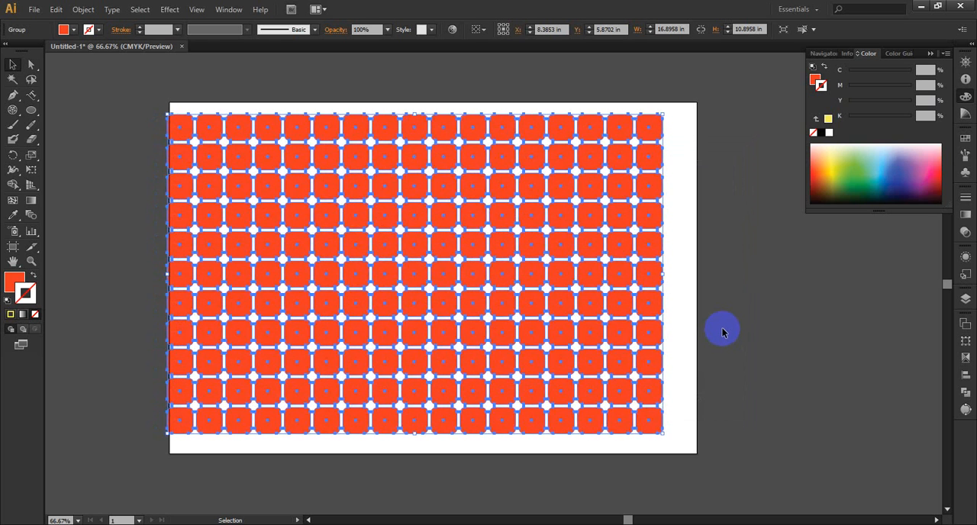
pyautogui.press('Right')
pyautogui.press('Right')
pyautogui.press('Right')
pyautogui.press('Right')
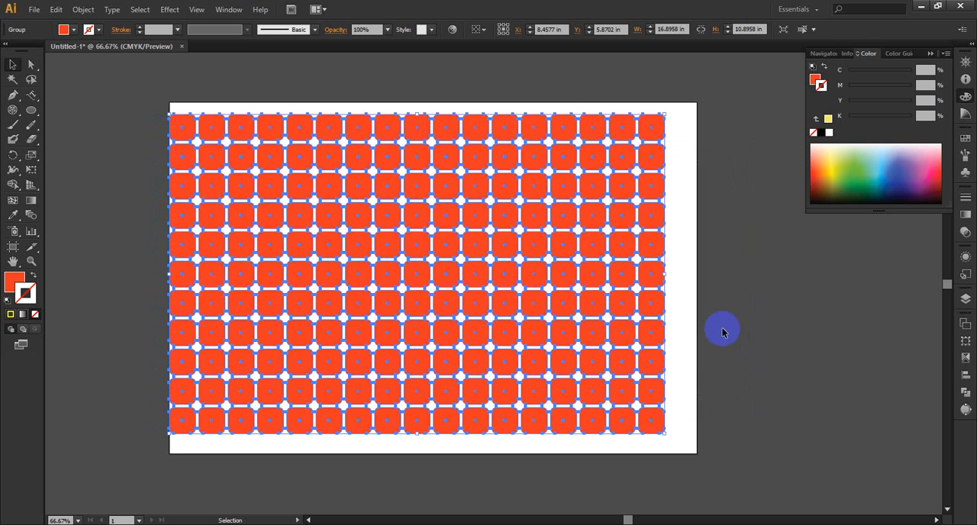
pyautogui.click(738, 340)
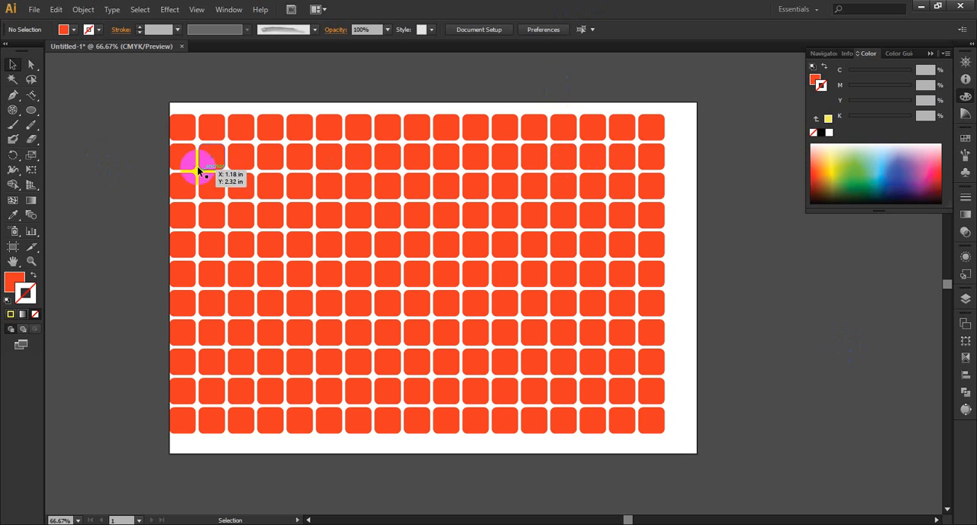
# Step: Select the entire grid group and delete it to empty the artboard
pyautogui.moveTo(32, 110)
pyautogui.mouseDown()
pyautogui.moveTo(84, 105)
pyautogui.moveTo(97, 174)
pyautogui.moveTo(103, 140)
pyautogui.mouseUp()
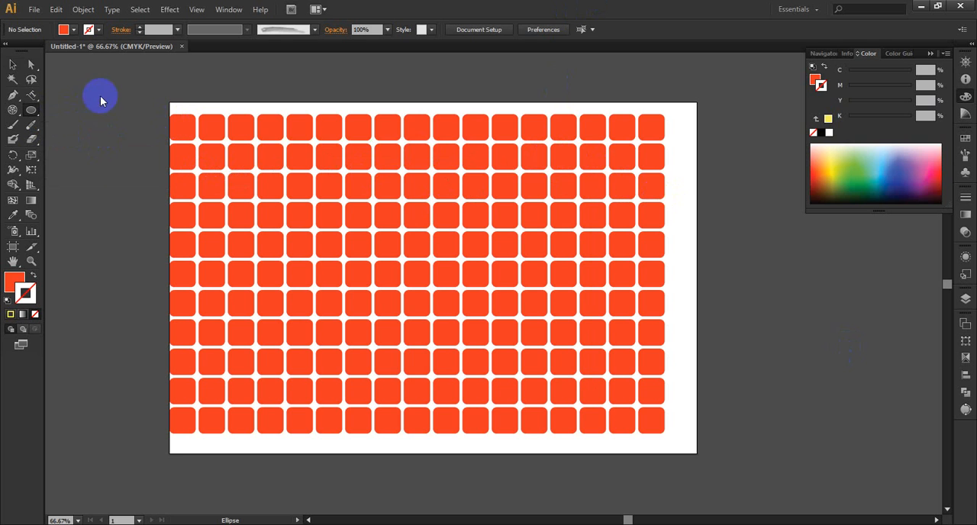
pyautogui.click(13, 65)
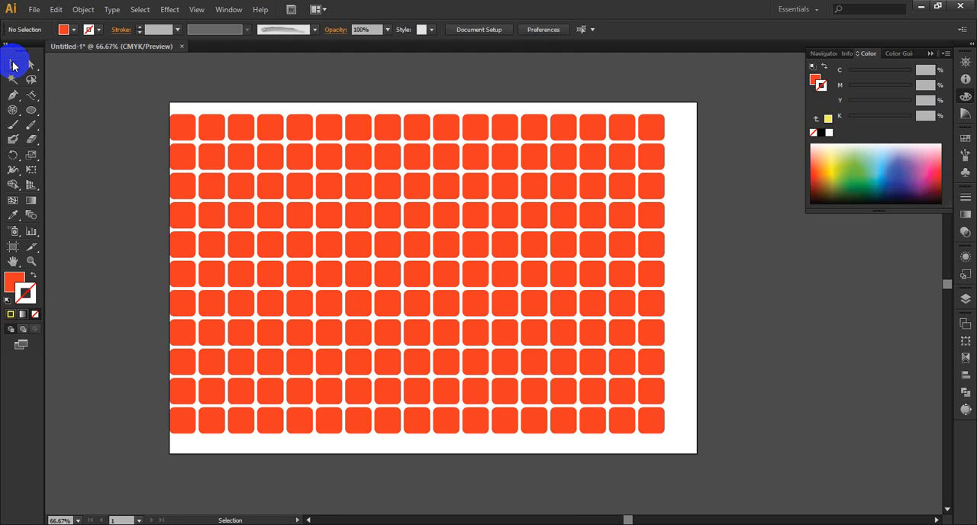
pyautogui.moveTo(677, 111); pyautogui.dragTo(160, 433)
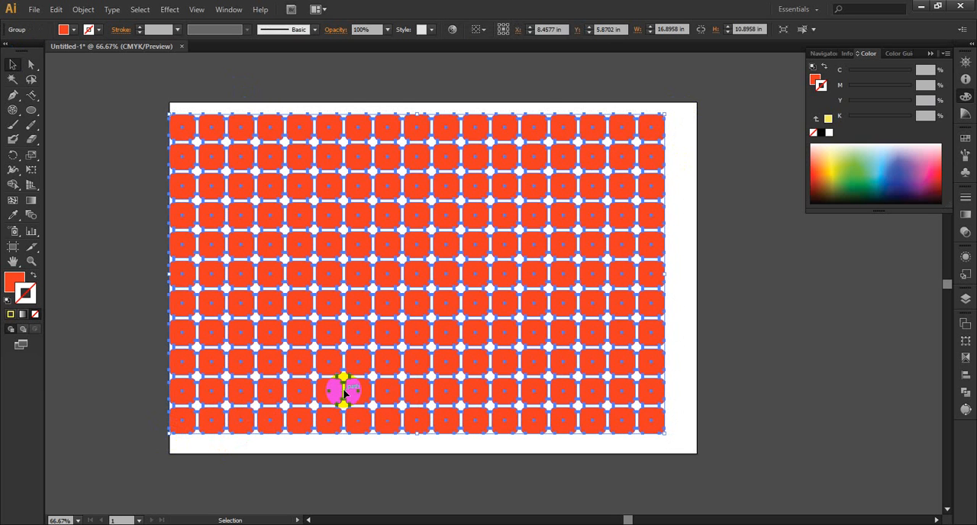
pyautogui.press('Delete')
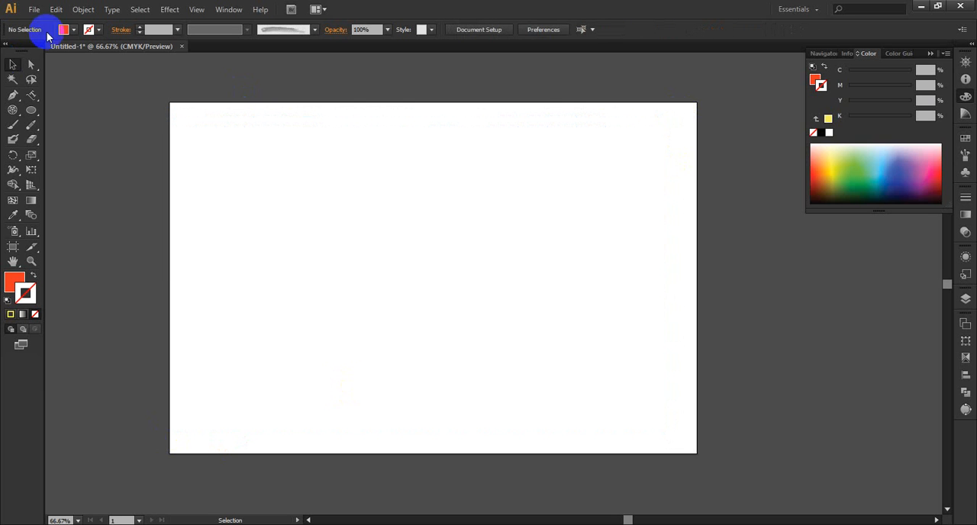
# Step: Activate the Paintbrush and look through the available brush definitions
pyautogui.click(15, 127)
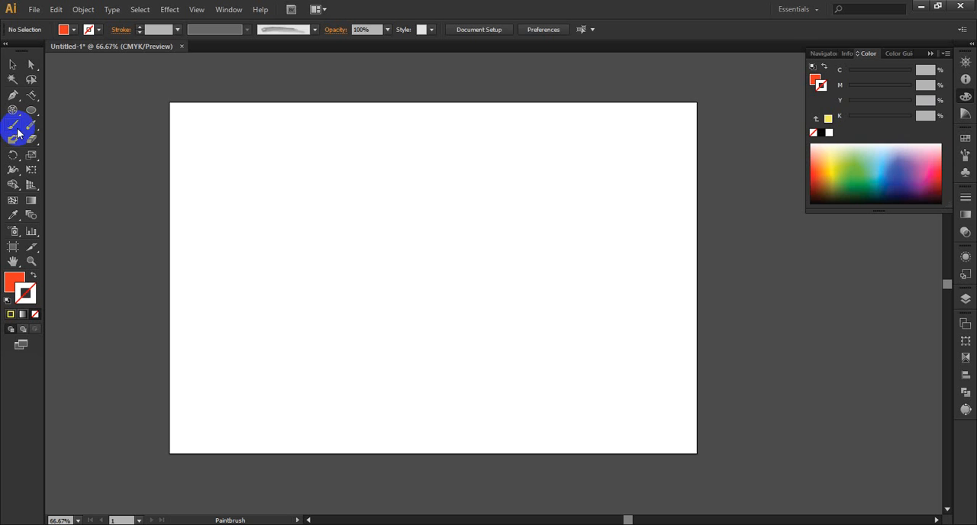
pyautogui.click(2, 286)
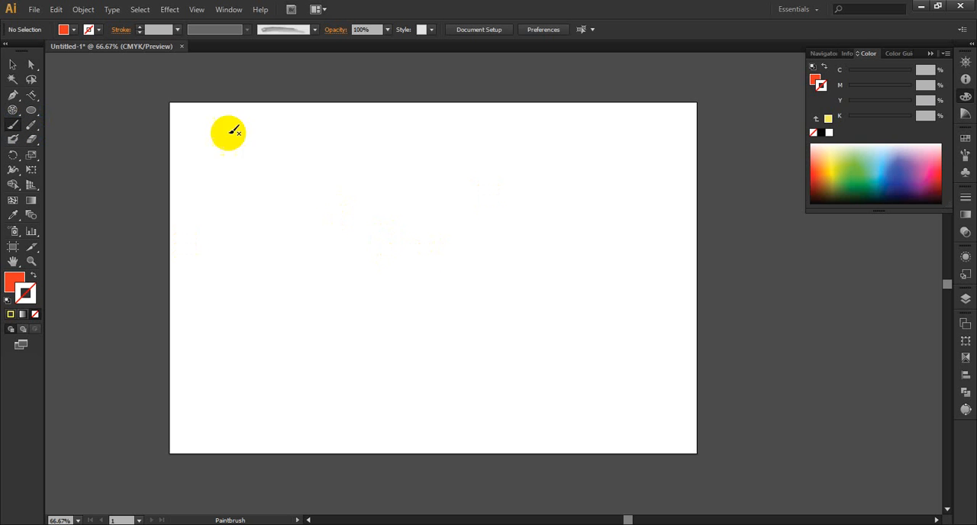
pyautogui.click(313, 29)
pyautogui.scroll(-3, 292, 98)
pyautogui.moveTo(314, 83); pyautogui.dragTo(316, 38)
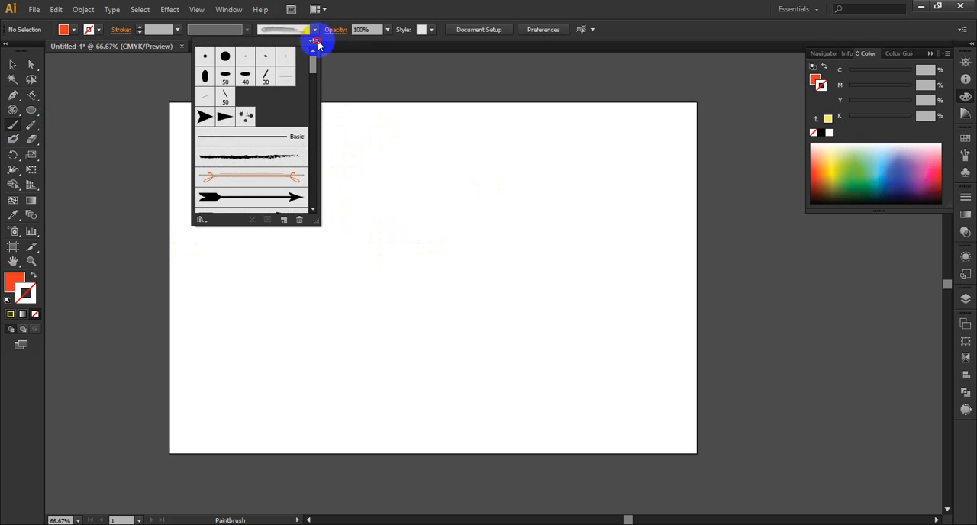
pyautogui.click(240, 132)
pyautogui.scroll(-1, 242, 134)
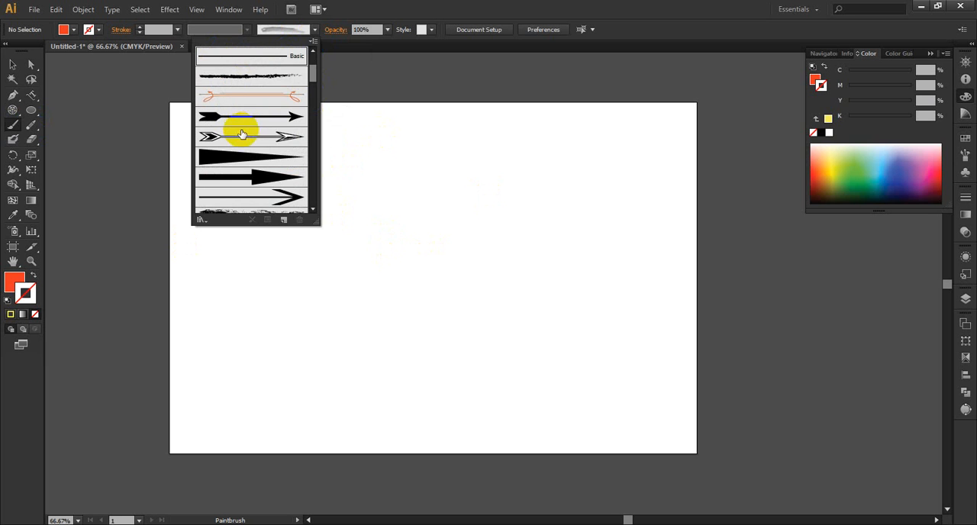
pyautogui.scroll(1, 269, 122)
pyautogui.scroll(-1, 270, 143)
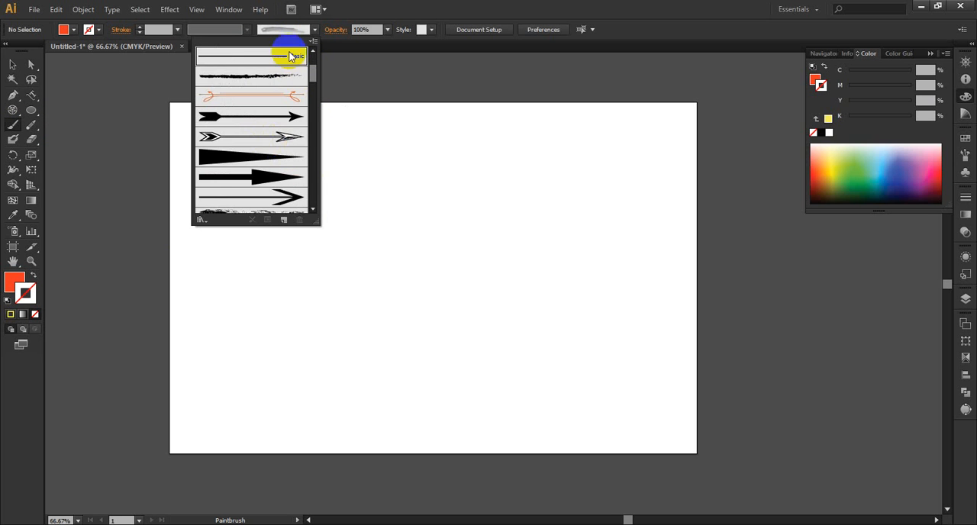
pyautogui.scroll(1, 275, 145)
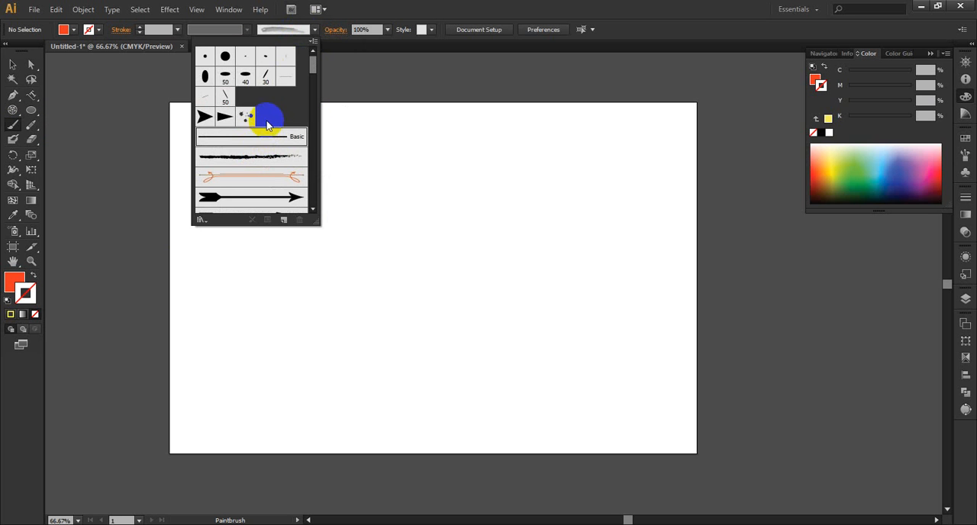
pyautogui.click(313, 30)
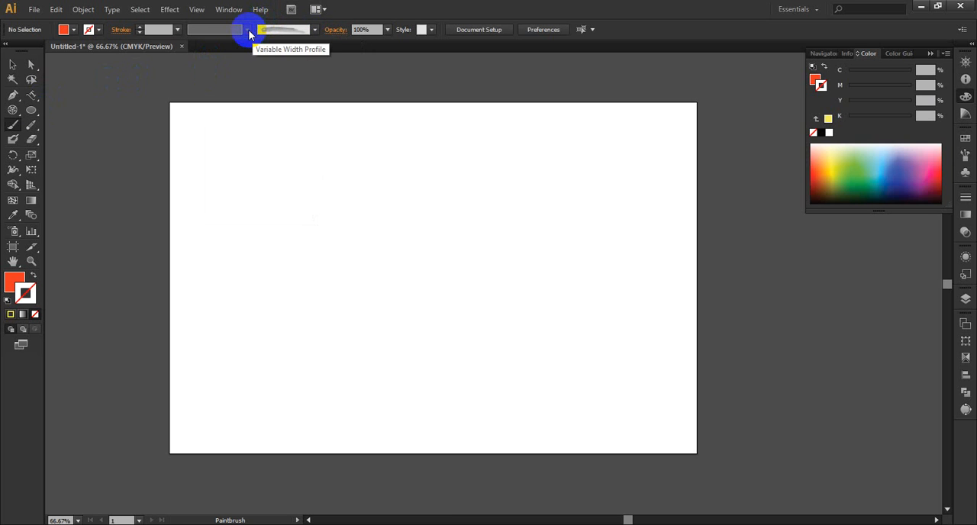
# Step: Draw a rectangle about 7.58 by 6.25 in, then scale it down in the artboard's upper-left corner
pyautogui.moveTo(32, 115)
pyautogui.mouseDown()
pyautogui.moveTo(139, 114)
pyautogui.moveTo(127, 113)
pyautogui.mouseUp()
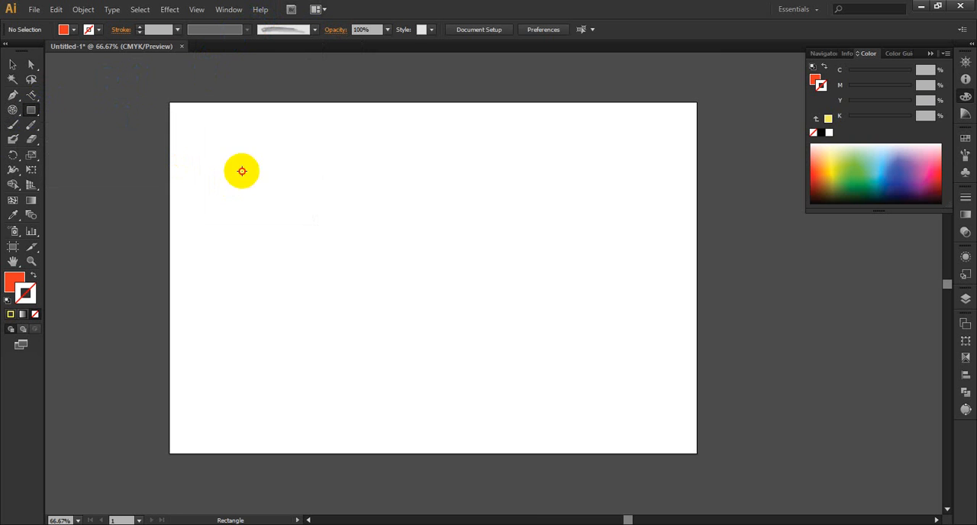
pyautogui.moveTo(253, 179); pyautogui.dragTo(474, 362)
pyautogui.click(12, 64)
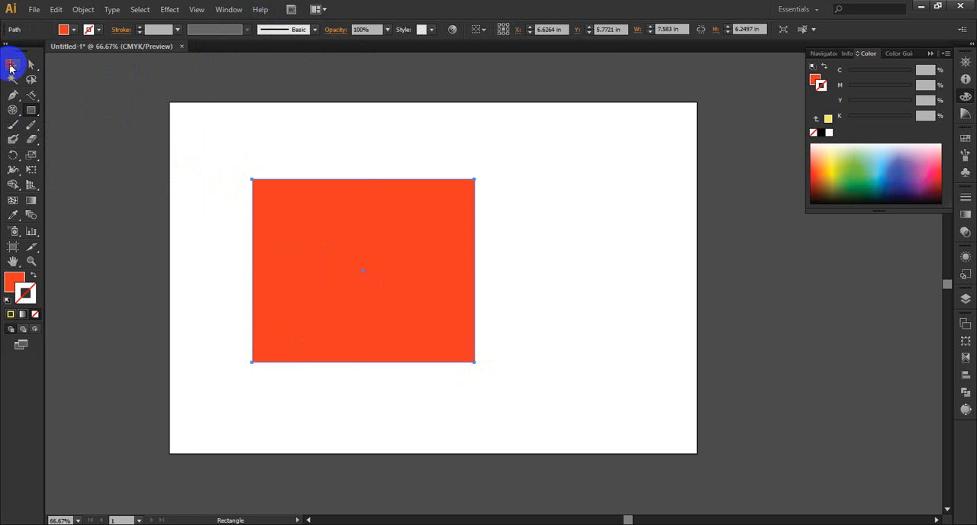
pyautogui.moveTo(336, 218); pyautogui.dragTo(267, 148)
pyautogui.moveTo(405, 290); pyautogui.dragTo(315, 208)
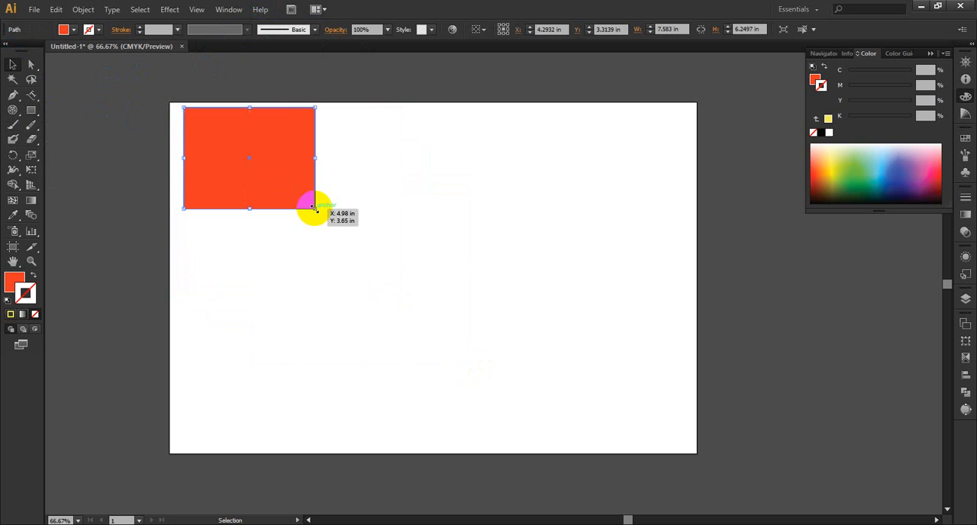
# Step: Draw a rounded rectangle about 3.5 by 3.12 in near the artboard's upper-right corner
pyautogui.moveTo(36, 115); pyautogui.dragTo(81, 125)
pyautogui.moveTo(581, 113); pyautogui.dragTo(684, 204)
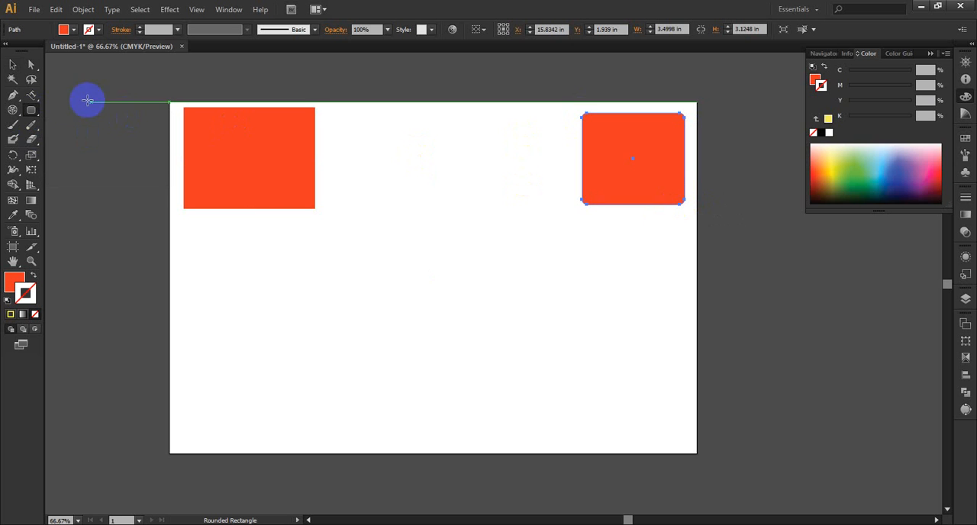
# Step: Draw a seven-sided polygon below the rectangle and move it fully inside the artboard's left edge
pyautogui.moveTo(32, 107); pyautogui.dragTo(90, 153)
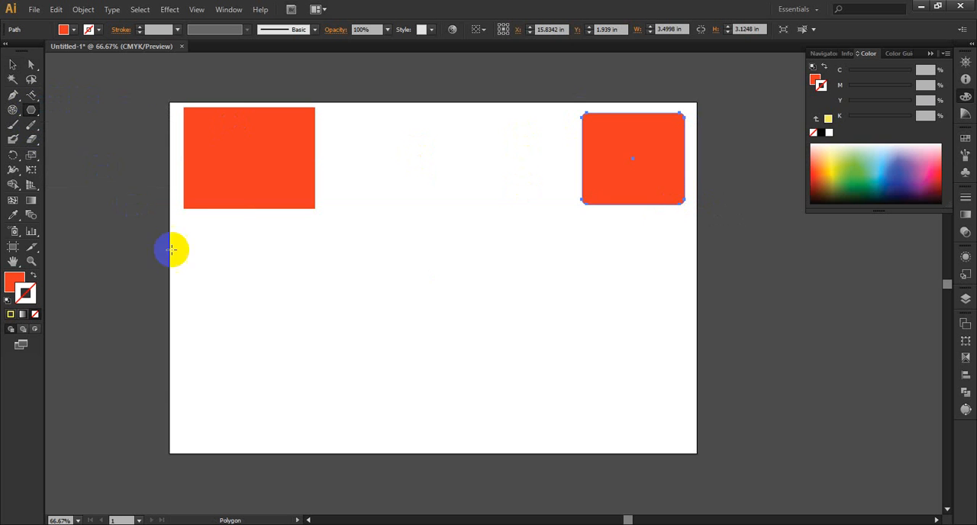
pyautogui.moveTo(257, 297); pyautogui.dragTo(296, 316)
pyautogui.hotkey('ctrl', 'z')
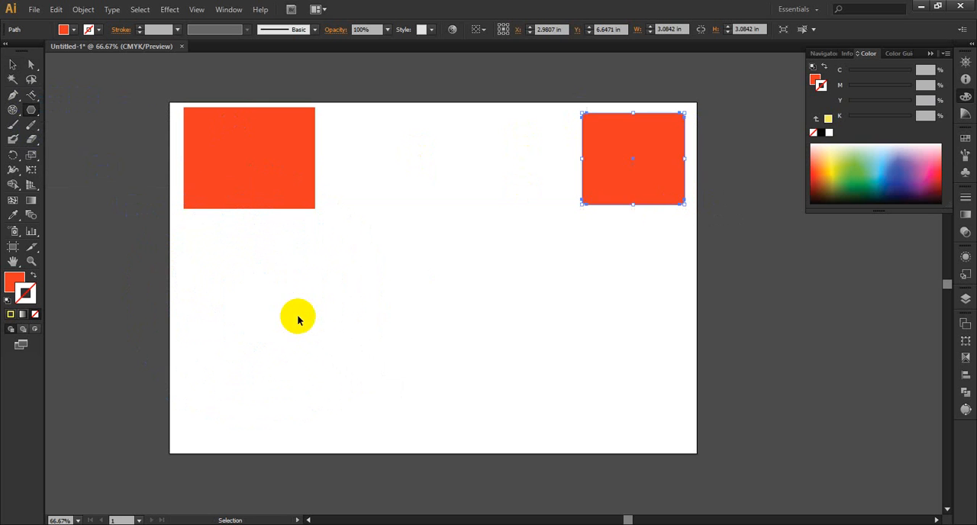
pyautogui.moveTo(196, 283); pyautogui.dragTo(245, 328)
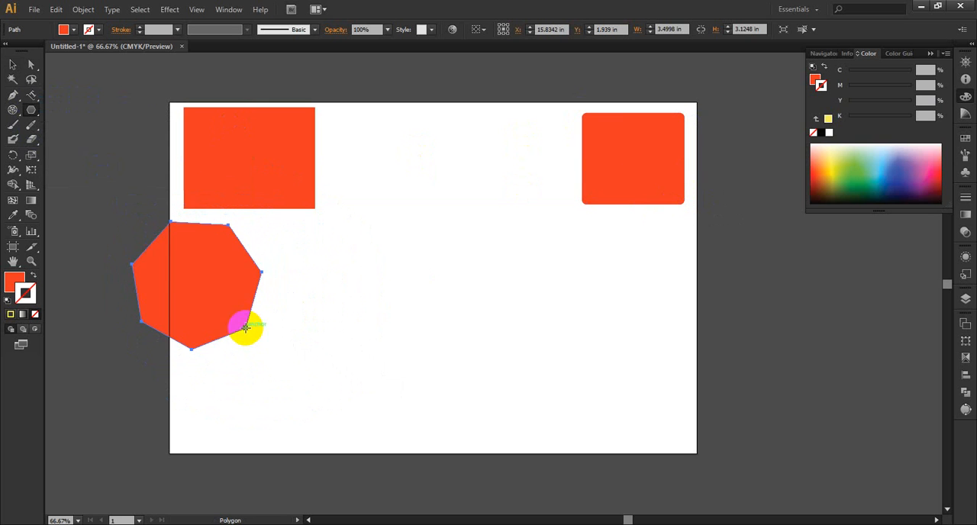
pyautogui.click(12, 64)
pyautogui.click(196, 267)
pyautogui.moveTo(196, 268); pyautogui.dragTo(233, 297)
# Step: Draw an ellipse about 4 by 4.21 in below the rounded rectangle
pyautogui.click(34, 113)
pyautogui.moveTo(36, 117); pyautogui.dragTo(99, 137)
pyautogui.moveTo(519, 243); pyautogui.dragTo(637, 365)
# Step: Draw a tilted five-pointed star about 4.06 by 4.2 in between polygon and ellipse and move it right to about X 8.09 in
pyautogui.moveTo(32, 112); pyautogui.dragTo(73, 168)
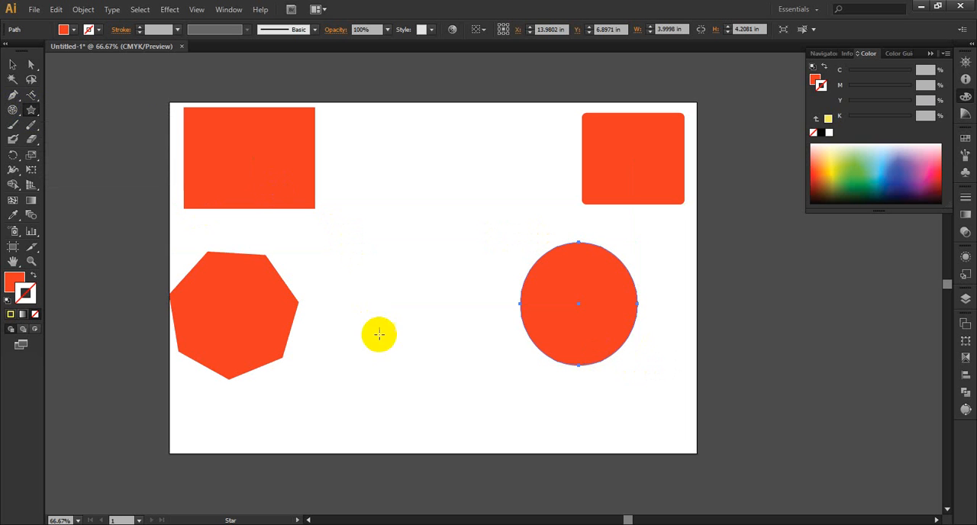
pyautogui.moveTo(362, 361); pyautogui.dragTo(387, 421)
pyautogui.click(23, 68)
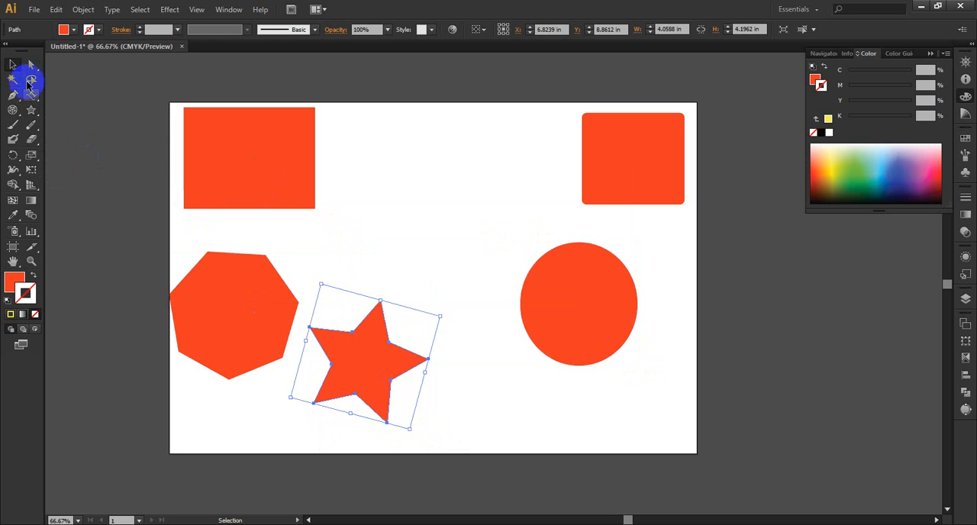
pyautogui.moveTo(375, 388); pyautogui.dragTo(412, 390)
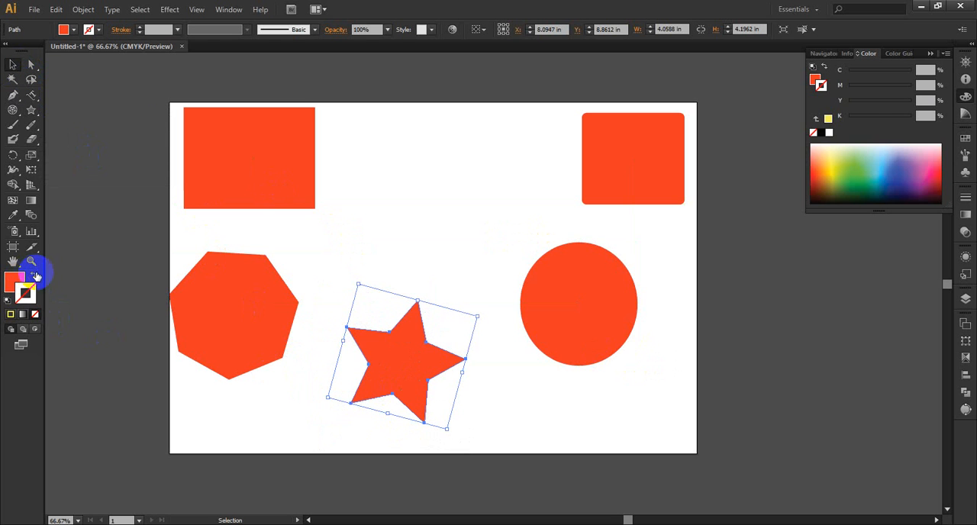
# Step: Give all five shapes no fill and a green stroke of C 45.88, M 0, Y 100, K 0
pyautogui.click(33, 274)
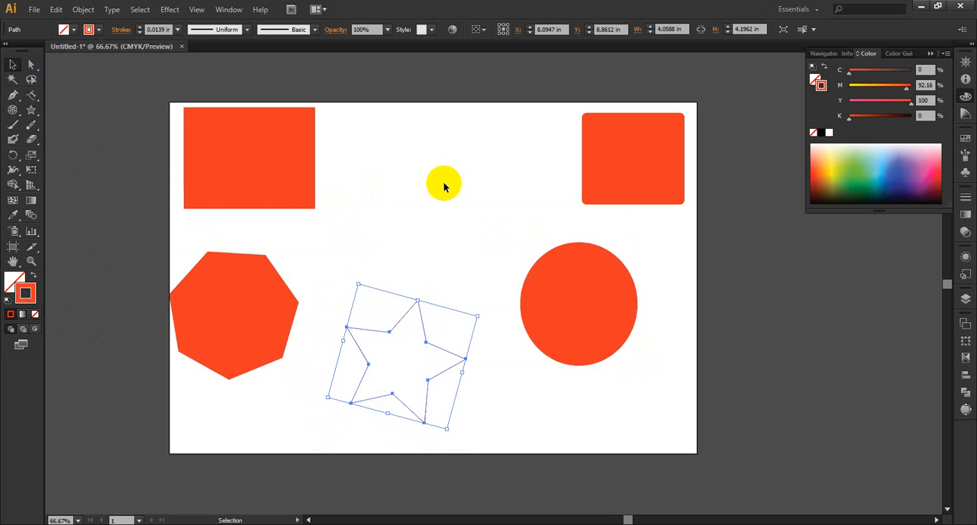
pyautogui.moveTo(715, 133); pyautogui.dragTo(235, 350)
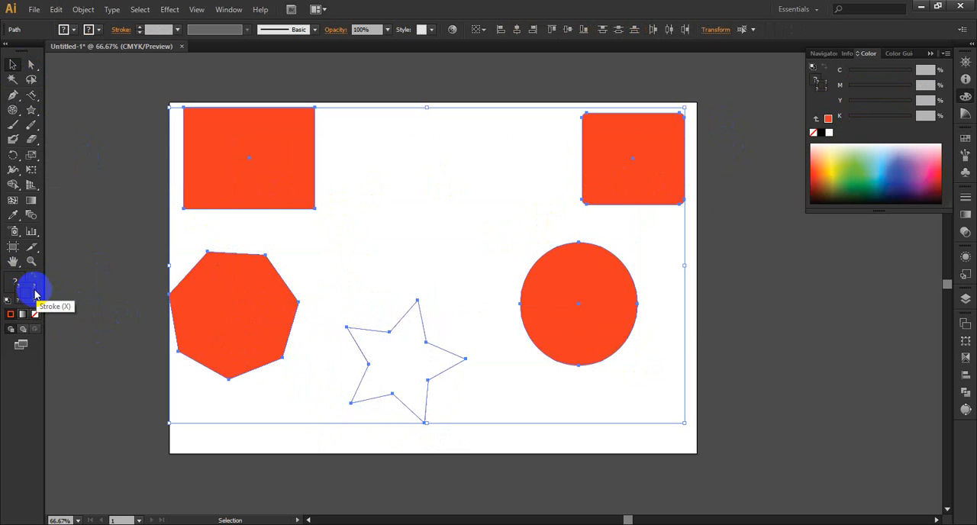
pyautogui.click(843, 168)
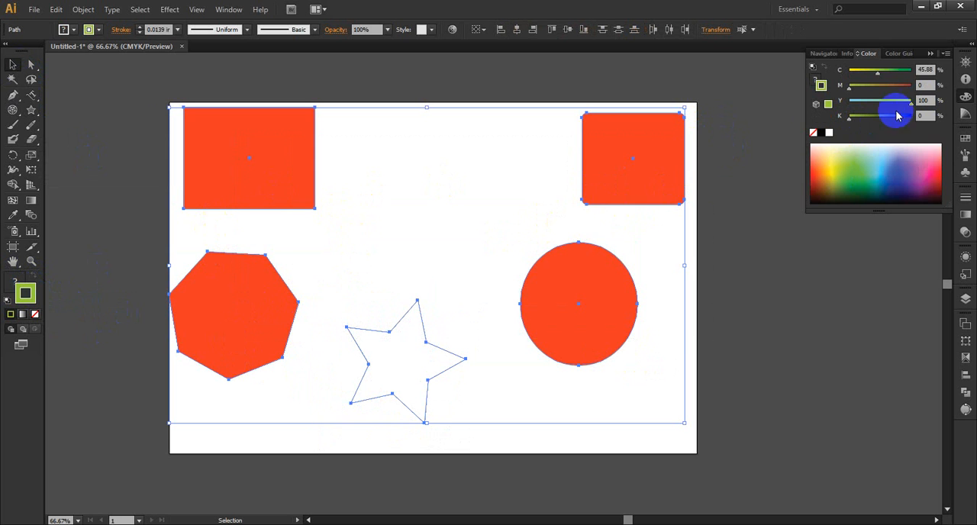
pyautogui.click(13, 280)
pyautogui.click(29, 287)
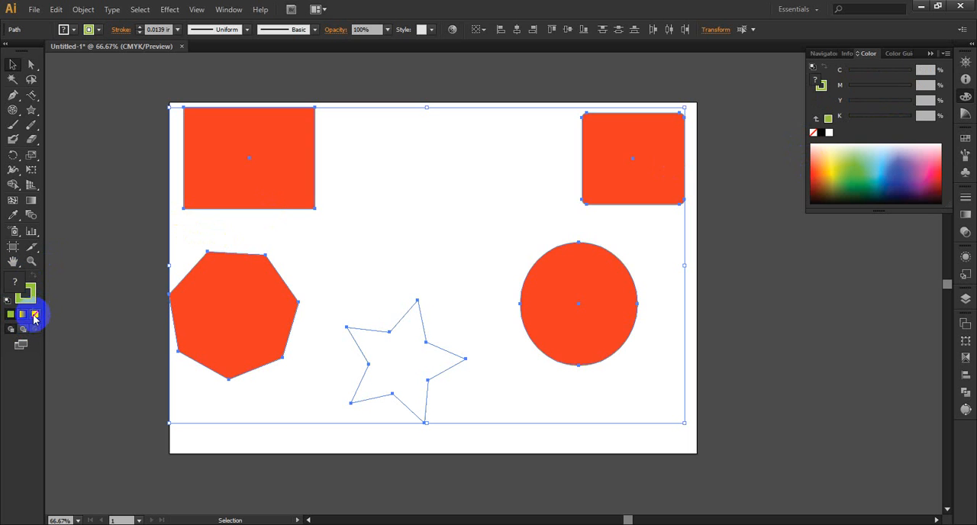
pyautogui.click(35, 315)
pyautogui.click(31, 290)
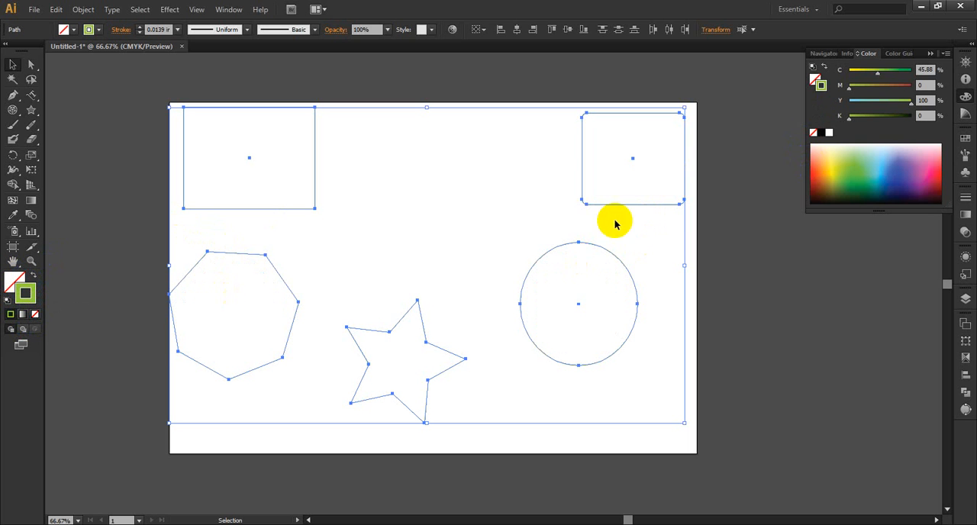
# Step: Apply Width Profile 1 to the strokes of all five shapes and thicken them to 0.375 in
pyautogui.click(141, 27)
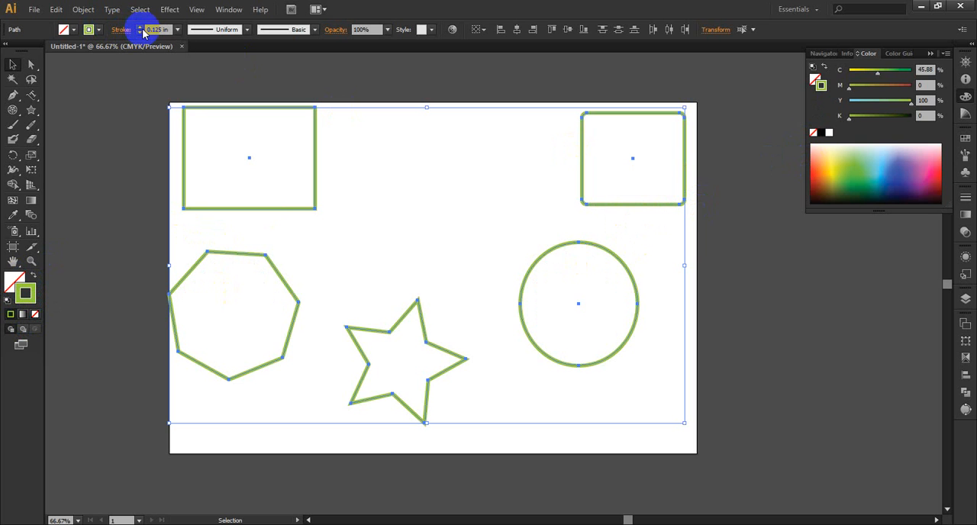
pyautogui.click(141, 28)
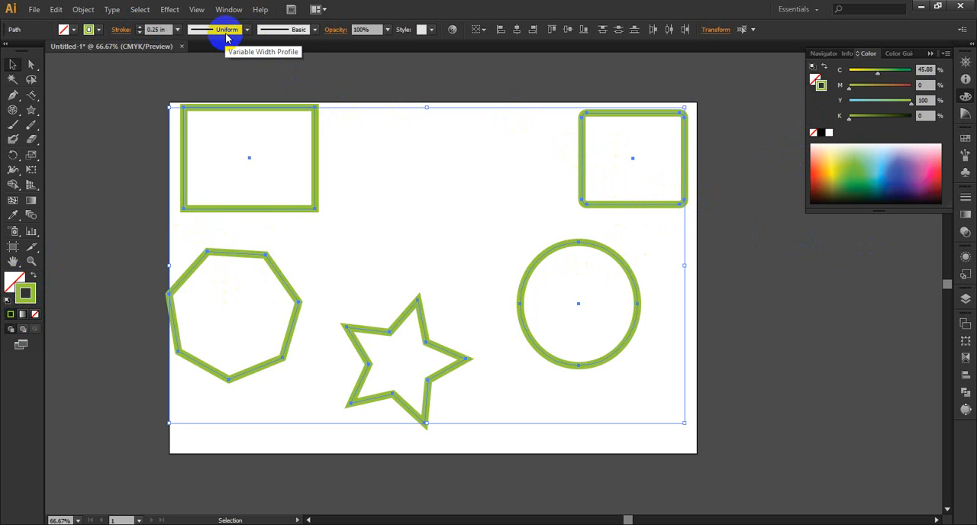
pyautogui.click(247, 30)
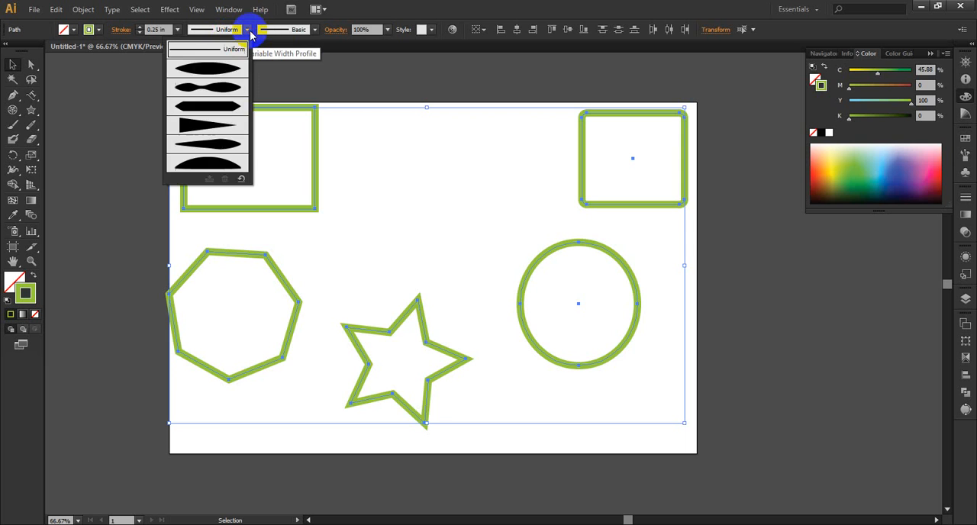
pyautogui.click(234, 68)
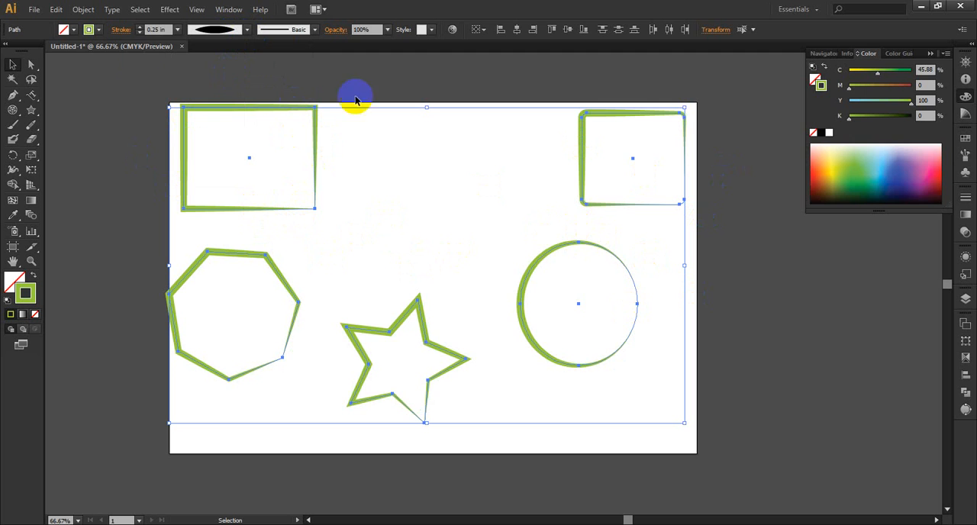
pyautogui.click(140, 29)
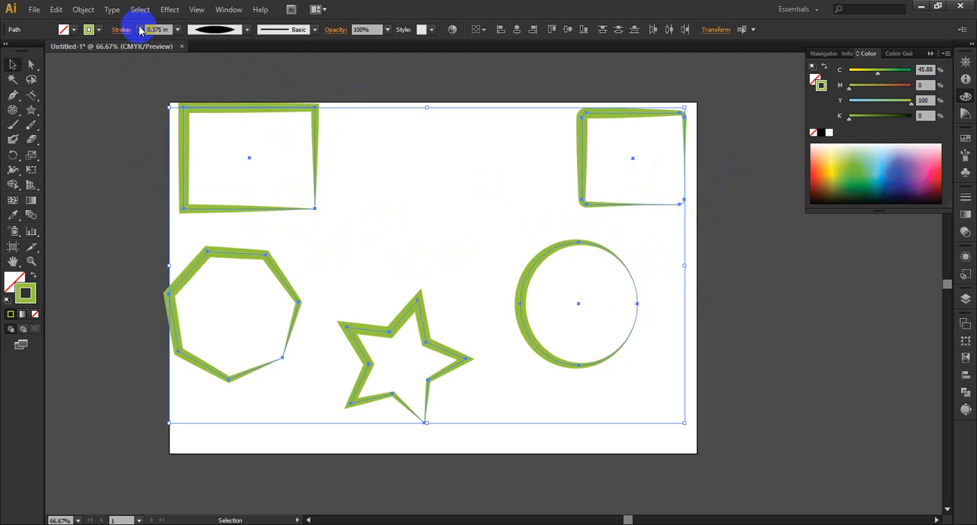
# Step: Try Width Profiles 2, 3 and 4 in turn on the strokes of all five shapes
pyautogui.click(245, 30)
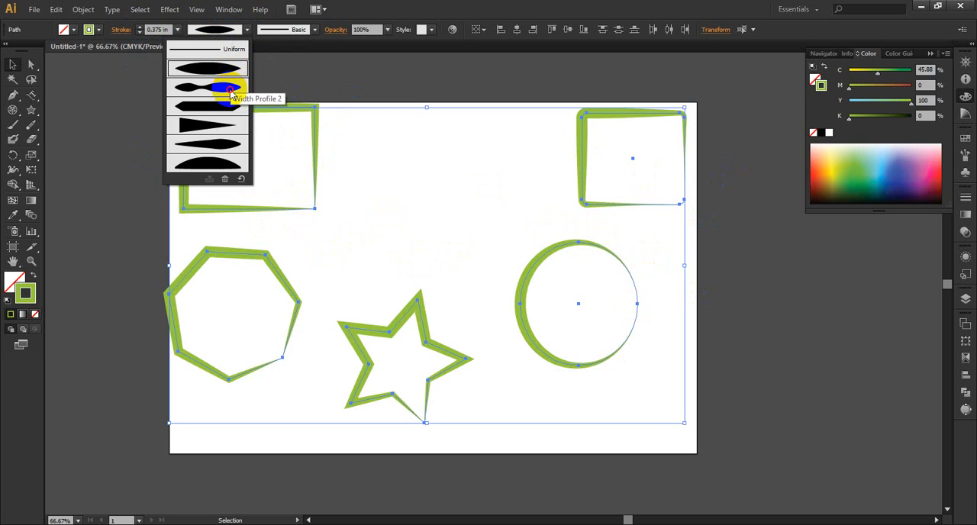
pyautogui.click(229, 90)
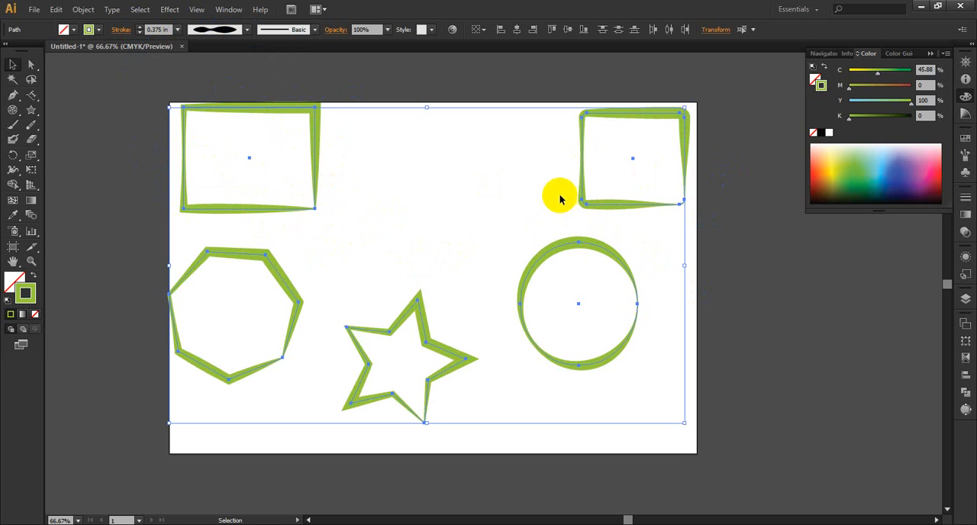
pyautogui.click(241, 30)
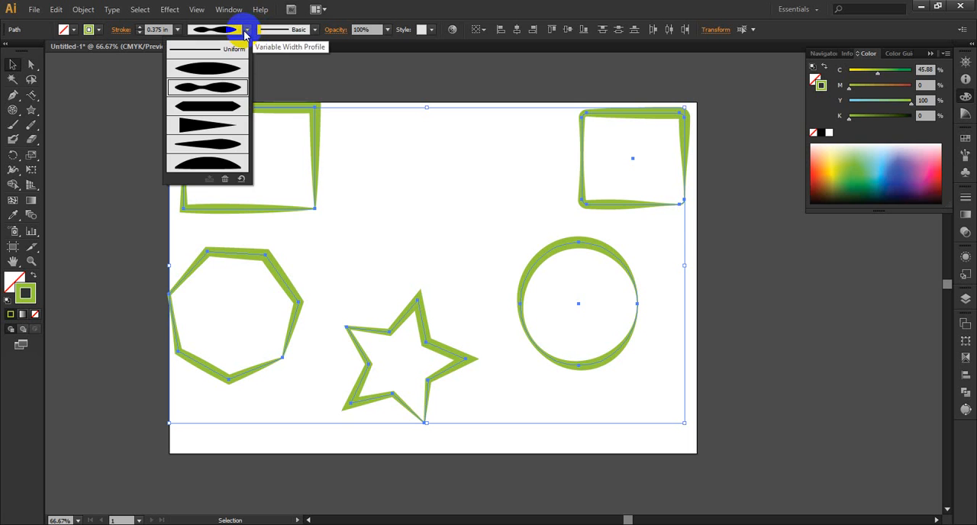
pyautogui.click(233, 114)
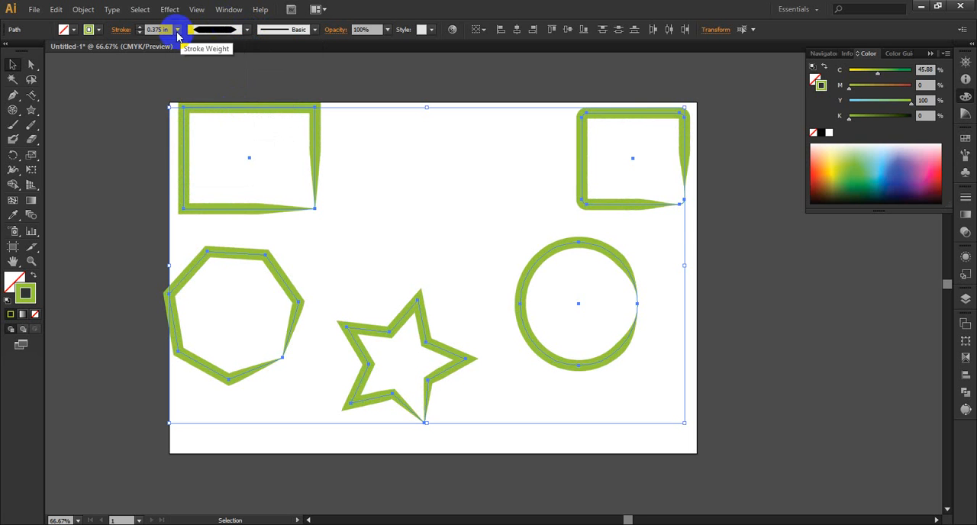
pyautogui.click(247, 30)
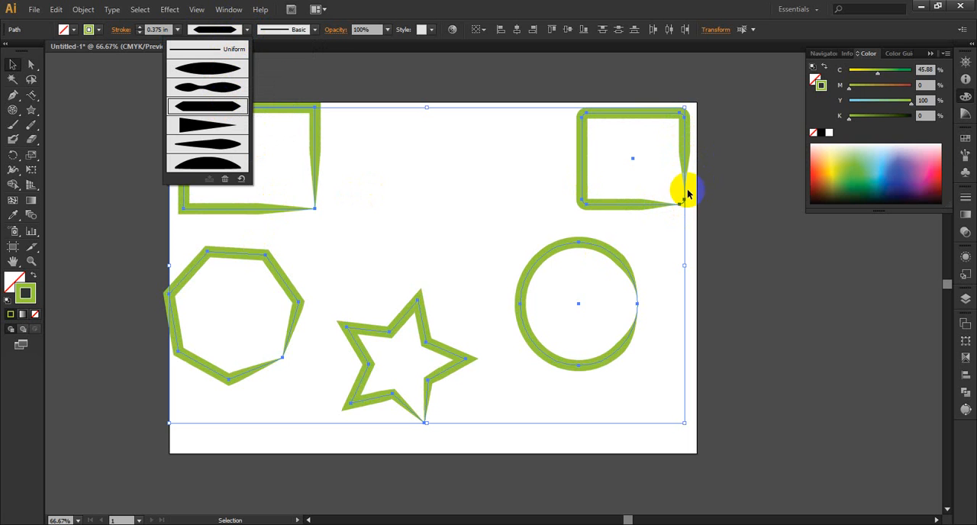
pyautogui.click(214, 133)
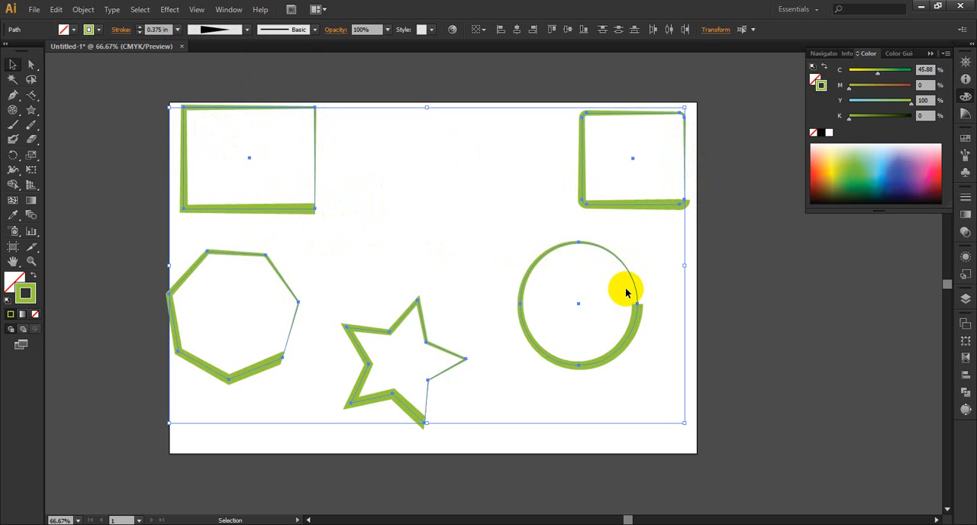
# Step: Apply Width Profile 5 and then Width Profile 6 to the strokes of all five shapes
pyautogui.click(247, 29)
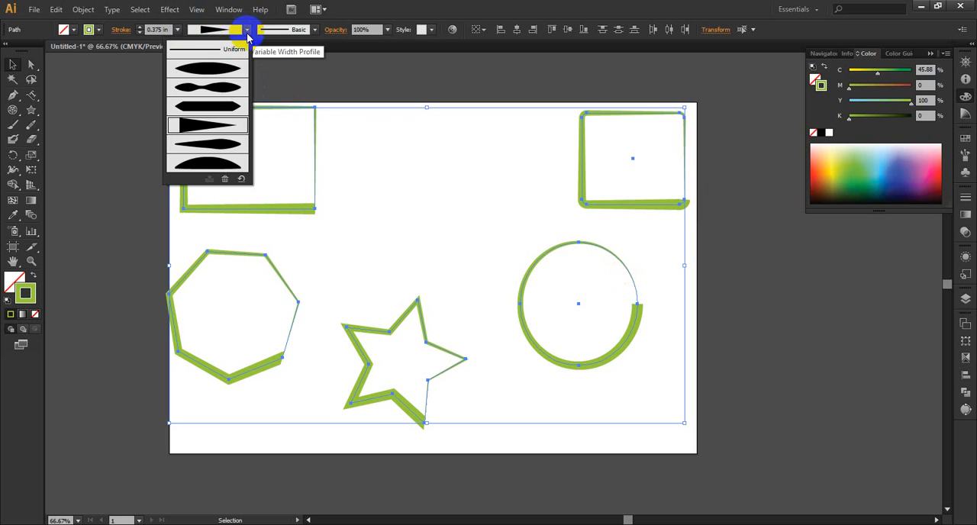
pyautogui.click(227, 160)
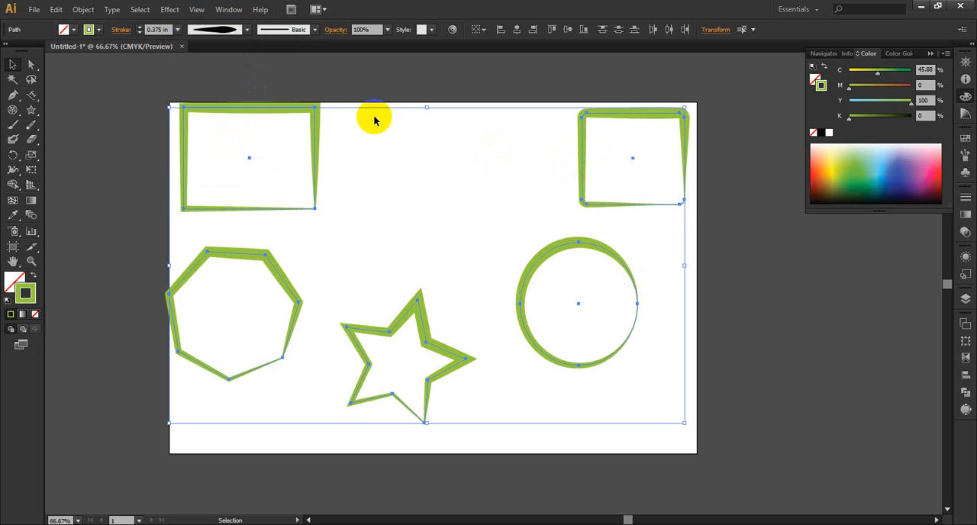
pyautogui.click(248, 29)
pyautogui.click(227, 172)
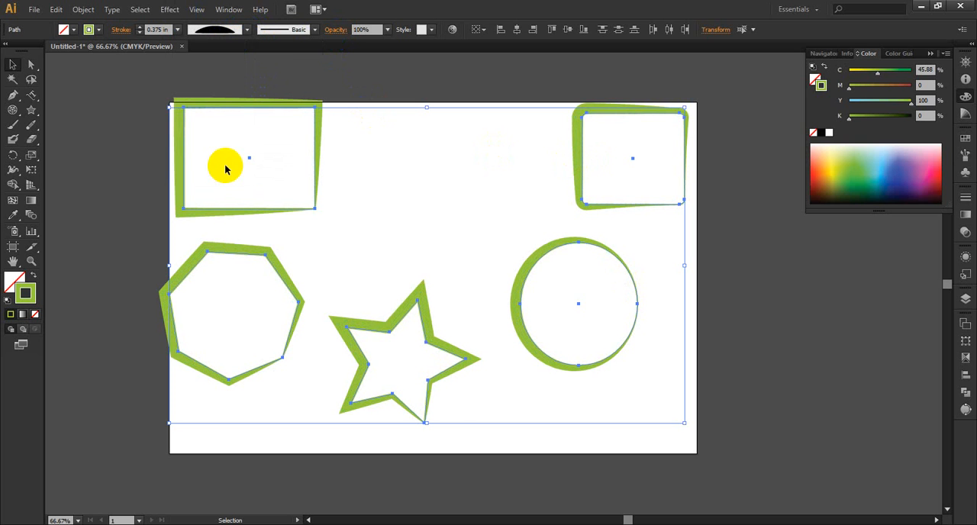
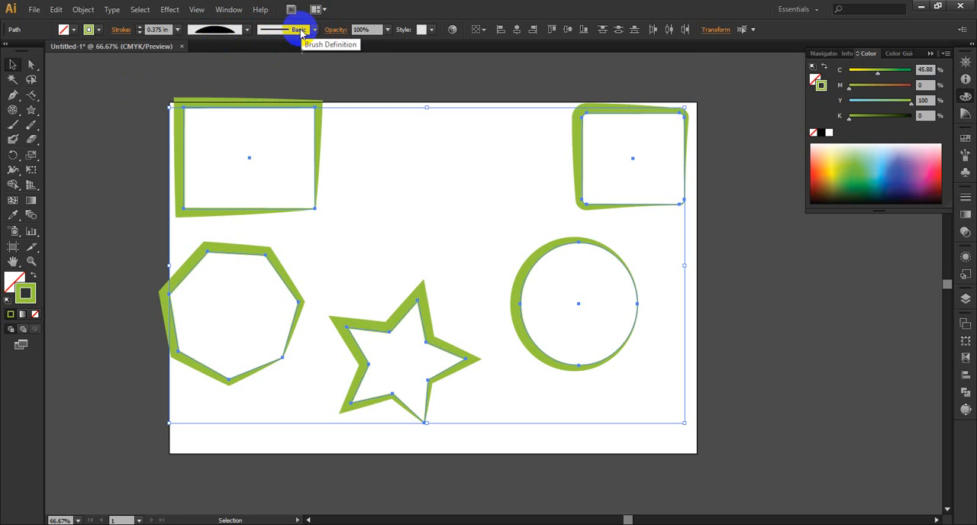
# Step: Paint a long horizontal Paintbrush stroke, about 10 in wide, just below the artboard
pyautogui.click(12, 122)
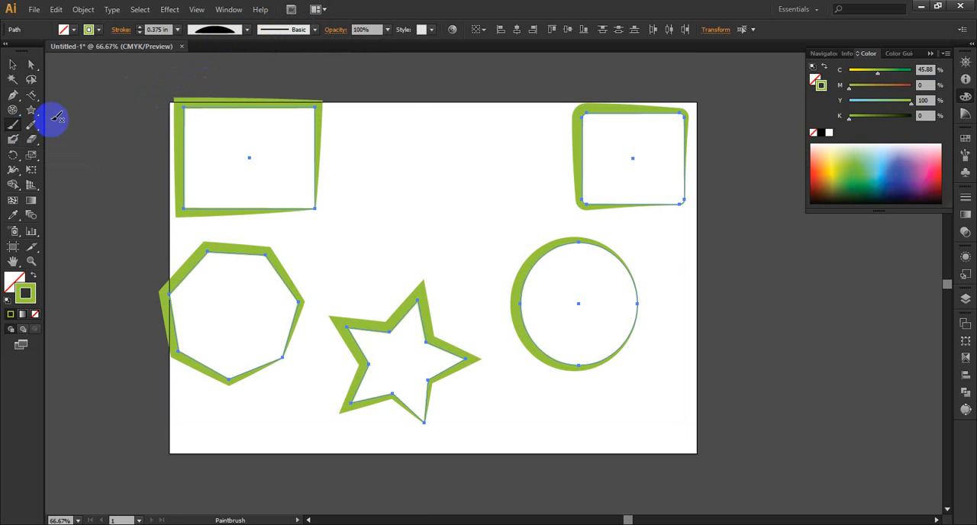
pyautogui.scroll(-3, 297, 147)
pyautogui.moveTo(233, 350); pyautogui.dragTo(549, 347)
# Step: Move the painted stroke onto the lower part of the artboard and the star up between the heptagon and circle
pyautogui.click(32, 79)
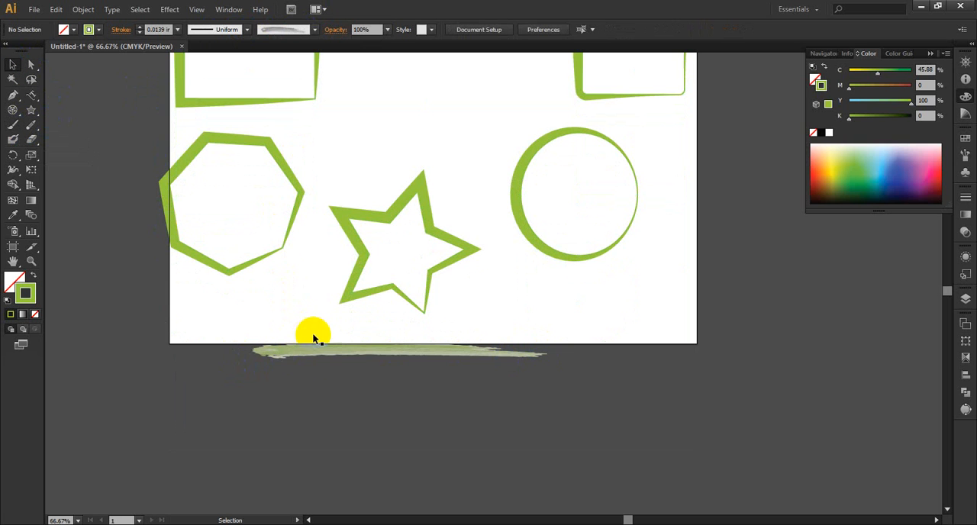
pyautogui.moveTo(322, 361); pyautogui.dragTo(326, 336)
pyautogui.click(431, 224)
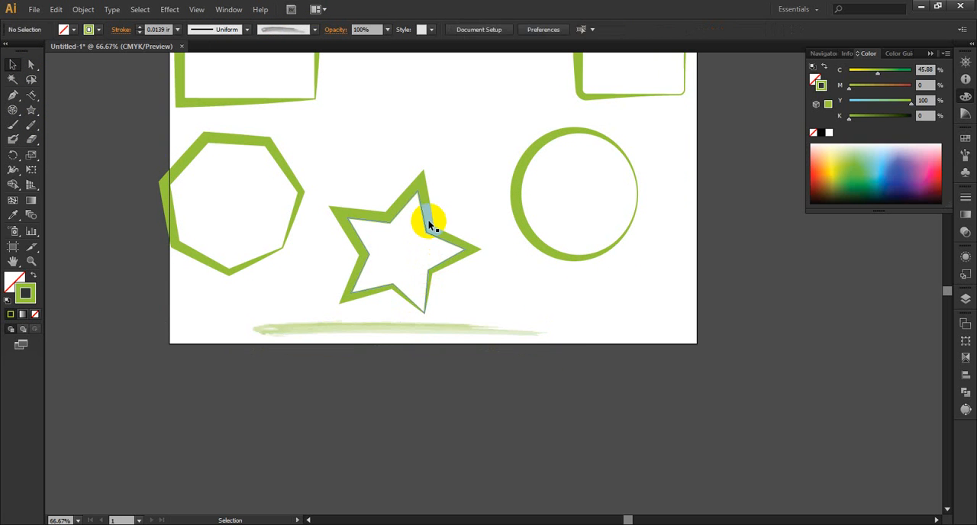
pyautogui.click(427, 220)
pyautogui.moveTo(425, 191); pyautogui.dragTo(441, 79)
pyautogui.click(394, 333)
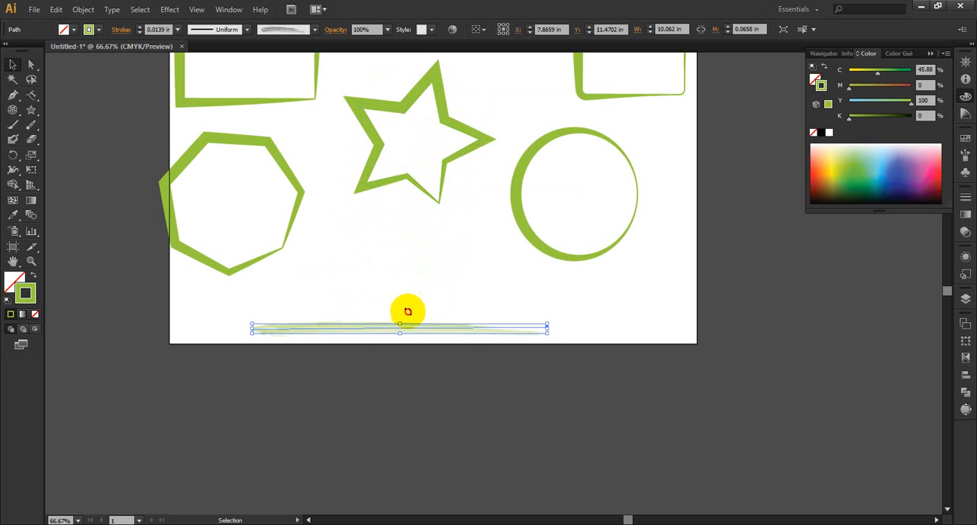
pyautogui.moveTo(380, 333); pyautogui.dragTo(392, 297)
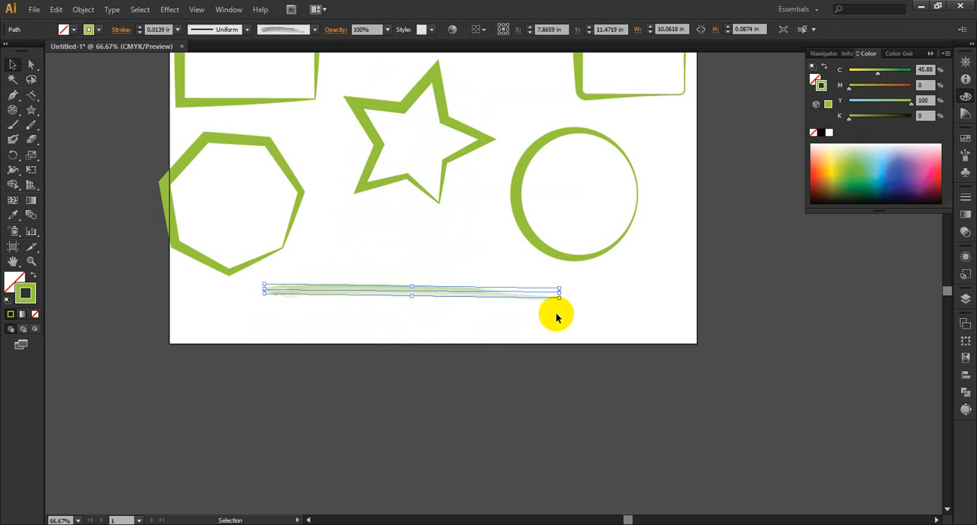
# Step: Give the painted line the Basic brush and a stroke weight of 0.25 in
pyautogui.click(314, 29)
pyautogui.scroll(5, 282, 120)
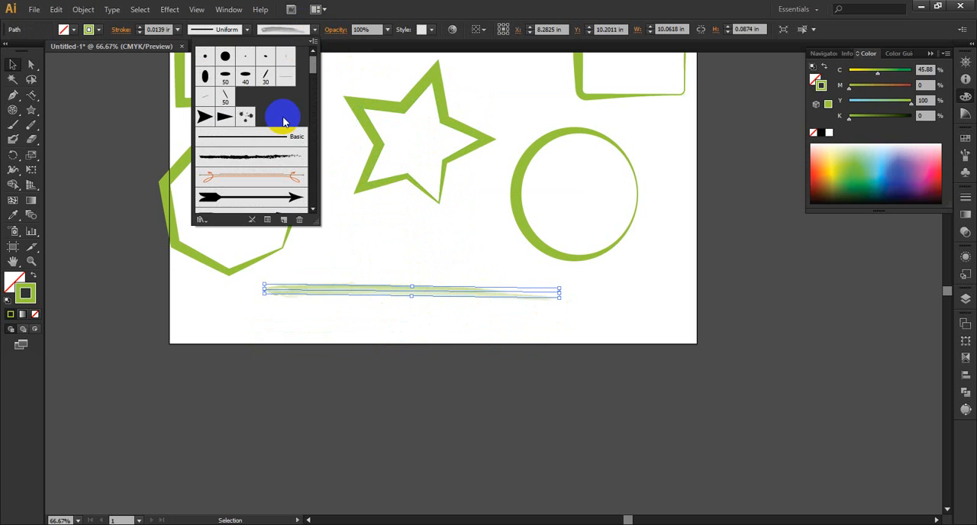
pyautogui.click(263, 139)
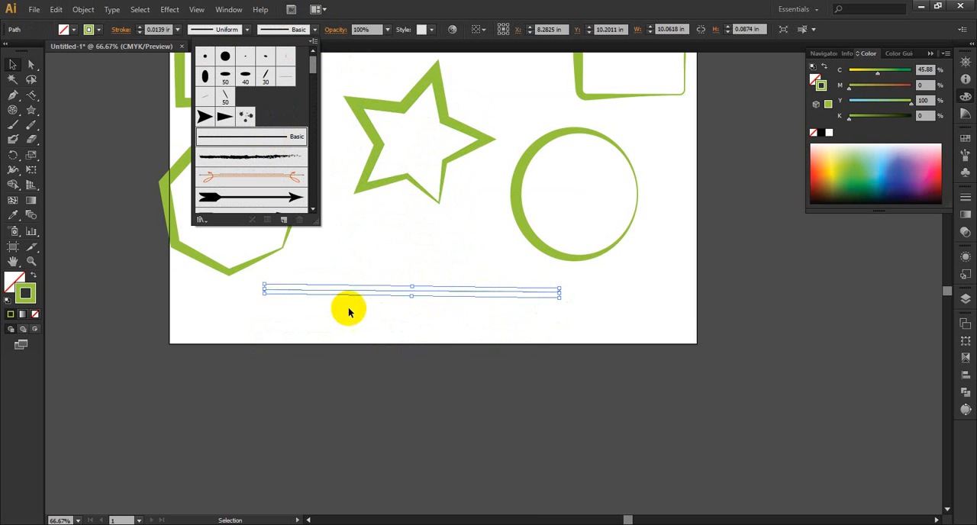
pyautogui.click(141, 28)
pyautogui.click(141, 27)
pyautogui.click(140, 27)
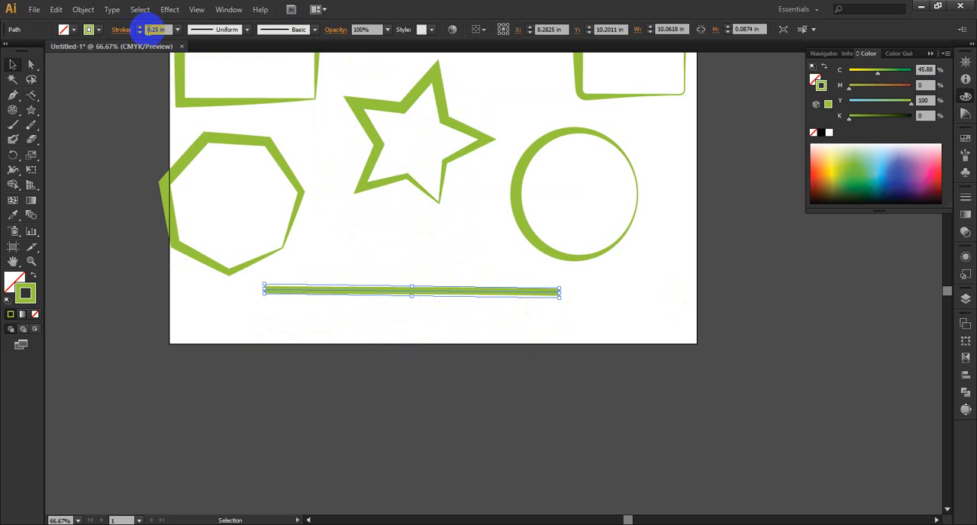
pyautogui.click(622, 291)
# Step: Apply the Arrow 2.01 brush from the Arrows_Special library to the line and set its stroke weight to 0.125 in
pyautogui.click(488, 291)
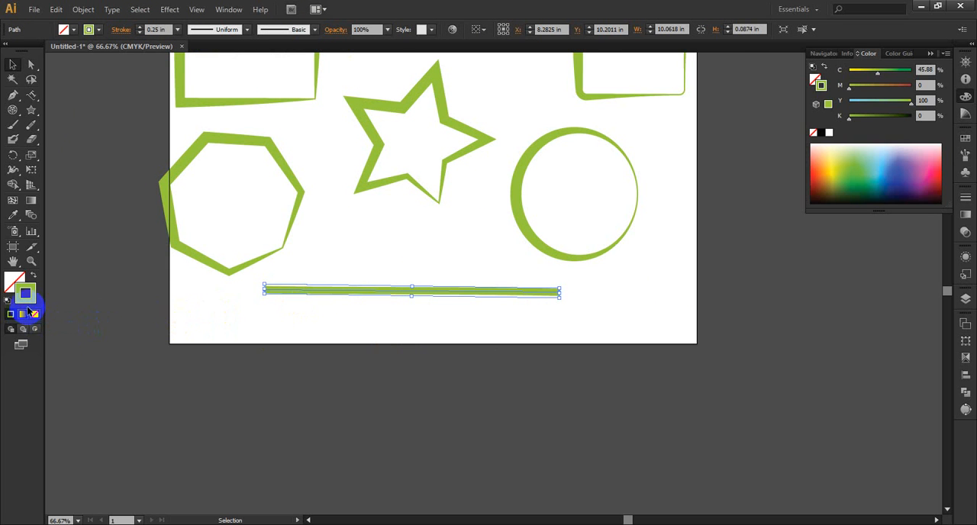
pyautogui.click(314, 30)
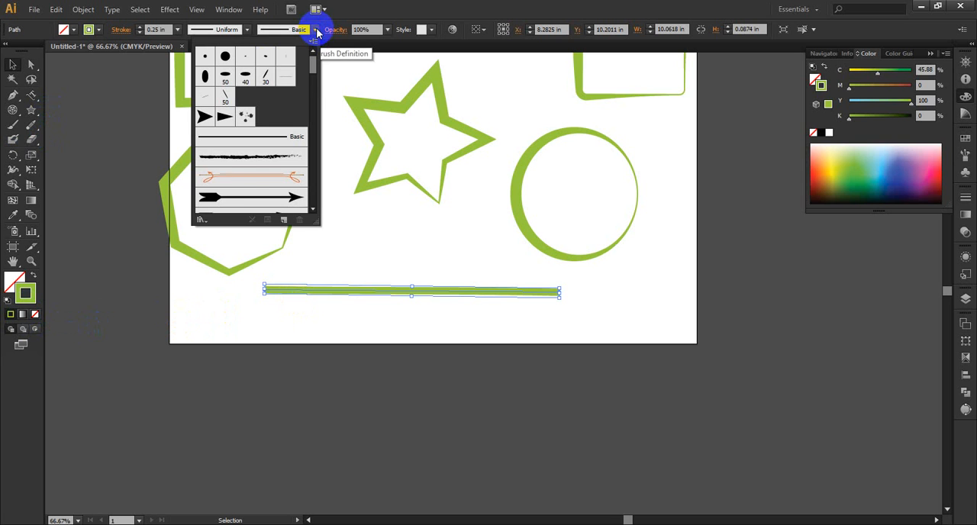
pyautogui.click(201, 221)
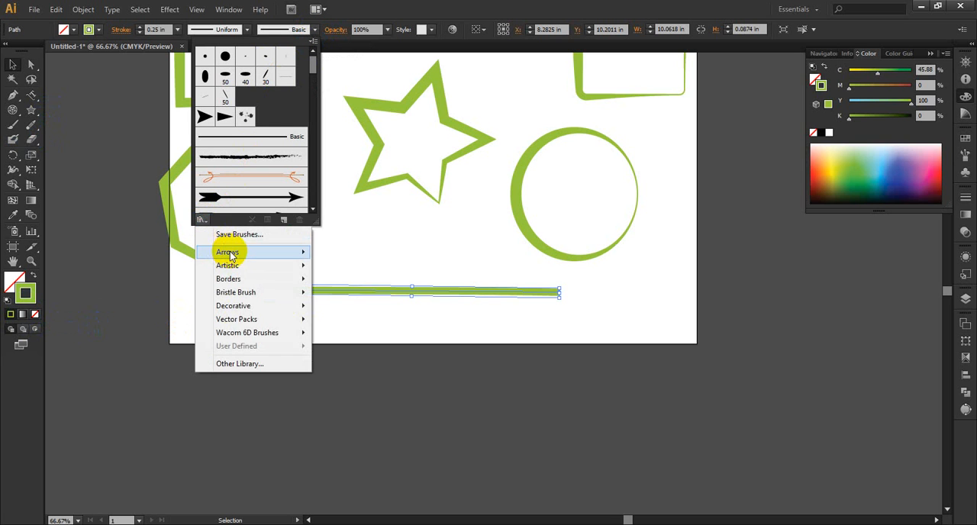
pyautogui.moveTo(241, 252)
pyautogui.click(351, 253)
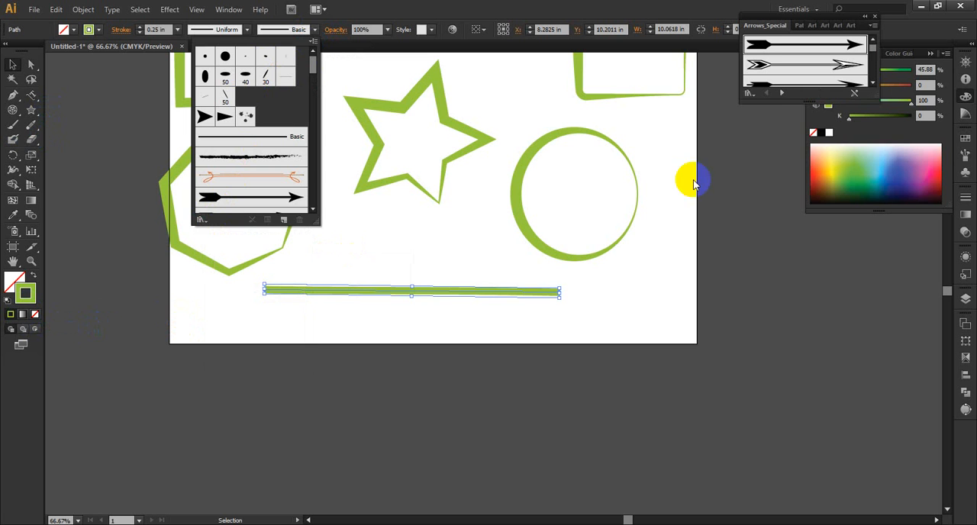
pyautogui.click(830, 45)
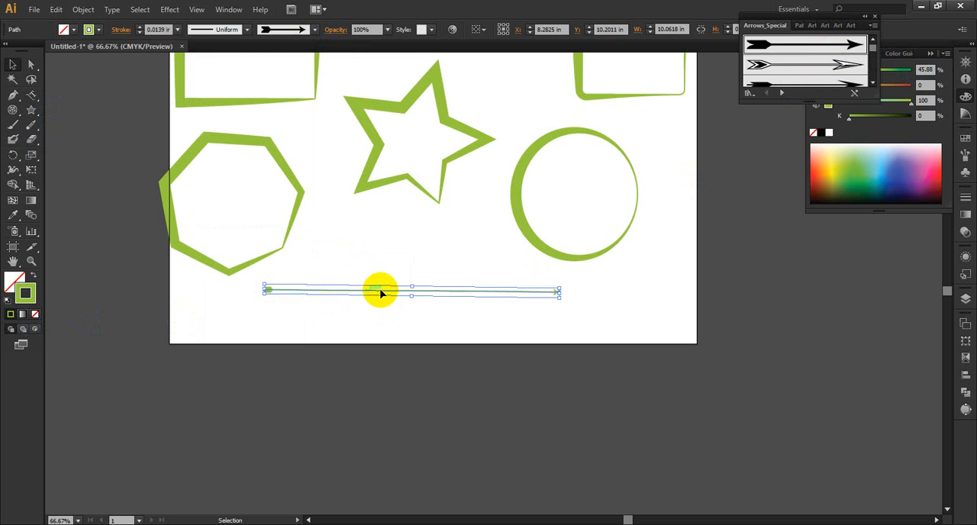
pyautogui.click(141, 28)
pyautogui.click(140, 27)
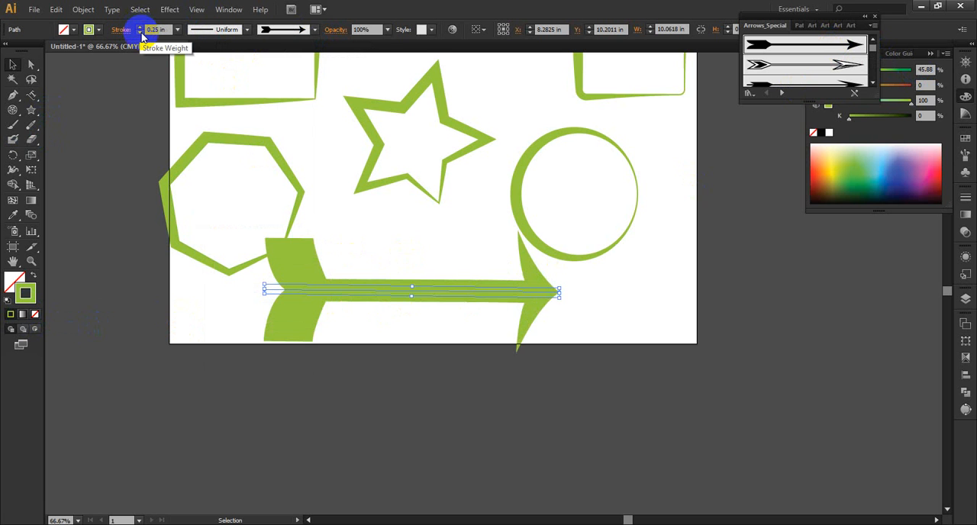
pyautogui.click(140, 33)
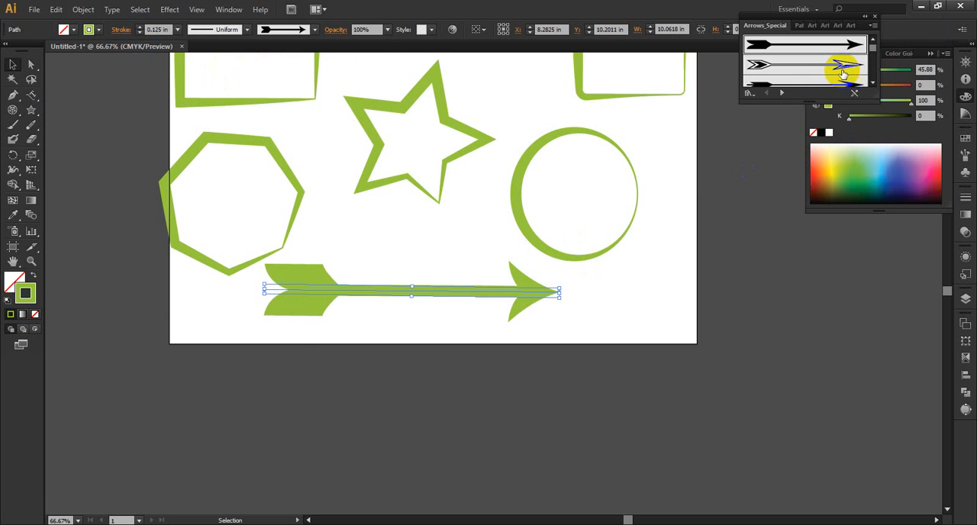
# Step: Try the next two arrow brushes and the feathered arrow with a triangular head on the line
pyautogui.click(842, 68)
pyautogui.click(835, 81)
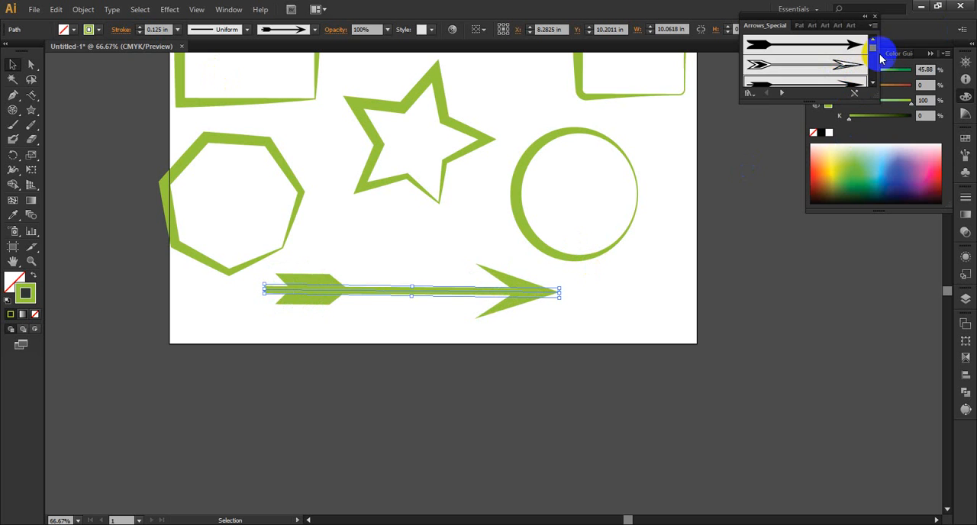
pyautogui.scroll(-2, 876, 64)
pyautogui.click(873, 83)
pyautogui.click(838, 49)
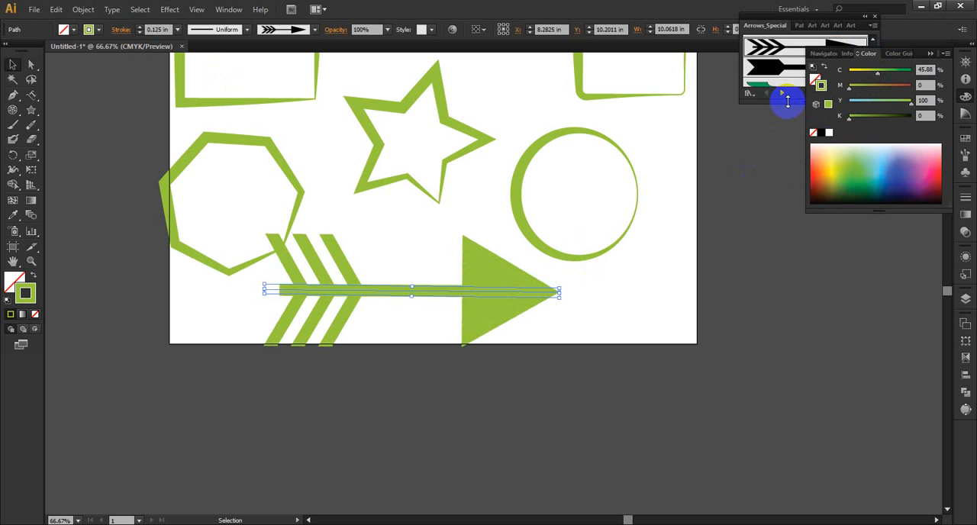
# Step: Enlarge the Arrows_Special library and try its pointing-hand, curved black, tan 3D and green ribbon arrows on the line
pyautogui.moveTo(770, 99); pyautogui.dragTo(814, 377)
pyautogui.click(813, 211)
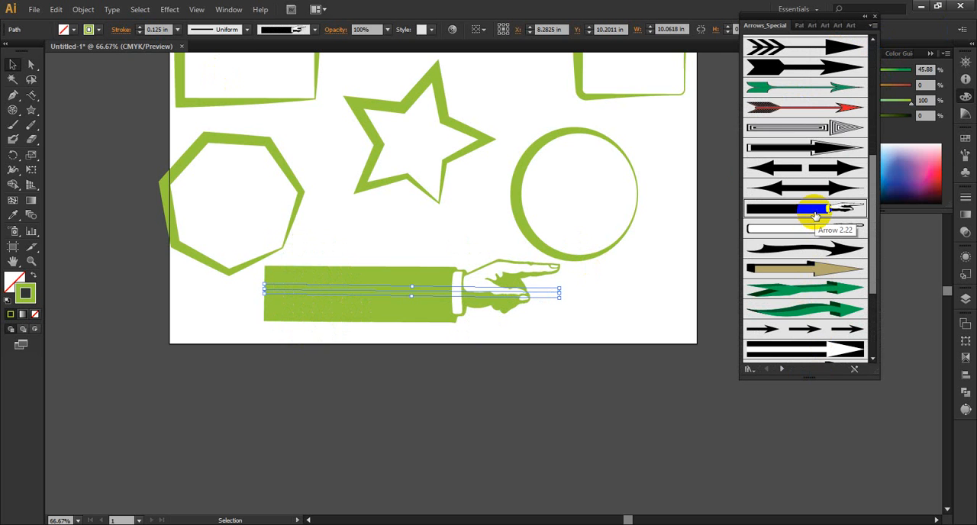
pyautogui.click(811, 229)
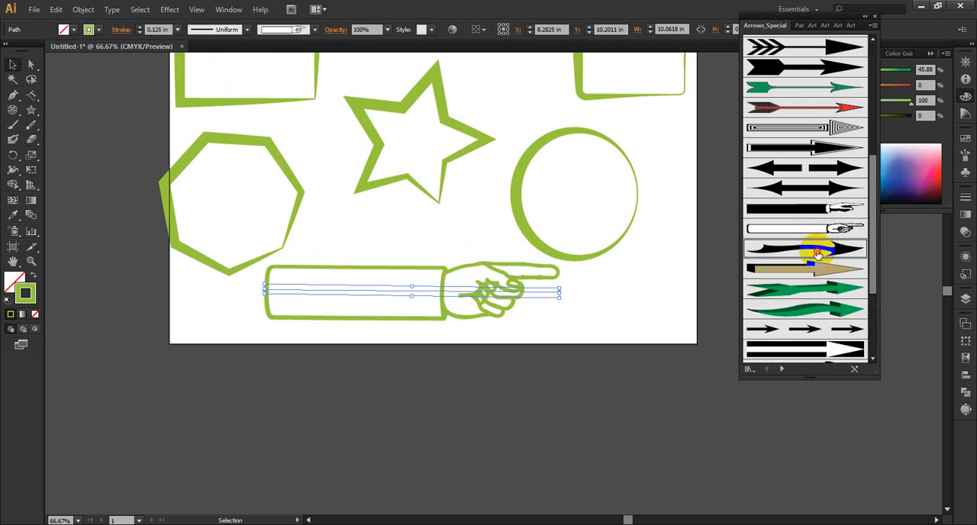
pyautogui.click(813, 250)
pyautogui.click(815, 269)
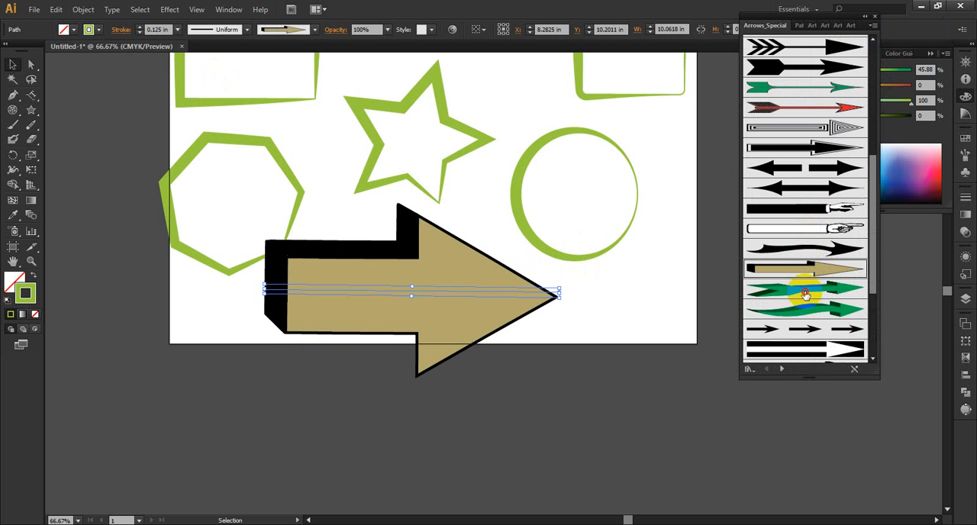
pyautogui.click(805, 289)
pyautogui.click(813, 310)
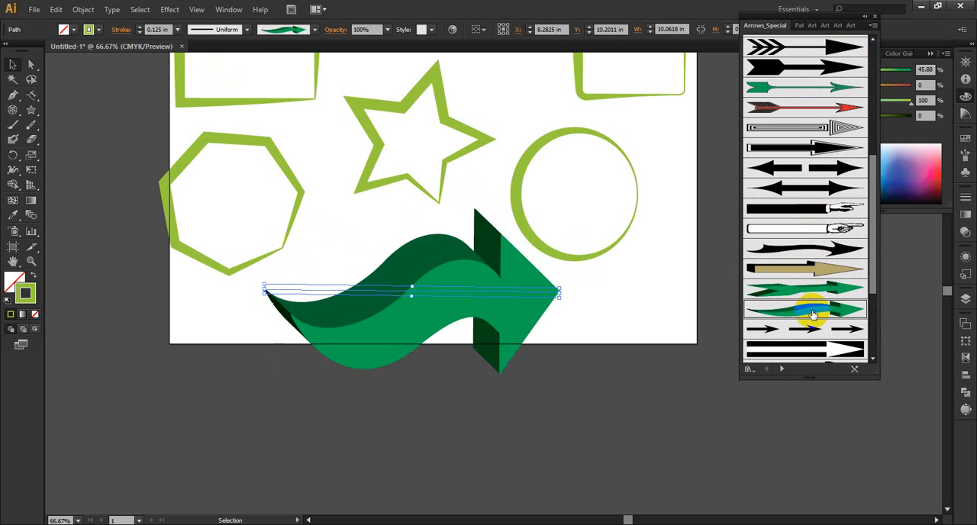
# Step: Try the white arrow brush with a notched tail and the outlined Arrow 2.30 brush on the line
pyautogui.scroll(-4, 832, 273)
pyautogui.click(825, 259)
pyautogui.click(826, 255)
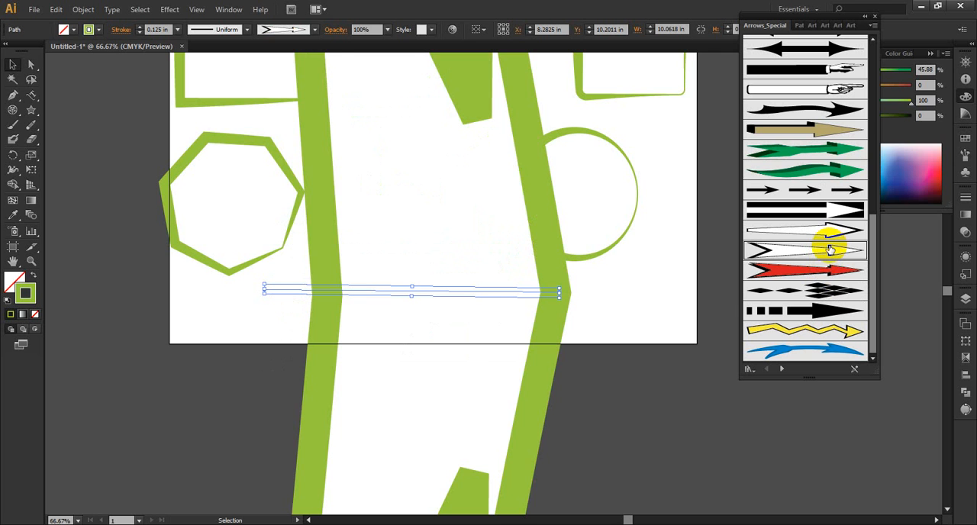
pyautogui.click(836, 229)
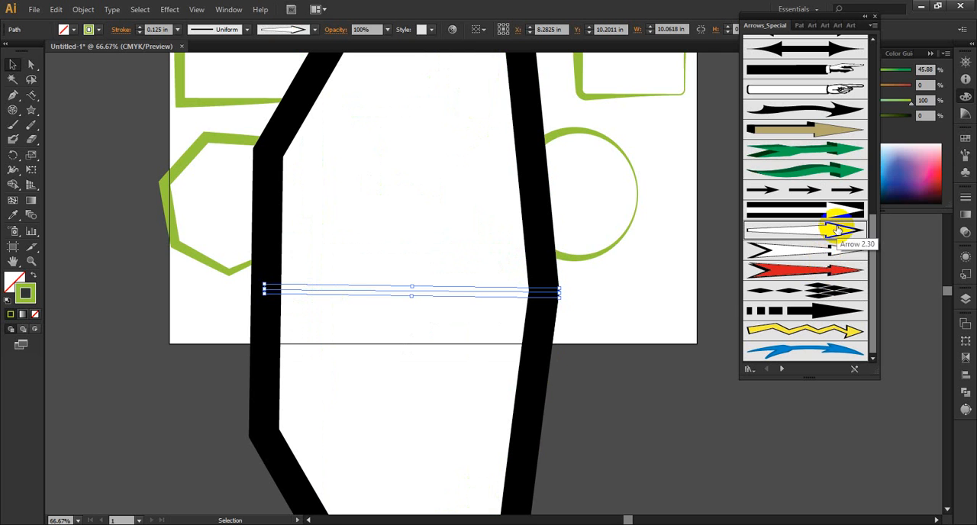
# Step: Set the line's stroke weight to 0 and back to 0.125 in, and stretch the line to about 14.74 in wide
pyautogui.click(155, 30)
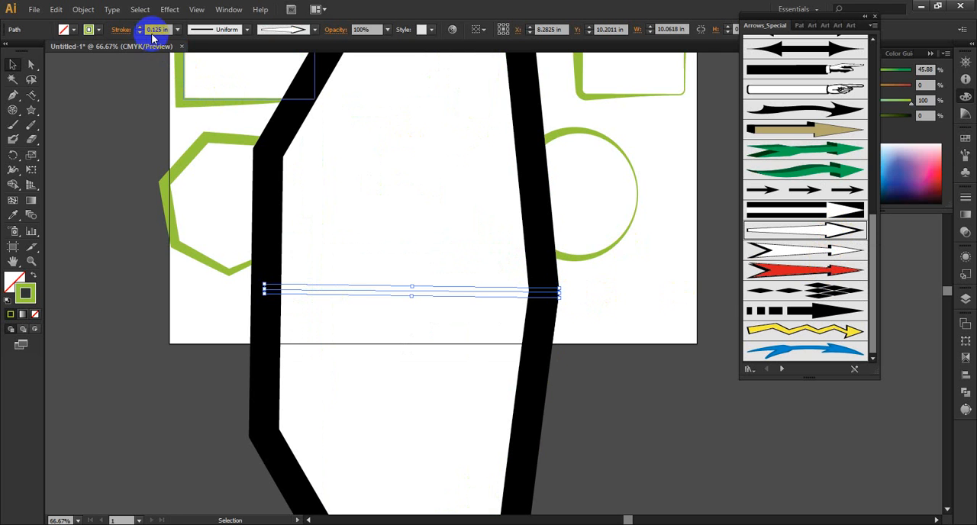
pyautogui.write('0')
pyautogui.press('Return')
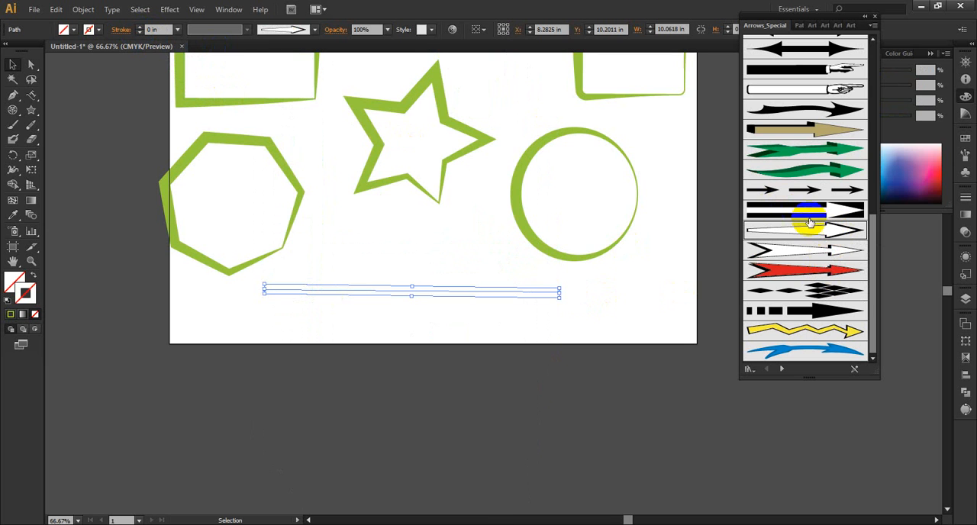
pyautogui.click(140, 29)
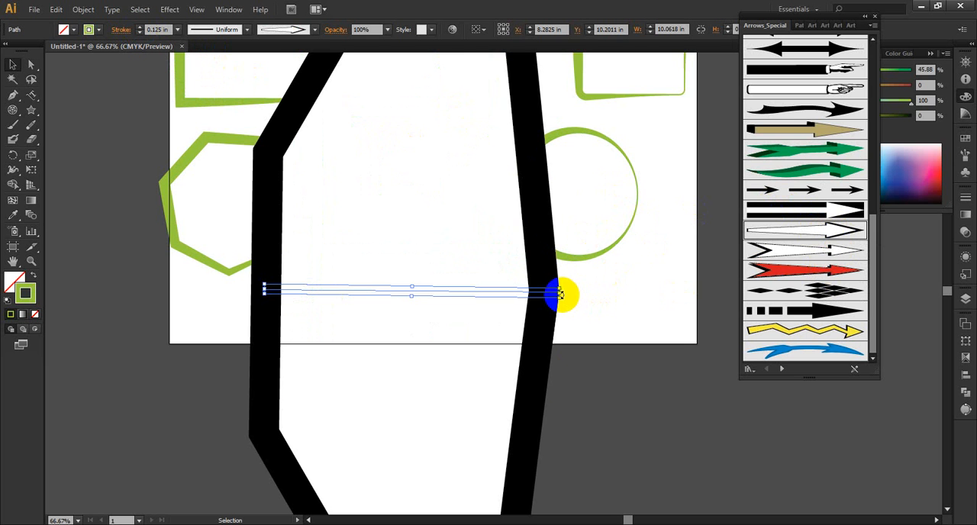
pyautogui.moveTo(558, 292); pyautogui.dragTo(694, 292)
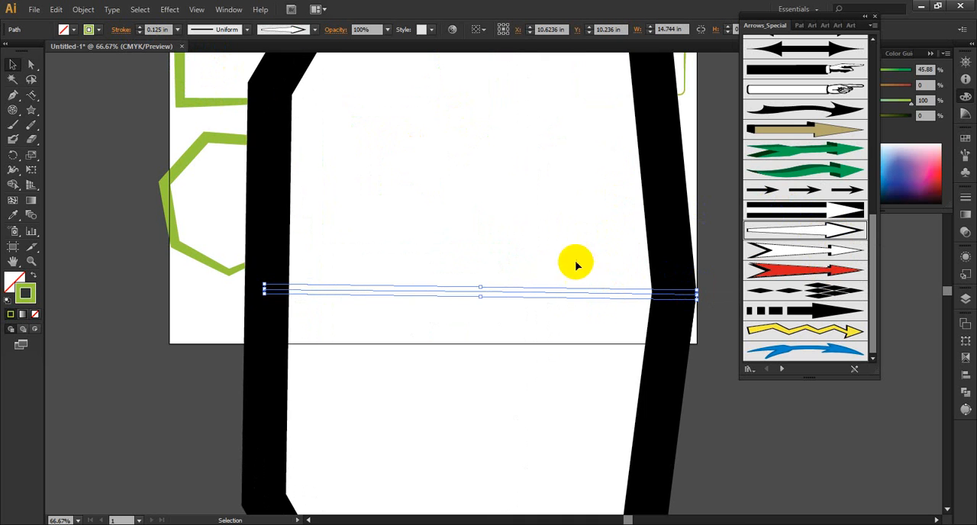
# Step: Try the red Arrow 2.32, the diamond-pattern arrow and the segmented-tail arrow brushes on the line
pyautogui.click(828, 274)
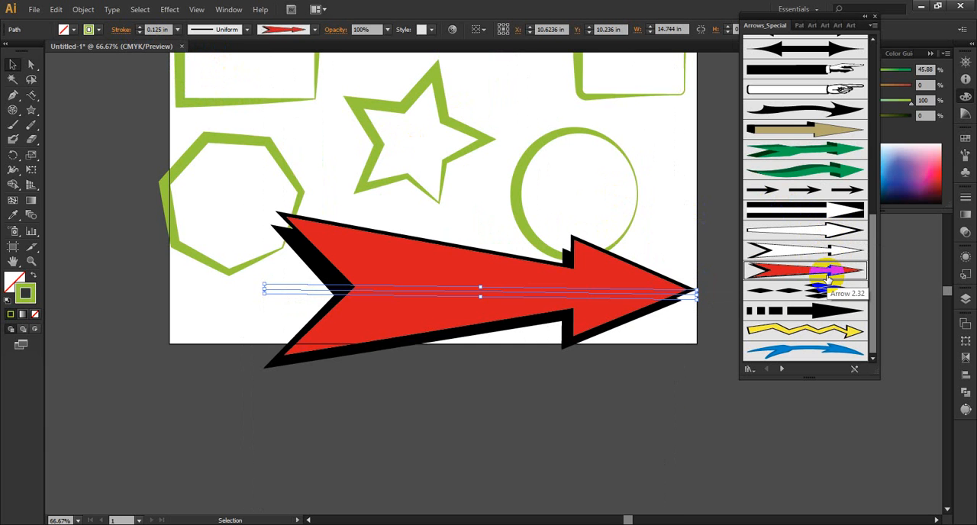
pyautogui.click(828, 293)
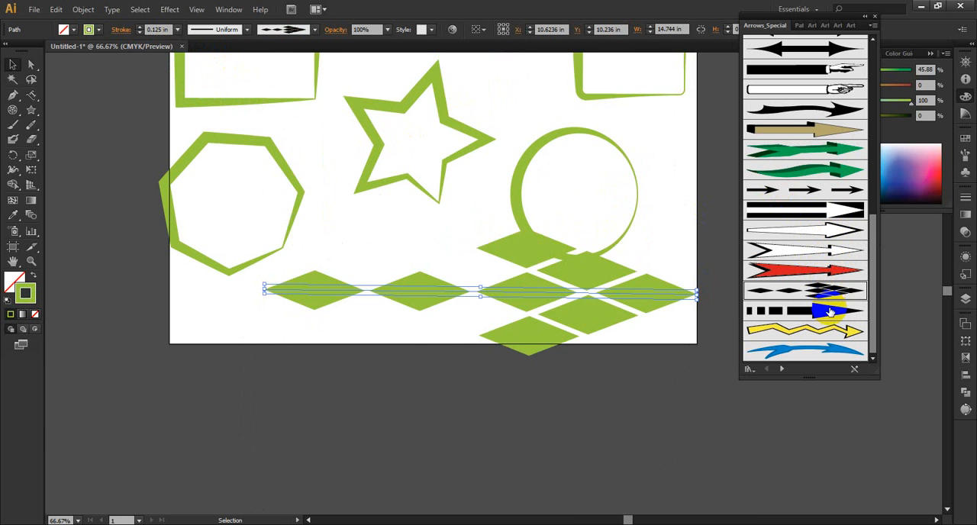
pyautogui.click(830, 311)
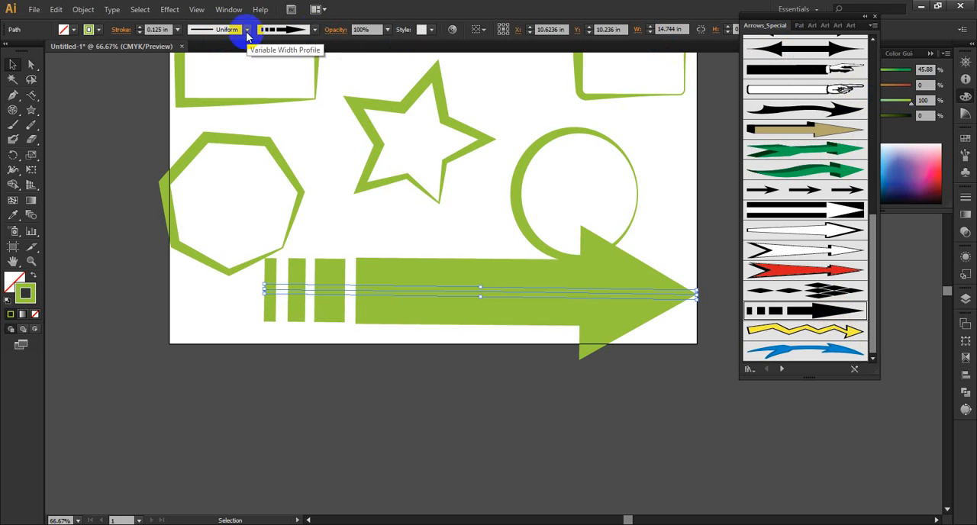
# Step: Load the Arrows_Standard brush library and try its tapered wedge arrow and its thin, medium and thick triangular-head arrows on the line
pyautogui.click(781, 370)
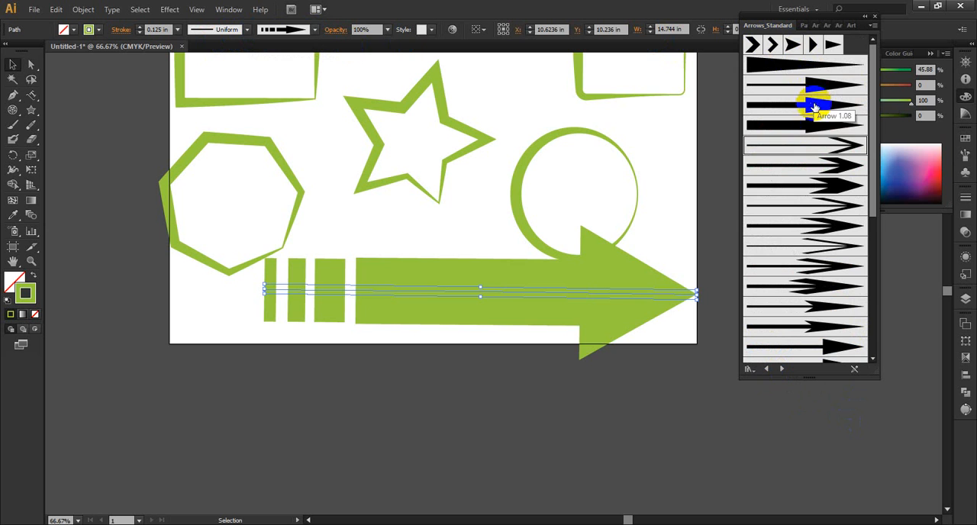
pyautogui.click(811, 69)
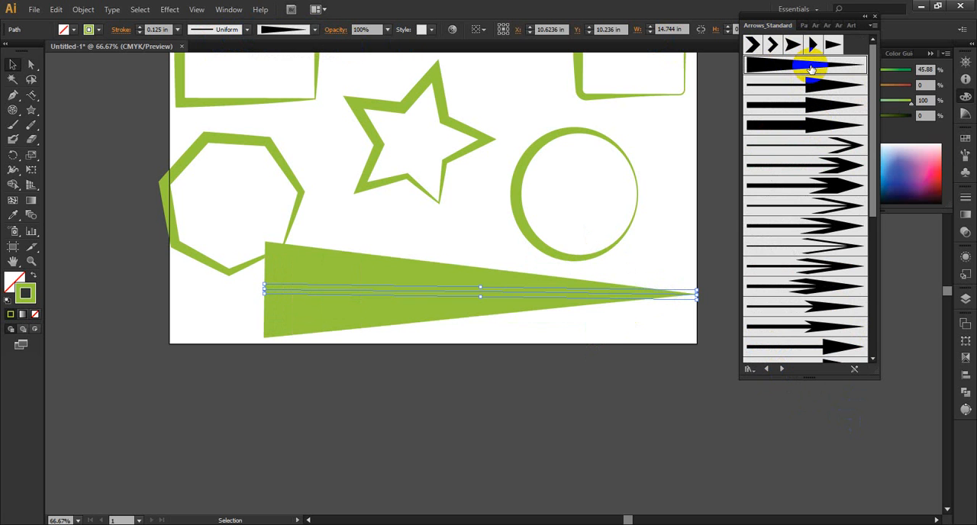
pyautogui.click(813, 89)
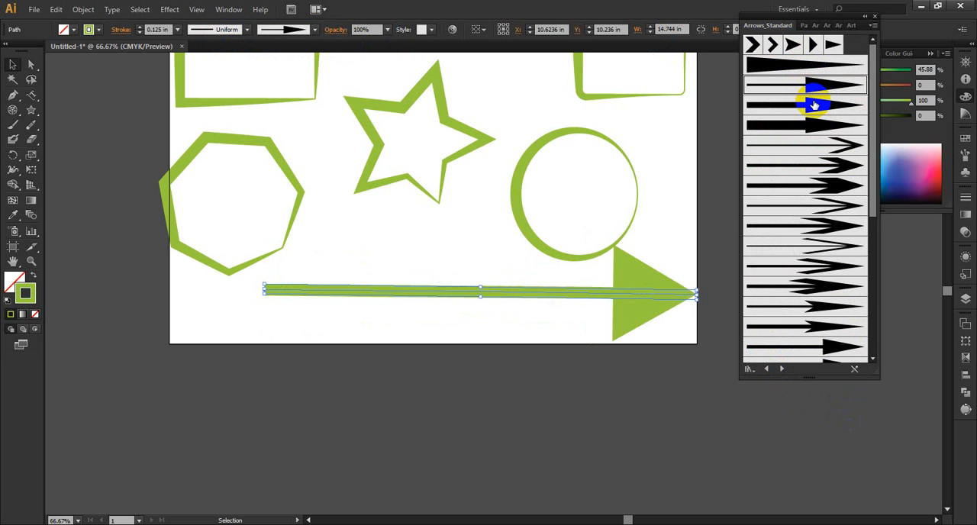
pyautogui.click(814, 105)
pyautogui.click(817, 125)
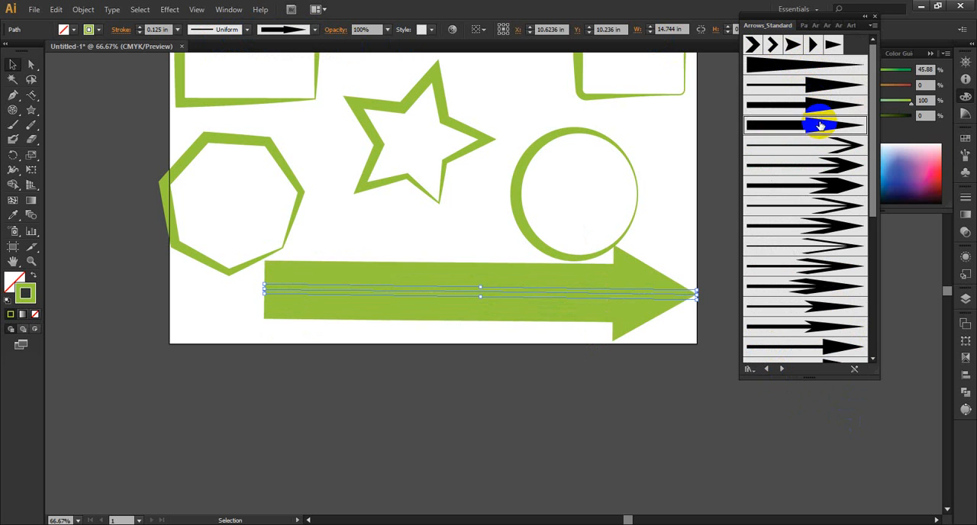
# Step: Try the tapered-shaft, notched-tail and swept-barb arrow brushes further down the library on the line, ending with Arrow 1.30
pyautogui.scroll(-3, 836, 189)
pyautogui.scroll(-3, 803, 285)
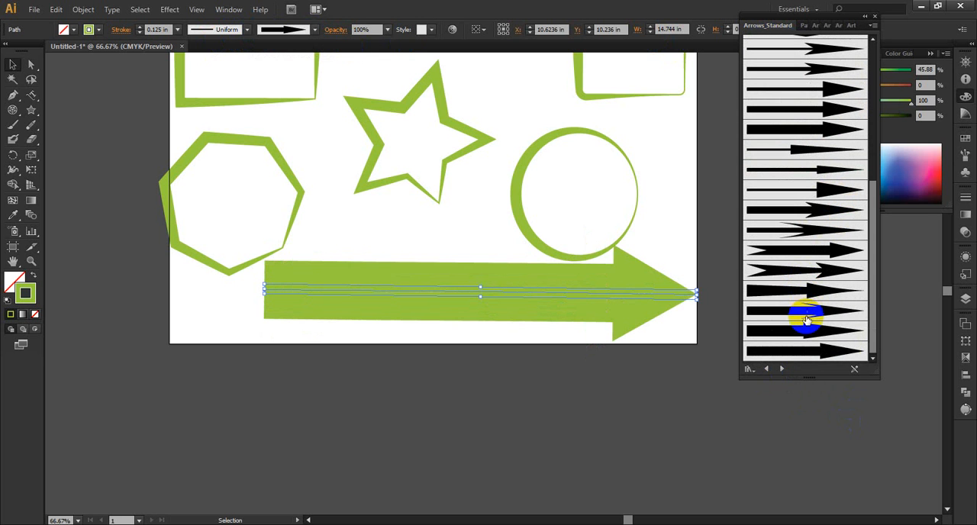
pyautogui.click(810, 311)
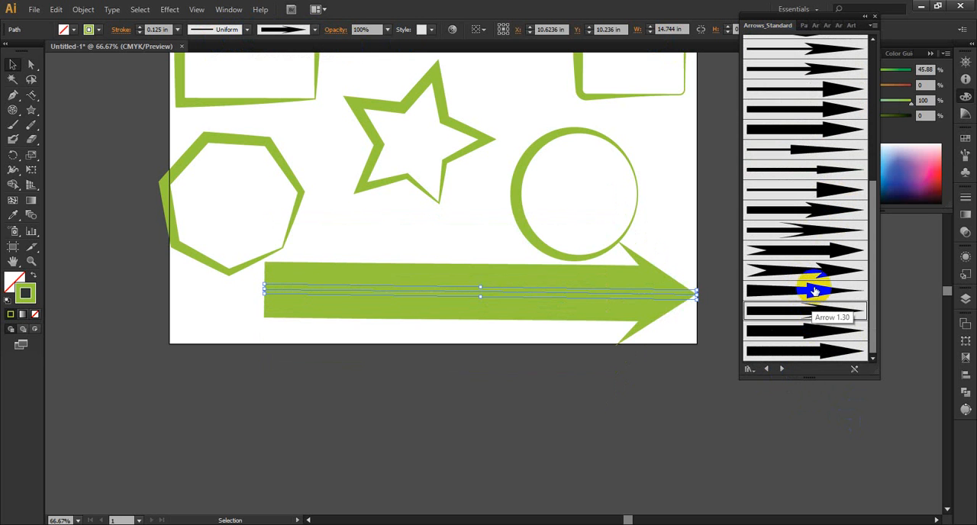
pyautogui.click(811, 291)
pyautogui.click(820, 251)
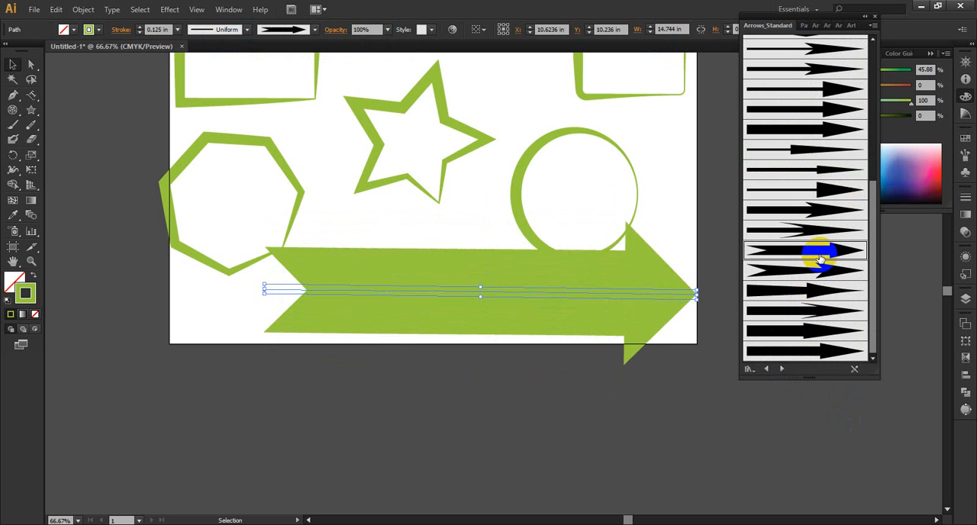
pyautogui.click(809, 229)
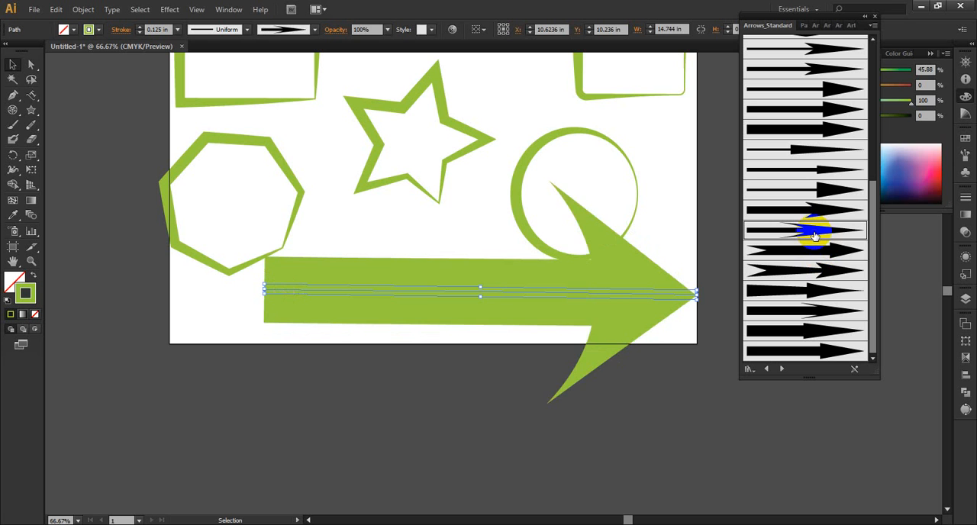
pyautogui.click(818, 249)
pyautogui.click(811, 271)
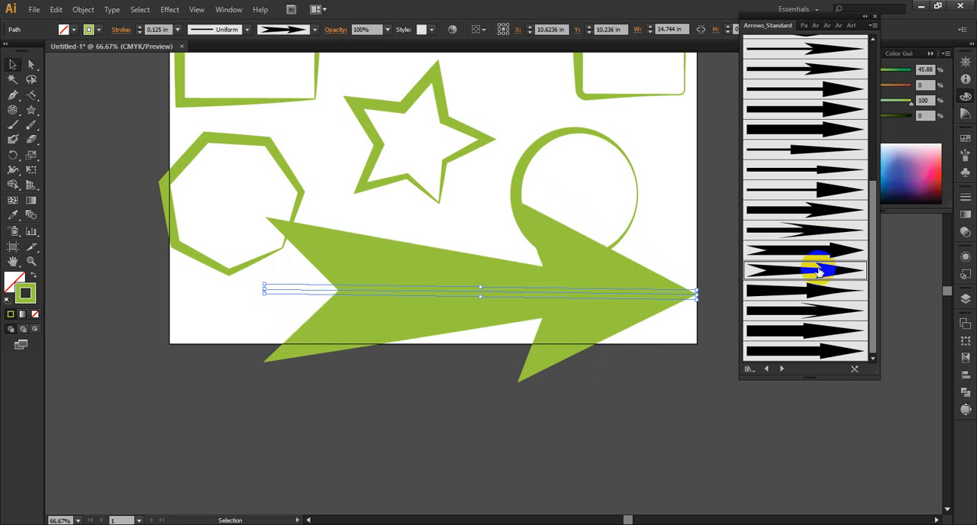
pyautogui.click(815, 311)
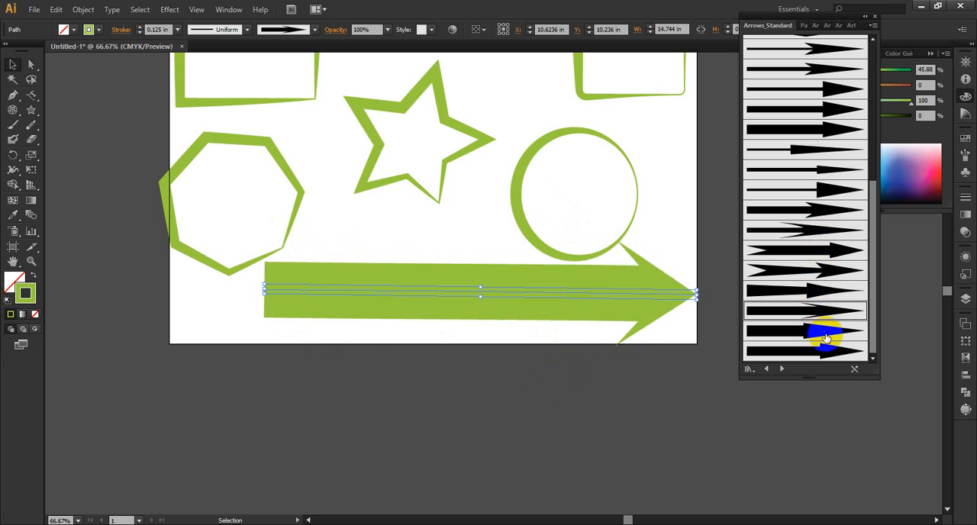
# Step: Load the Pattern Arrows library, apply its red arrow brush to the line and set the stroke weight to 0.125 in
pyautogui.click(782, 370)
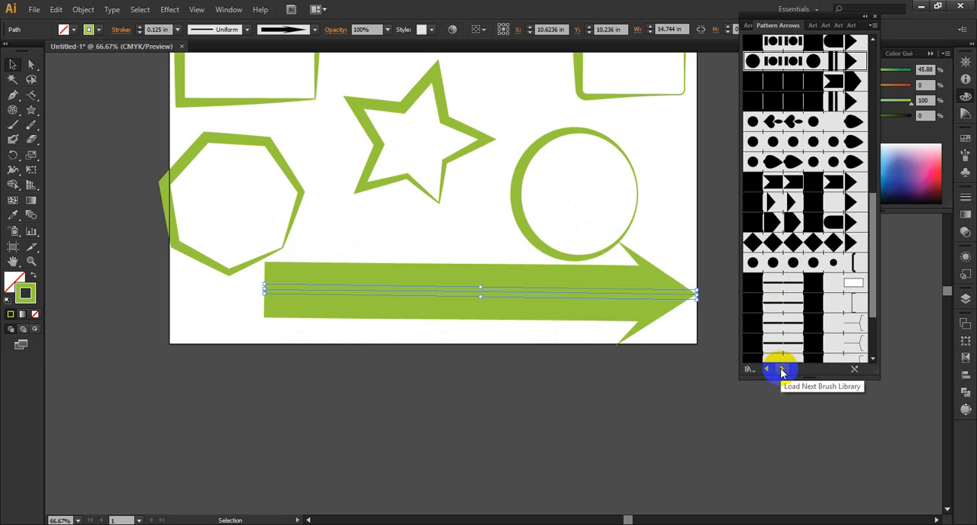
pyautogui.scroll(5, 794, 227)
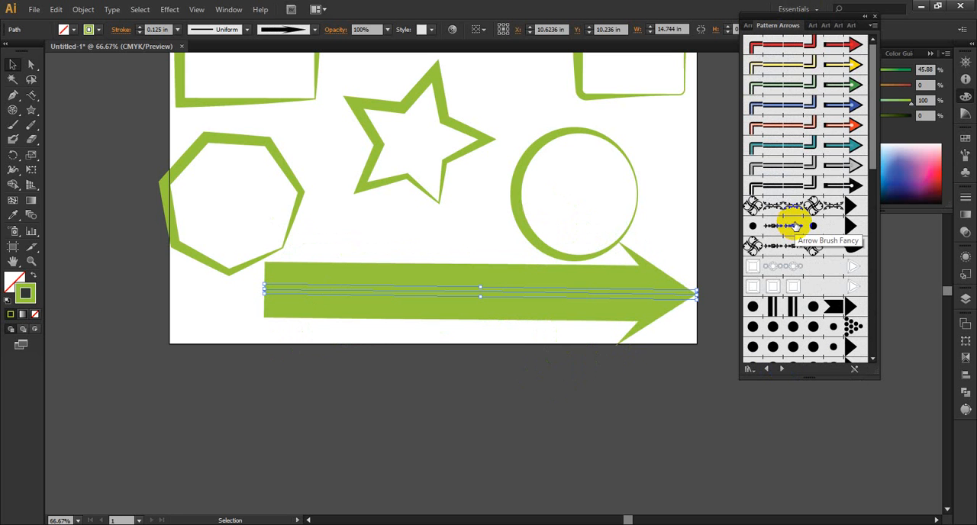
pyautogui.click(814, 46)
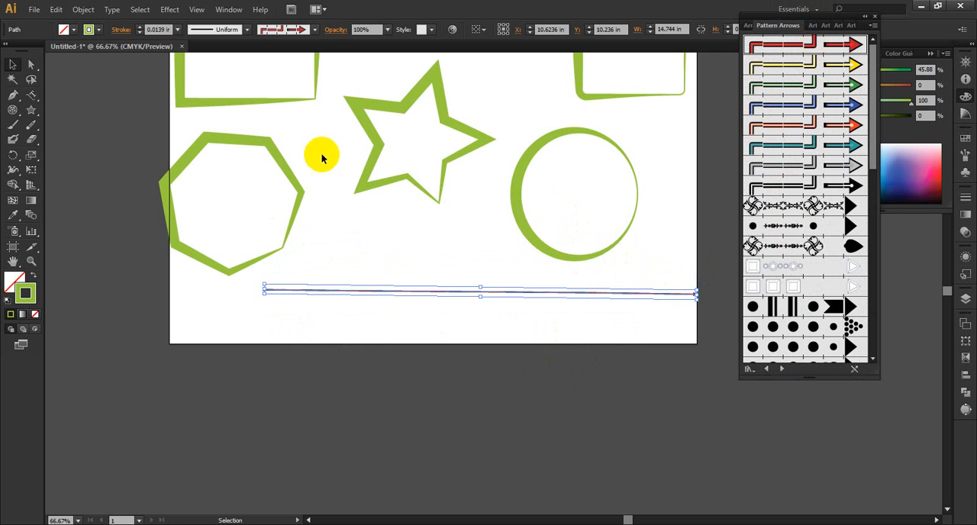
pyautogui.click(162, 29)
pyautogui.click(139, 26)
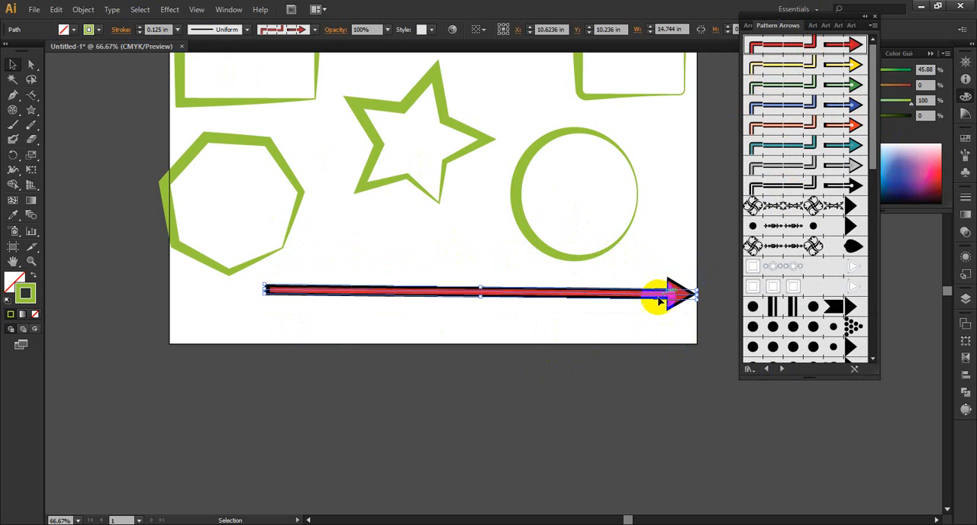
# Step: Try the blue, green, yellow and leaf-headed ornamental pattern brushes on the line, ending with the Elegant Curl Arrow Brush
pyautogui.click(800, 104)
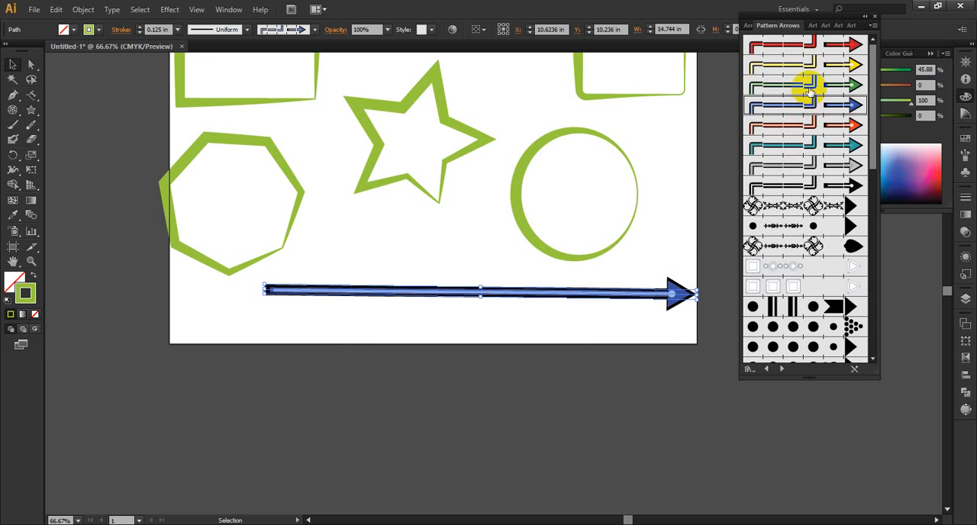
pyautogui.click(807, 85)
pyautogui.click(807, 68)
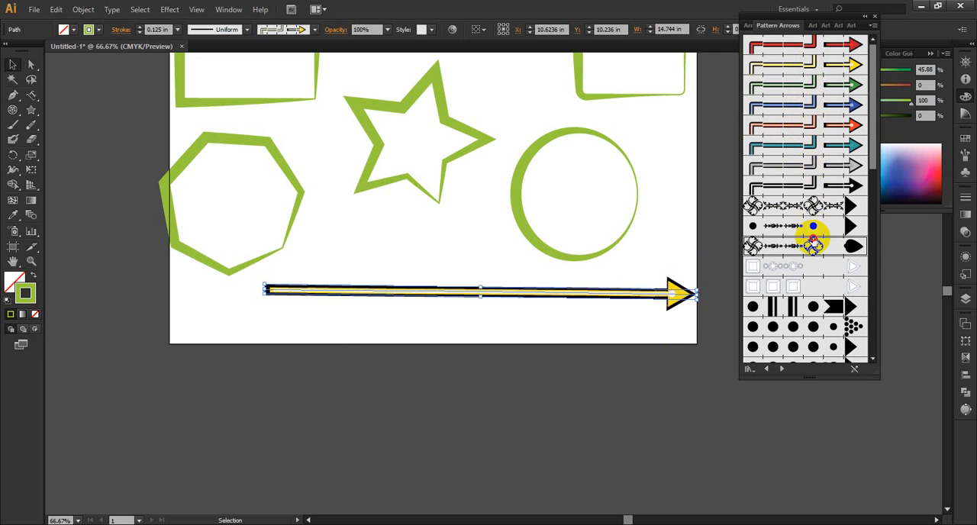
pyautogui.click(813, 242)
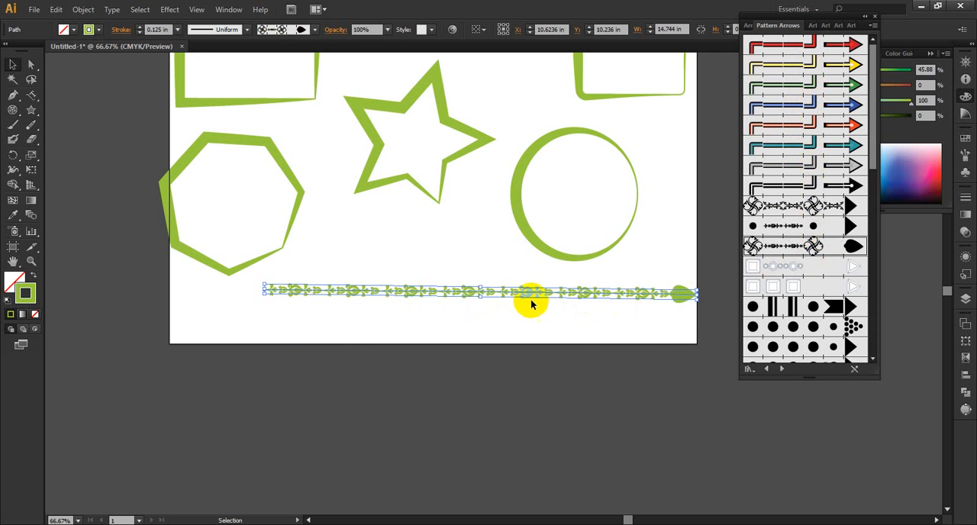
pyautogui.click(814, 206)
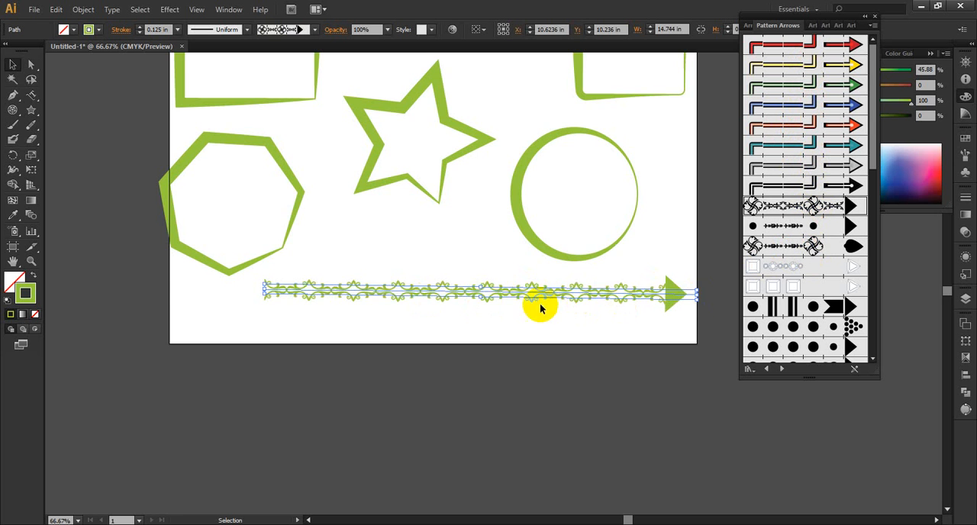
# Step: Apply the Elegant Curl Arrow Brush to the sharp-cornered rectangle and set its stroke weight to 0.125 in
pyautogui.scroll(3, 565, 301)
pyautogui.click(251, 102)
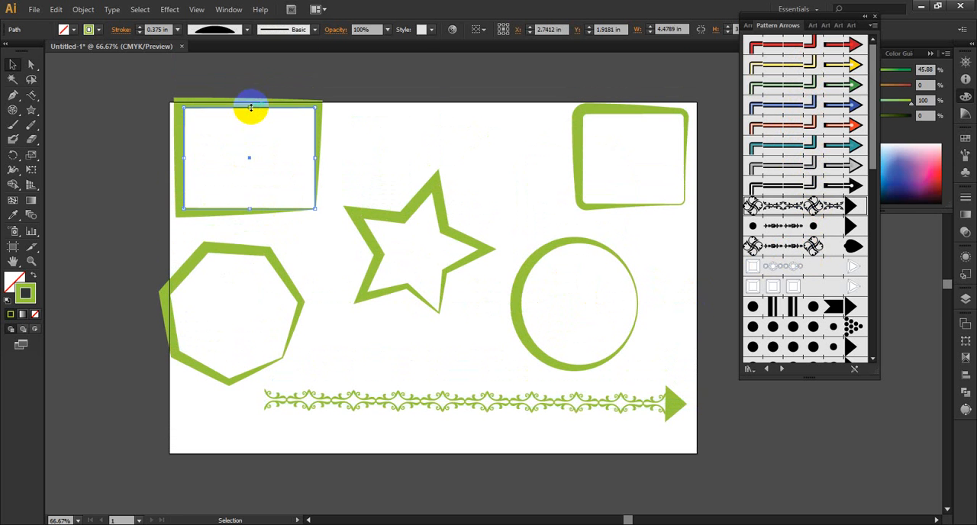
pyautogui.click(813, 206)
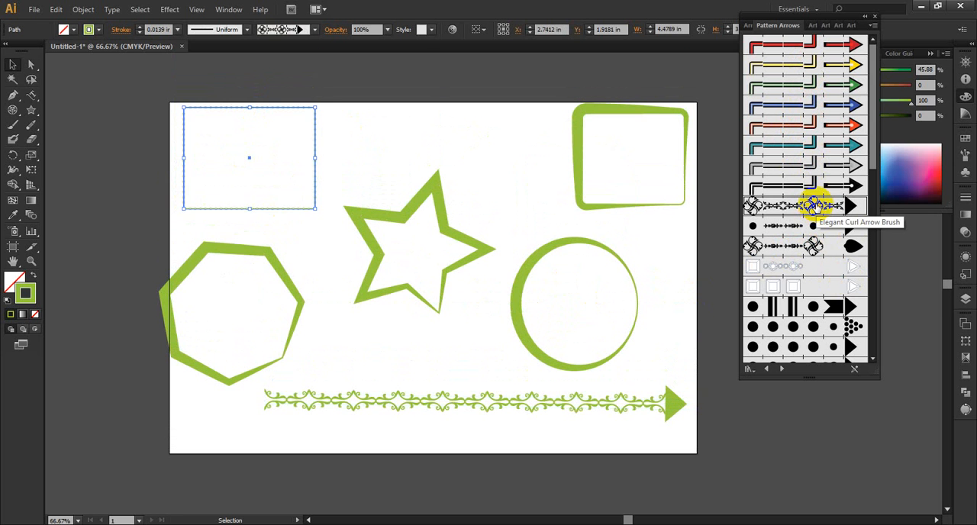
pyautogui.click(157, 29)
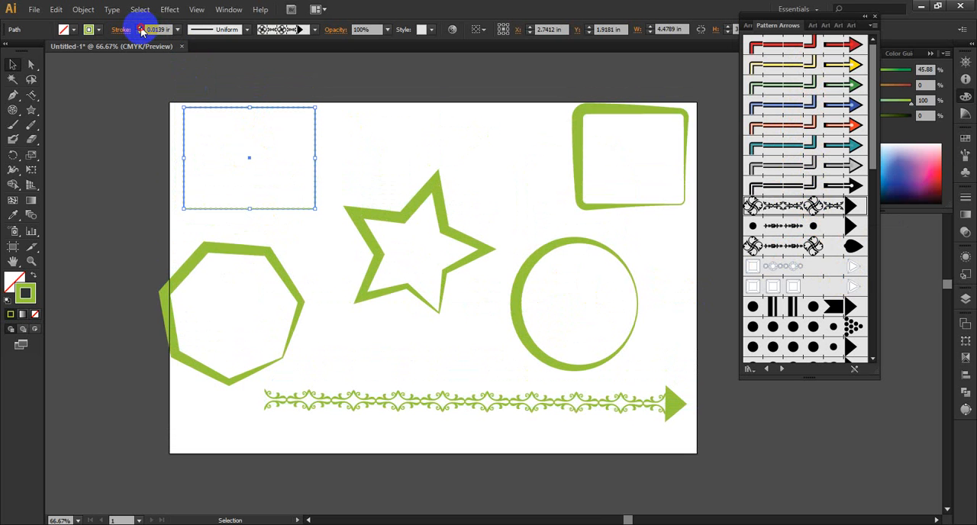
pyautogui.click(141, 30)
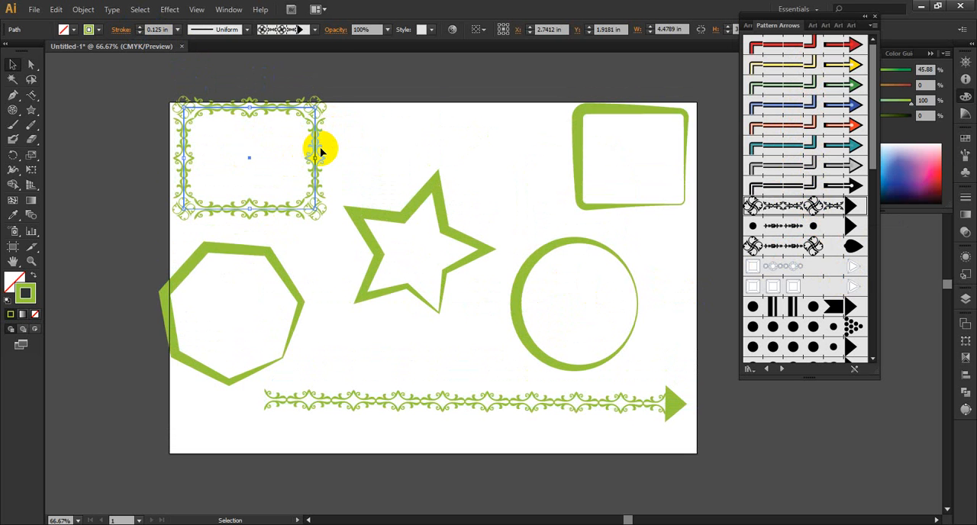
# Step: Apply the Elegant Curl Arrow Brush to the circle and raise its stroke weight in stages to 1 in
pyautogui.click(563, 248)
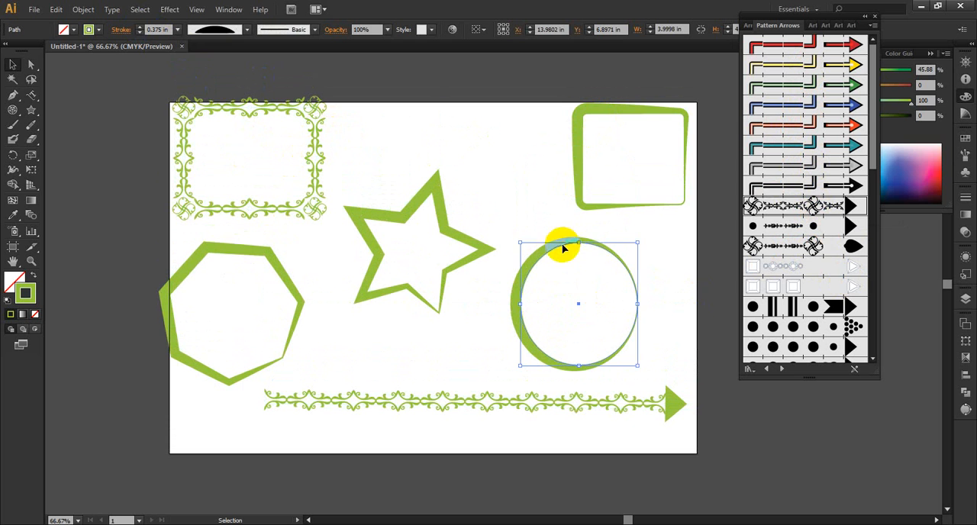
pyautogui.click(815, 213)
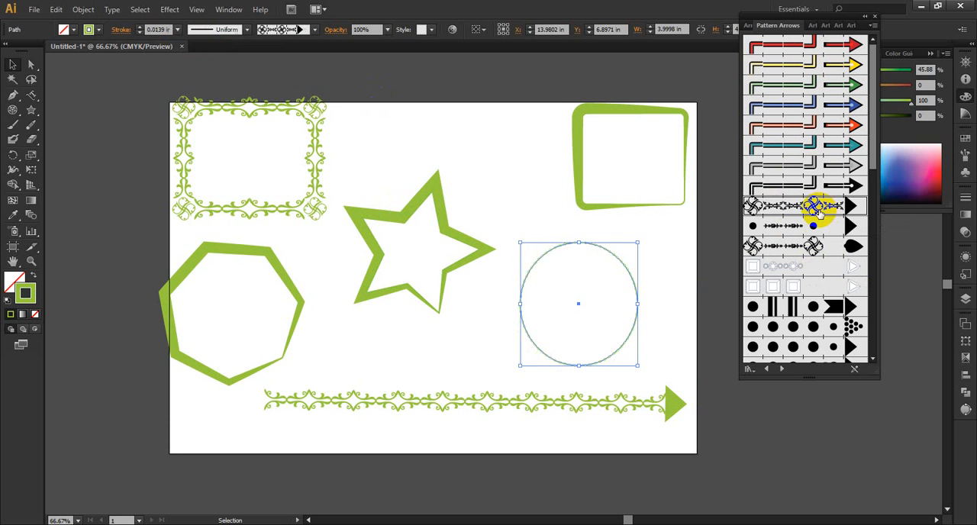
pyautogui.click(142, 29)
pyautogui.click(142, 29)
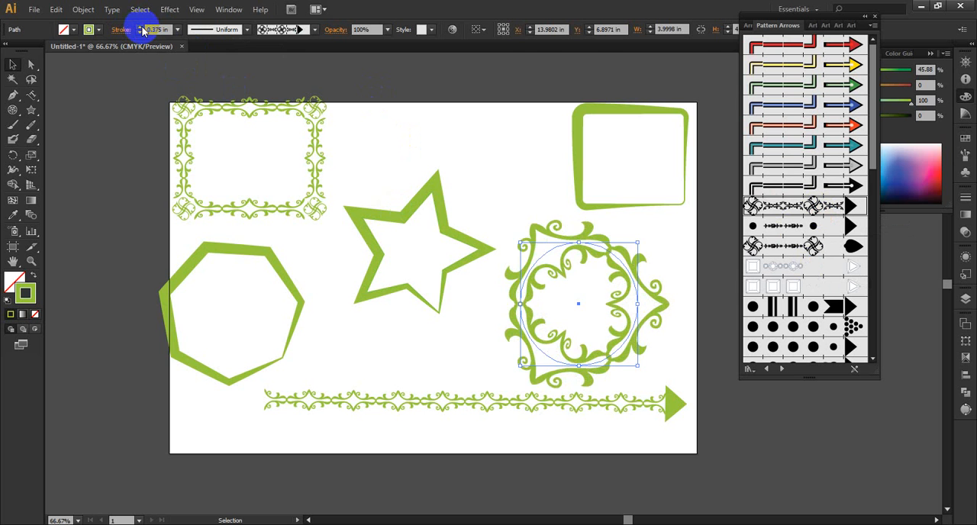
pyautogui.click(142, 29)
pyautogui.click(142, 29)
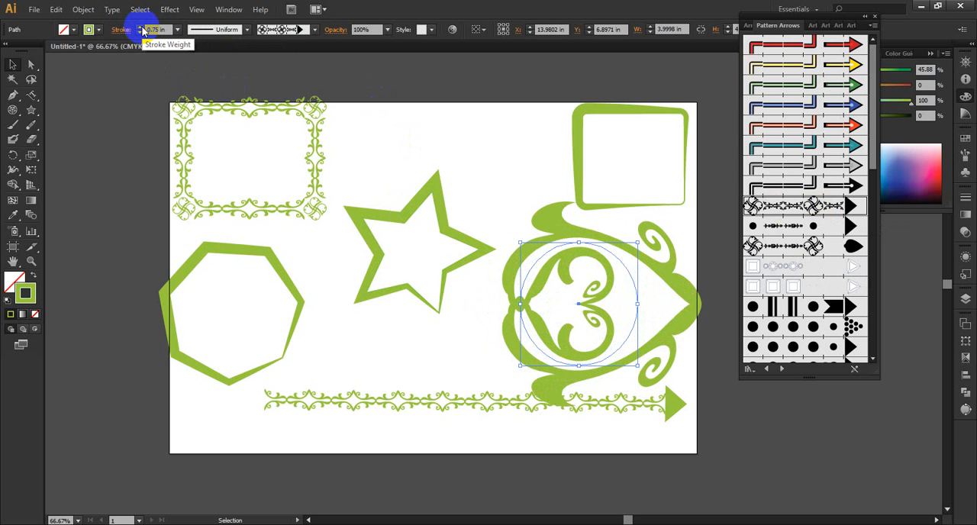
pyautogui.click(142, 29)
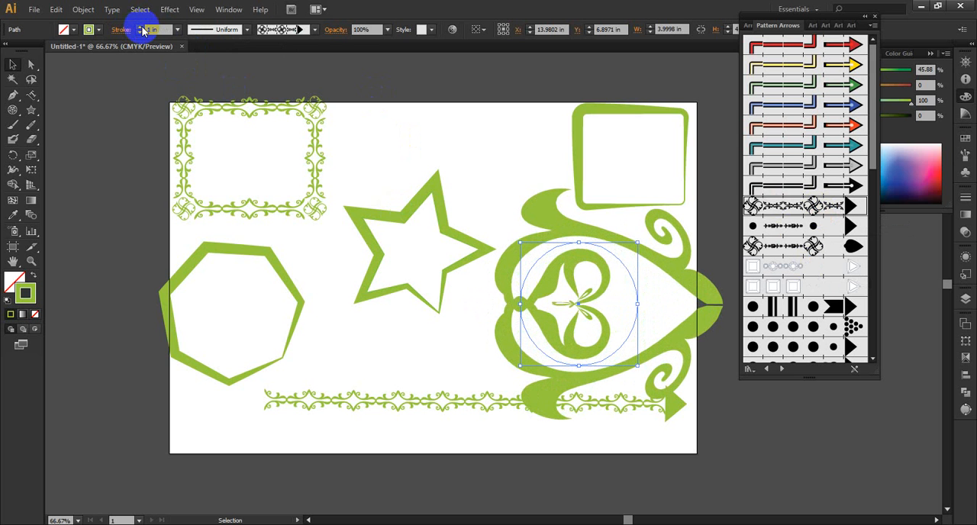
# Step: Reduce the circle's stroke weight to 0.125 in and switch its brush to Arrow Brush Fancy
pyautogui.click(139, 33)
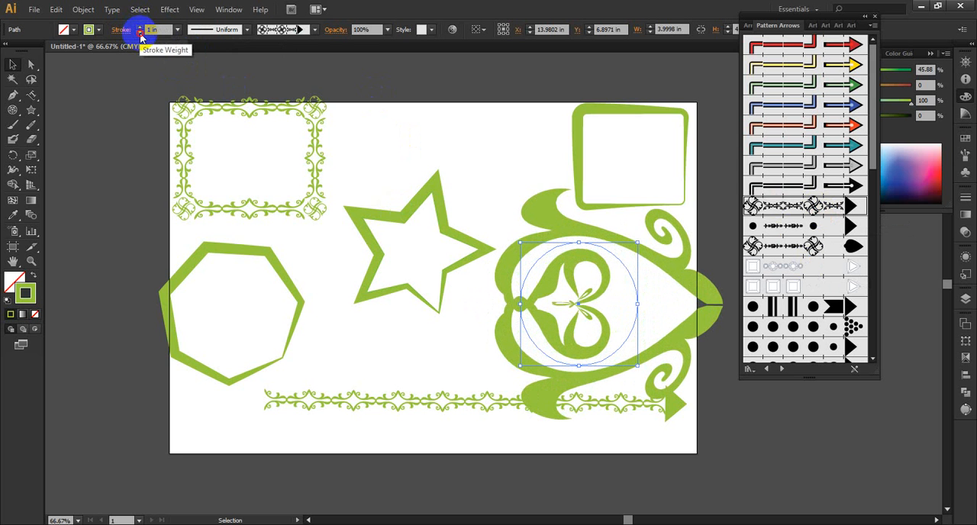
pyautogui.click(141, 33)
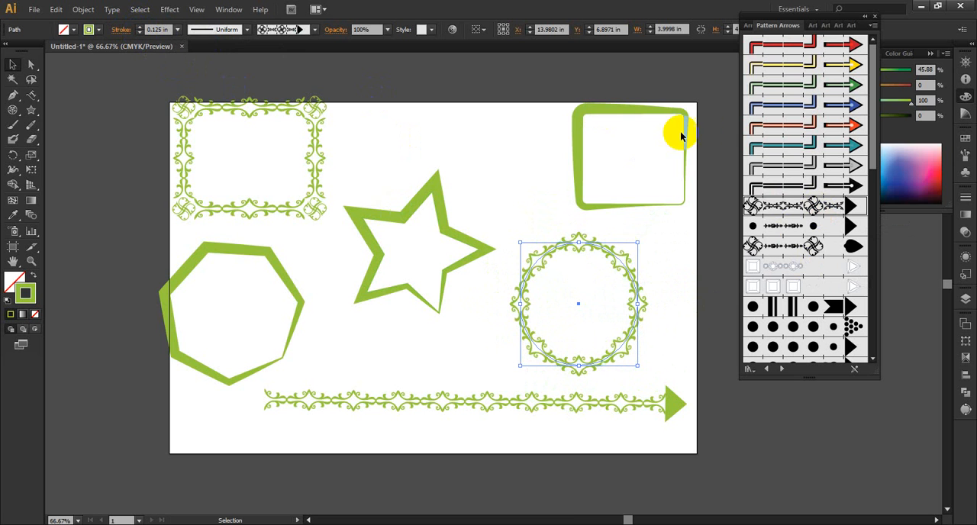
pyautogui.click(795, 226)
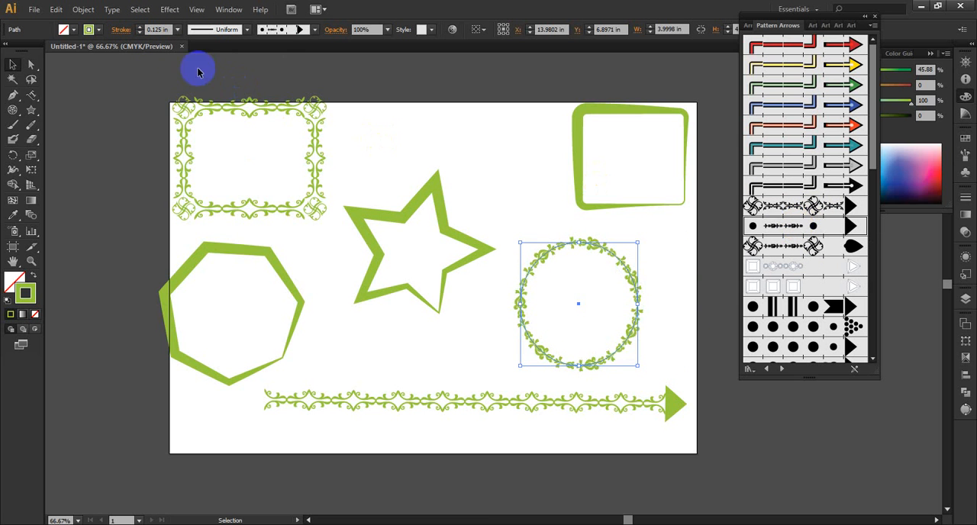
# Step: Try the Elegant Curl brush on the rounded rectangle, switch it to Arrow Brush Fancy and set its stroke weight to 0.125 in
pyautogui.click(581, 116)
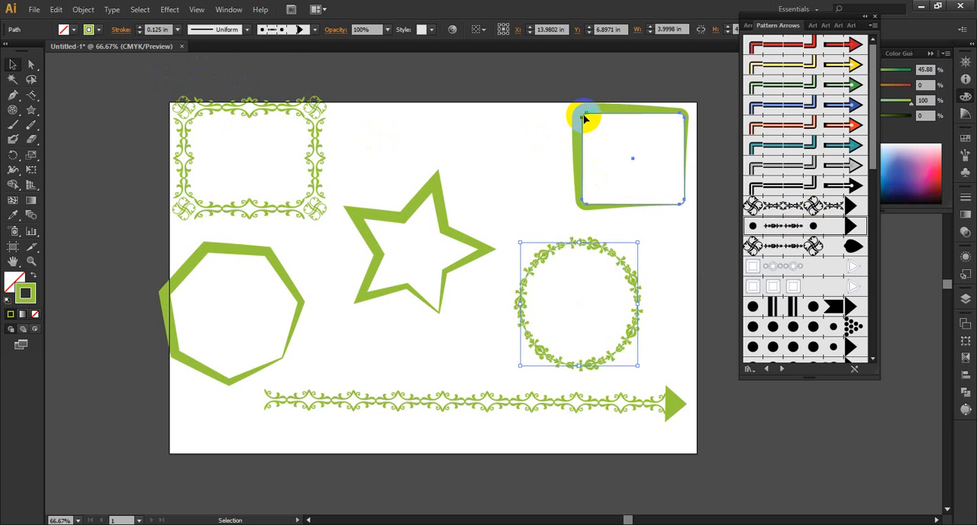
pyautogui.click(810, 205)
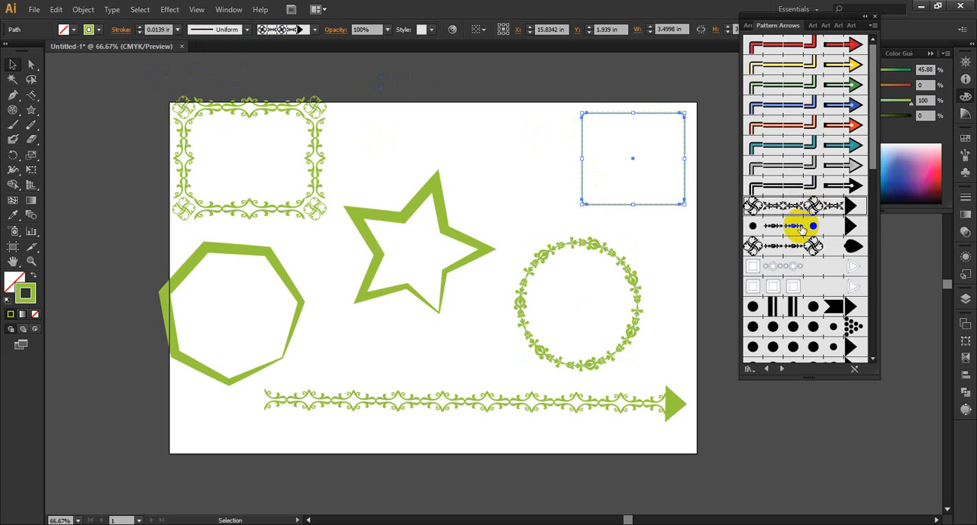
pyautogui.click(786, 226)
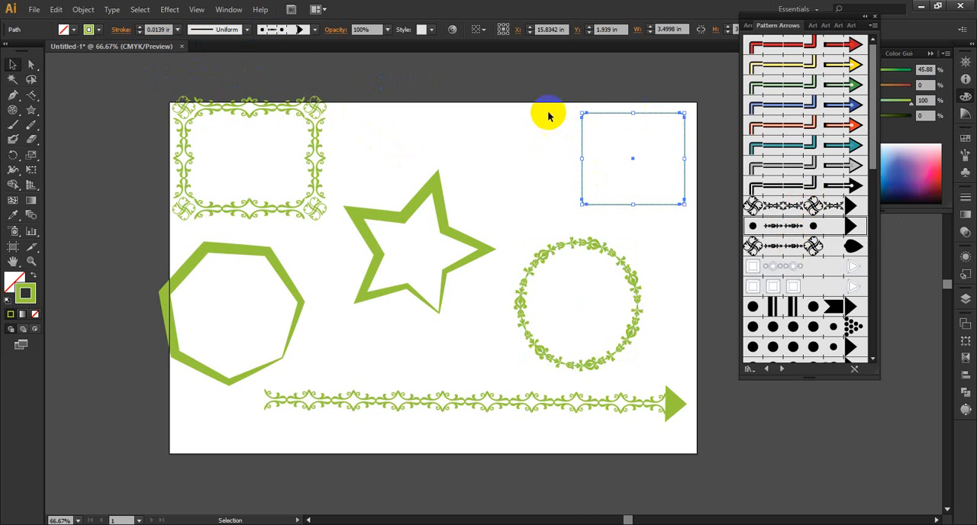
pyautogui.click(140, 27)
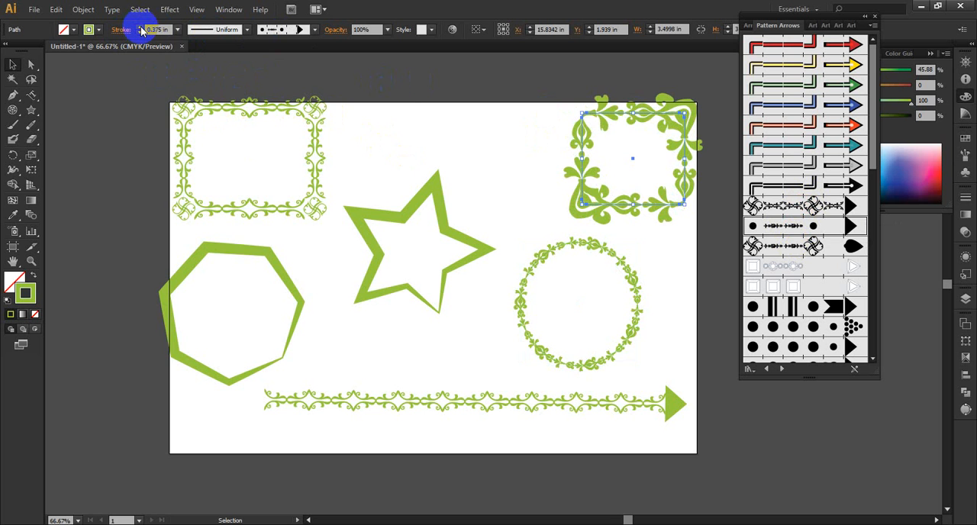
pyautogui.click(138, 34)
pyautogui.click(138, 32)
pyautogui.click(138, 33)
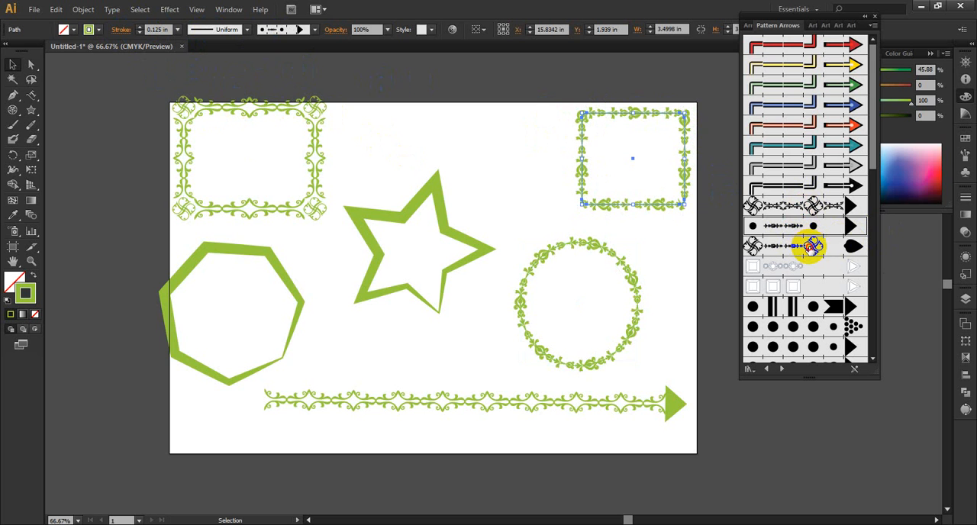
# Step: Apply Arrow Brush Fancy 2 to the rounded rectangle, and switch the circle through Elegant Curl Arrow Brush and Arrow Brush Fancy to Arrow Brush Fancy 2
pyautogui.click(812, 246)
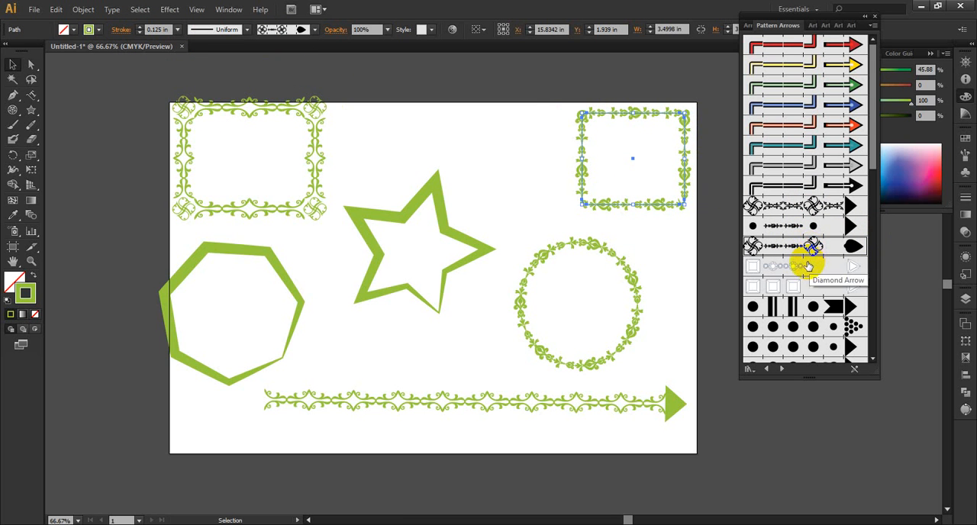
pyautogui.click(630, 273)
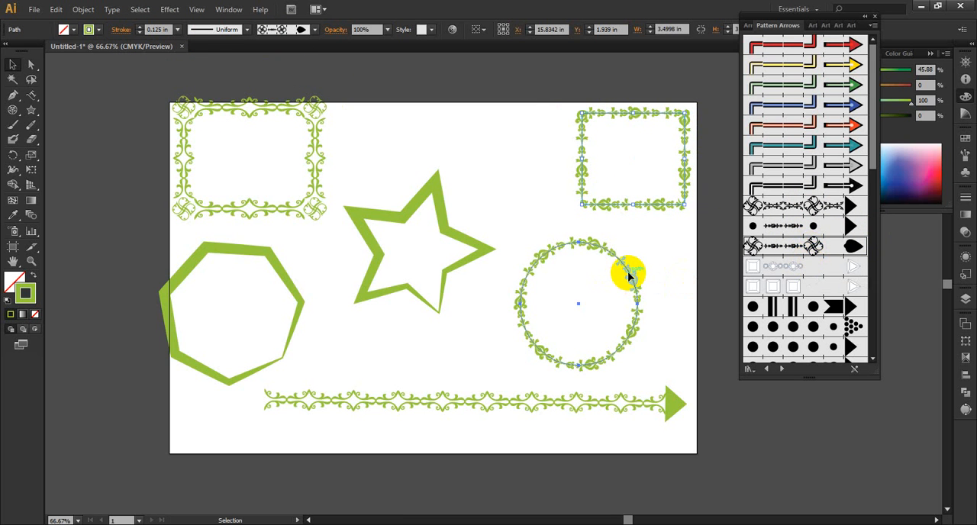
pyautogui.click(814, 206)
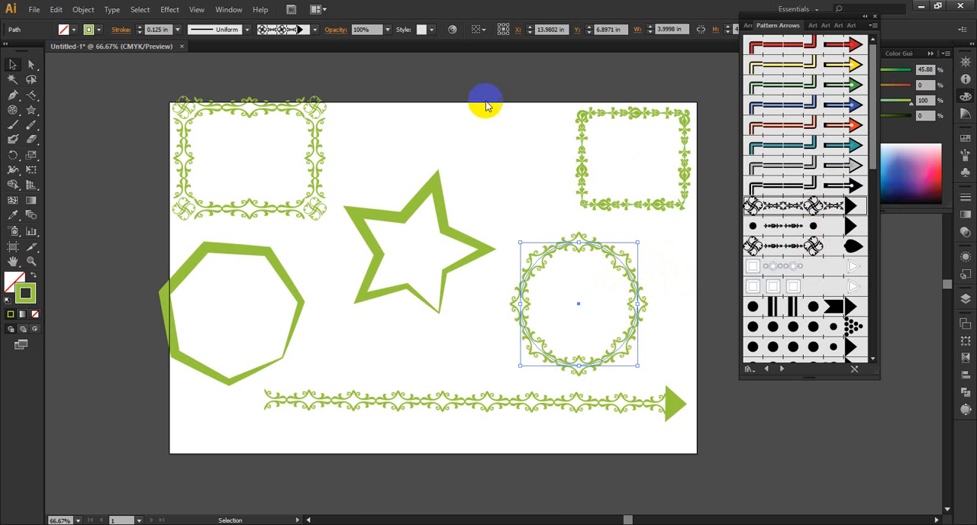
pyautogui.click(794, 226)
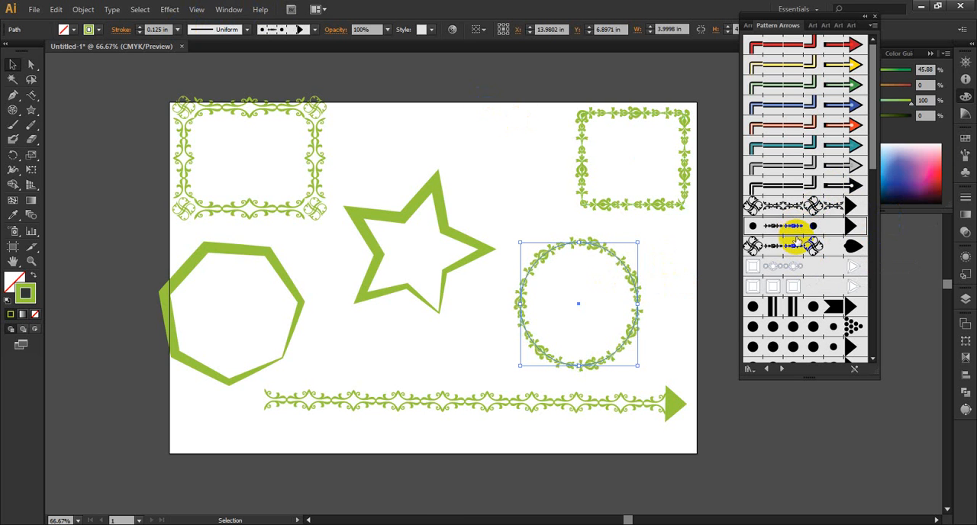
pyautogui.click(796, 244)
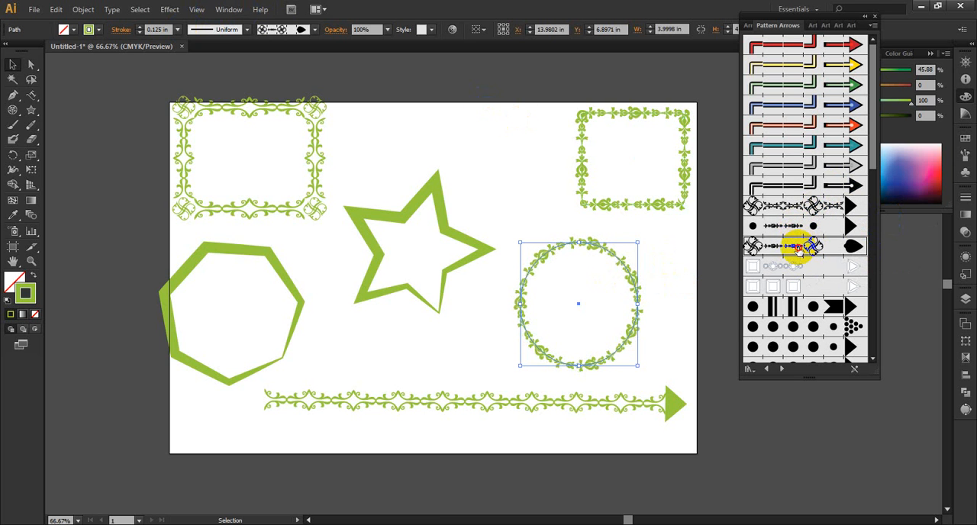
# Step: Raise the circle's stroke weight in stages to 1.125 in
pyautogui.click(139, 28)
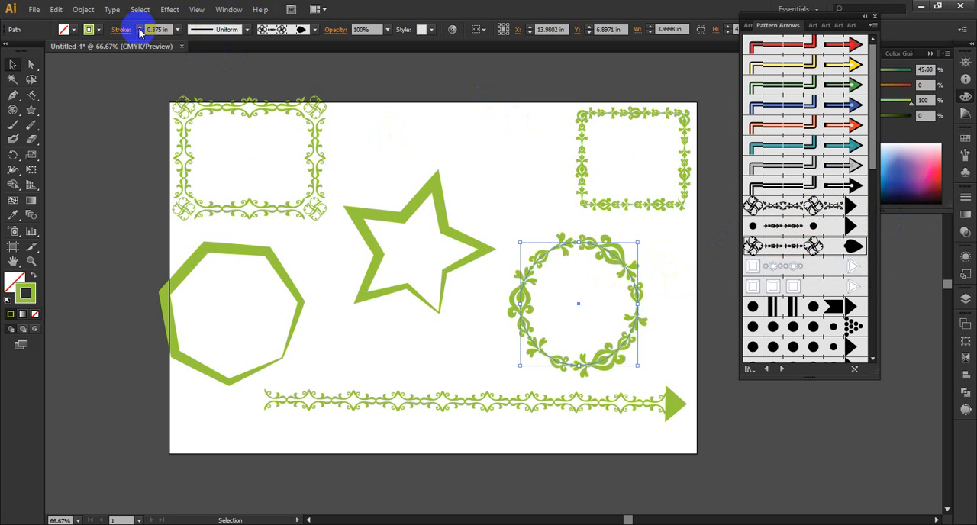
pyautogui.click(140, 29)
pyautogui.click(140, 28)
pyautogui.click(140, 29)
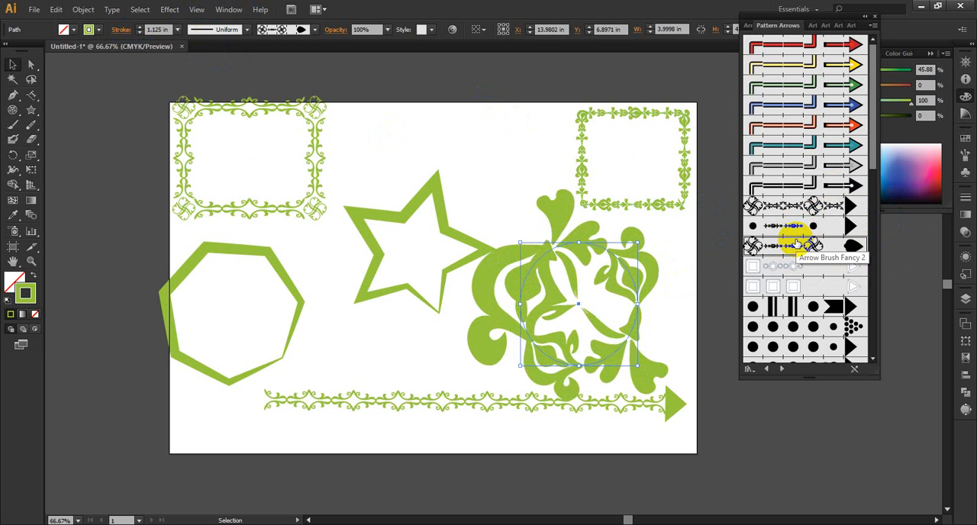
# Step: Switch the circle's brush to Diamond Arrow and reduce its stroke weight in stages to 0.125 in
pyautogui.click(802, 267)
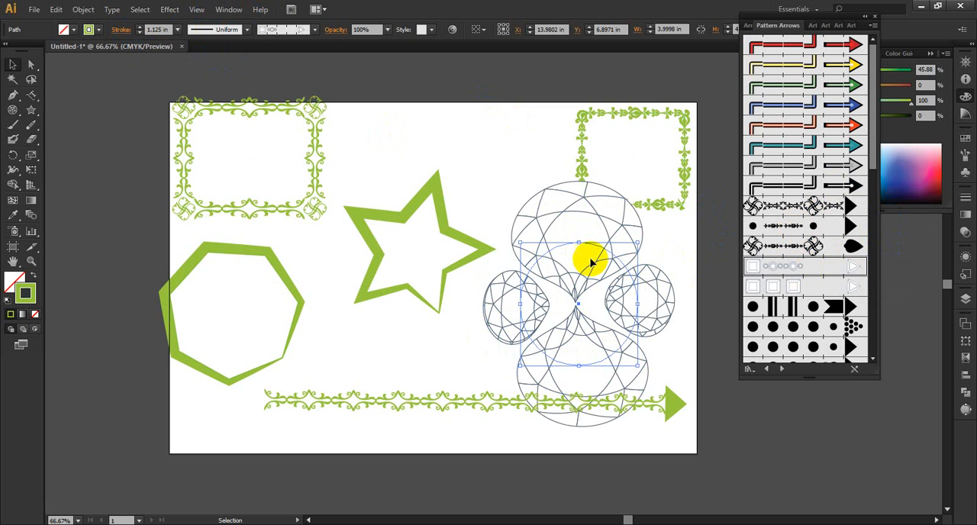
pyautogui.click(139, 33)
pyautogui.click(139, 32)
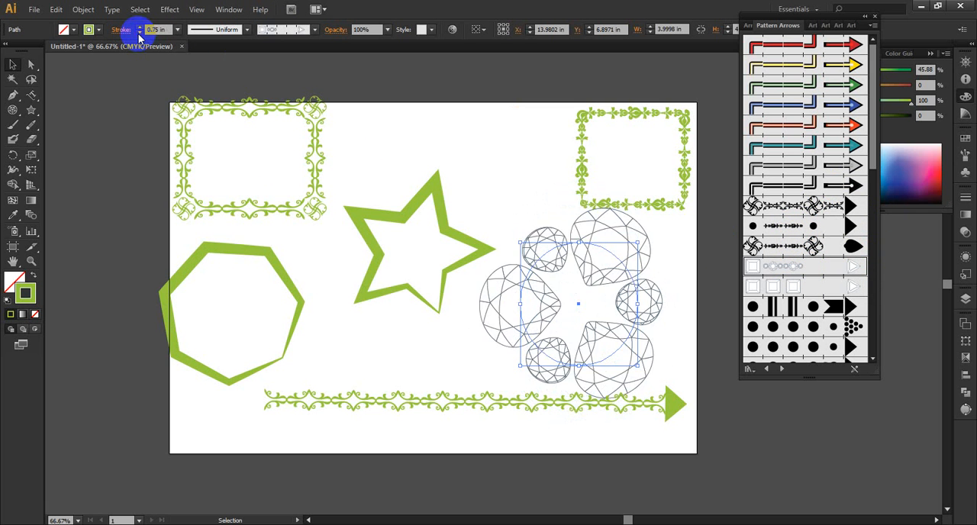
pyautogui.click(139, 33)
pyautogui.click(139, 33)
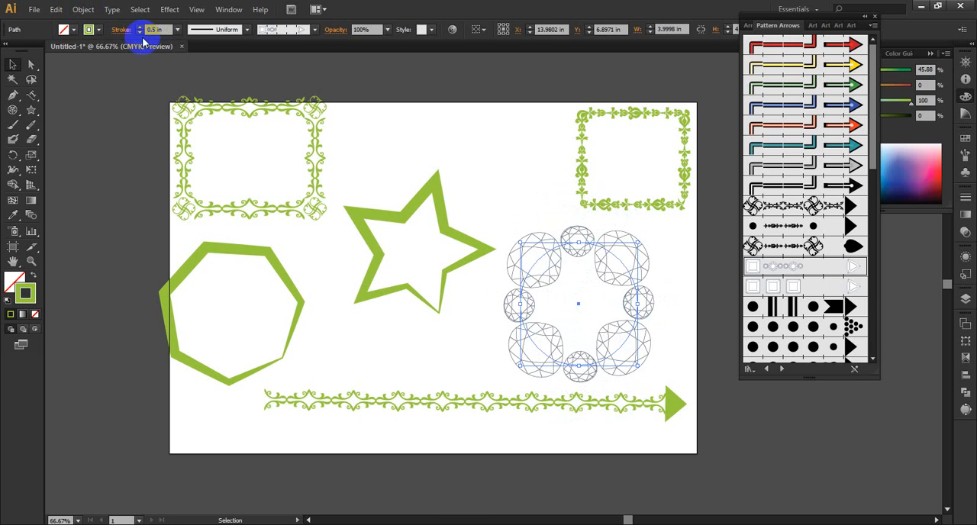
pyautogui.click(141, 32)
pyautogui.click(141, 33)
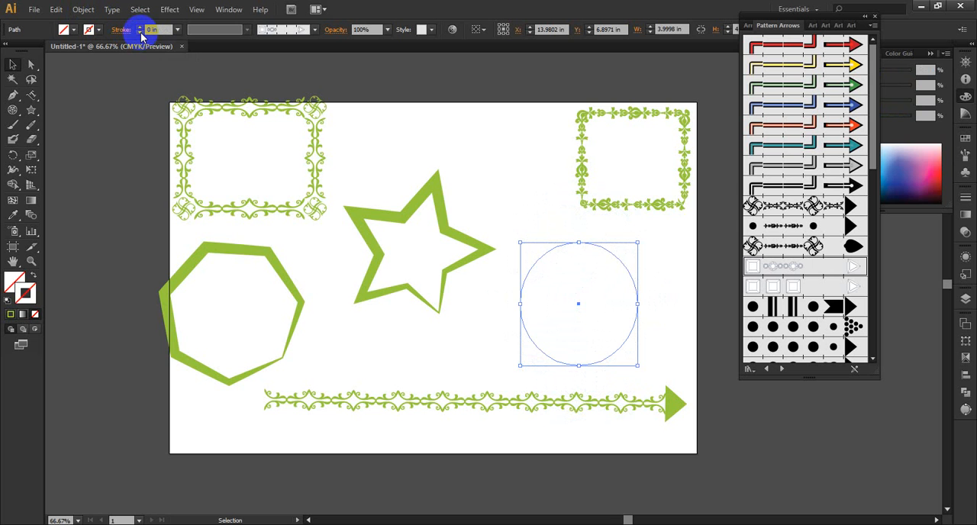
pyautogui.click(140, 27)
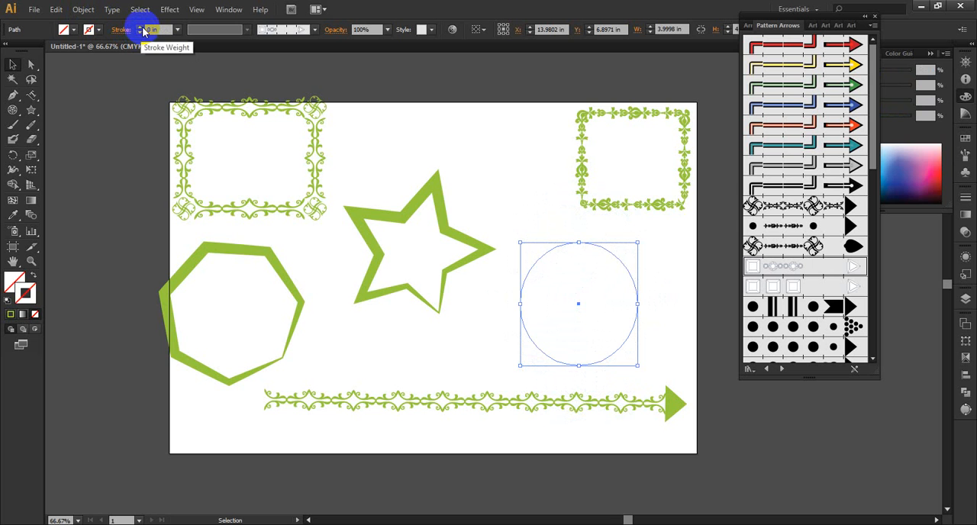
# Step: Reapply the Elegant Curl Arrow Brush to the circle and paint a long curving Paintbrush stroke around the star with the same brush
pyautogui.click(666, 302)
pyautogui.click(639, 300)
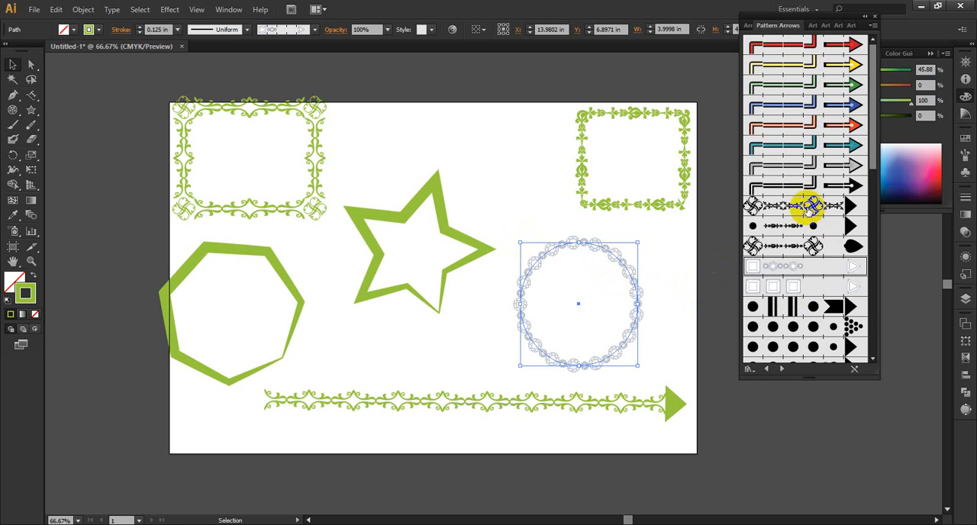
pyautogui.click(806, 207)
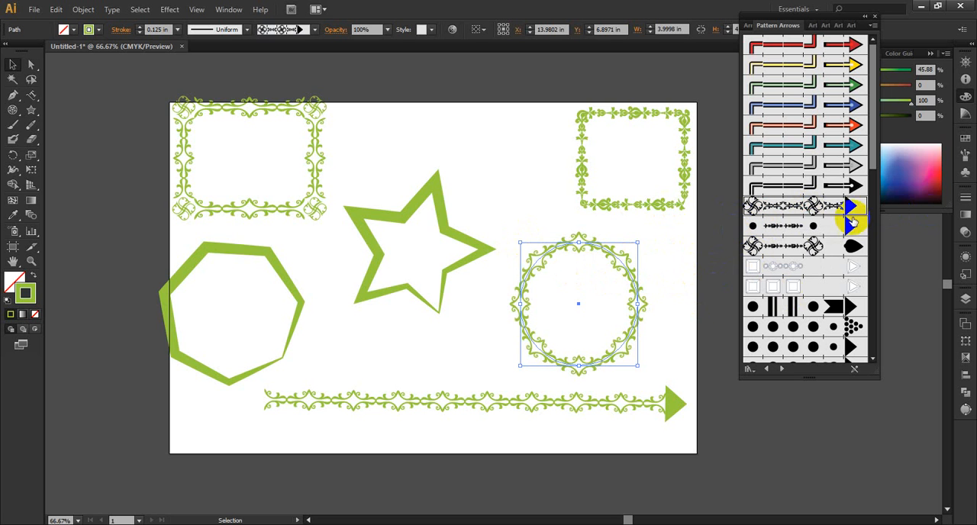
pyautogui.click(4, 127)
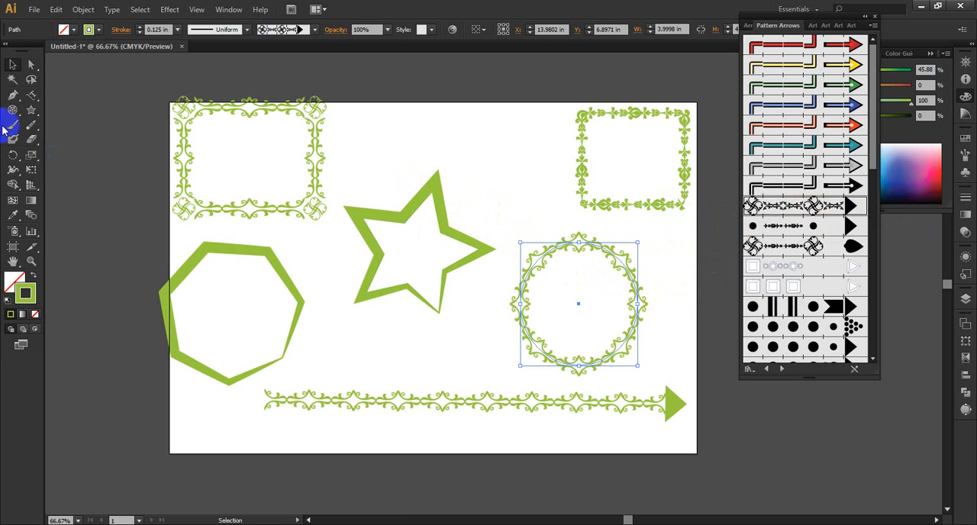
pyautogui.click(13, 132)
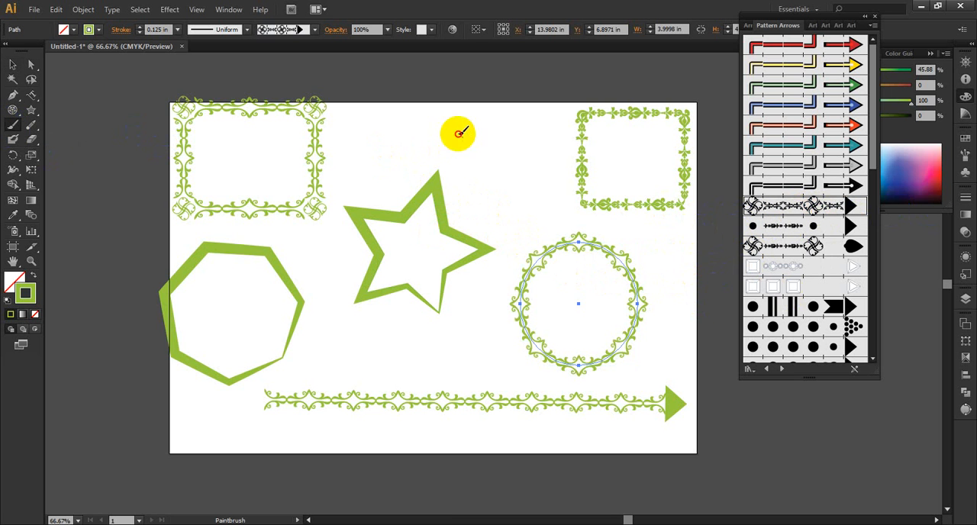
pyautogui.moveTo(461, 138)
pyautogui.mouseDown()
pyautogui.moveTo(364, 149)
pyautogui.moveTo(332, 217)
pyautogui.moveTo(340, 309)
pyautogui.moveTo(424, 341)
pyautogui.moveTo(481, 324)
pyautogui.moveTo(487, 293)
pyautogui.moveTo(522, 223)
pyautogui.mouseUp()
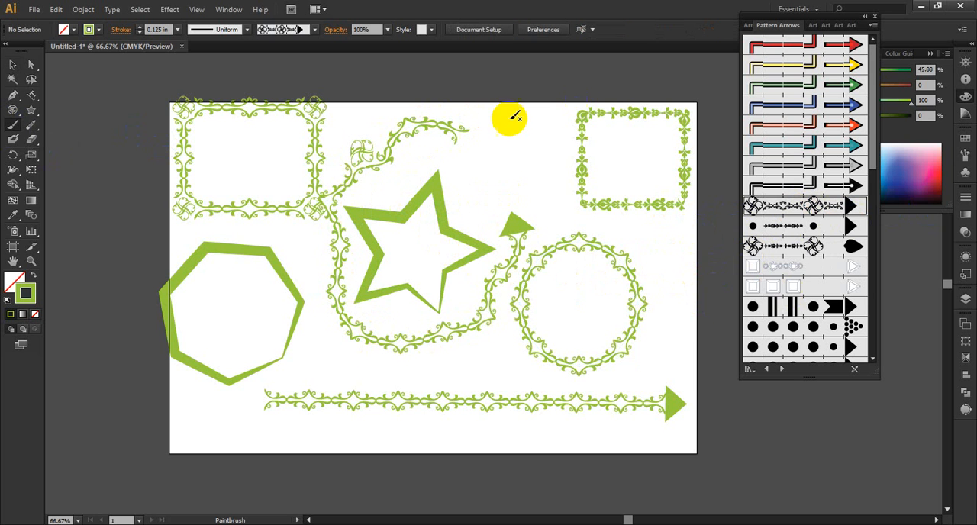
# Step: Paint a long orange arrow stroke curving around the artboard's left and lower edges, and a short dotted arrow arc below the horizontal arrow line
pyautogui.click(832, 124)
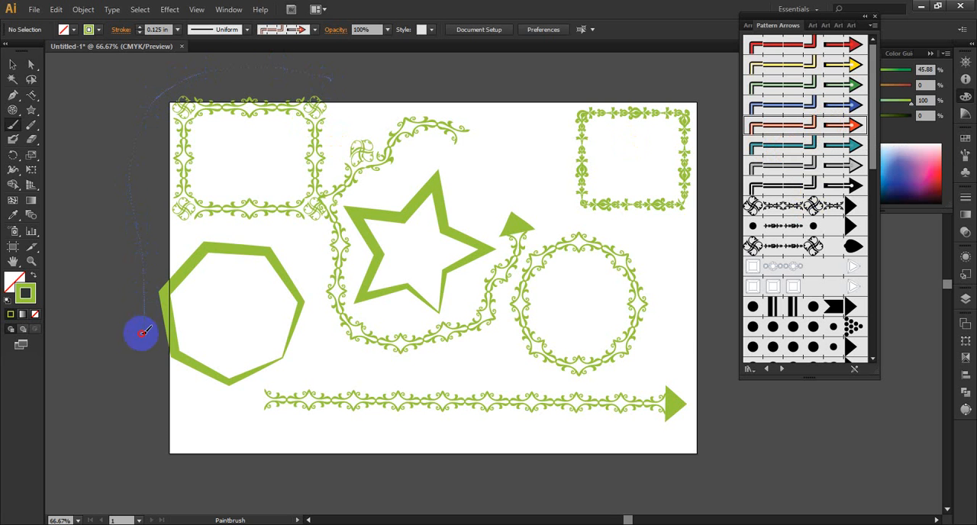
pyautogui.moveTo(143, 332)
pyautogui.mouseDown()
pyautogui.moveTo(156, 376)
pyautogui.moveTo(283, 453)
pyautogui.moveTo(466, 439)
pyautogui.mouseUp()
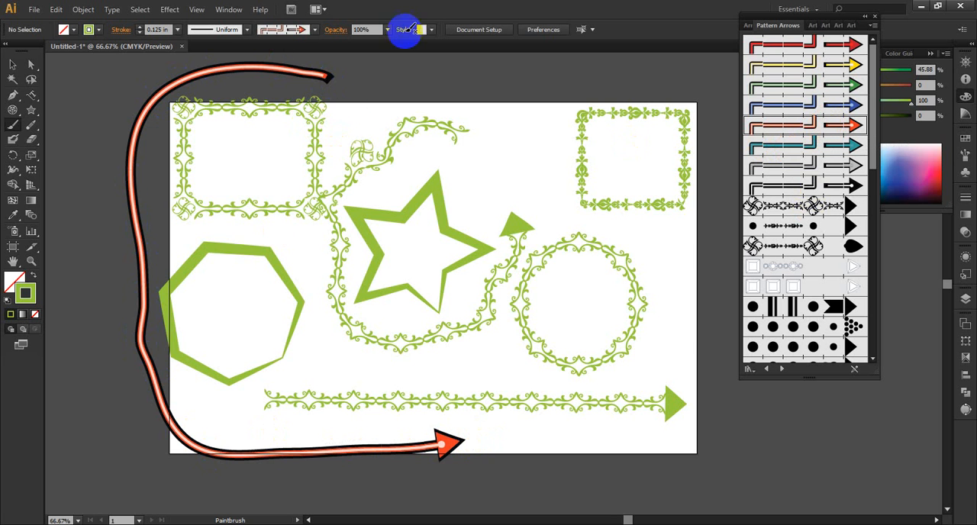
pyautogui.scroll(-5, 786, 172)
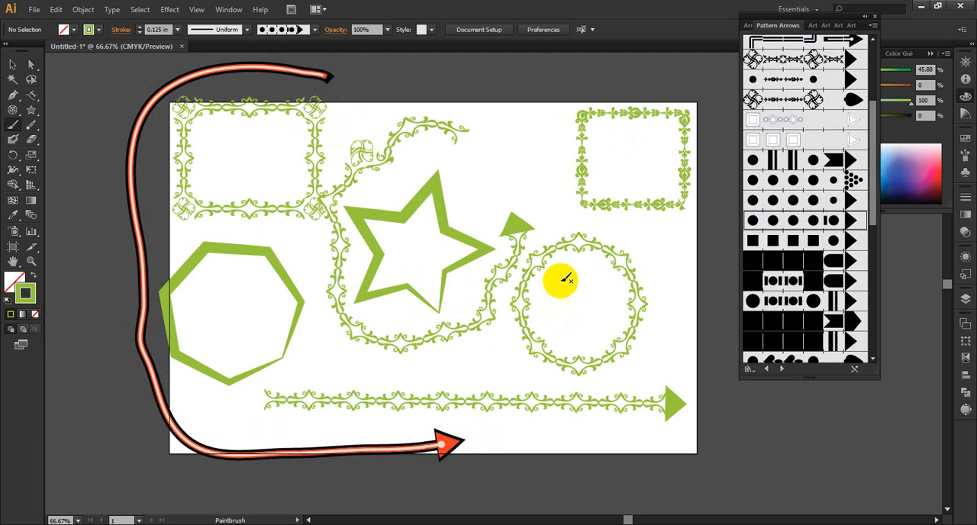
pyautogui.moveTo(568, 446); pyautogui.dragTo(510, 441)
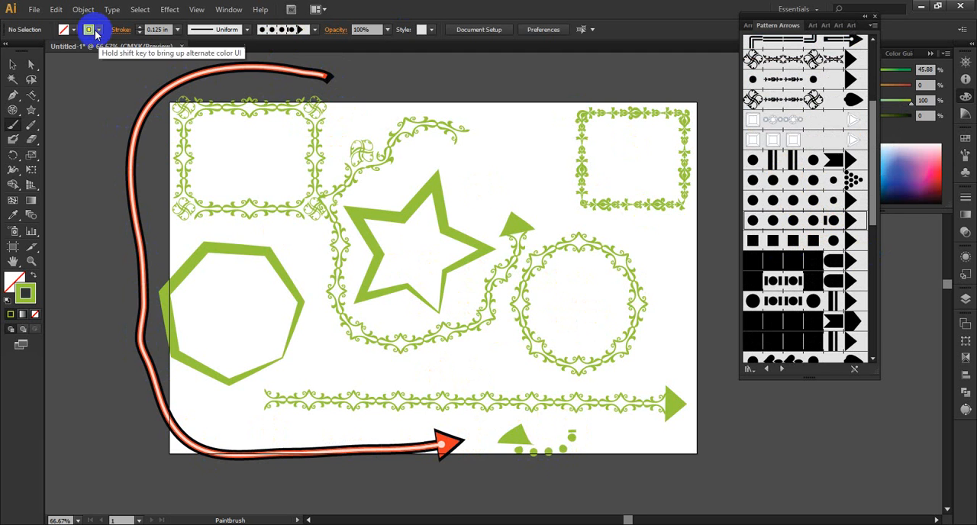
# Step: Select the circle and try Arrow Brush Squares and several dotted arrow brushes on it, ending with Arrow Brush Circles 1
pyautogui.click(12, 65)
pyautogui.click(576, 245)
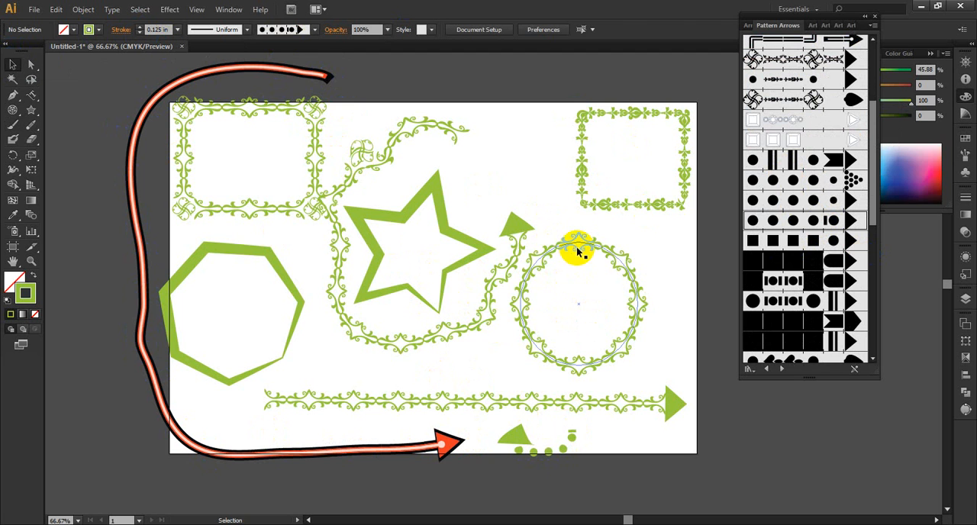
pyautogui.click(803, 238)
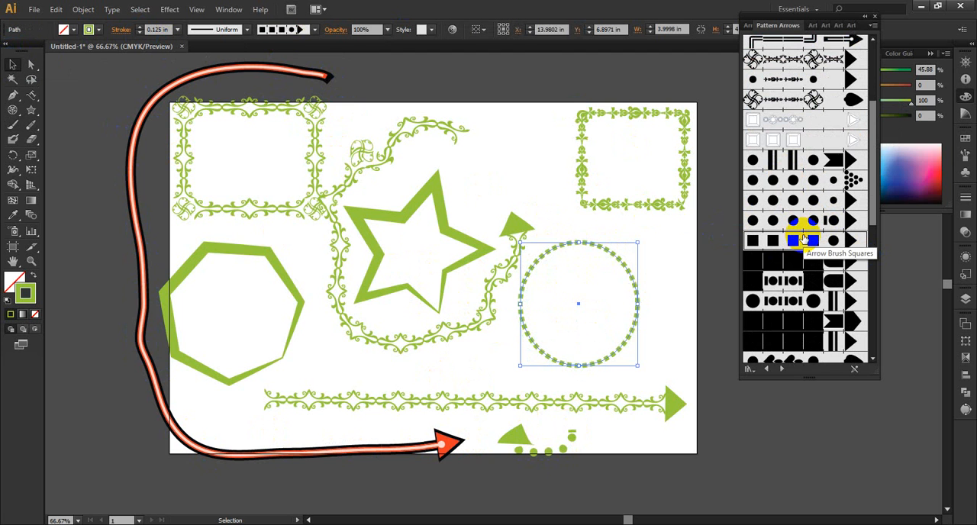
pyautogui.click(823, 281)
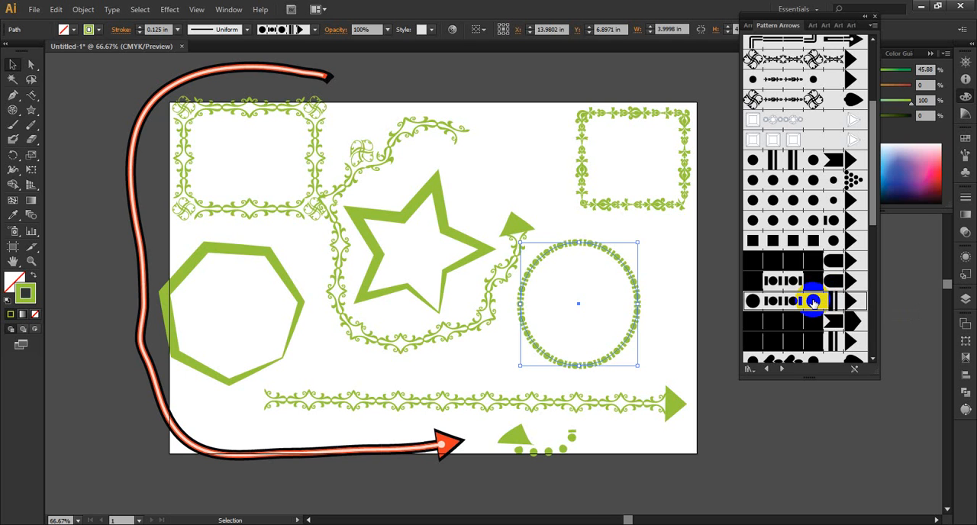
pyautogui.click(821, 220)
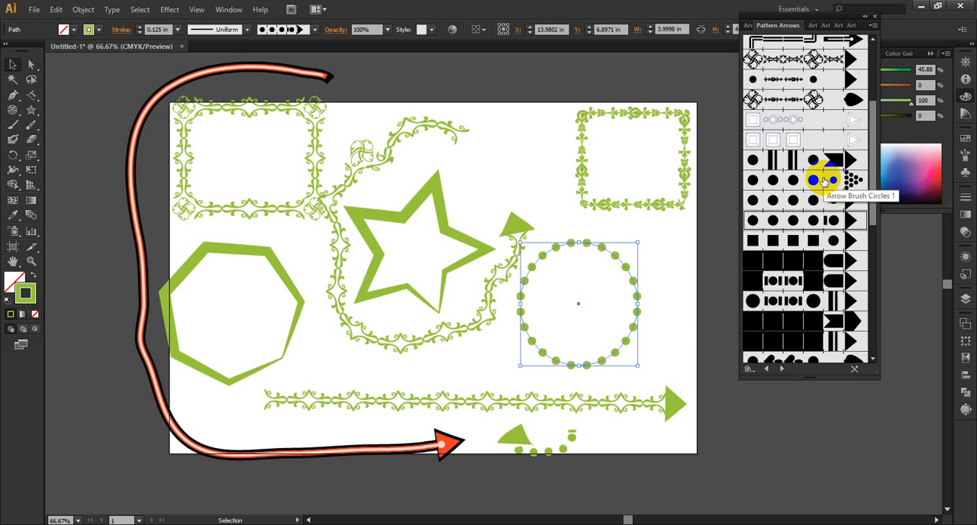
pyautogui.click(823, 180)
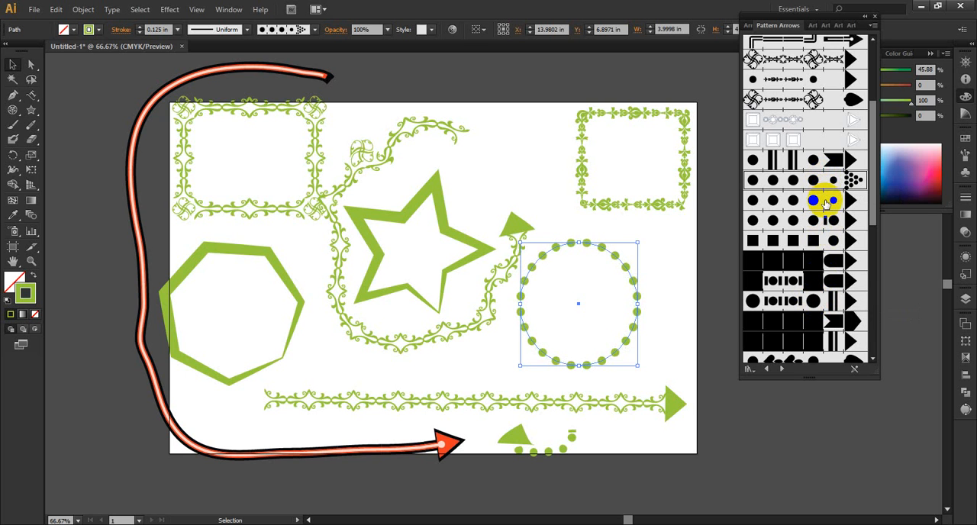
pyautogui.click(824, 202)
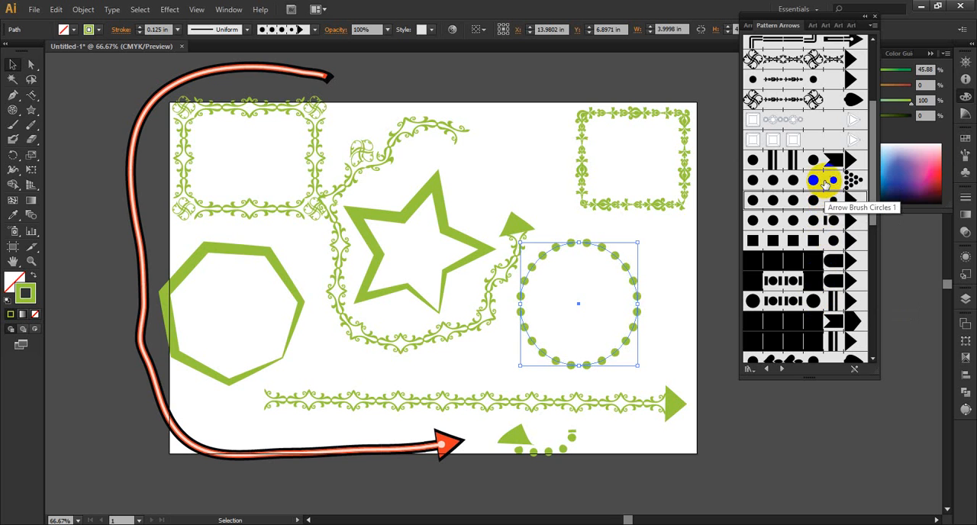
pyautogui.click(824, 182)
# Step: Apply the heart-shaped floral arrow brush to the circle and raise its stroke weight to 1.125 in
pyautogui.scroll(-3, 842, 266)
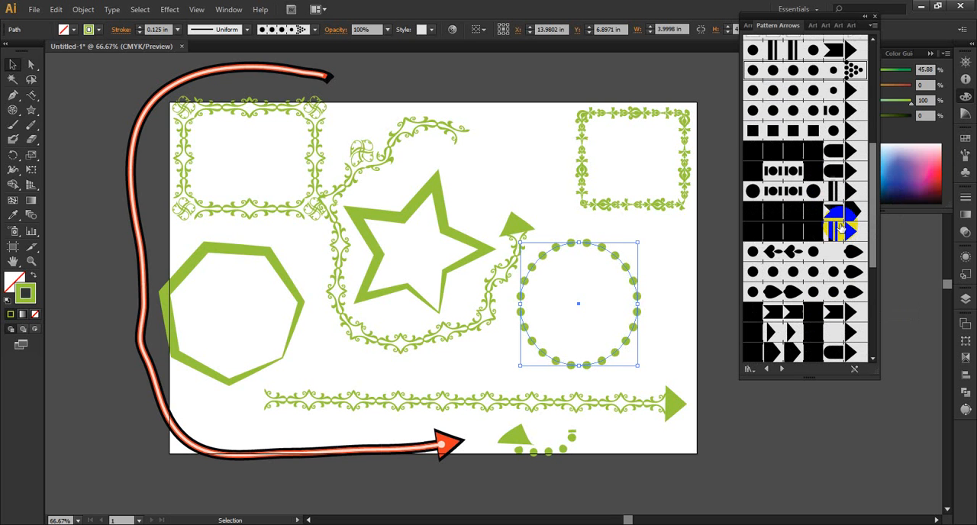
pyautogui.click(817, 254)
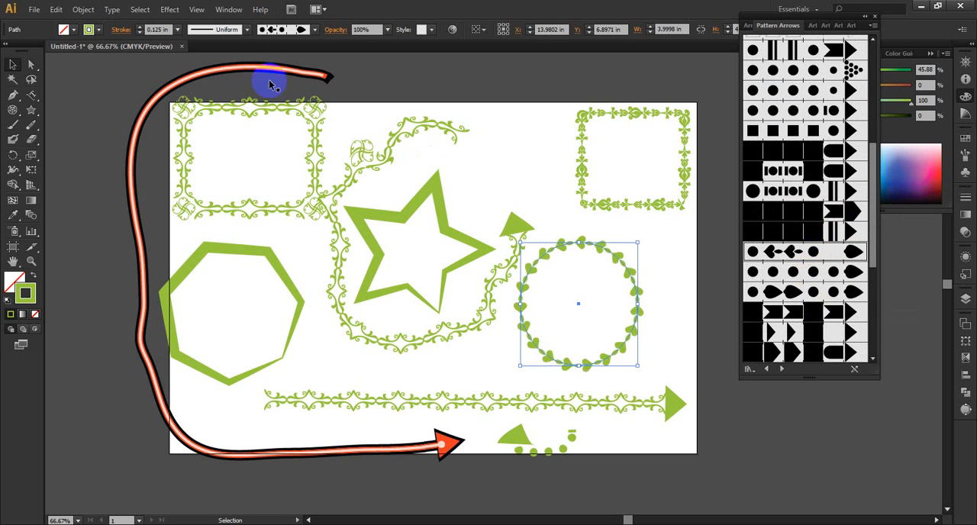
pyautogui.click(140, 28)
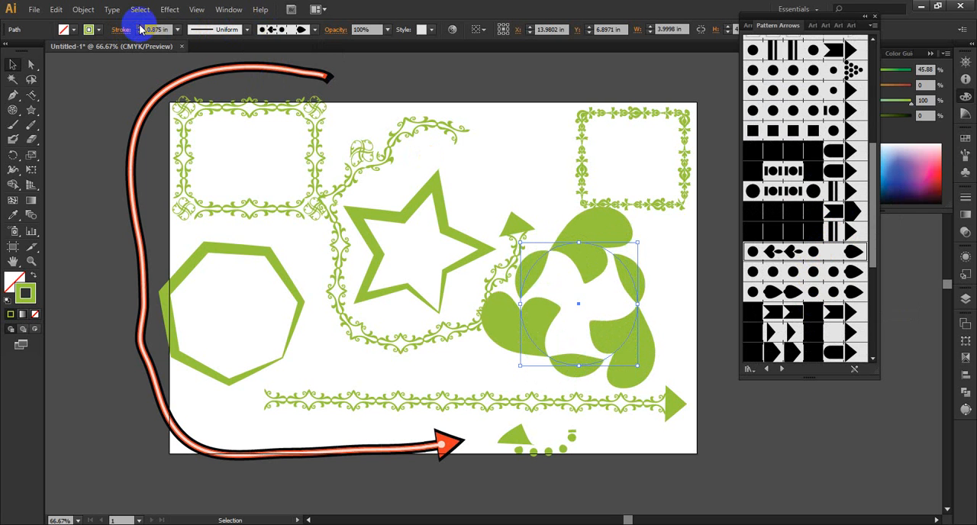
pyautogui.click(140, 27)
pyautogui.click(140, 28)
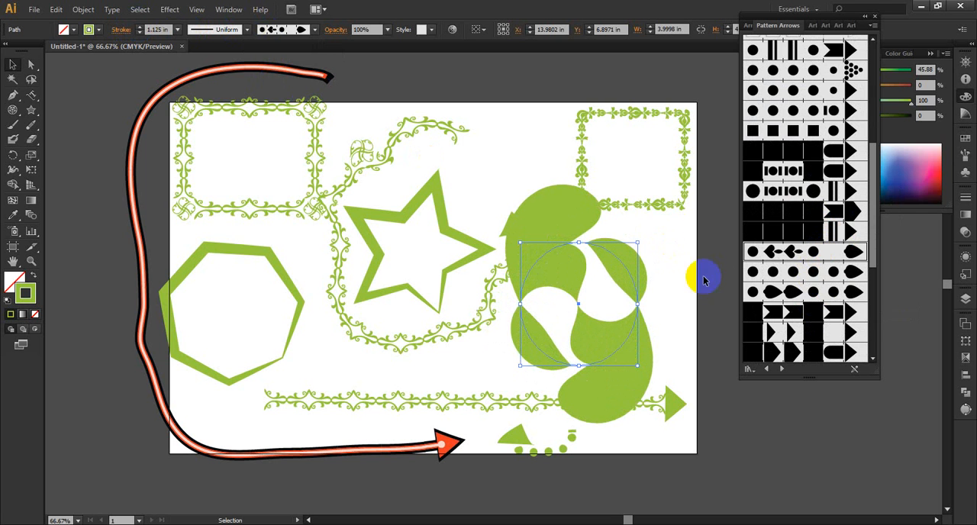
# Step: Try the chevron arrow brush on the circle, switch to Arrow Brush Floral 3, and swap its fill and stroke back and forth
pyautogui.click(813, 312)
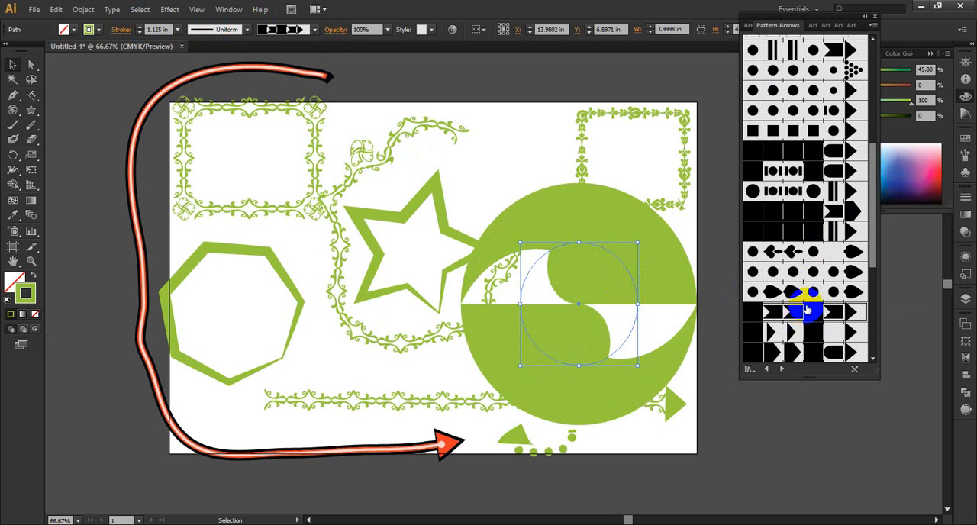
pyautogui.click(811, 293)
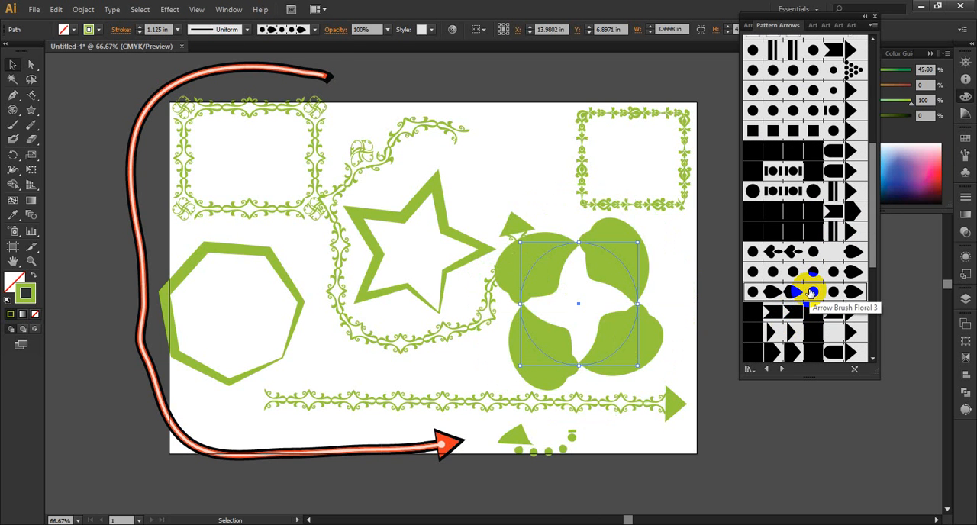
pyautogui.click(35, 276)
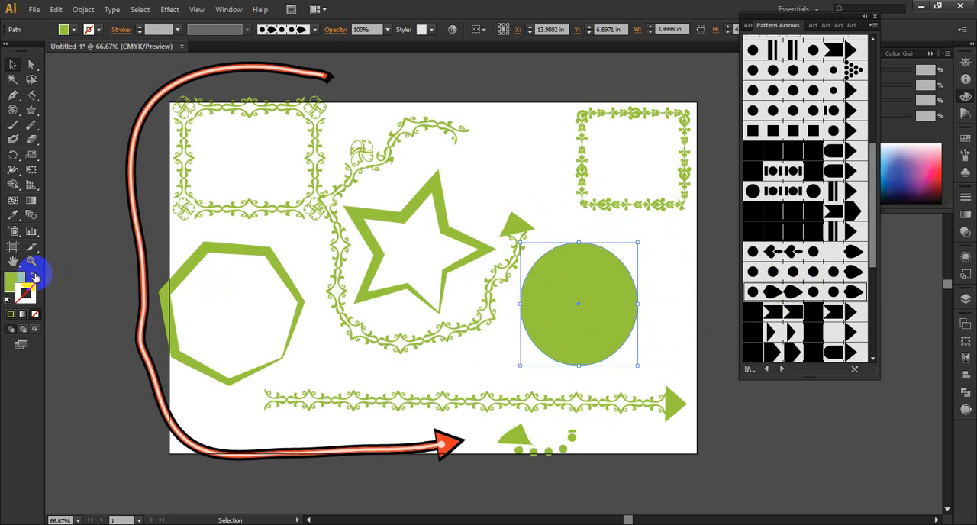
pyautogui.click(34, 280)
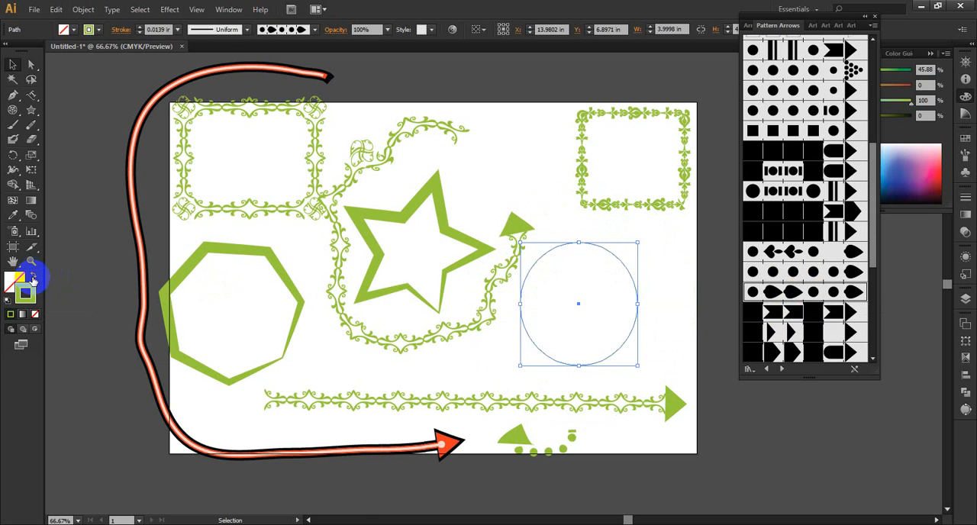
# Step: Set the circle's stroke weight to 0.25 in and apply one of the thin-line Pattern Arrows brushes with a forked tail to it
pyautogui.click(141, 29)
pyautogui.click(141, 29)
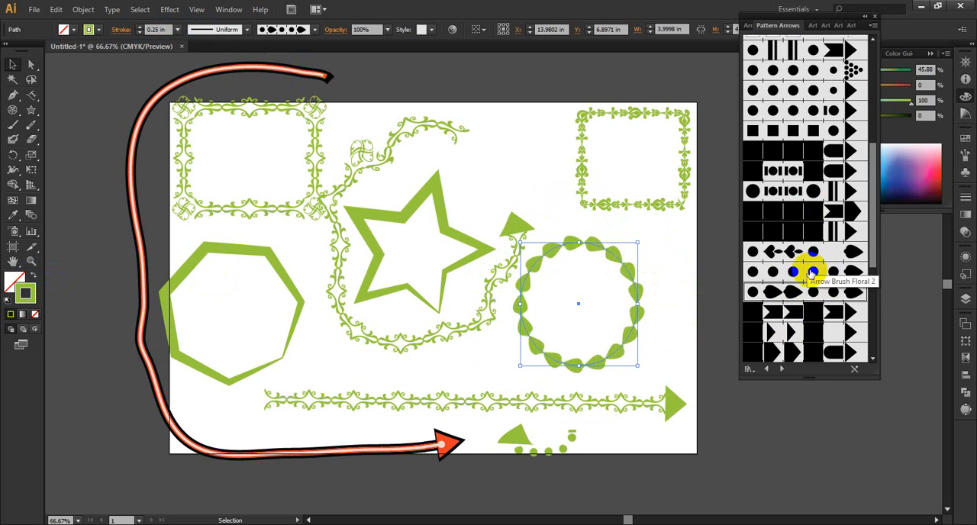
pyautogui.scroll(-3, 811, 272)
pyautogui.scroll(-2, 813, 271)
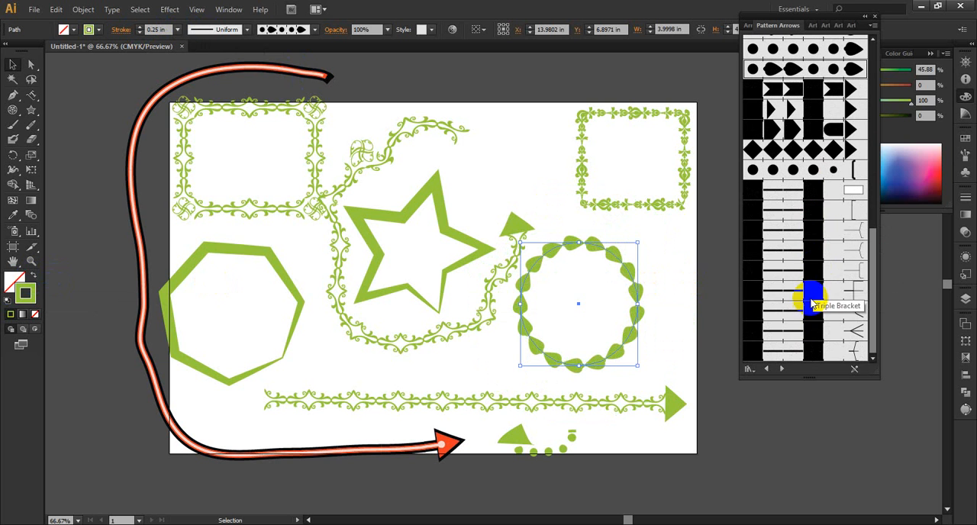
pyautogui.click(837, 204)
pyautogui.click(836, 253)
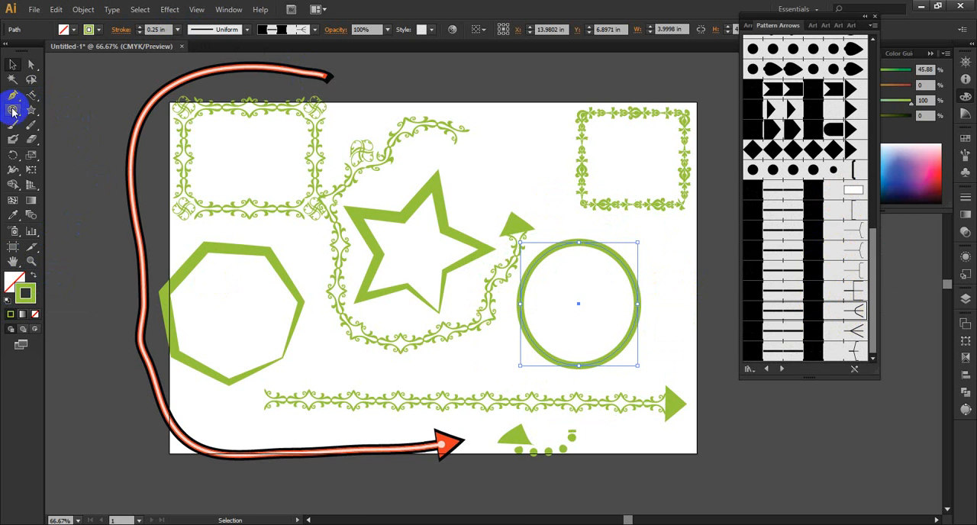
# Step: Paint several long freehand curves with the thin-line arrow brush along the artboard's left side and across the area below it
pyautogui.moveTo(116, 81)
pyautogui.mouseDown()
pyautogui.moveTo(84, 189)
pyautogui.moveTo(98, 359)
pyautogui.mouseUp()
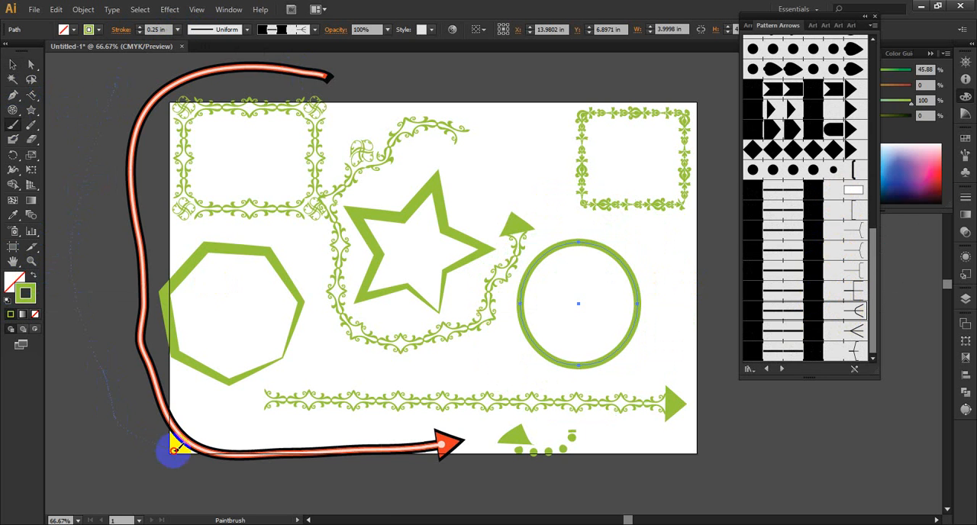
pyautogui.moveTo(174, 450)
pyautogui.mouseDown()
pyautogui.moveTo(207, 476)
pyautogui.moveTo(272, 468)
pyautogui.mouseUp()
pyautogui.scroll(-2, 322, 404)
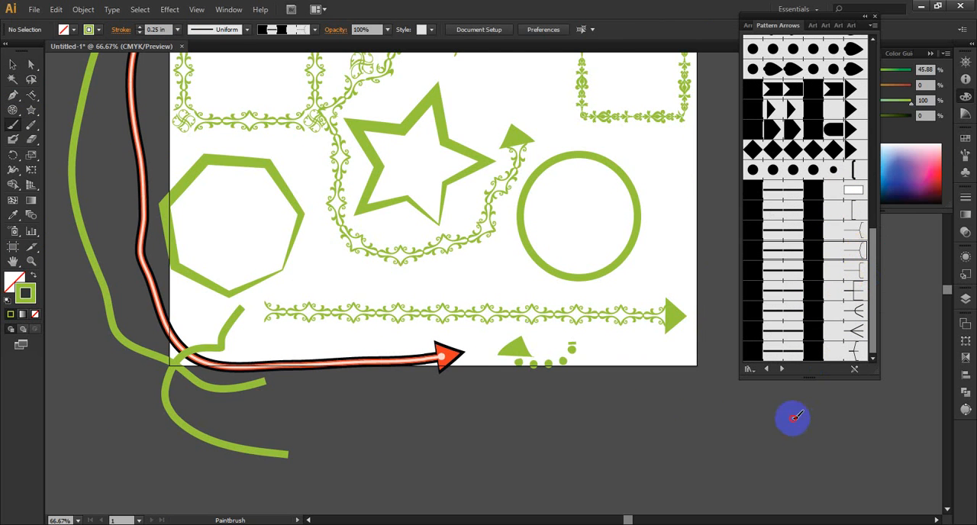
pyautogui.moveTo(794, 419)
pyautogui.mouseDown()
pyautogui.moveTo(622, 412)
pyautogui.moveTo(502, 442)
pyautogui.mouseUp()
pyautogui.scroll(-3, 774, 395)
pyautogui.scroll(1, 718, 378)
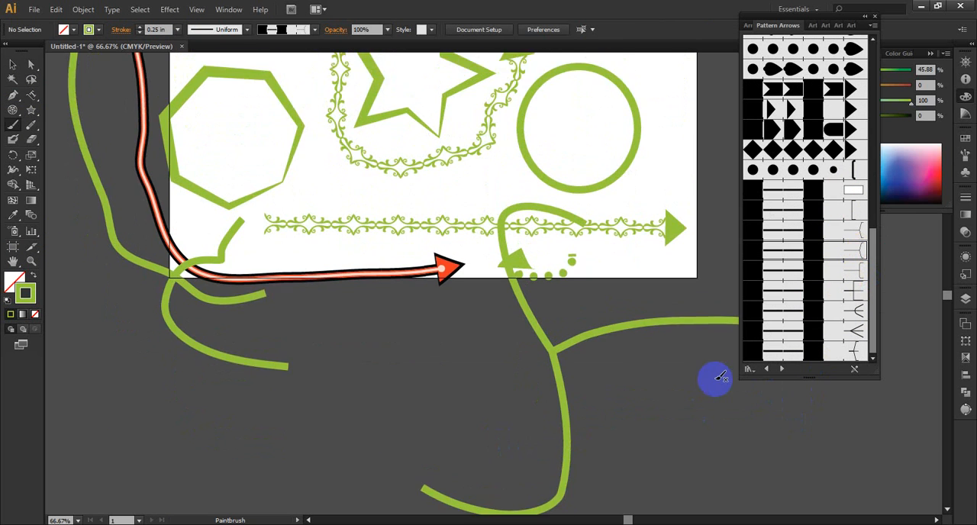
pyautogui.scroll(-1, 718, 377)
pyautogui.moveTo(863, 397)
pyautogui.mouseDown()
pyautogui.moveTo(802, 401)
pyautogui.moveTo(423, 351)
pyautogui.mouseUp()
pyautogui.scroll(5, 283, 266)
pyautogui.scroll(3, 641, 172)
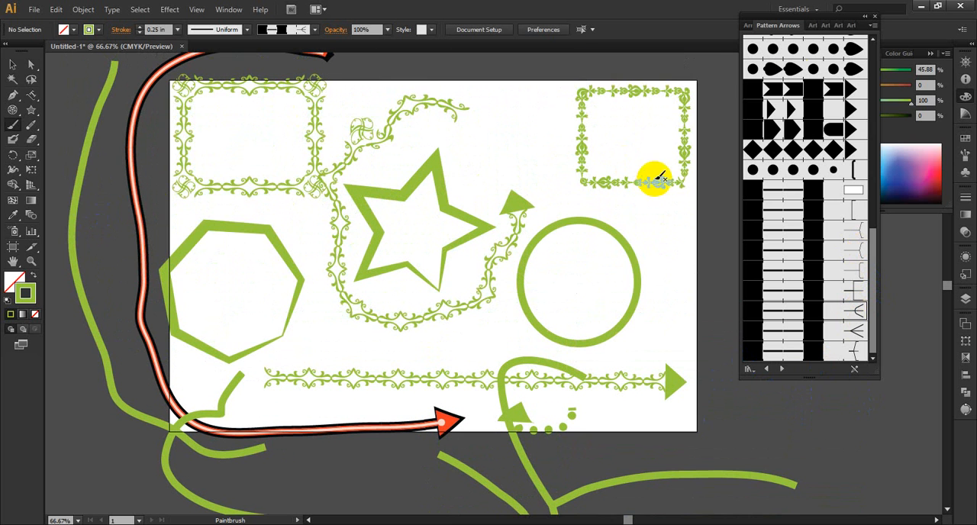
# Step: Load the Artistic_Calligraphic brush library
pyautogui.click(246, 30)
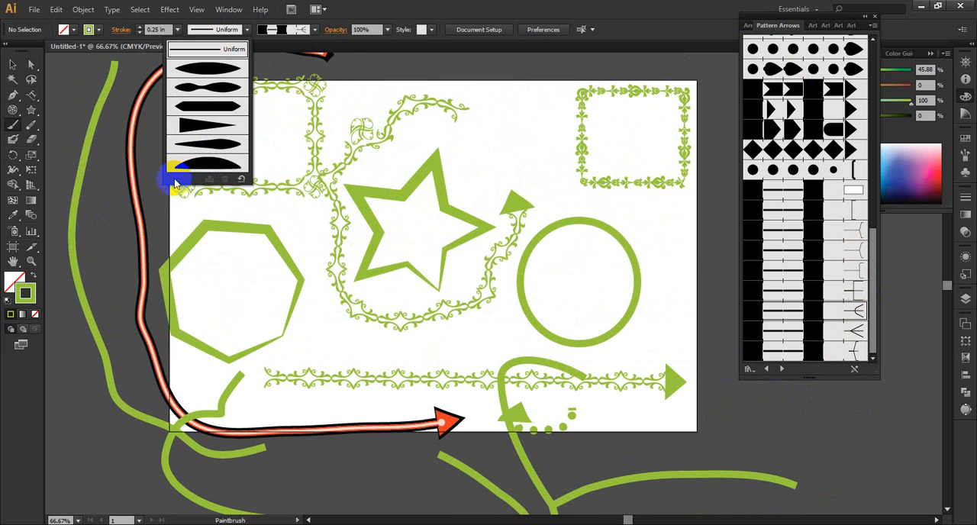
pyautogui.click(314, 31)
pyautogui.click(314, 31)
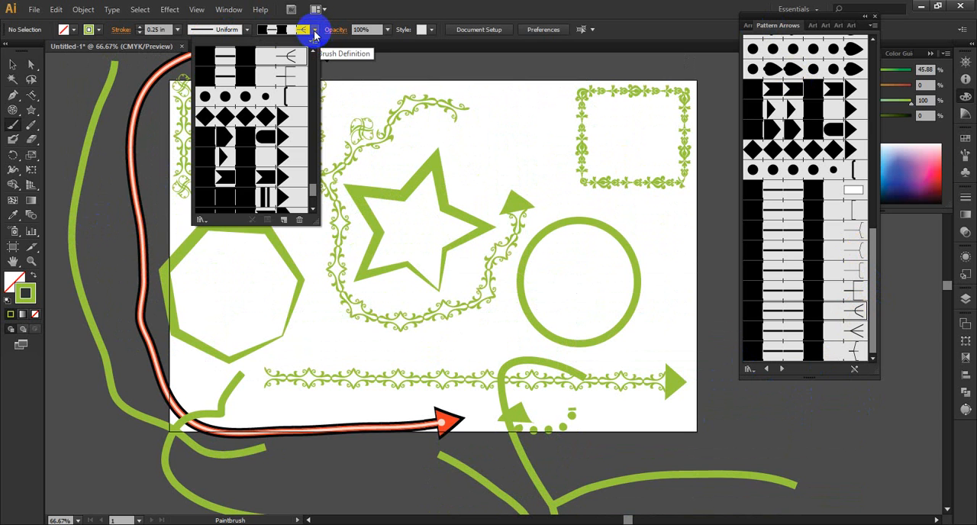
pyautogui.click(201, 220)
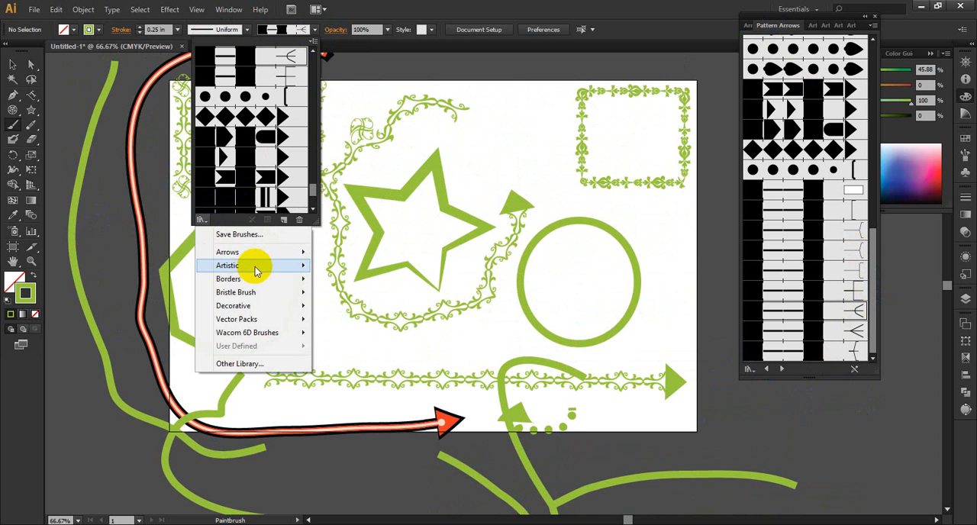
pyautogui.moveTo(256, 271)
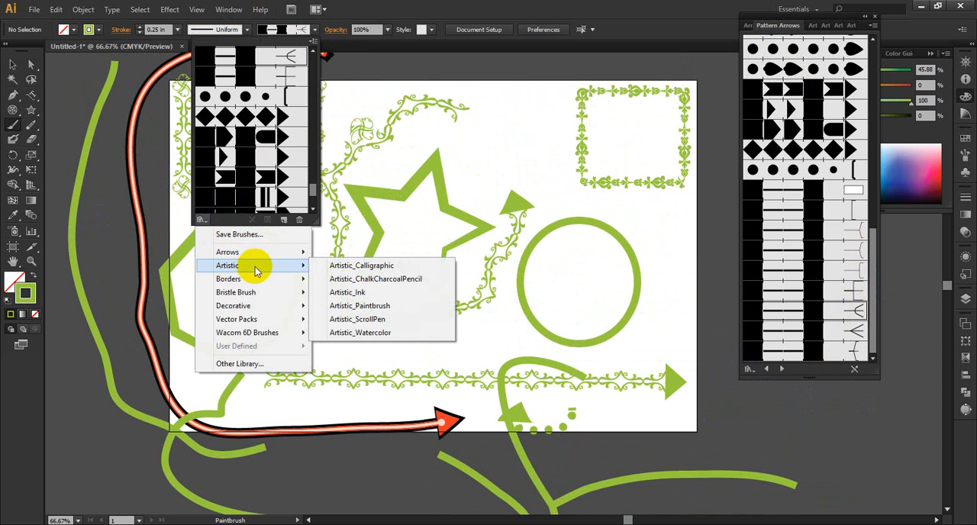
pyautogui.click(351, 267)
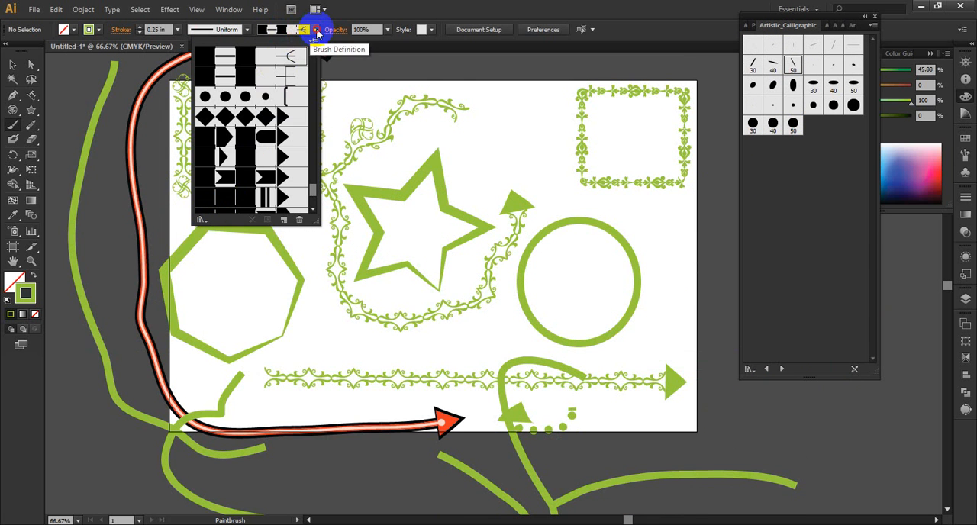
pyautogui.click(316, 32)
pyautogui.scroll(3, 697, 201)
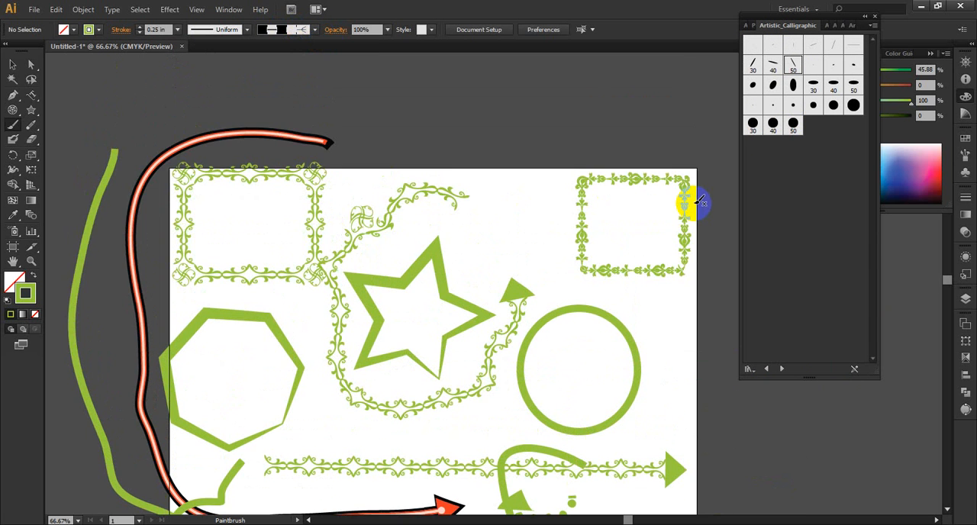
pyautogui.scroll(-2, 698, 202)
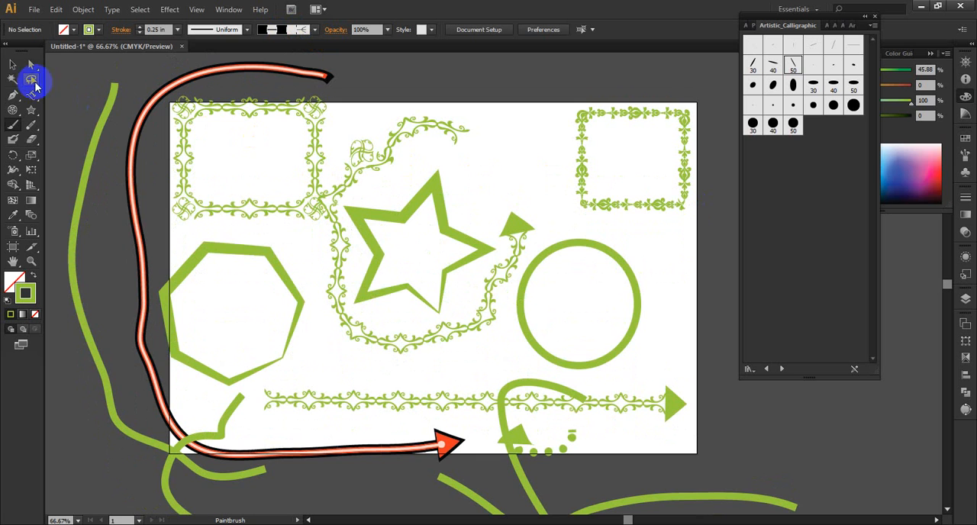
# Step: Delete the artwork on and around the artboard, and paint a zigzag stroke ending in a wave with the 15 pt. Flat brush
pyautogui.moveTo(49, 71); pyautogui.dragTo(691, 507)
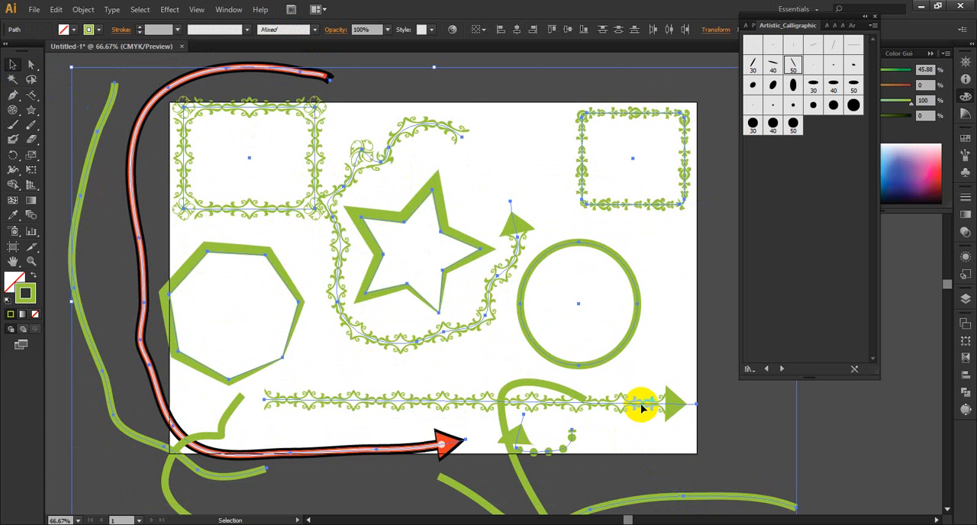
pyautogui.press('Delete')
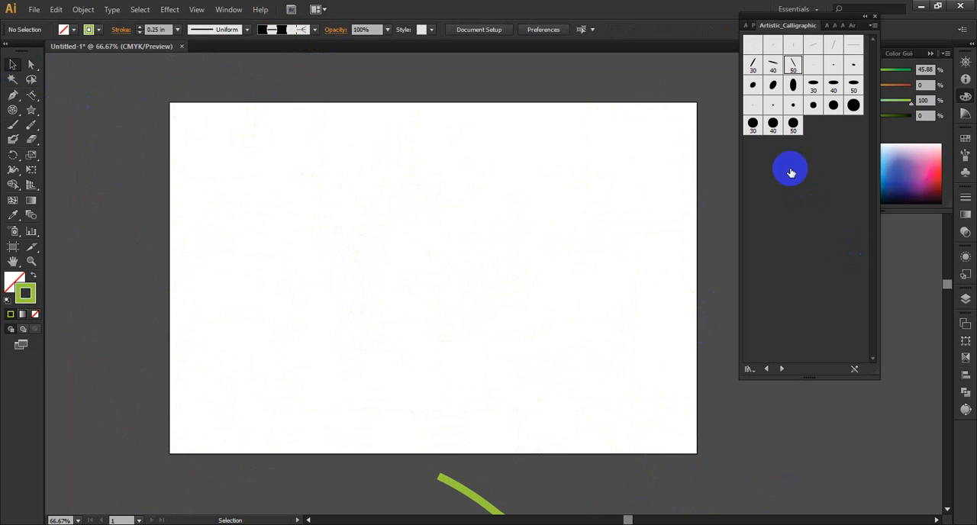
pyautogui.click(833, 47)
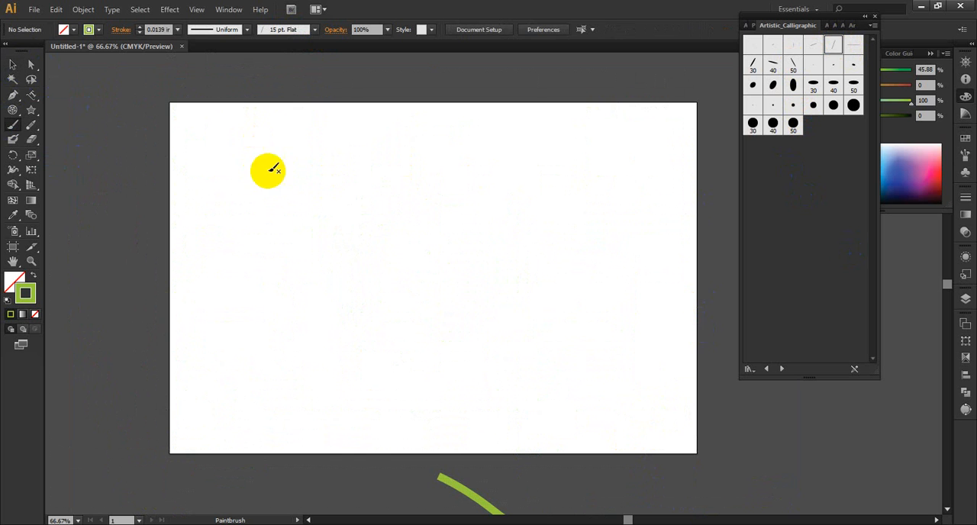
pyautogui.moveTo(211, 152)
pyautogui.mouseDown()
pyautogui.moveTo(232, 275)
pyautogui.moveTo(254, 229)
pyautogui.moveTo(302, 247)
pyautogui.moveTo(516, 254)
pyautogui.mouseUp()
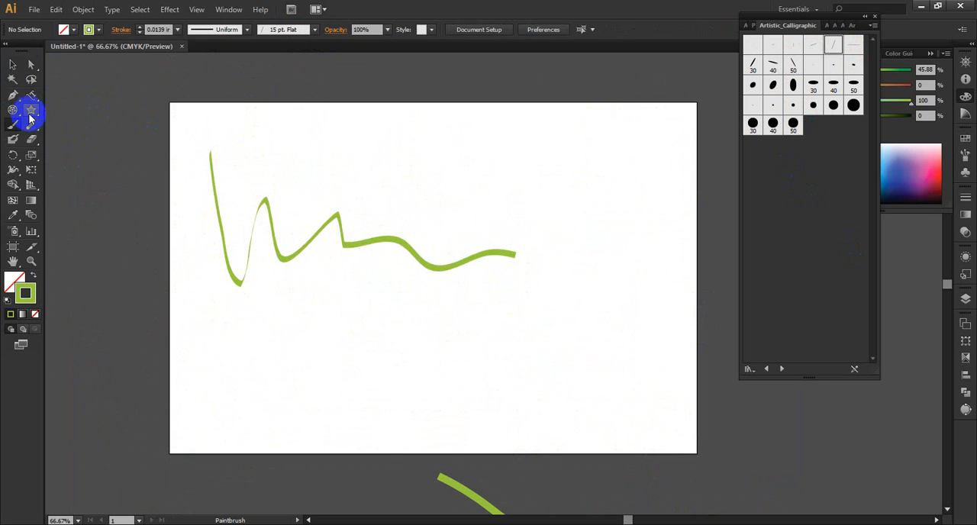
# Step: Draw a rectangle about 3.4 in wide in the artboard's upper right and try flat, oval and round calligraphic brushes, ending with 5 pt. Round
pyautogui.moveTo(33, 111); pyautogui.dragTo(76, 107)
pyautogui.moveTo(487, 137); pyautogui.dragTo(586, 222)
pyautogui.click(773, 47)
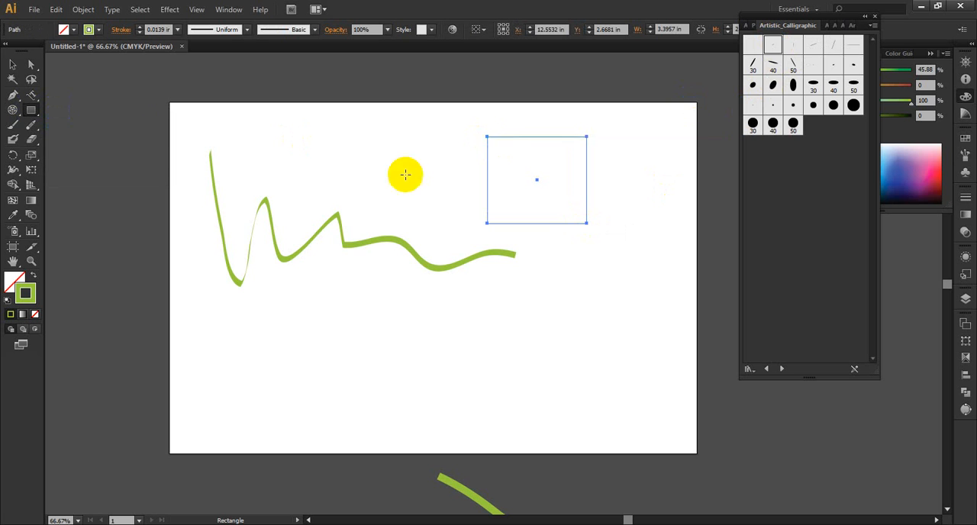
pyautogui.click(773, 67)
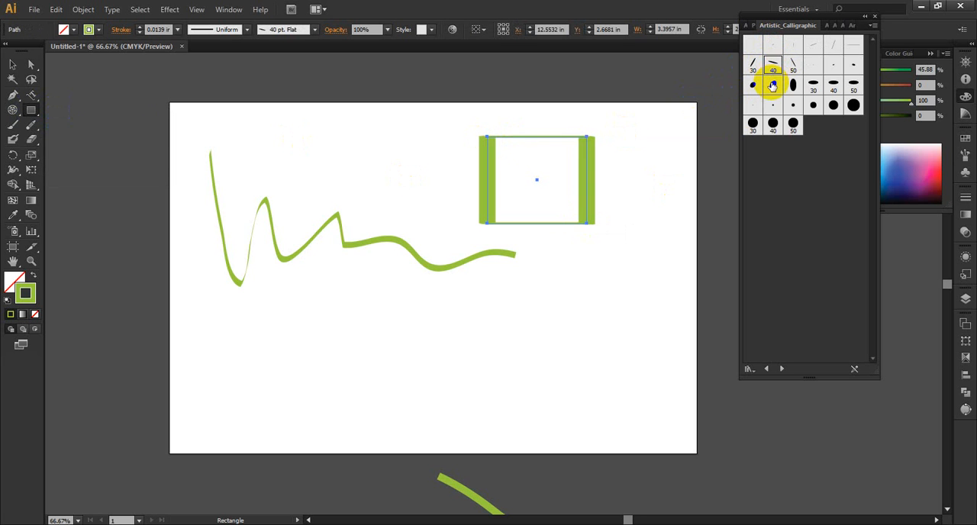
pyautogui.click(773, 84)
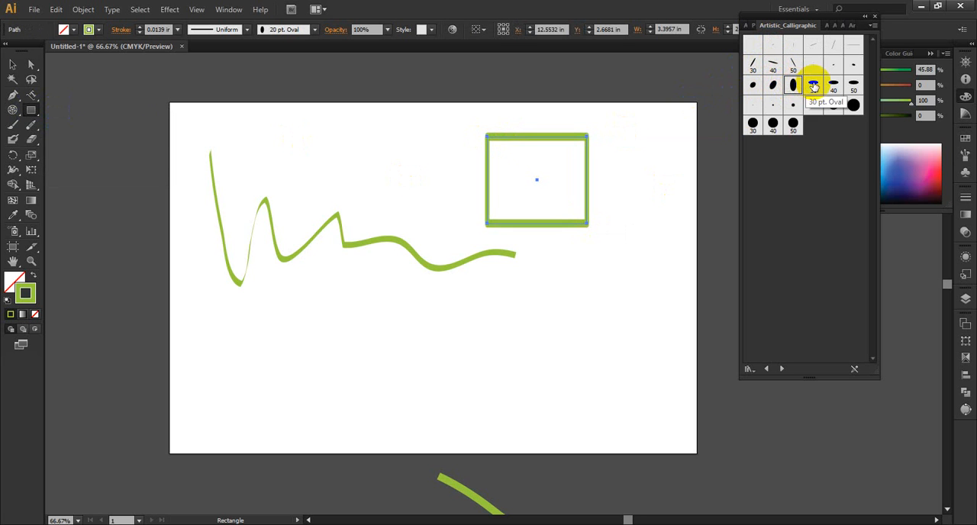
pyautogui.click(845, 86)
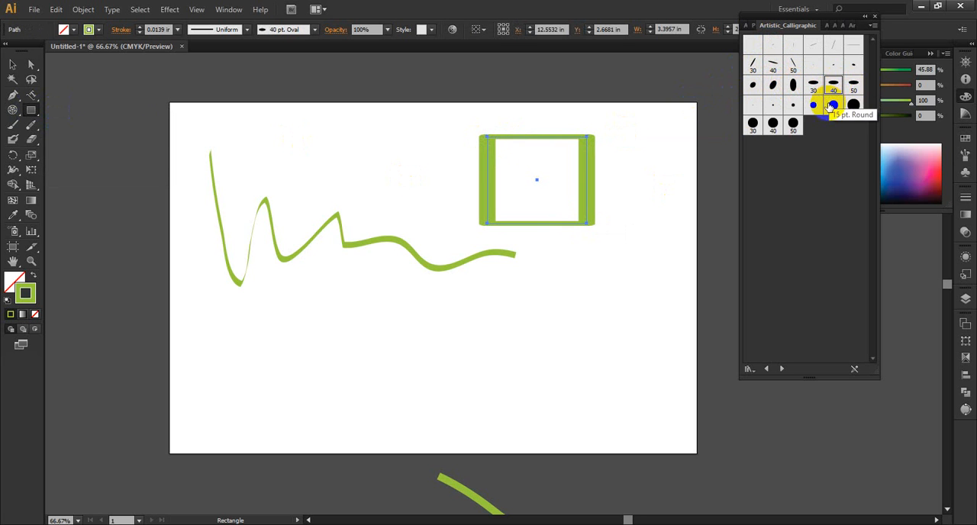
pyautogui.click(815, 106)
pyautogui.click(794, 106)
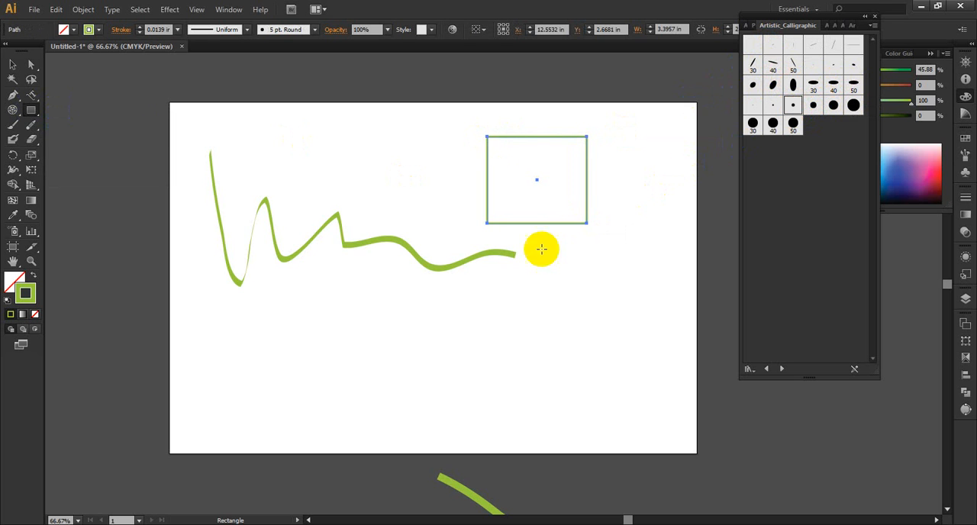
# Step: Apply the 40 pt. Flat brush to the rectangle and paint looping and wavy freehand strokes with it across the artboard
pyautogui.click(13, 123)
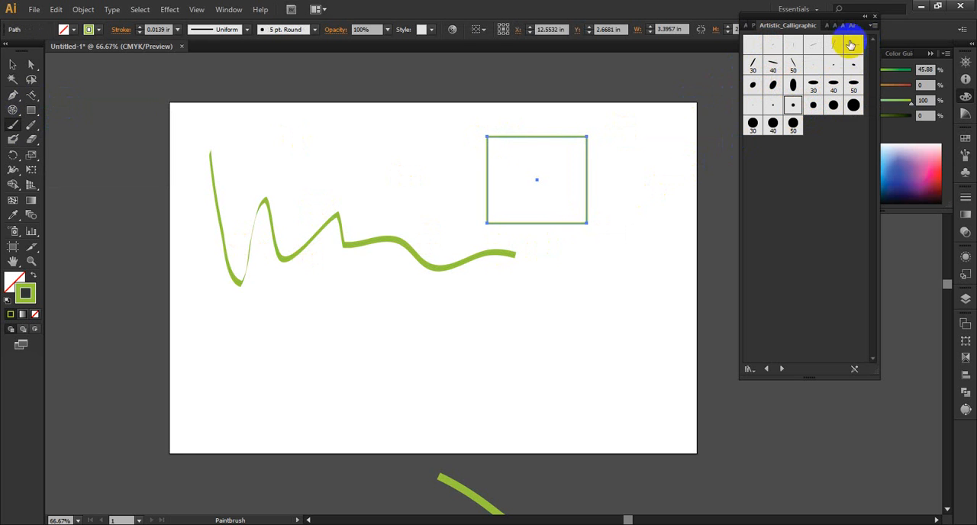
pyautogui.click(772, 65)
pyautogui.moveTo(382, 299)
pyautogui.mouseDown()
pyautogui.moveTo(445, 324)
pyautogui.moveTo(554, 326)
pyautogui.moveTo(526, 303)
pyautogui.moveTo(263, 343)
pyautogui.moveTo(419, 389)
pyautogui.moveTo(429, 355)
pyautogui.moveTo(551, 377)
pyautogui.moveTo(674, 351)
pyautogui.moveTo(683, 359)
pyautogui.mouseUp()
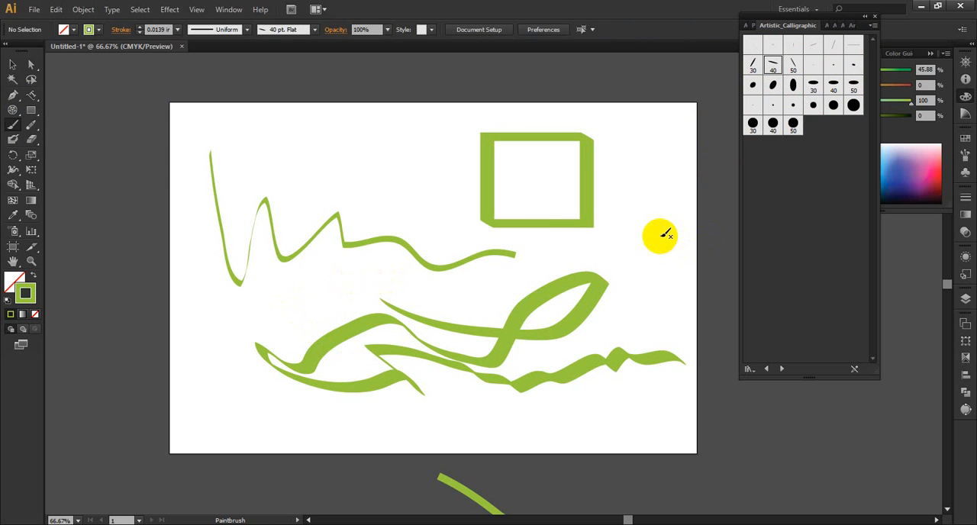
pyautogui.moveTo(273, 138)
pyautogui.mouseDown()
pyautogui.moveTo(418, 136)
pyautogui.moveTo(429, 148)
pyautogui.moveTo(357, 131)
pyautogui.moveTo(219, 155)
pyautogui.moveTo(409, 173)
pyautogui.moveTo(430, 159)
pyautogui.moveTo(449, 176)
pyautogui.moveTo(462, 163)
pyautogui.moveTo(456, 136)
pyautogui.moveTo(485, 137)
pyautogui.moveTo(486, 192)
pyautogui.mouseUp()
pyautogui.moveTo(182, 313)
pyautogui.mouseDown()
pyautogui.moveTo(273, 309)
pyautogui.moveTo(271, 299)
pyautogui.moveTo(272, 327)
pyautogui.moveTo(247, 302)
pyautogui.moveTo(174, 302)
pyautogui.moveTo(278, 311)
pyautogui.moveTo(304, 334)
pyautogui.moveTo(304, 282)
pyautogui.moveTo(292, 282)
pyautogui.moveTo(325, 276)
pyautogui.moveTo(327, 327)
pyautogui.moveTo(335, 279)
pyautogui.moveTo(372, 308)
pyautogui.moveTo(452, 307)
pyautogui.moveTo(510, 269)
pyautogui.moveTo(670, 251)
pyautogui.moveTo(654, 170)
pyautogui.moveTo(634, 188)
pyautogui.moveTo(619, 234)
pyautogui.moveTo(583, 245)
pyautogui.moveTo(488, 223)
pyautogui.moveTo(462, 231)
pyautogui.moveTo(402, 194)
pyautogui.moveTo(332, 199)
pyautogui.moveTo(253, 178)
pyautogui.moveTo(294, 160)
pyautogui.moveTo(401, 173)
pyautogui.mouseUp()
pyautogui.moveTo(604, 112)
pyautogui.mouseDown()
pyautogui.moveTo(633, 142)
pyautogui.moveTo(638, 114)
pyautogui.moveTo(693, 118)
pyautogui.mouseUp()
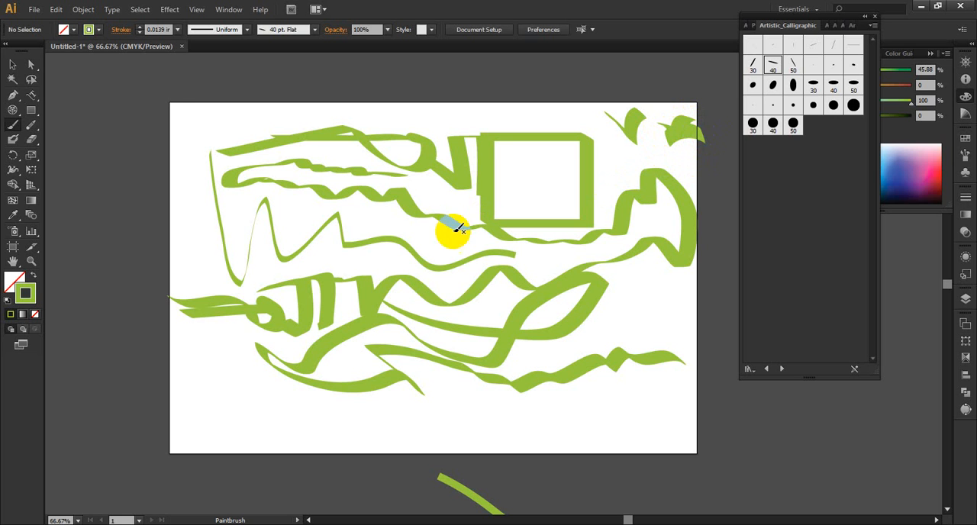
# Step: Paint a check mark near the artboard's lower left and a small house across its lower edge with the 40 pt. Flat brush
pyautogui.moveTo(181, 375)
pyautogui.mouseDown()
pyautogui.moveTo(218, 388)
pyautogui.moveTo(246, 356)
pyautogui.mouseUp()
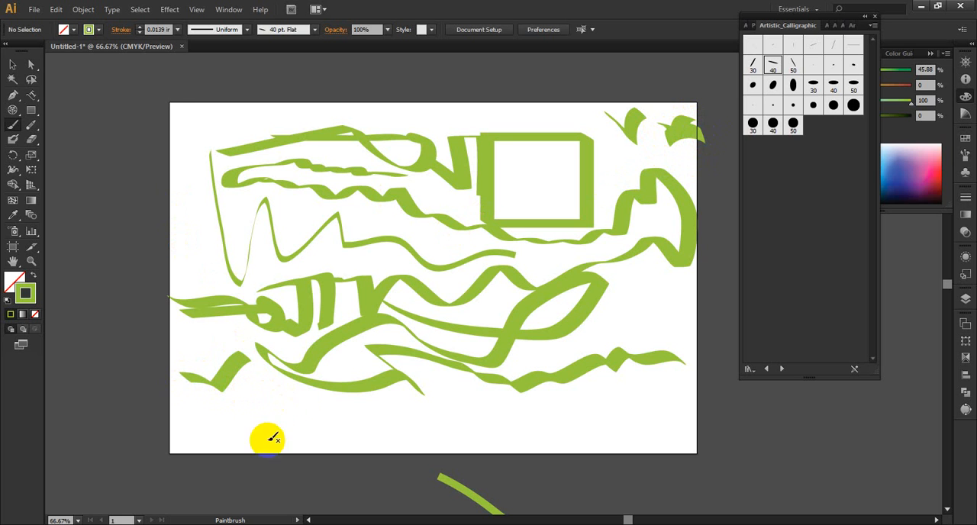
pyautogui.moveTo(303, 393)
pyautogui.mouseDown()
pyautogui.moveTo(243, 462)
pyautogui.moveTo(369, 453)
pyautogui.mouseUp()
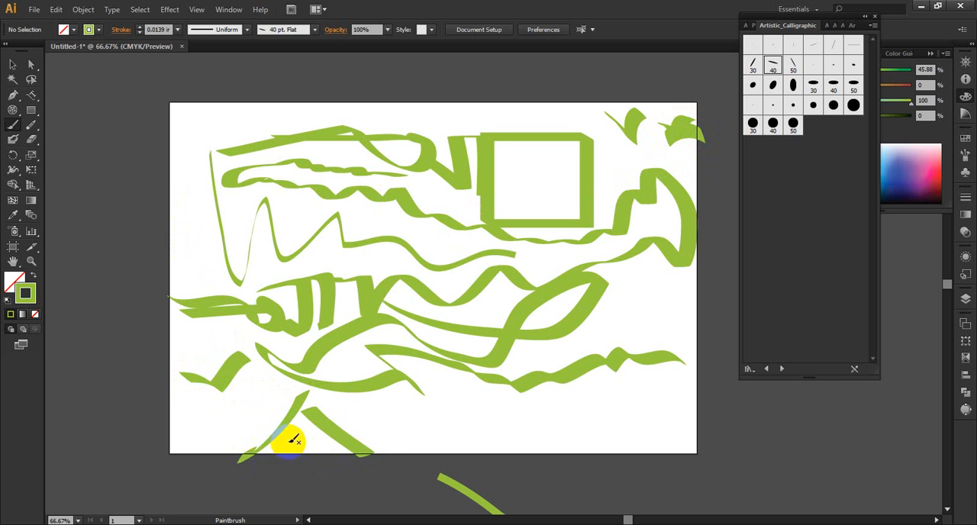
pyautogui.moveTo(271, 445)
pyautogui.mouseDown()
pyautogui.moveTo(272, 481)
pyautogui.moveTo(327, 499)
pyautogui.moveTo(339, 441)
pyautogui.mouseUp()
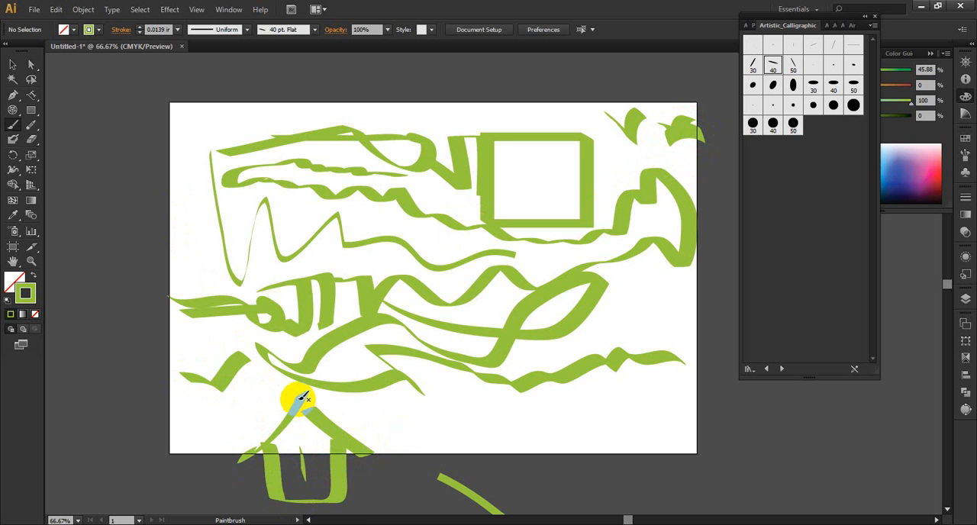
# Step: Paint an inverted V at the artboard's lower right and thick bent strokes over its right and left edges with the 50 pt. Round brush
pyautogui.click(794, 124)
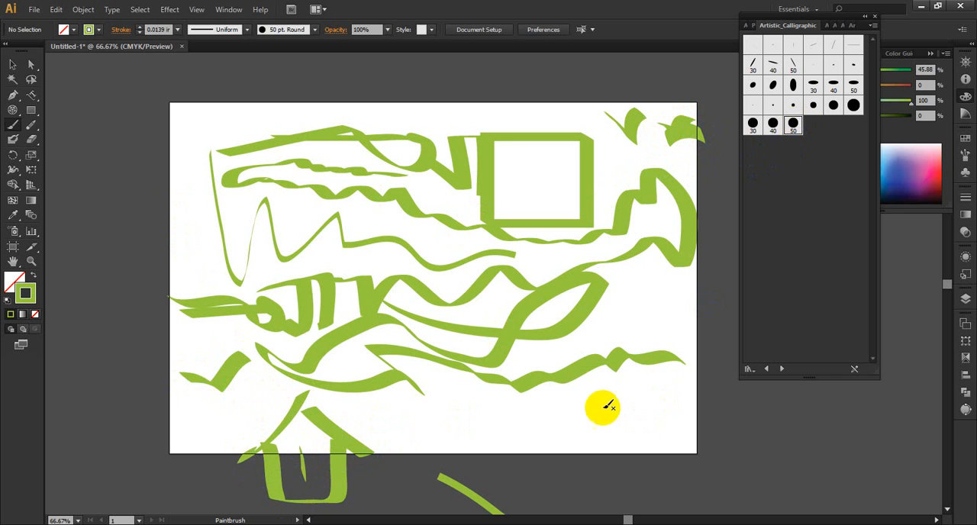
pyautogui.moveTo(604, 408)
pyautogui.mouseDown()
pyautogui.moveTo(563, 434)
pyautogui.moveTo(628, 399)
pyautogui.moveTo(717, 443)
pyautogui.mouseUp()
pyautogui.click(773, 124)
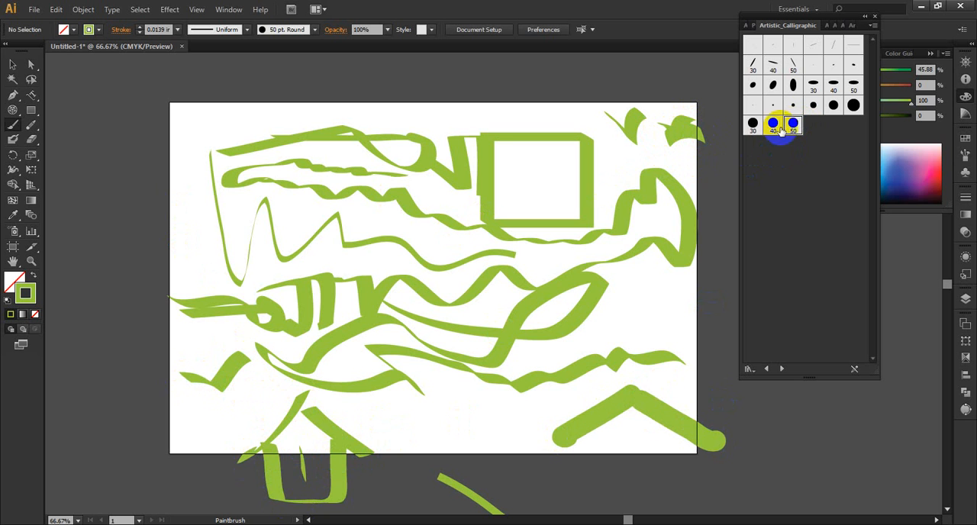
pyautogui.click(811, 82)
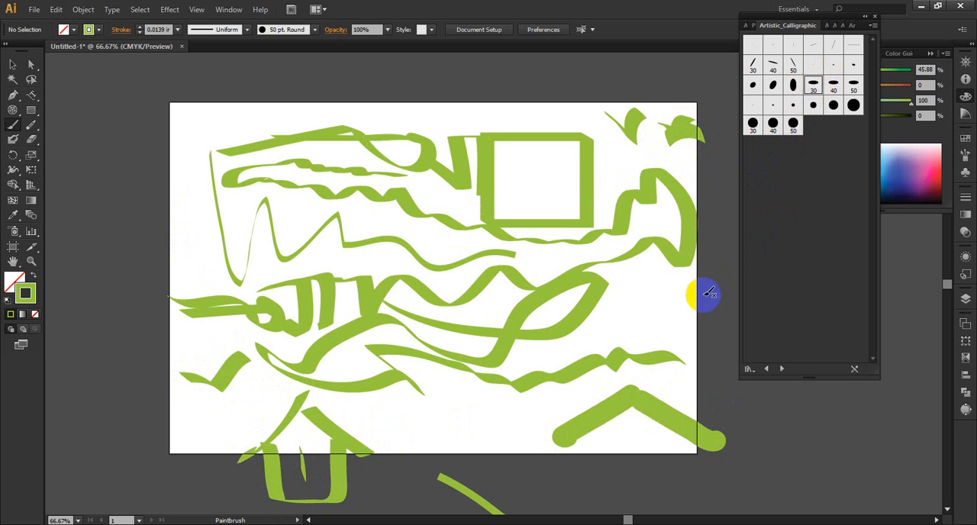
pyautogui.moveTo(702, 293)
pyautogui.mouseDown()
pyautogui.moveTo(643, 324)
pyautogui.moveTo(633, 316)
pyautogui.moveTo(779, 367)
pyautogui.mouseUp()
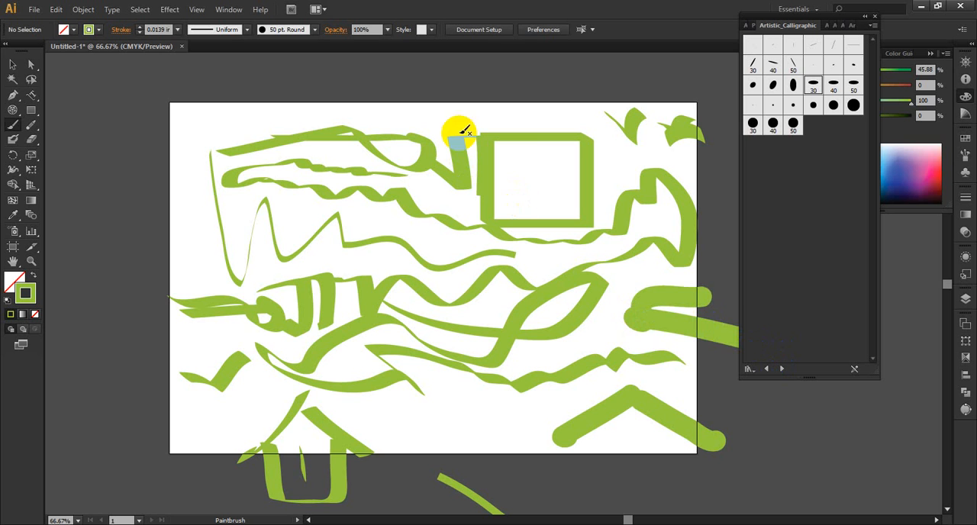
pyautogui.moveTo(189, 188)
pyautogui.mouseDown()
pyautogui.moveTo(219, 224)
pyautogui.moveTo(173, 251)
pyautogui.moveTo(157, 228)
pyautogui.mouseUp()
# Step: Paint horizontal strokes that turn downward along the artboard's upper edge with the 40 pt. Oval brush
pyautogui.click(833, 82)
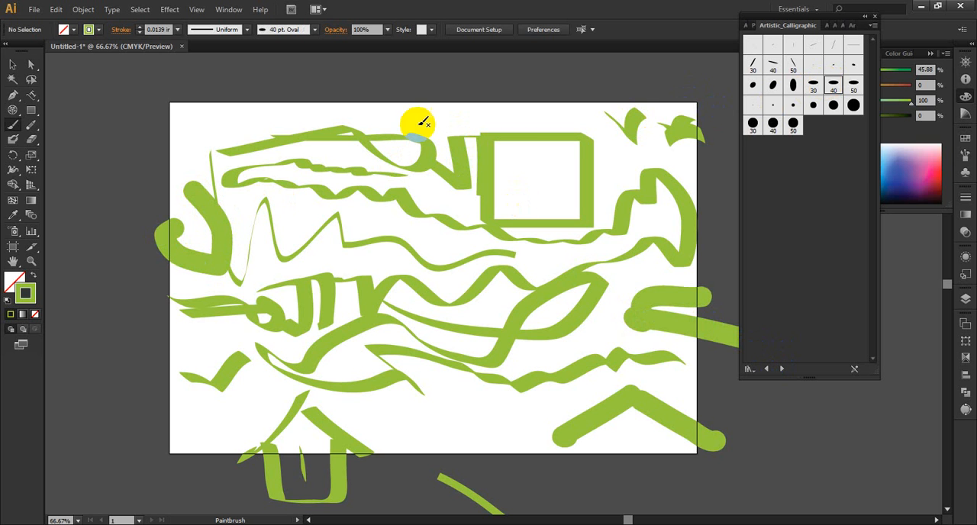
pyautogui.moveTo(361, 120)
pyautogui.mouseDown()
pyautogui.moveTo(505, 119)
pyautogui.moveTo(534, 157)
pyautogui.moveTo(166, 119)
pyautogui.mouseUp()
pyautogui.moveTo(314, 120); pyautogui.dragTo(323, 169)
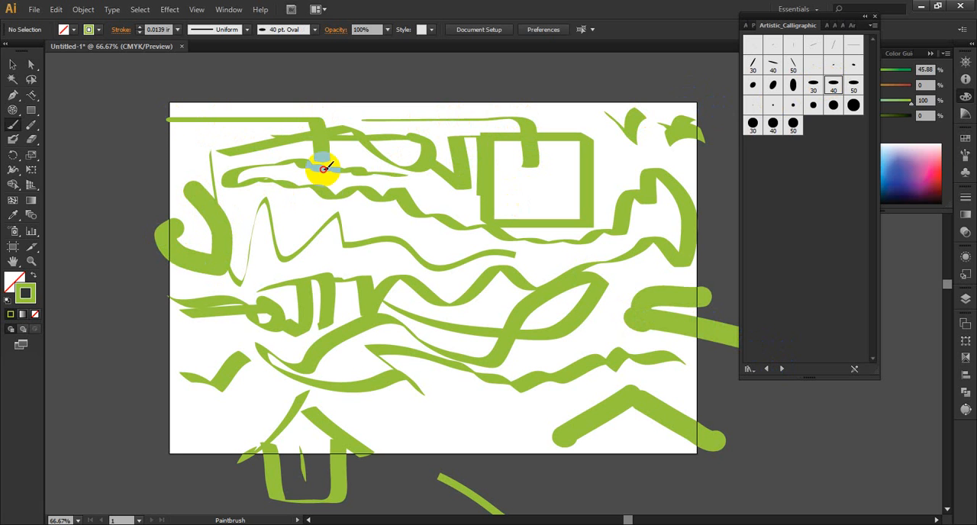
# Step: Paint a 40 pt. Oval stroke beyond the artboard's left edge and looping 20 pt. Oval strokes over the rectangle and upper-right edge
pyautogui.moveTo(59, 180)
pyautogui.mouseDown()
pyautogui.moveTo(177, 180)
pyautogui.moveTo(174, 221)
pyautogui.mouseUp()
pyautogui.click(794, 88)
pyautogui.moveTo(657, 158)
pyautogui.mouseDown()
pyautogui.moveTo(554, 175)
pyautogui.moveTo(560, 146)
pyautogui.mouseUp()
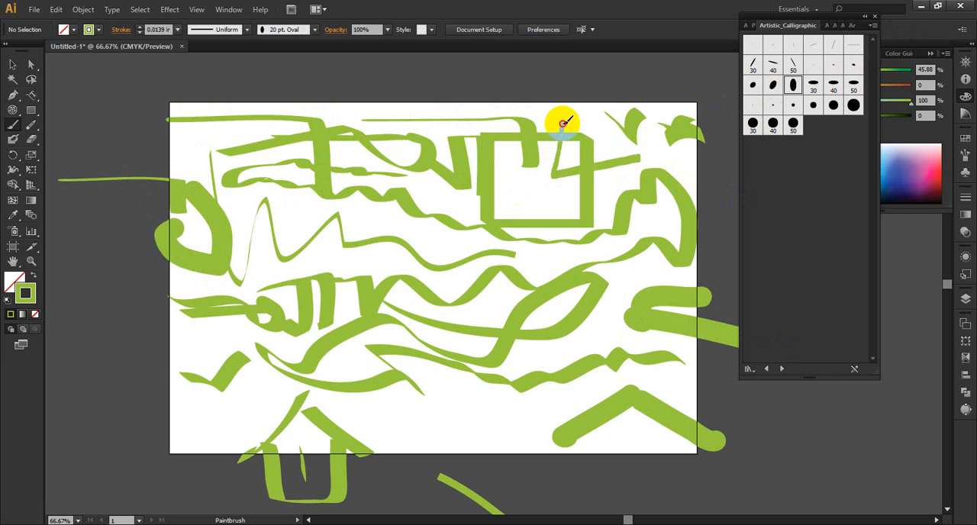
pyautogui.moveTo(563, 101)
pyautogui.mouseDown()
pyautogui.moveTo(583, 140)
pyautogui.moveTo(606, 60)
pyautogui.moveTo(615, 118)
pyautogui.moveTo(541, 138)
pyautogui.moveTo(684, 154)
pyautogui.moveTo(748, 131)
pyautogui.mouseUp()
pyautogui.scroll(3, 694, 221)
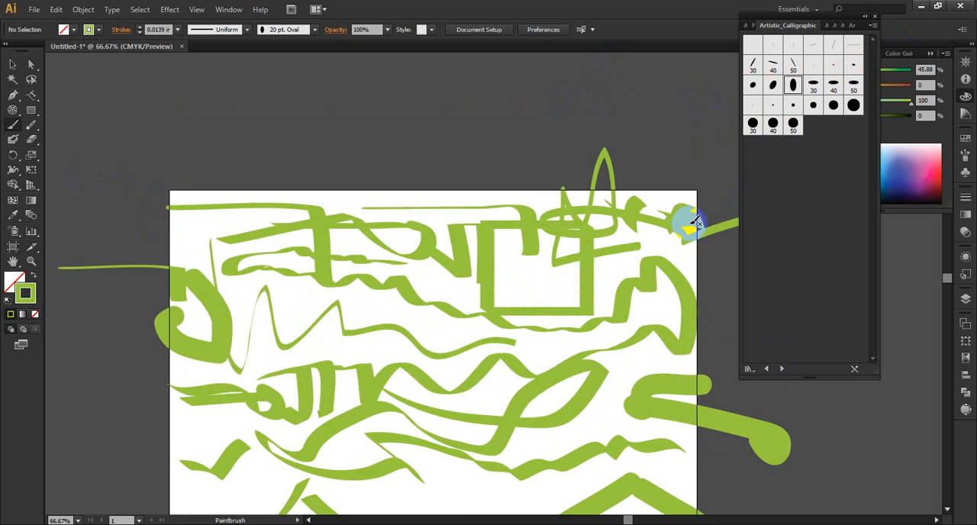
pyautogui.scroll(-5, 695, 222)
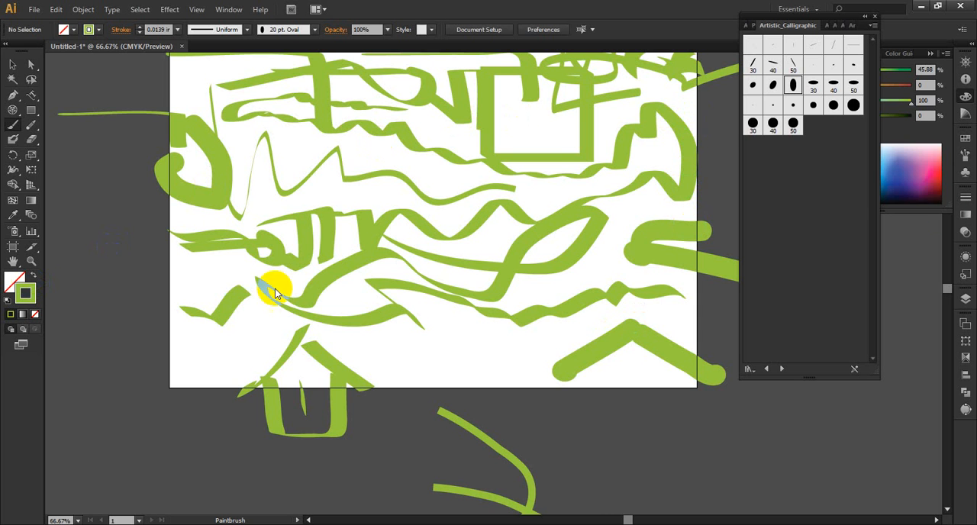
# Step: Set the stroke colour to pink (M 96.08, Y 8.24) and choose the Tetrad harmony rule in the Color Guide
pyautogui.click(930, 169)
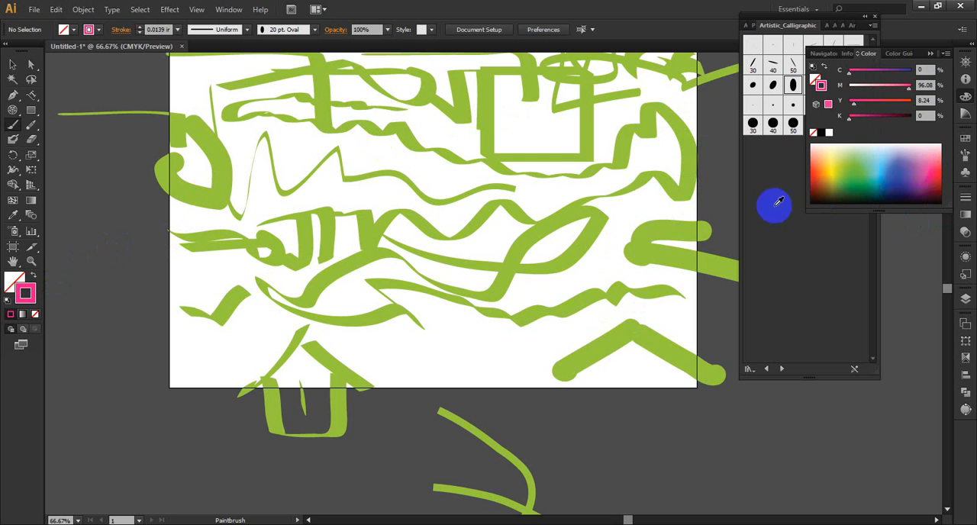
pyautogui.click(966, 96)
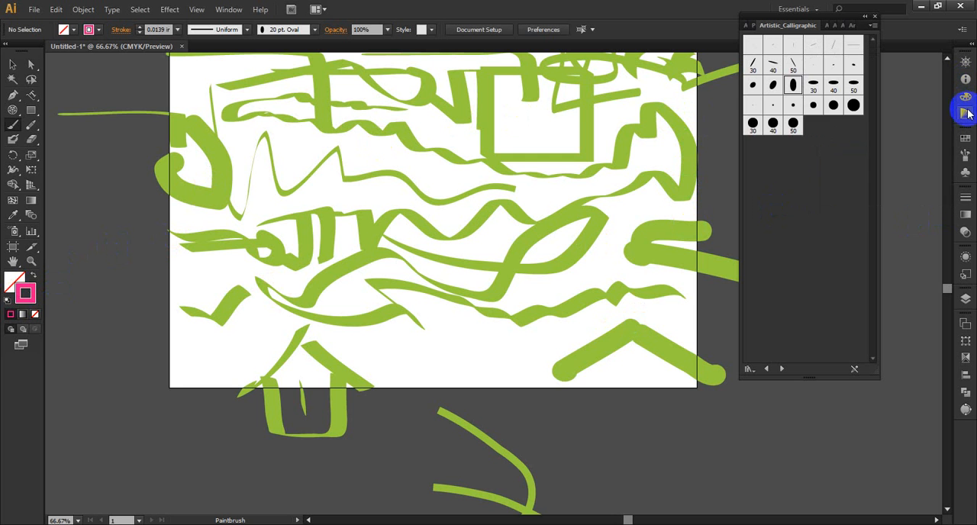
pyautogui.click(966, 115)
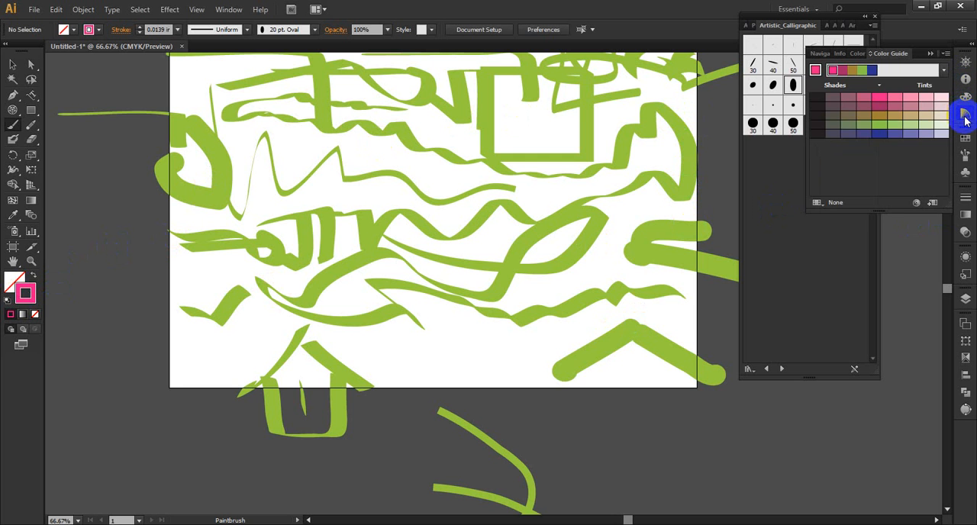
pyautogui.click(944, 70)
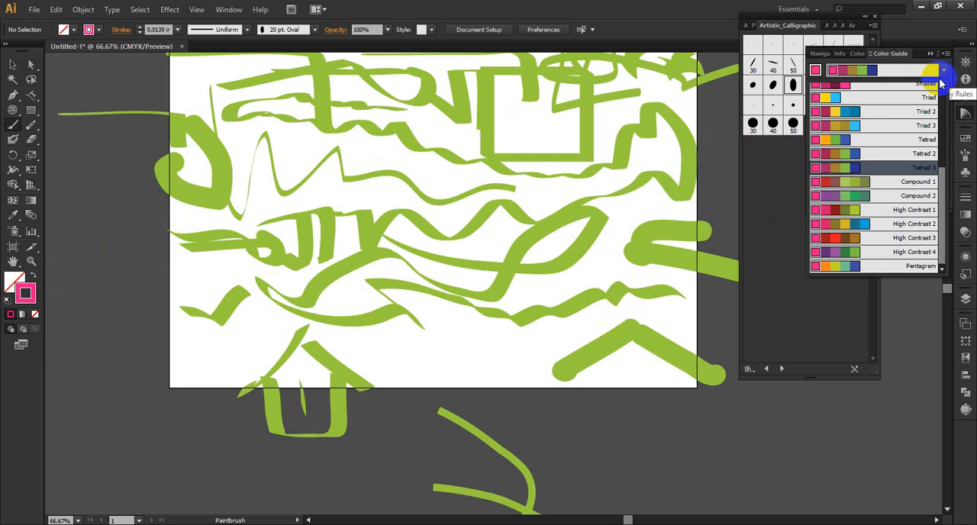
pyautogui.click(847, 143)
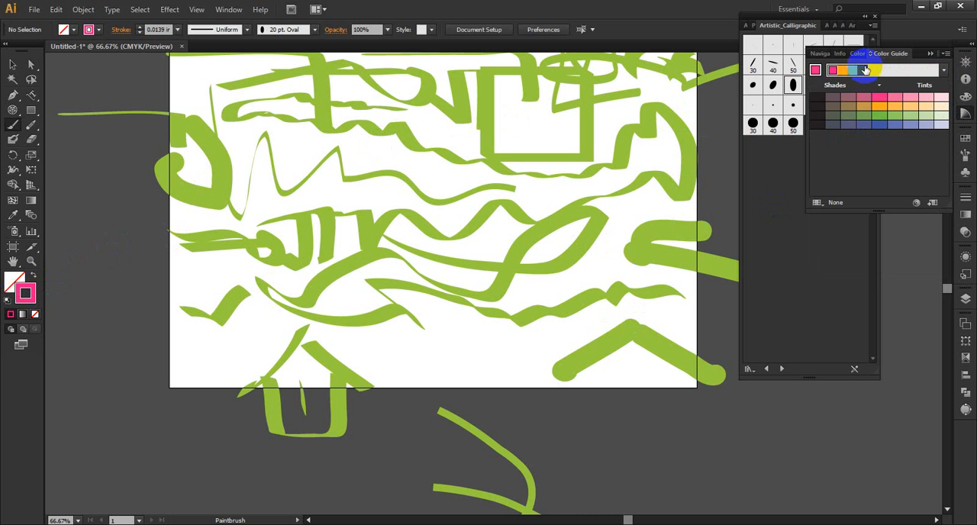
# Step: Paint a blue zigzag beside the small house and an orange arch over its roof, using the harmony colours
pyautogui.click(860, 69)
pyautogui.moveTo(190, 415)
pyautogui.mouseDown()
pyautogui.moveTo(247, 449)
pyautogui.moveTo(288, 443)
pyautogui.mouseUp()
pyautogui.click(839, 69)
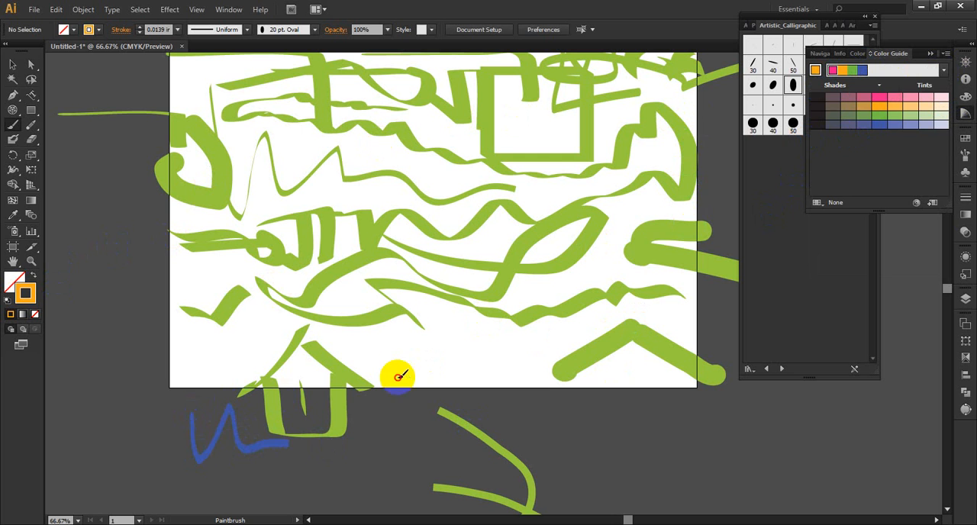
pyautogui.moveTo(396, 375)
pyautogui.mouseDown()
pyautogui.moveTo(264, 326)
pyautogui.moveTo(195, 359)
pyautogui.mouseUp()
# Step: Paint a green check-shaped stroke and a pink loop with a jagged tail above the house, using the harmony colours
pyautogui.click(851, 71)
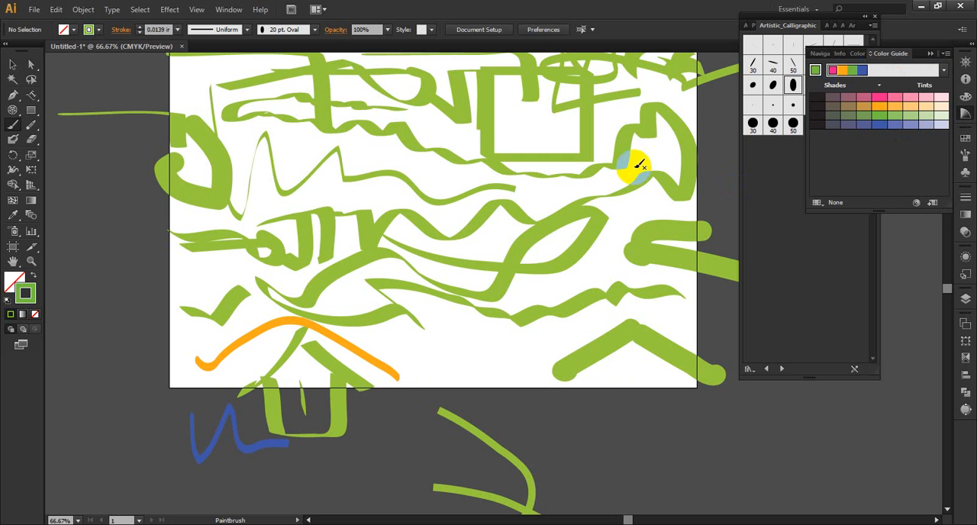
pyautogui.moveTo(463, 227)
pyautogui.mouseDown()
pyautogui.moveTo(338, 349)
pyautogui.moveTo(235, 303)
pyautogui.mouseUp()
pyautogui.moveTo(446, 261); pyautogui.dragTo(468, 258)
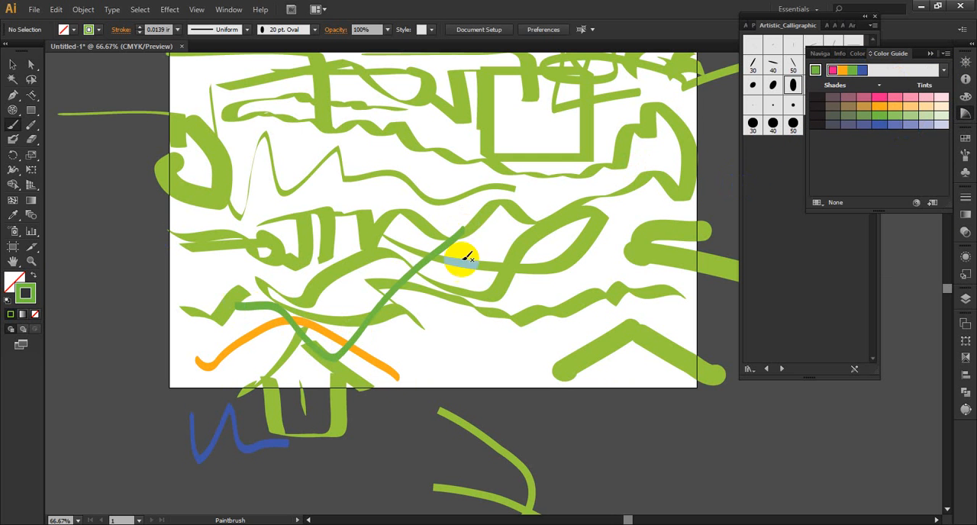
pyautogui.click(833, 70)
pyautogui.moveTo(422, 290)
pyautogui.mouseDown()
pyautogui.moveTo(310, 258)
pyautogui.moveTo(457, 352)
pyautogui.mouseUp()
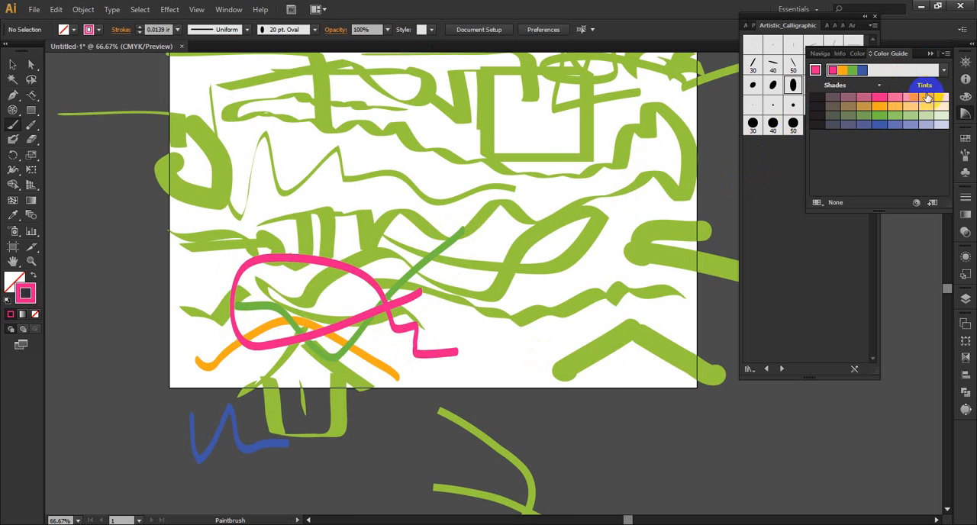
pyautogui.click(932, 60)
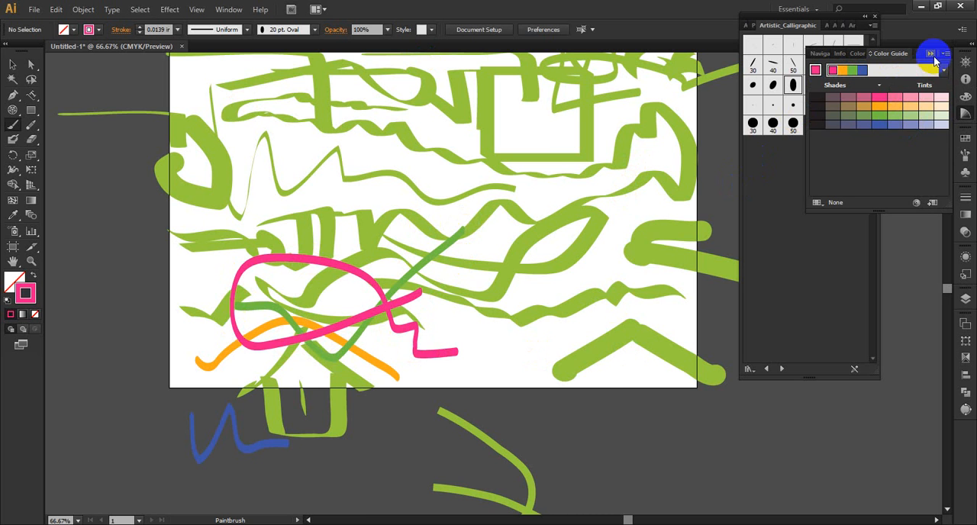
# Step: Load the Artistic ChalkCharcoal brush library and paint crossing, curved pink strokes over the artboard's middle with its first, scribbly brush
pyautogui.click(781, 369)
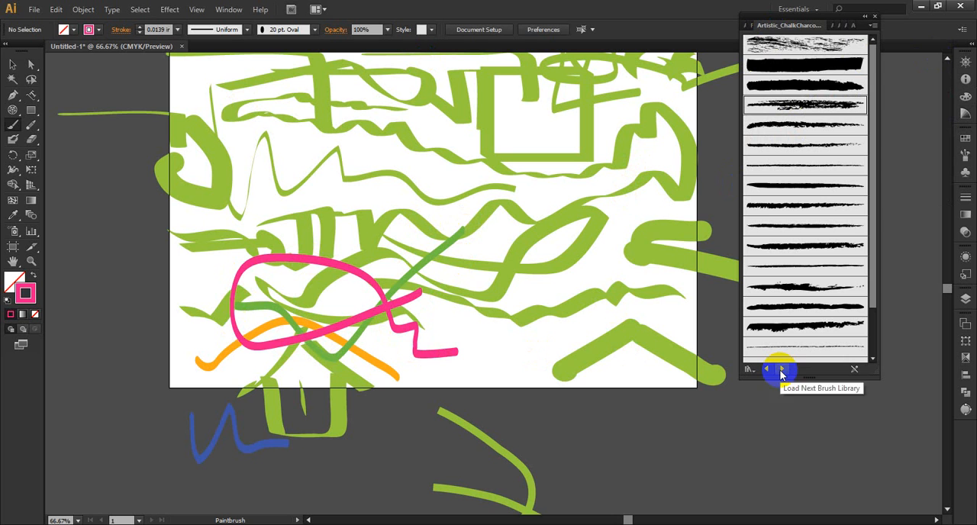
pyautogui.click(801, 44)
pyautogui.moveTo(492, 108)
pyautogui.mouseDown()
pyautogui.moveTo(424, 166)
pyautogui.moveTo(329, 169)
pyautogui.moveTo(506, 226)
pyautogui.moveTo(570, 217)
pyautogui.mouseUp()
pyautogui.moveTo(404, 113)
pyautogui.mouseDown()
pyautogui.moveTo(367, 174)
pyautogui.moveTo(314, 188)
pyautogui.moveTo(552, 276)
pyautogui.moveTo(602, 222)
pyautogui.moveTo(561, 219)
pyautogui.mouseUp()
pyautogui.moveTo(527, 141)
pyautogui.mouseDown()
pyautogui.moveTo(397, 265)
pyautogui.moveTo(263, 213)
pyautogui.mouseUp()
pyautogui.scroll(3, 267, 215)
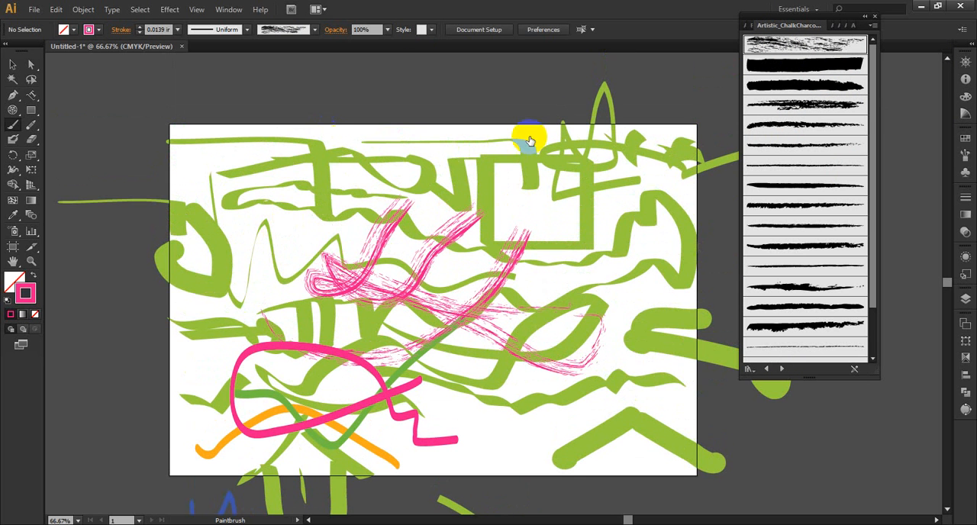
# Step: Paint pink curves and a pointed, bent stroke around the rectangle with the second, third and fifth charcoal brushes
pyautogui.click(818, 65)
pyautogui.moveTo(591, 141)
pyautogui.mouseDown()
pyautogui.moveTo(521, 238)
pyautogui.moveTo(355, 188)
pyautogui.mouseUp()
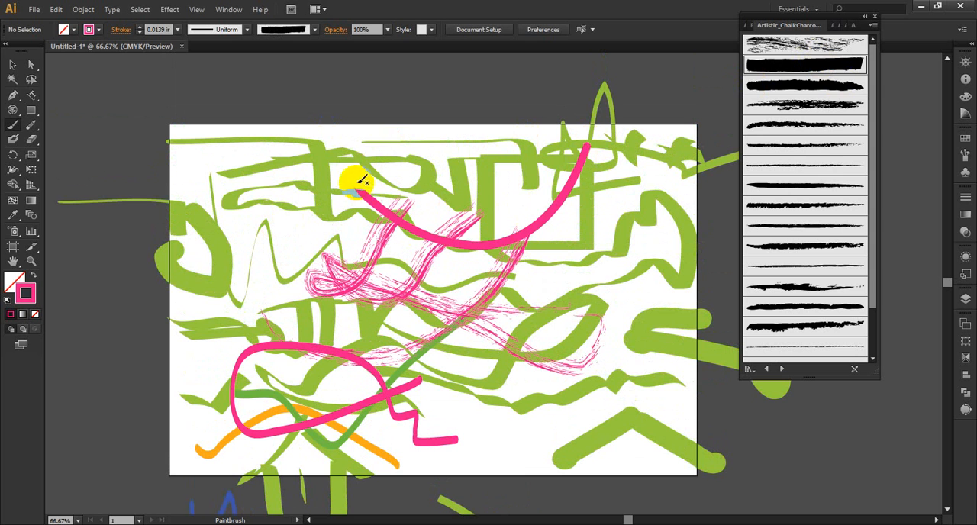
pyautogui.click(838, 85)
pyautogui.moveTo(552, 151)
pyautogui.mouseDown()
pyautogui.moveTo(531, 236)
pyautogui.moveTo(465, 313)
pyautogui.mouseUp()
pyautogui.click(806, 122)
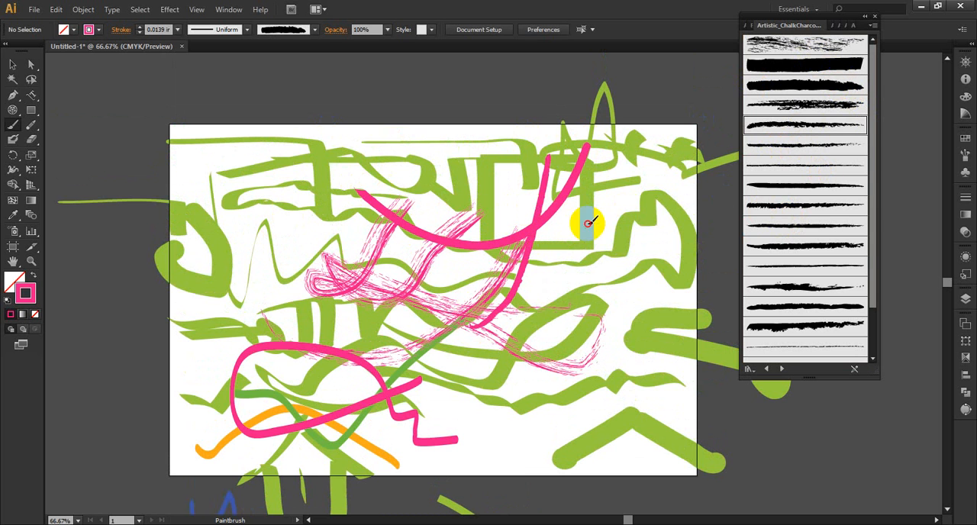
pyautogui.moveTo(584, 219)
pyautogui.mouseDown()
pyautogui.moveTo(631, 254)
pyautogui.moveTo(661, 257)
pyautogui.moveTo(462, 158)
pyautogui.mouseUp()
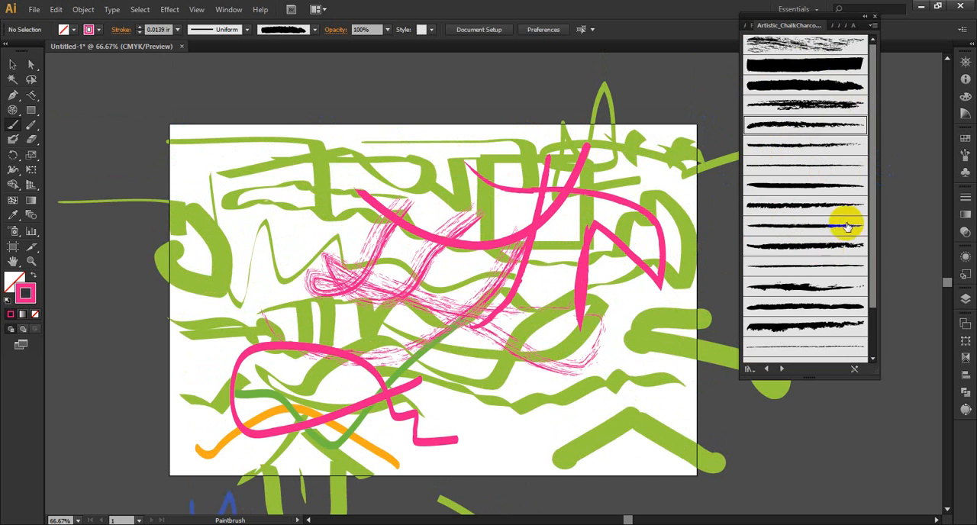
# Step: Paint thin curved strokes through the rectangle and across the artboard's upper-left area with the sixth charcoal brush
pyautogui.scroll(-3, 841, 218)
pyautogui.scroll(2, 830, 277)
pyautogui.scroll(2, 830, 277)
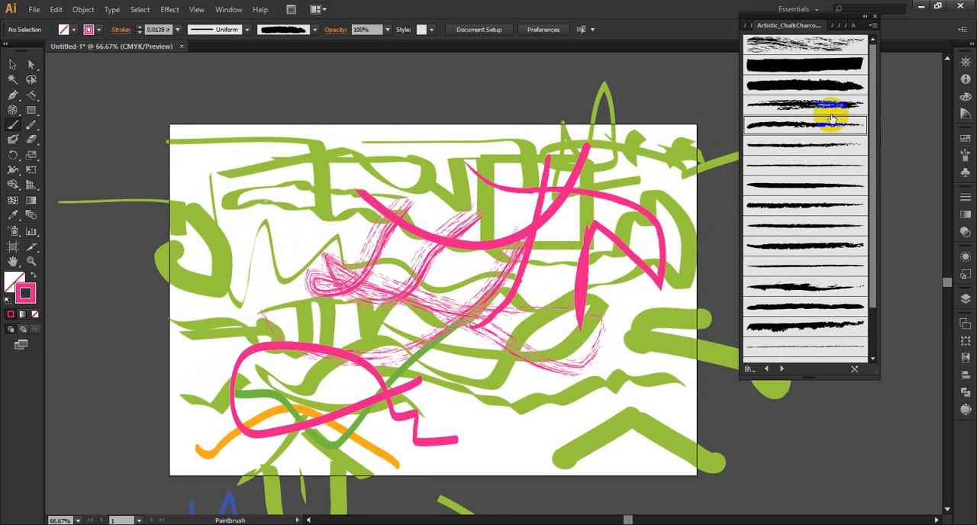
pyautogui.click(824, 144)
pyautogui.moveTo(497, 148)
pyautogui.mouseDown()
pyautogui.moveTo(491, 181)
pyautogui.moveTo(494, 321)
pyautogui.mouseUp()
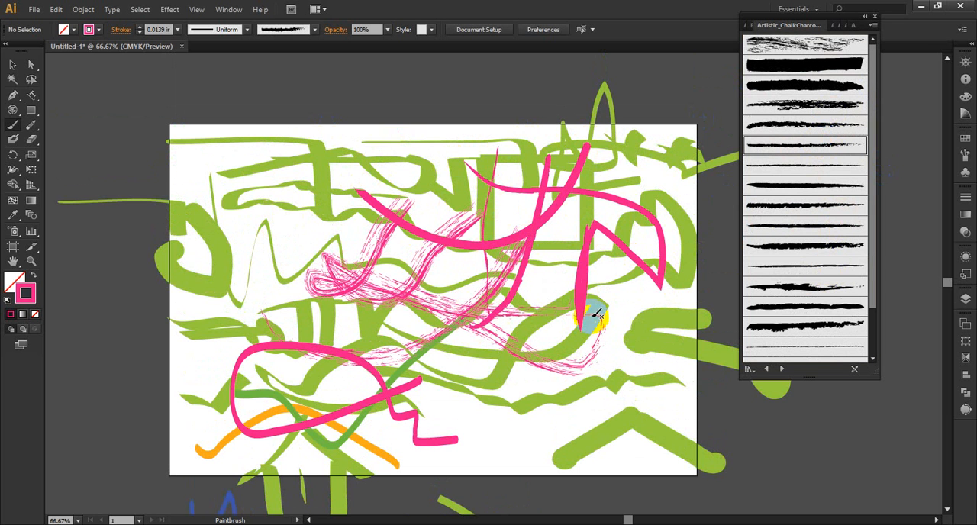
pyautogui.moveTo(207, 122)
pyautogui.mouseDown()
pyautogui.moveTo(242, 220)
pyautogui.moveTo(336, 156)
pyautogui.mouseUp()
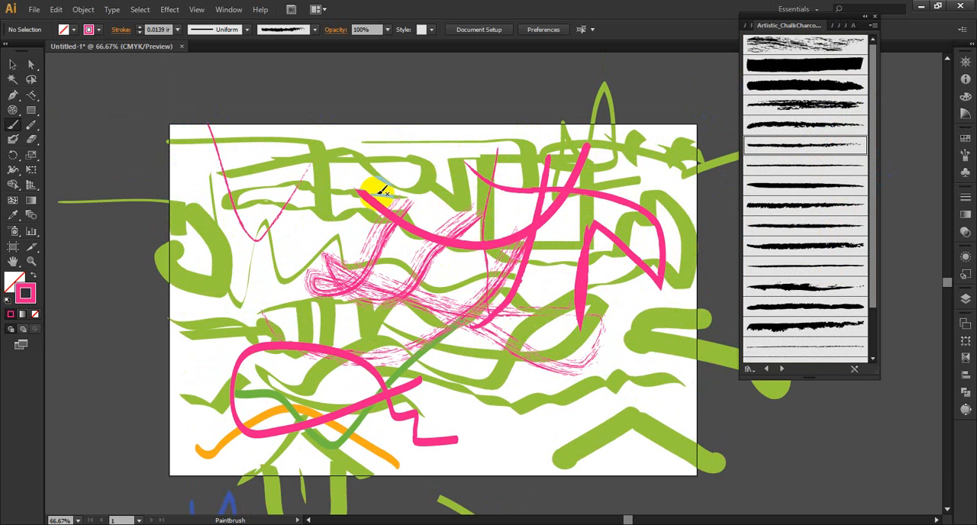
pyautogui.moveTo(392, 133)
pyautogui.mouseDown()
pyautogui.moveTo(346, 226)
pyautogui.moveTo(289, 240)
pyautogui.mouseUp()
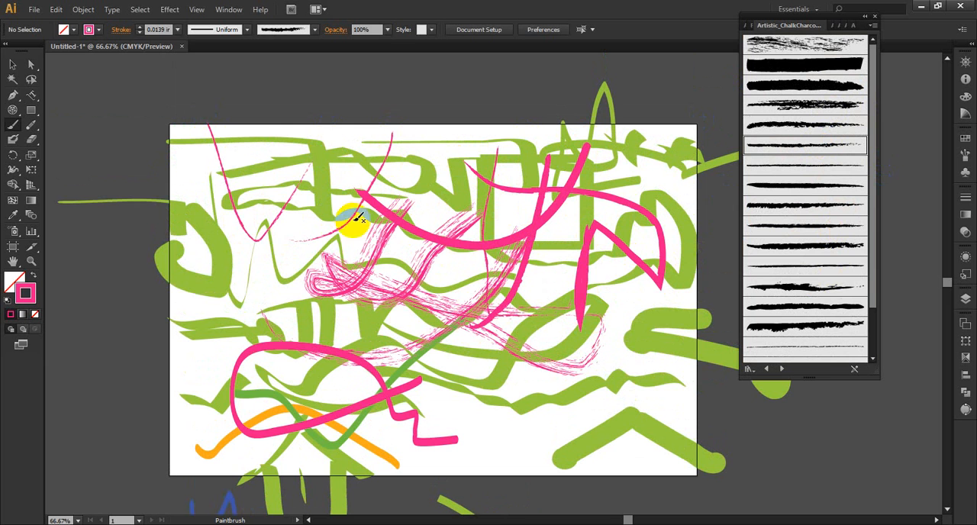
# Step: Raise the stroke weight to 0.375 in and paint wide bristly strokes across the artboard's upper, left and lower-middle areas
pyautogui.click(139, 28)
pyautogui.click(140, 28)
pyautogui.click(139, 28)
pyautogui.moveTo(423, 162)
pyautogui.mouseDown()
pyautogui.moveTo(458, 206)
pyautogui.moveTo(482, 200)
pyautogui.mouseUp()
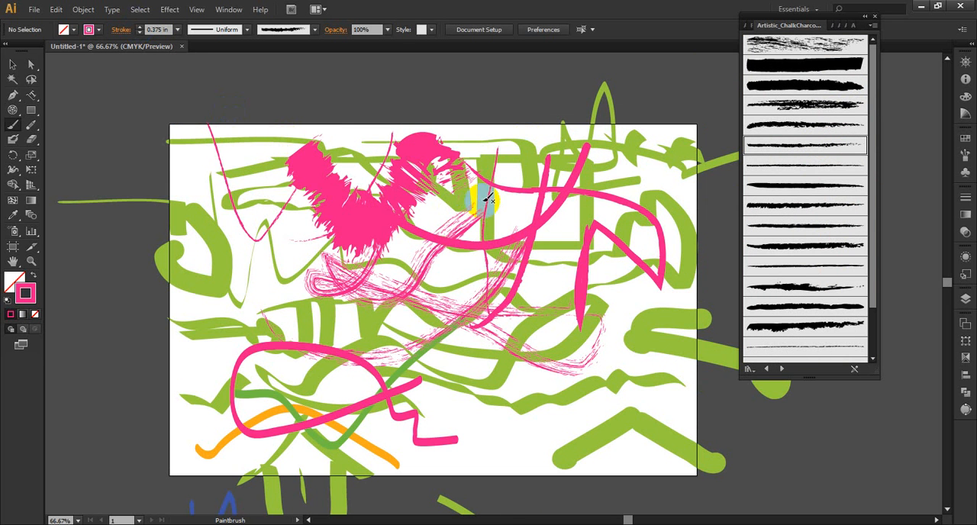
pyautogui.moveTo(189, 265); pyautogui.dragTo(185, 281)
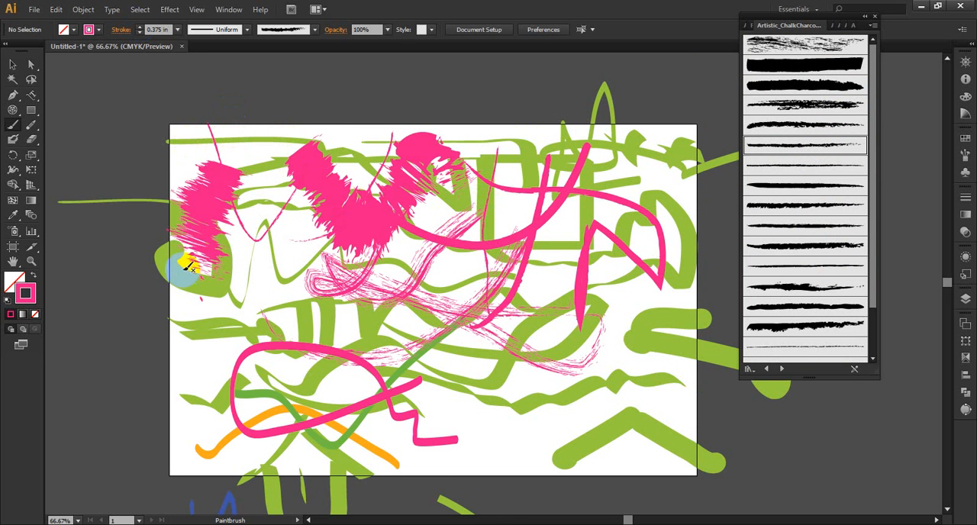
pyautogui.moveTo(272, 267)
pyautogui.mouseDown()
pyautogui.moveTo(180, 347)
pyautogui.moveTo(180, 340)
pyautogui.mouseUp()
pyautogui.scroll(-3, 298, 223)
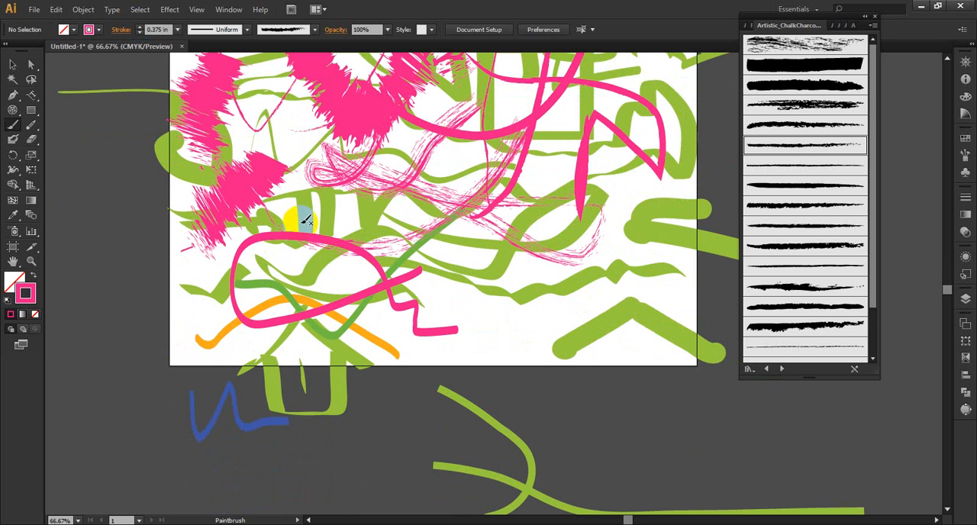
pyautogui.moveTo(393, 255); pyautogui.dragTo(542, 325)
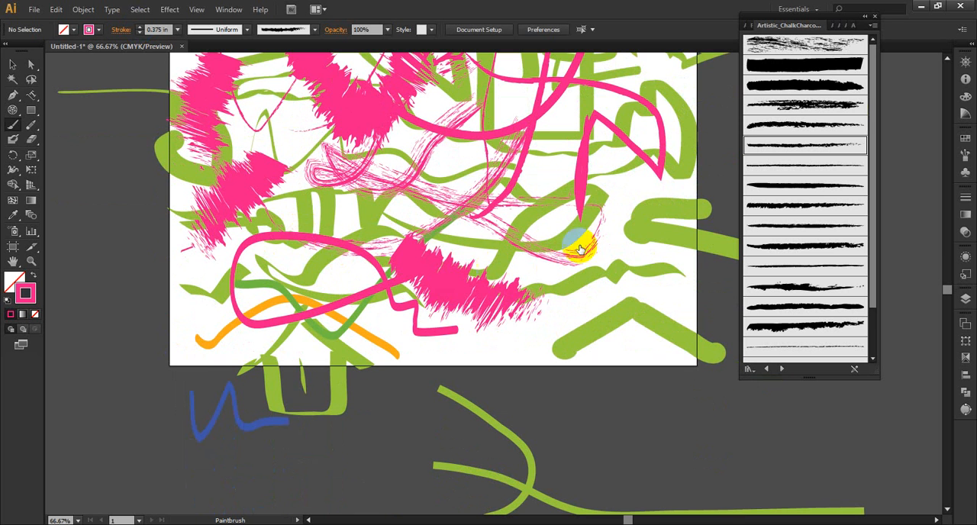
# Step: Paint broad, rough strokes at the artboard's lower right and over the house with the fourth, broken-textured charcoal brush
pyautogui.click(828, 103)
pyautogui.moveTo(630, 306); pyautogui.dragTo(630, 325)
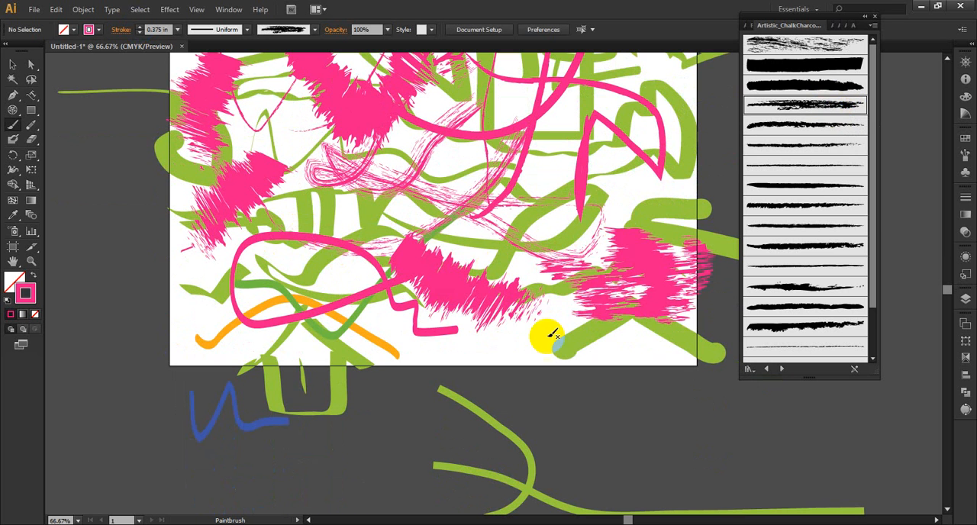
pyautogui.moveTo(493, 343)
pyautogui.mouseDown()
pyautogui.moveTo(349, 324)
pyautogui.moveTo(306, 300)
pyautogui.moveTo(266, 308)
pyautogui.moveTo(323, 205)
pyautogui.mouseUp()
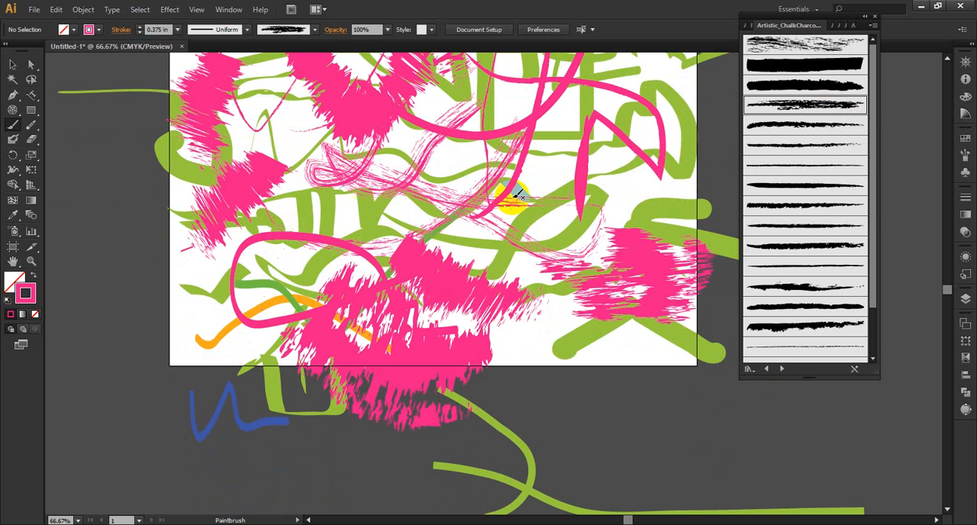
# Step: Paint wide bristly strokes across the artboard's centre and toward its upper right with the ninth charcoal brush
pyautogui.click(790, 204)
pyautogui.moveTo(460, 146); pyautogui.dragTo(615, 242)
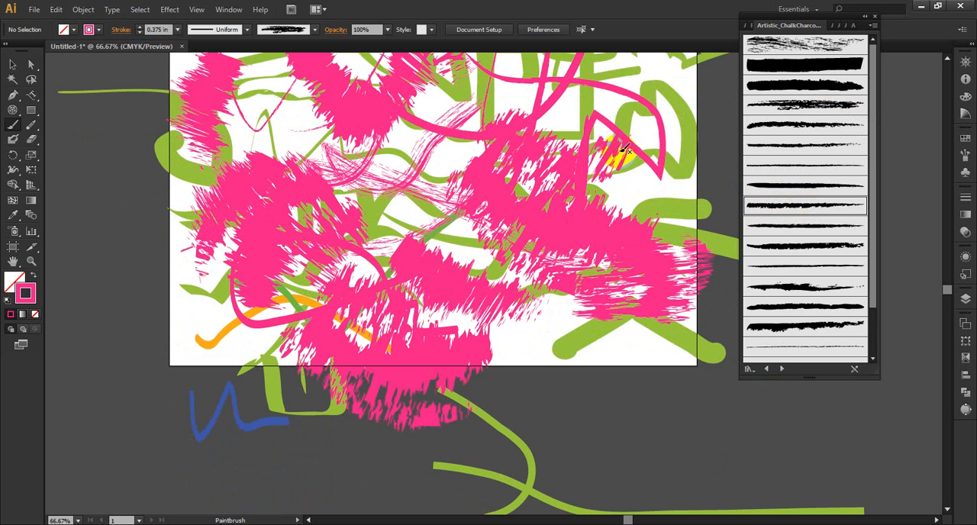
pyautogui.moveTo(616, 157)
pyautogui.mouseDown()
pyautogui.moveTo(651, 144)
pyautogui.moveTo(636, 88)
pyautogui.mouseUp()
pyautogui.moveTo(550, 112); pyautogui.dragTo(405, 154)
# Step: Paint short pink dabs near the lower-right inverted V with a thin charcoal brush and a rough mid-artboard stroke with a fine scratchy one
pyautogui.click(832, 265)
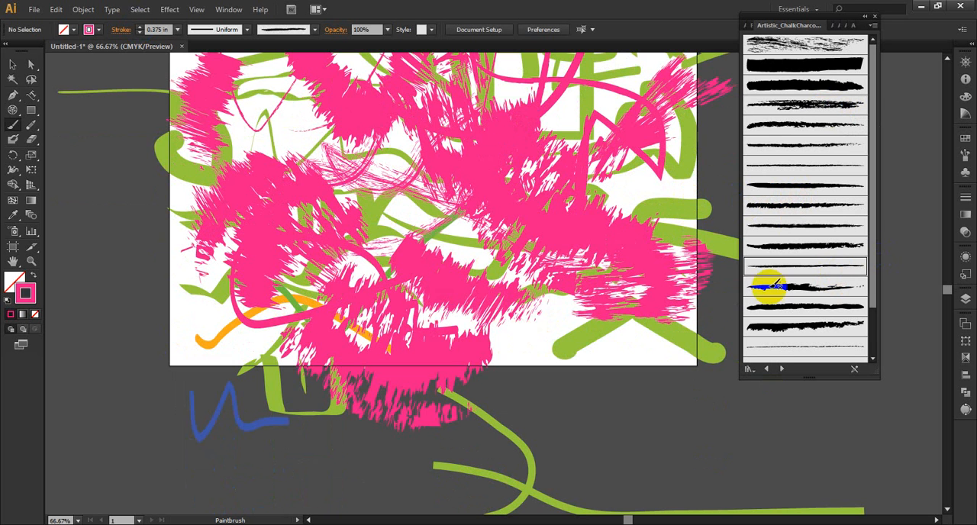
pyautogui.moveTo(657, 365); pyautogui.dragTo(564, 347)
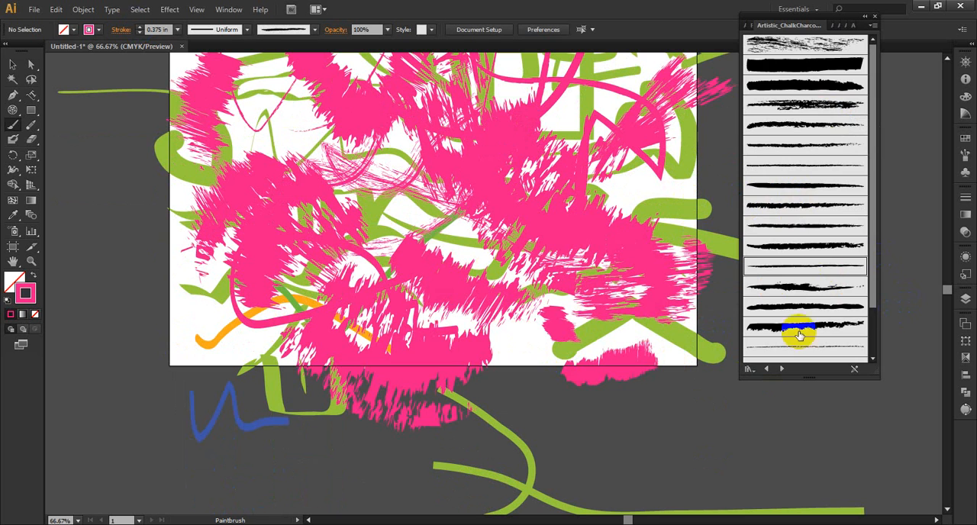
pyautogui.scroll(-3, 813, 305)
pyautogui.click(786, 328)
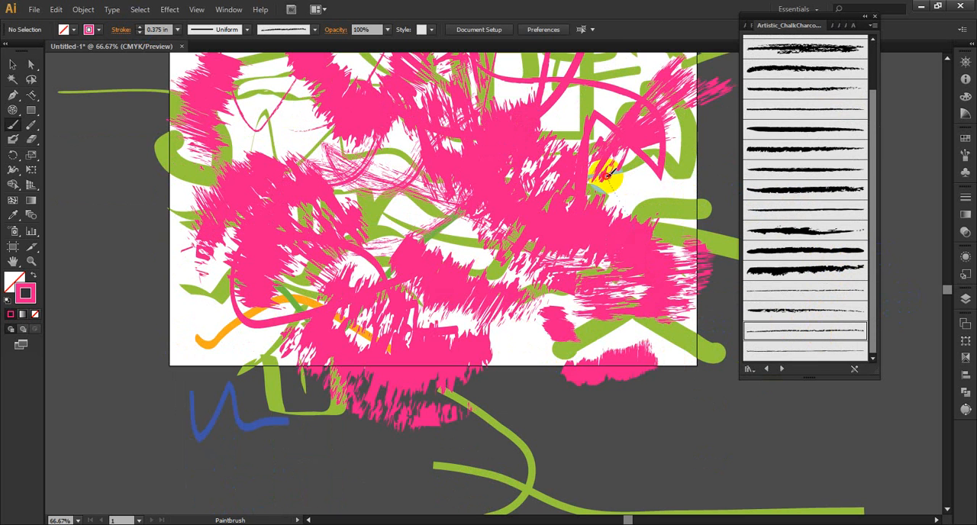
pyautogui.moveTo(385, 248); pyautogui.dragTo(416, 236)
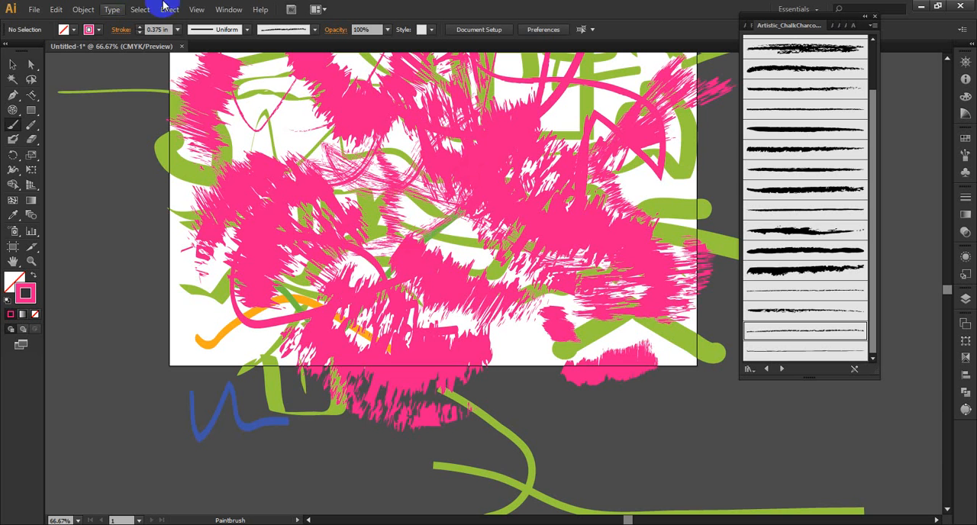
# Step: Create a new single-artboard document, 18 in wide and 12 in high, in CMYK at High (300 ppi)
pyautogui.click(33, 10)
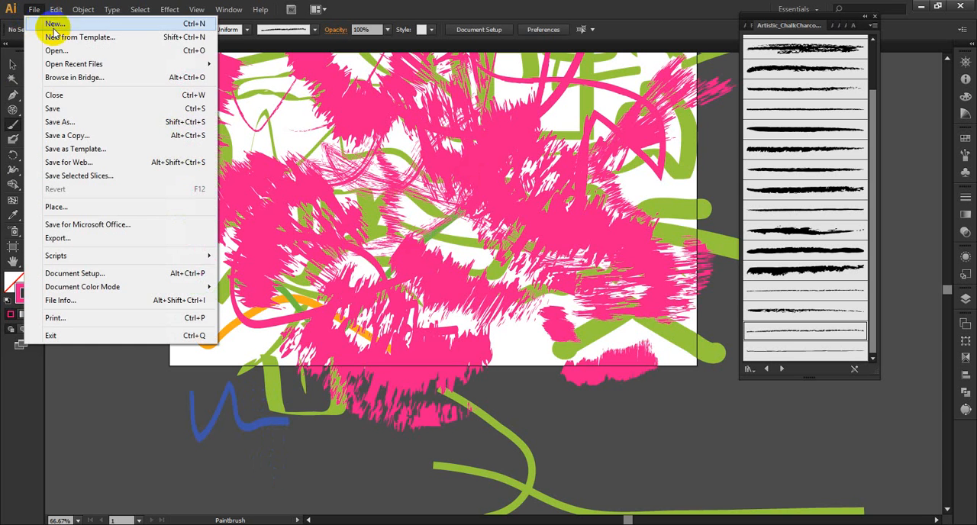
pyautogui.click(73, 26)
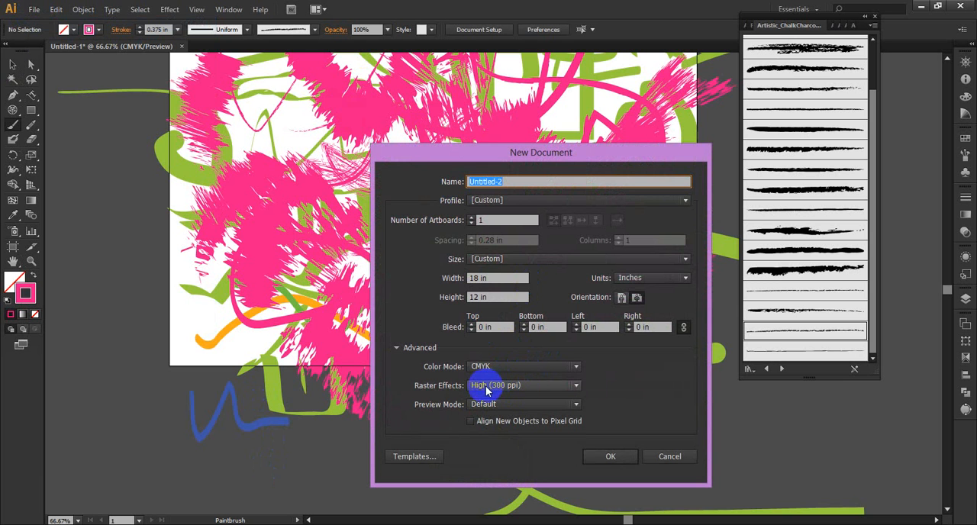
pyautogui.click(599, 456)
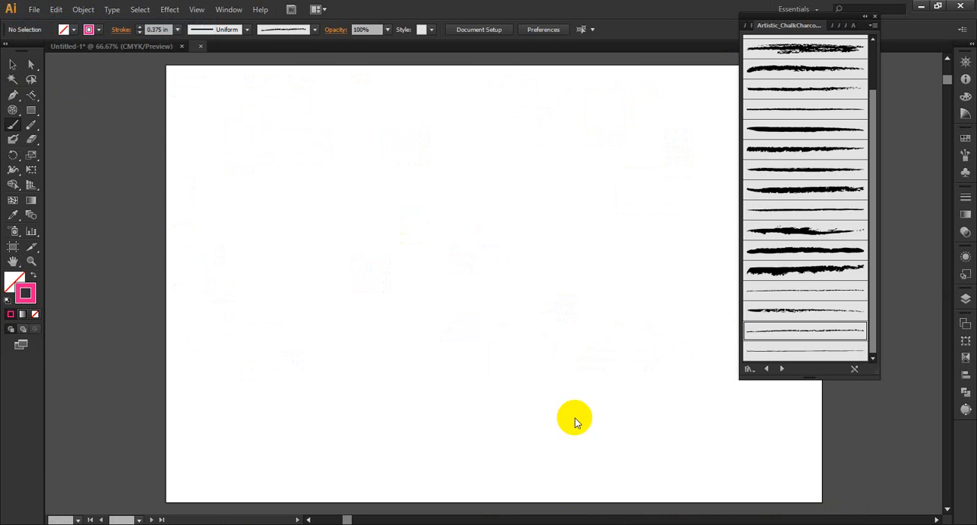
# Step: Collapse the floating brush library and draw a small rectangle about 0.44 in wide in the artboard's upper-left area
pyautogui.click(864, 16)
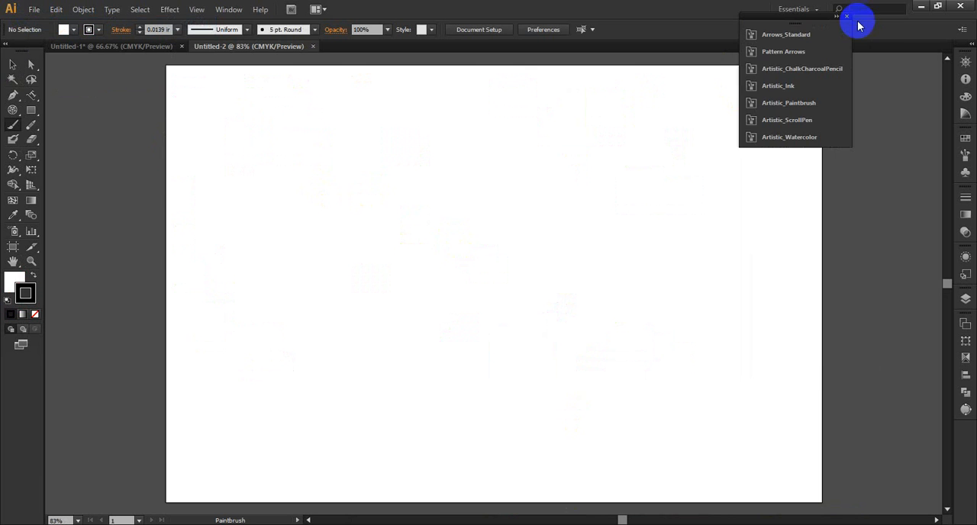
pyautogui.click(32, 113)
pyautogui.moveTo(269, 151); pyautogui.dragTo(287, 165)
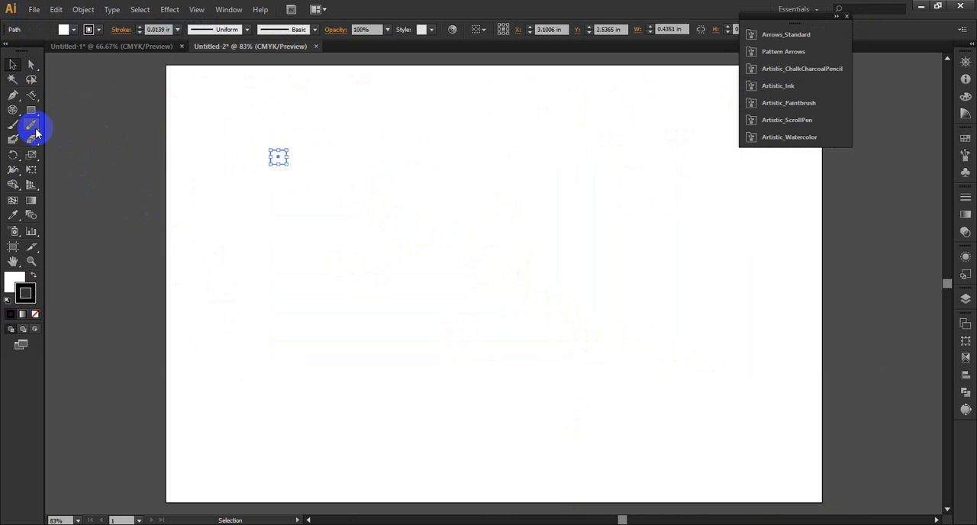
# Step: Give the small rectangle a red fill and a light blue stroke
pyautogui.click(31, 261)
pyautogui.moveTo(247, 120); pyautogui.dragTo(313, 192)
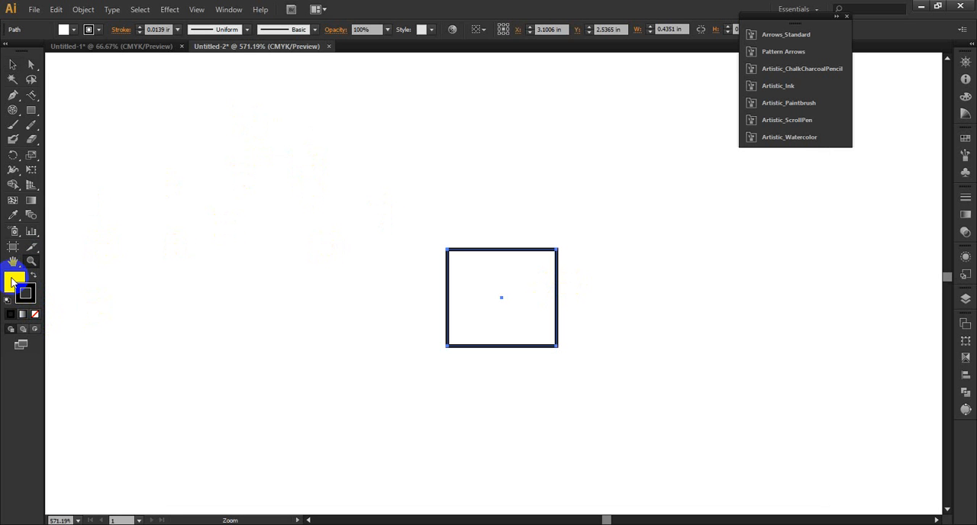
pyautogui.click(963, 141)
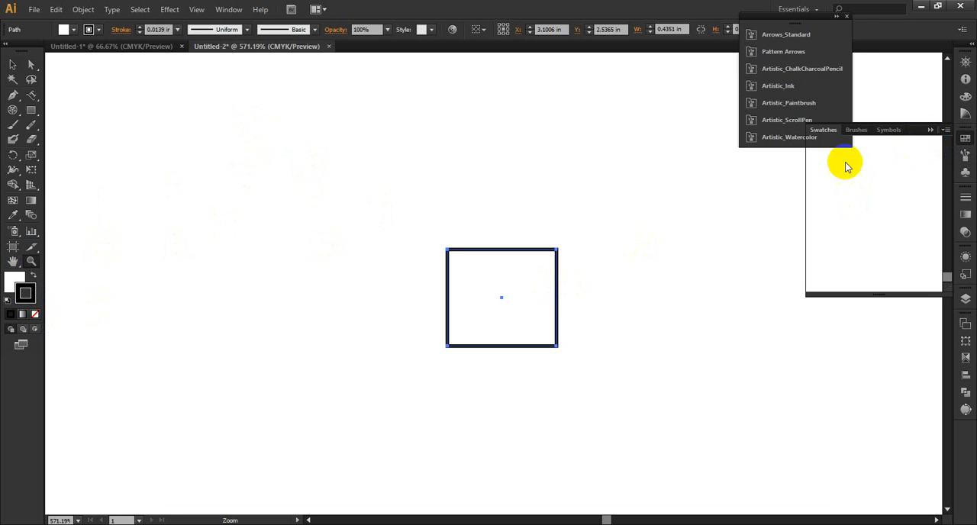
pyautogui.click(847, 142)
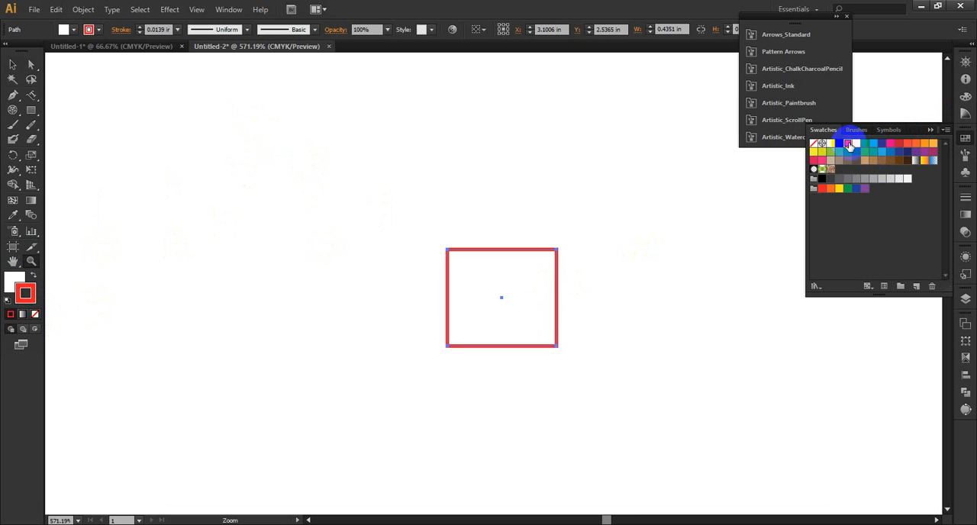
pyautogui.click(33, 274)
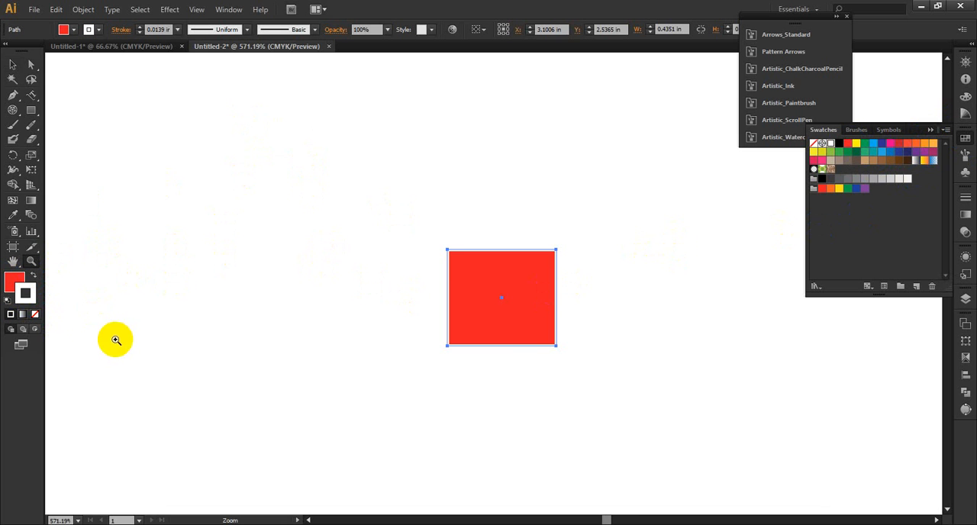
pyautogui.click(873, 144)
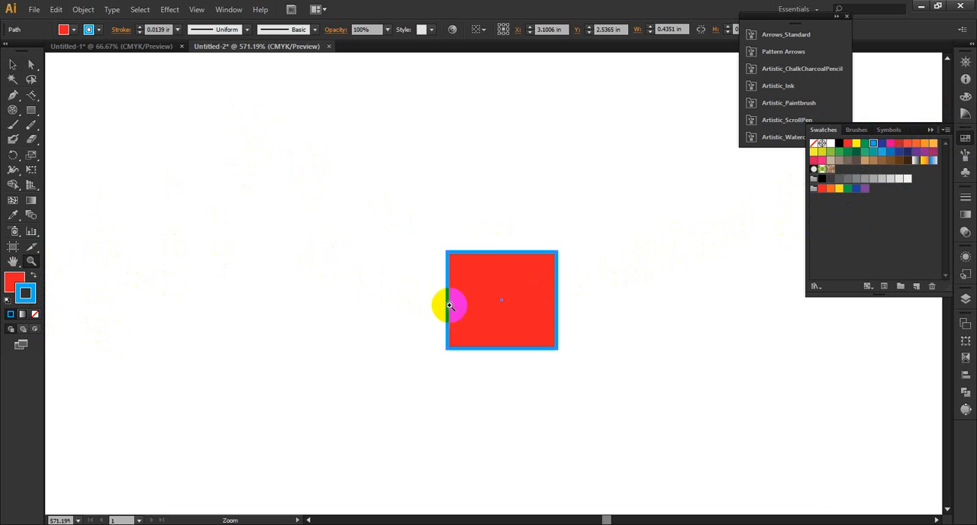
# Step: Shrink the red rectangle to about 0.22 in wide and deselect it
pyautogui.moveTo(394, 225); pyautogui.dragTo(602, 354)
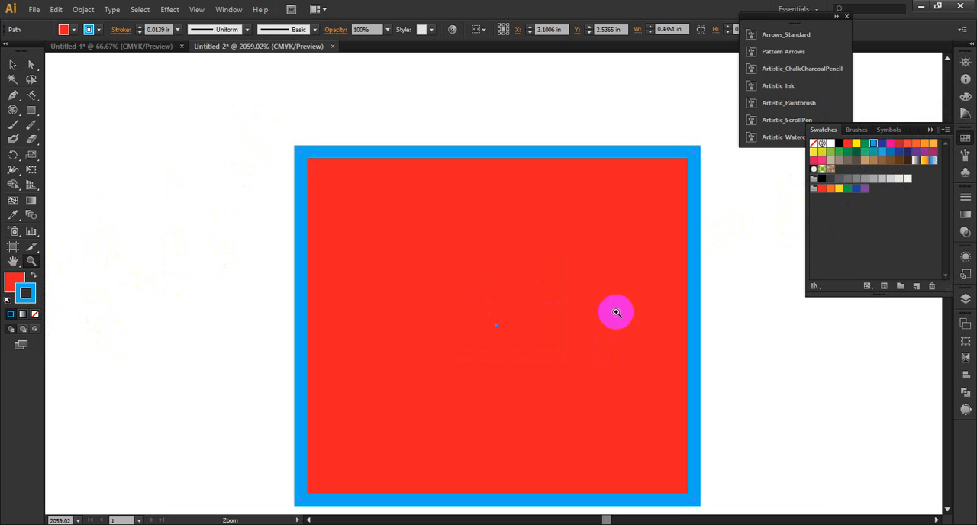
pyautogui.scroll(-4, 613, 305)
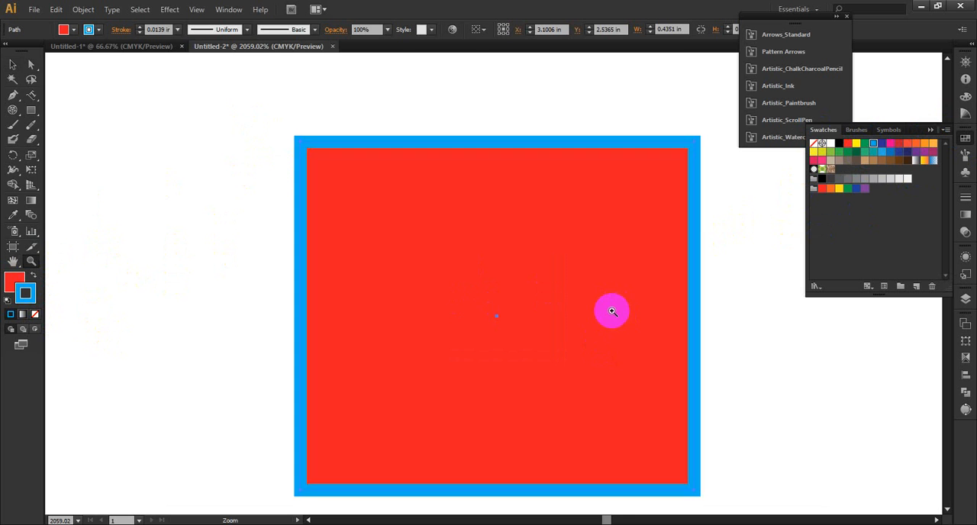
pyautogui.keyDown('alt'); pyautogui.click(585, 267); pyautogui.keyUp('alt')
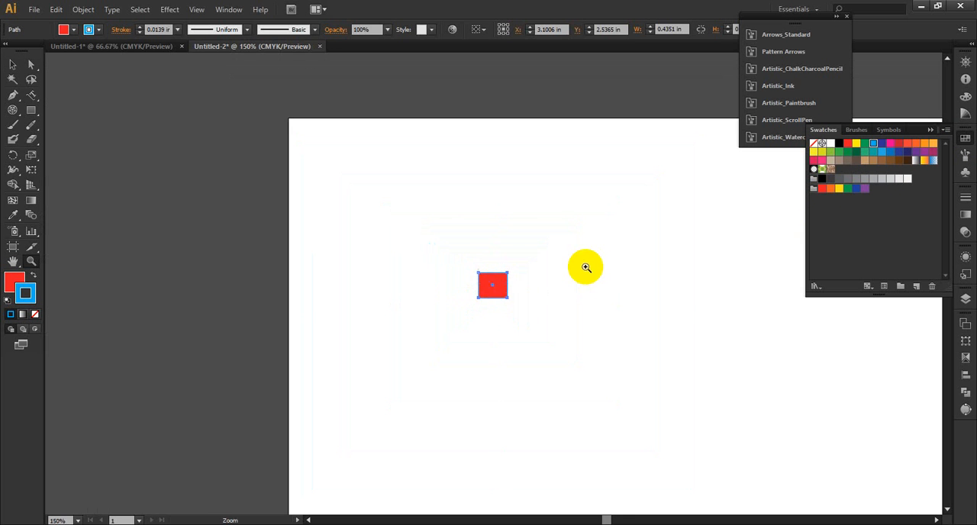
pyautogui.click(13, 64)
pyautogui.click(501, 285)
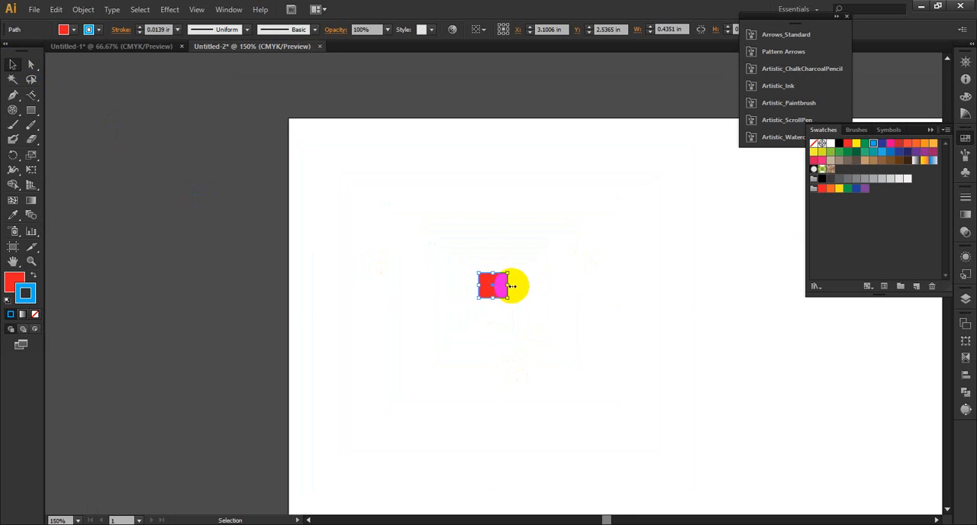
pyautogui.moveTo(511, 286); pyautogui.dragTo(492, 285)
pyautogui.click(573, 307)
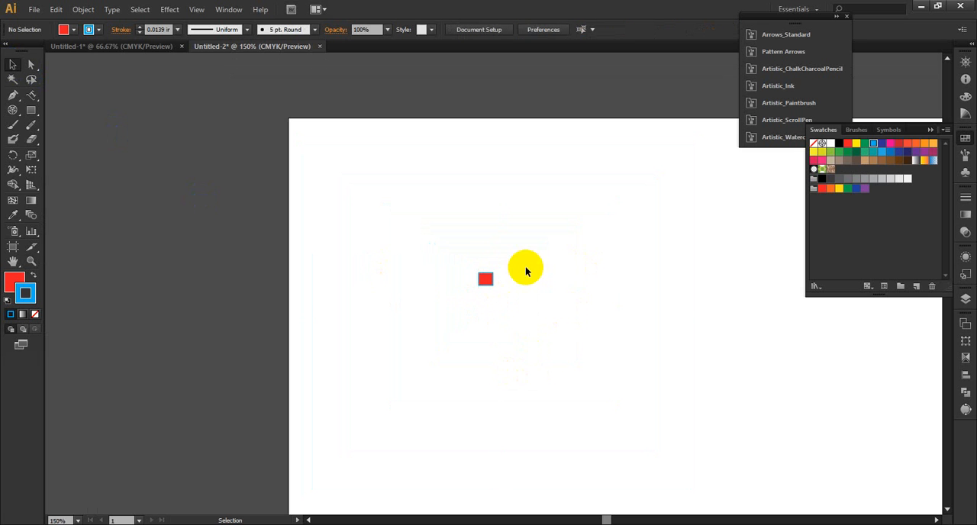
pyautogui.click(33, 10)
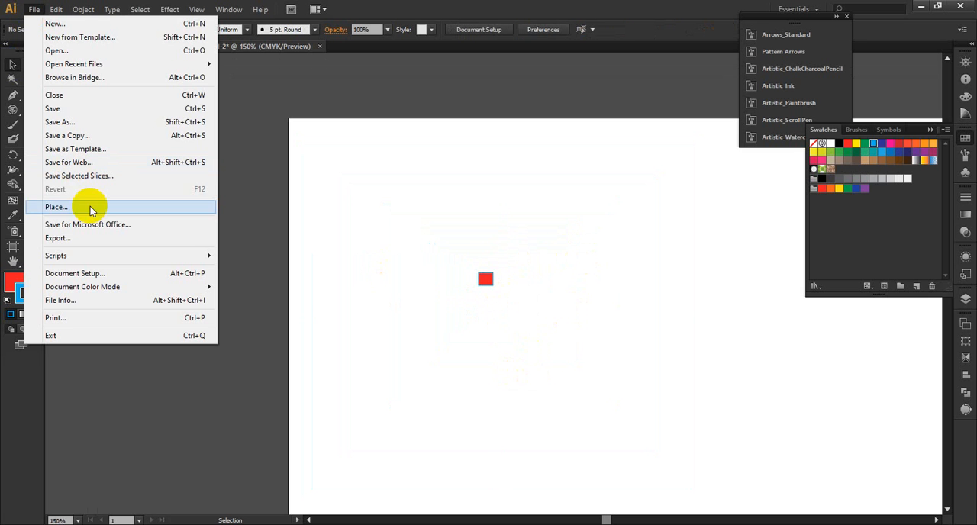
pyautogui.click(113, 123)
pyautogui.click(547, 391)
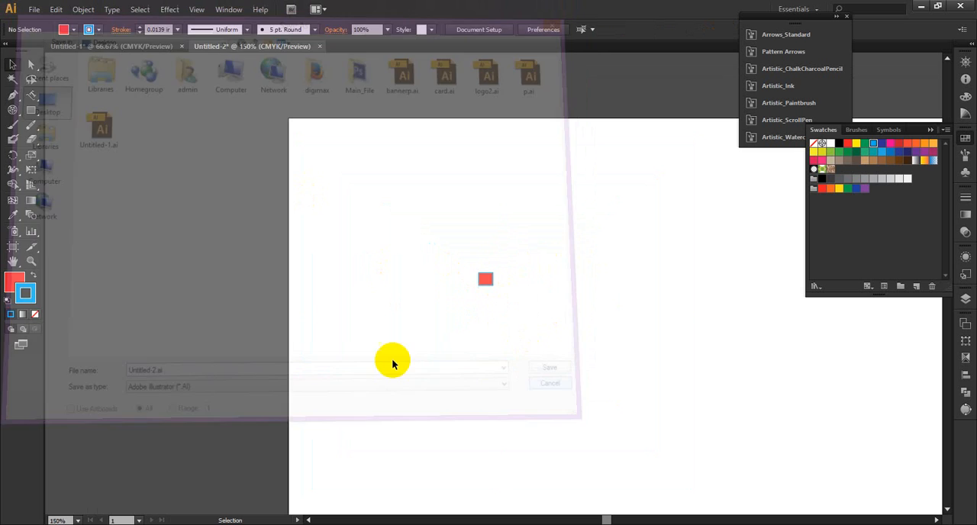
# Step: Start exporting the document to the Desktop as the JPEG file Untitled-2.jpg
pyautogui.click(34, 9)
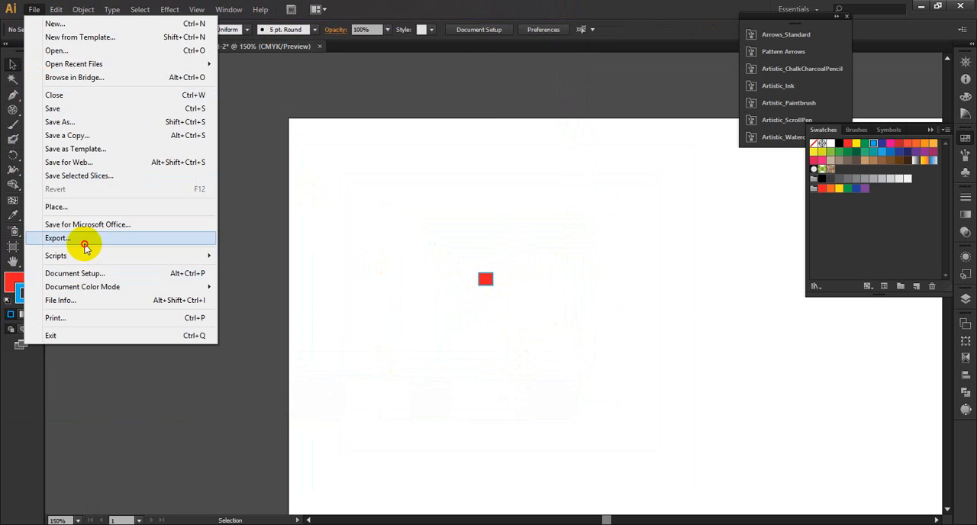
pyautogui.click(83, 238)
pyautogui.click(310, 389)
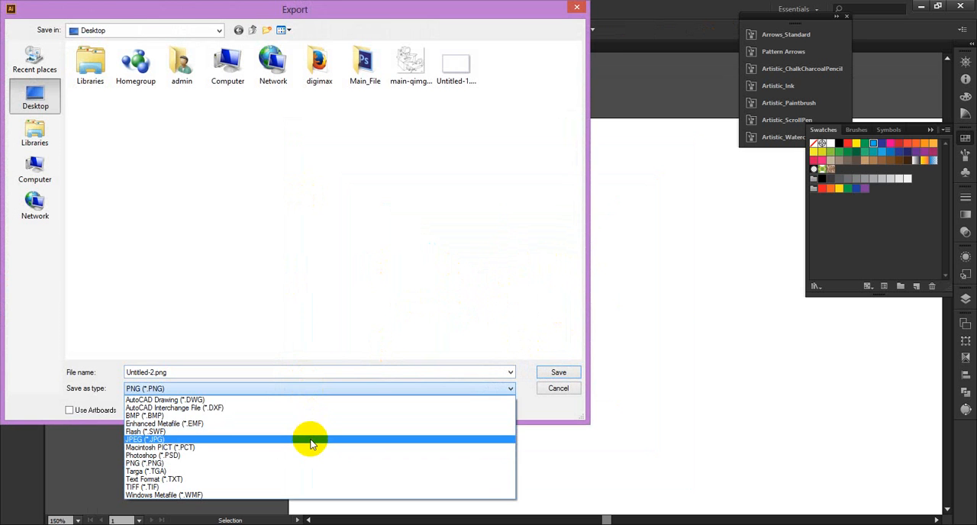
pyautogui.click(311, 440)
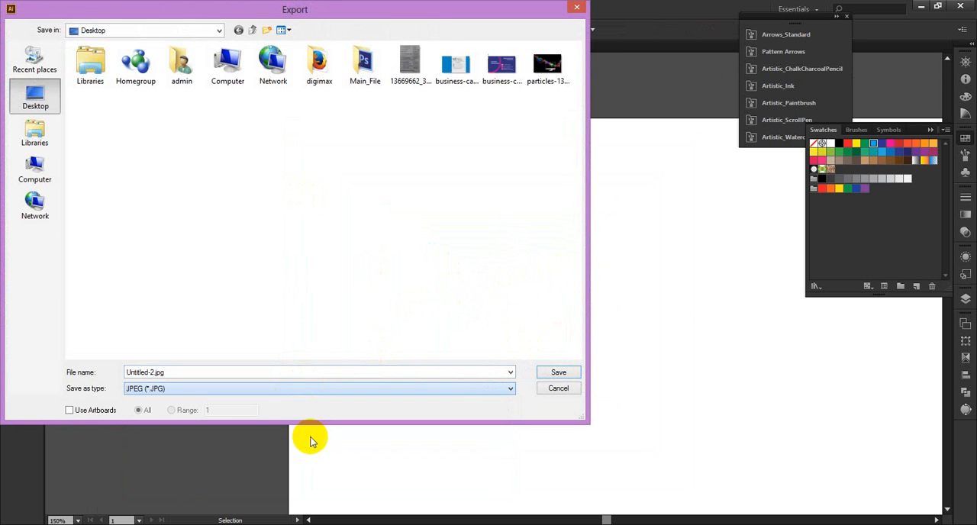
pyautogui.click(551, 372)
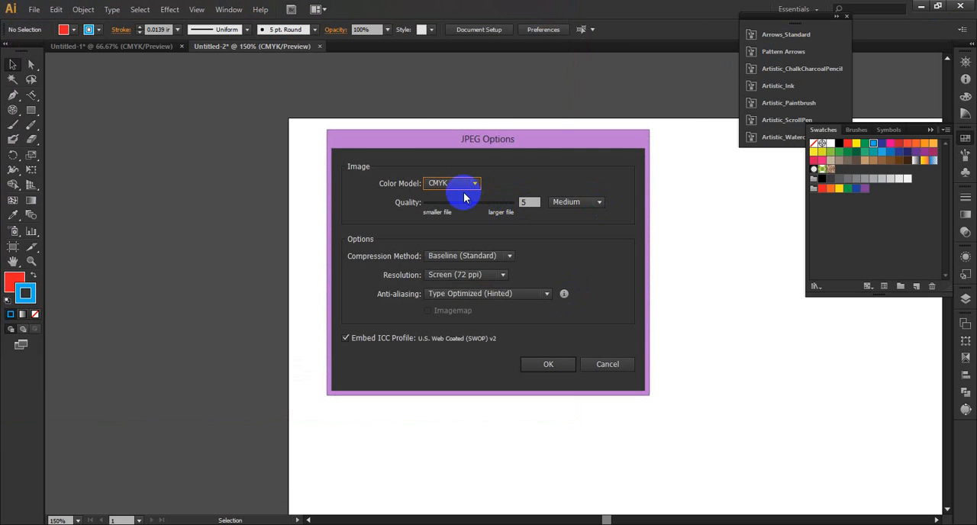
# Step: Set the JPEG quality to 10 (Maximum) and the resolution to High (300 ppi), and complete the export
pyautogui.moveTo(470, 205)
pyautogui.mouseDown()
pyautogui.moveTo(516, 208)
pyautogui.moveTo(460, 206)
pyautogui.mouseUp()
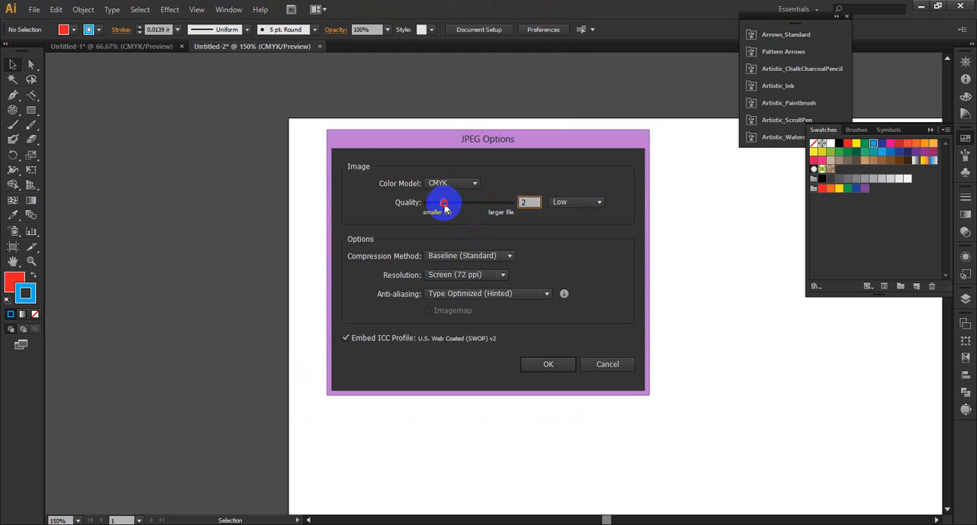
pyautogui.moveTo(443, 206); pyautogui.dragTo(513, 204)
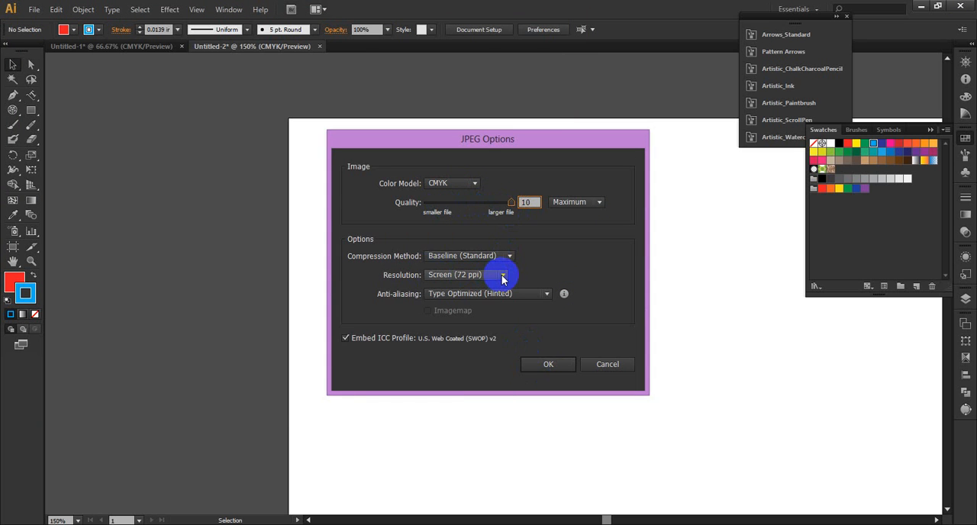
pyautogui.click(502, 276)
pyautogui.click(500, 276)
pyautogui.click(481, 275)
pyautogui.click(473, 314)
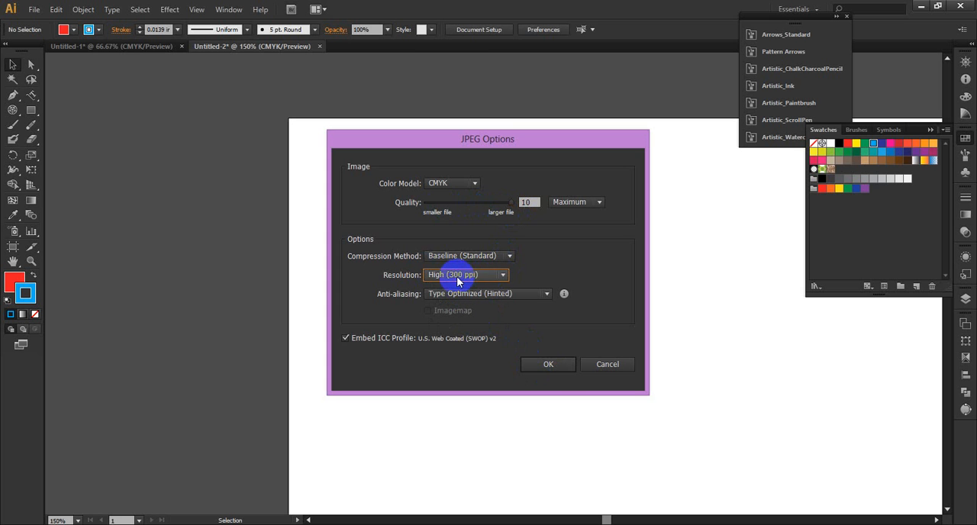
pyautogui.click(565, 364)
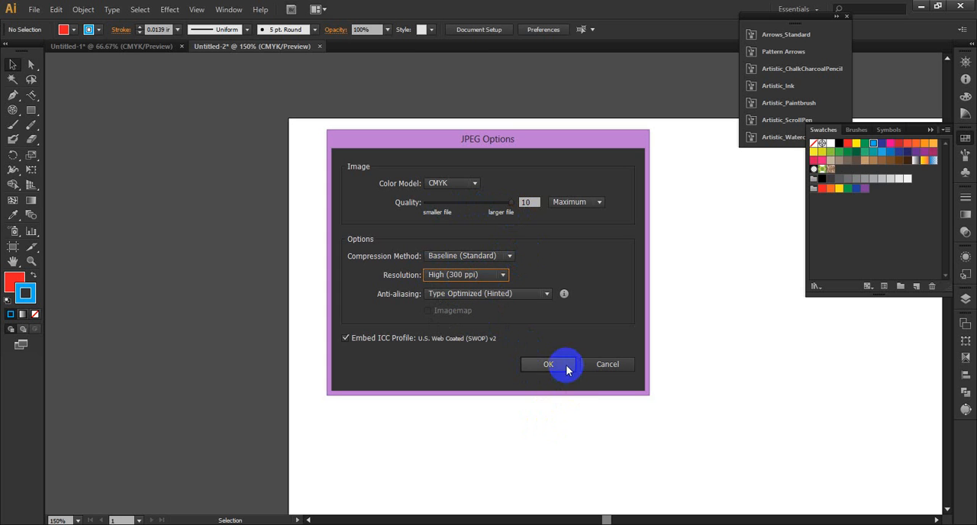
# Step: Switch to the desktop and open the exported Untitled-2.jpg in Windows Photo Viewer
pyautogui.click(921, 6)
pyautogui.click(76, 487)
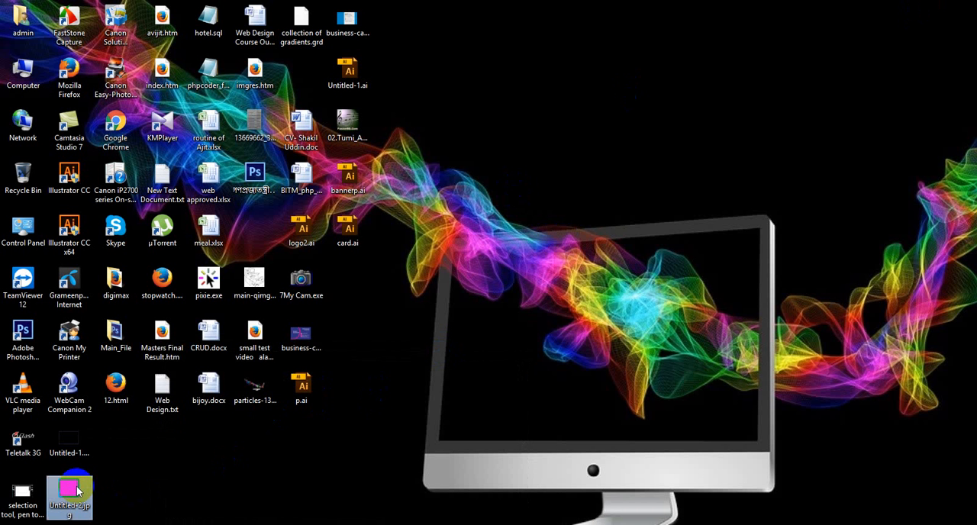
pyautogui.rightClick(76, 487)
pyautogui.moveTo(191, 294)
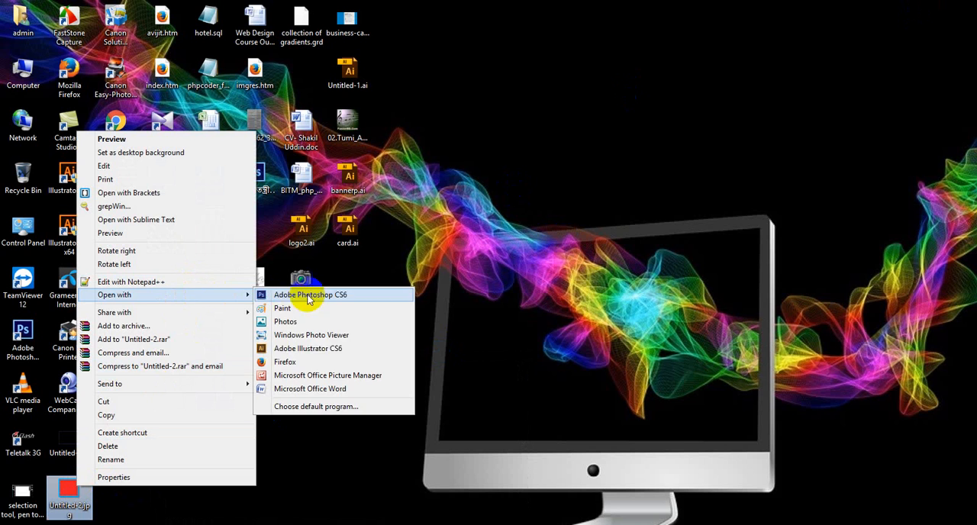
pyautogui.click(348, 341)
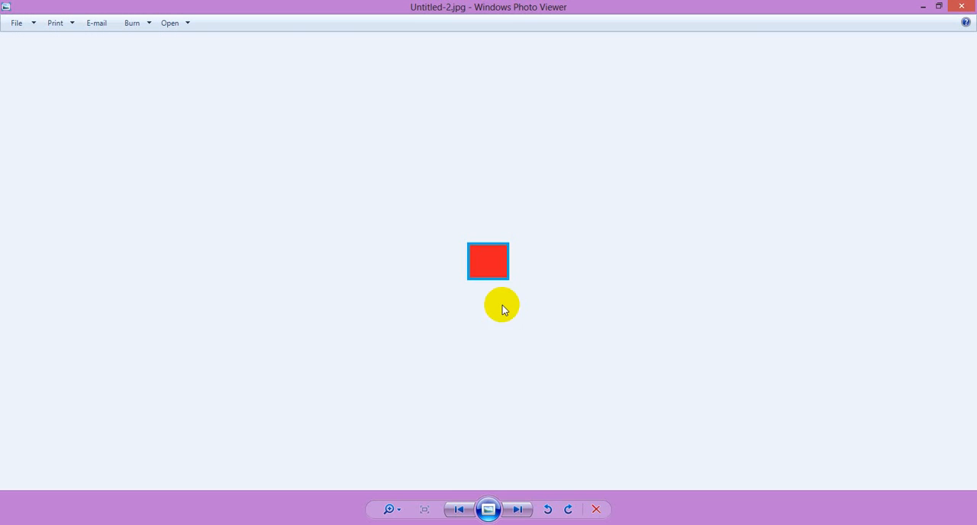
# Step: Examine the edges of the exported red rectangle at different magnifications and leave the viewer
pyautogui.scroll(4, 493, 284)
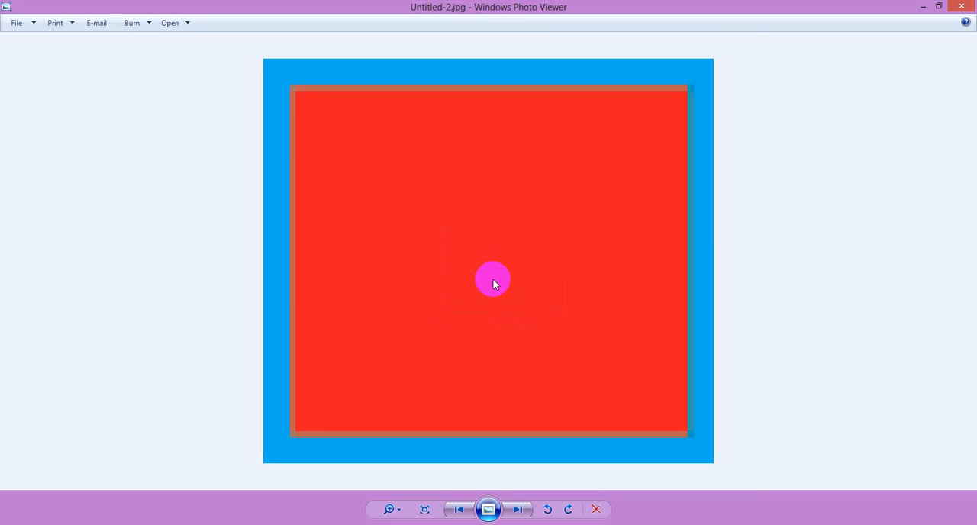
pyautogui.scroll(-2, 493, 284)
pyautogui.scroll(-3, 493, 284)
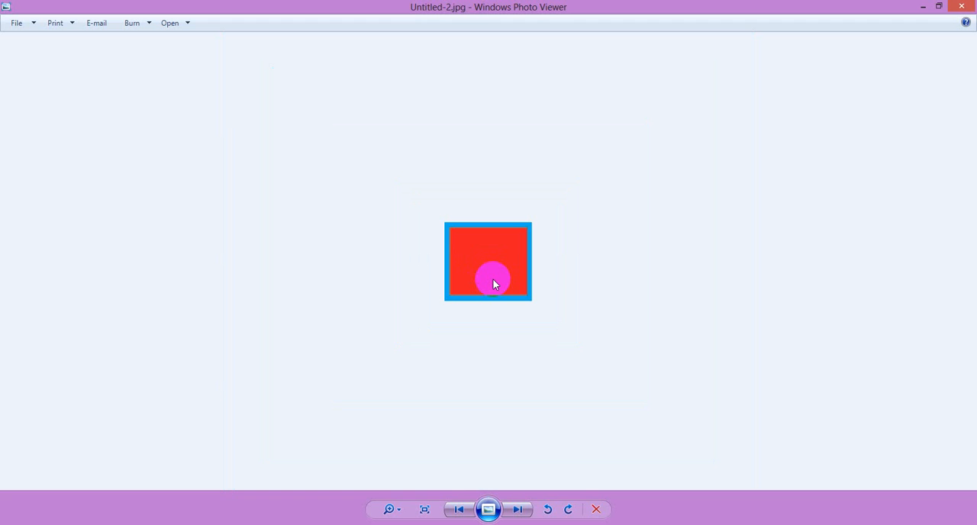
pyautogui.scroll(4, 492, 283)
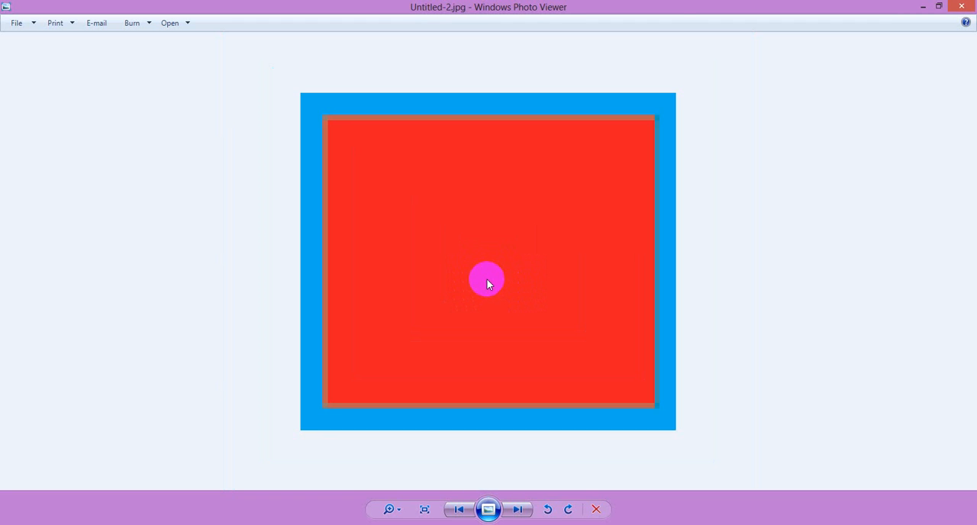
pyautogui.scroll(-2, 488, 281)
pyautogui.scroll(1, 489, 281)
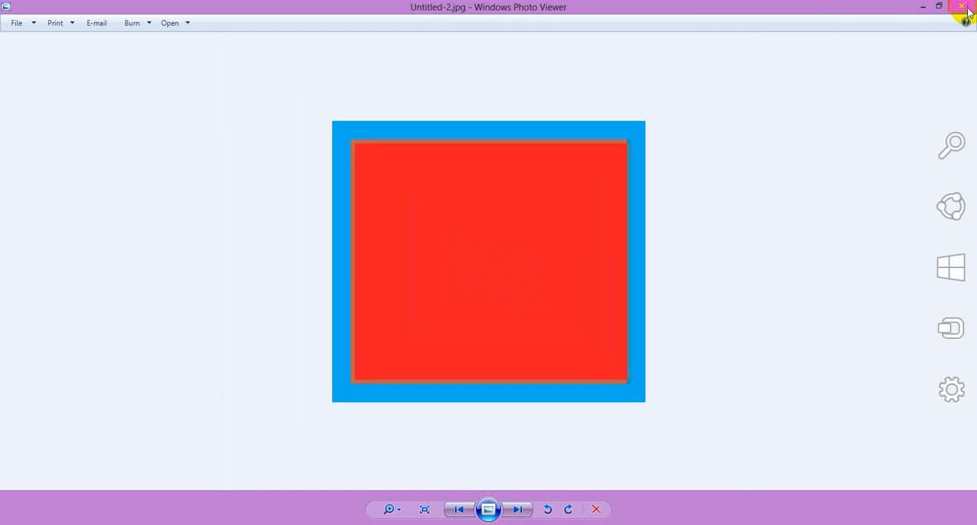
pyautogui.click(920, 8)
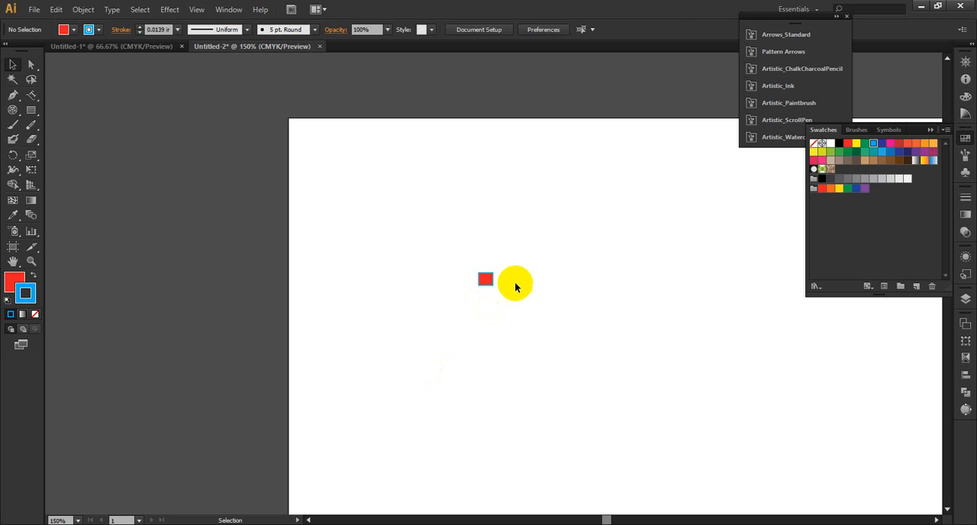
pyautogui.moveTo(514, 242); pyautogui.dragTo(436, 331)
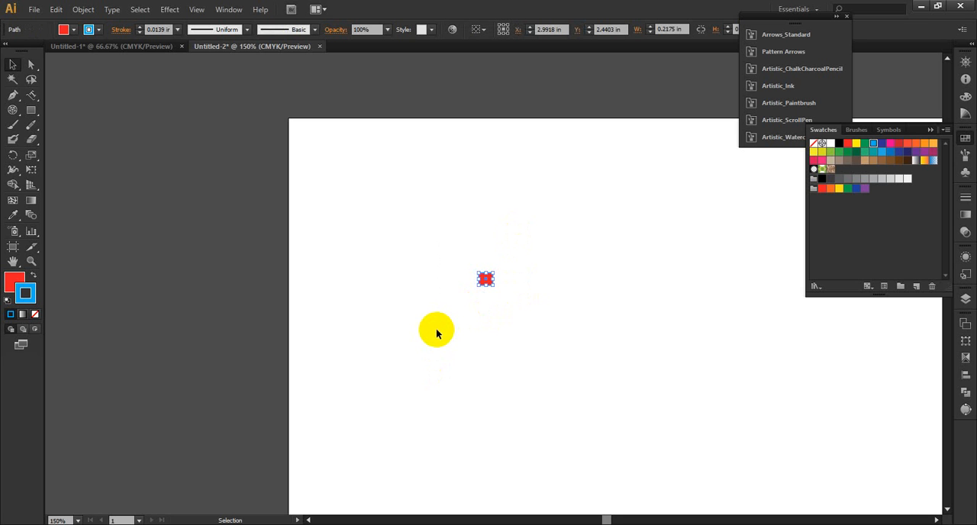
pyautogui.click(546, 407)
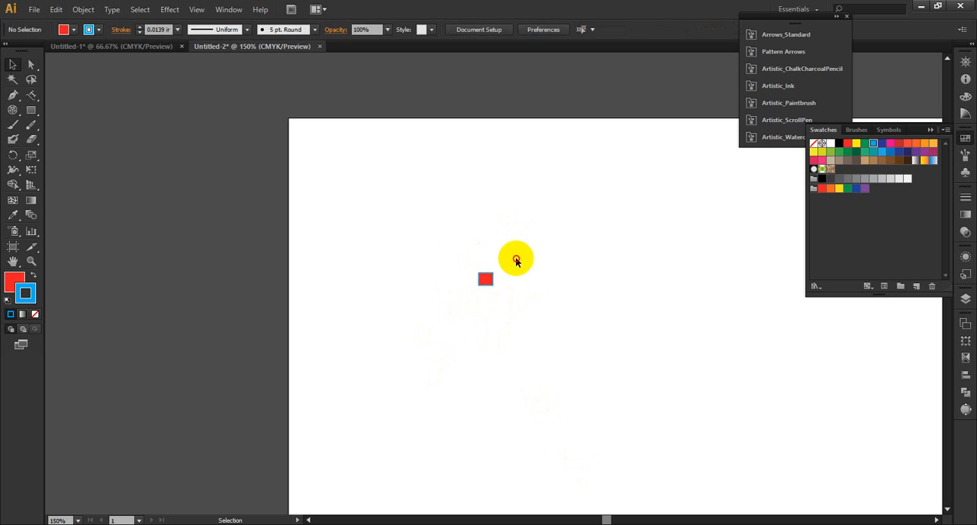
# Step: Select the small red rectangle and start exporting it to the Desktop as the JPEG file Untitled-3.jpg, without replacing Untitled-2.jpg
pyautogui.moveTo(516, 260); pyautogui.dragTo(461, 316)
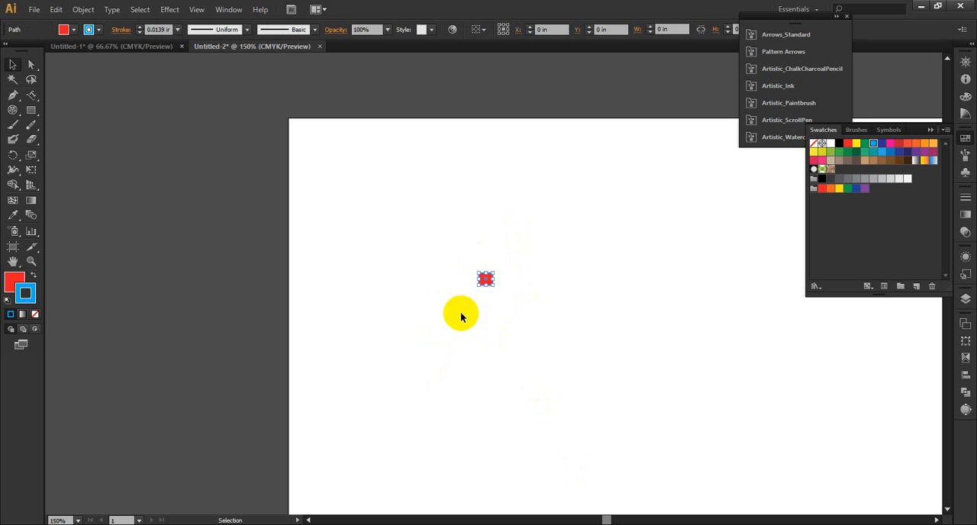
pyautogui.click(34, 9)
pyautogui.click(95, 242)
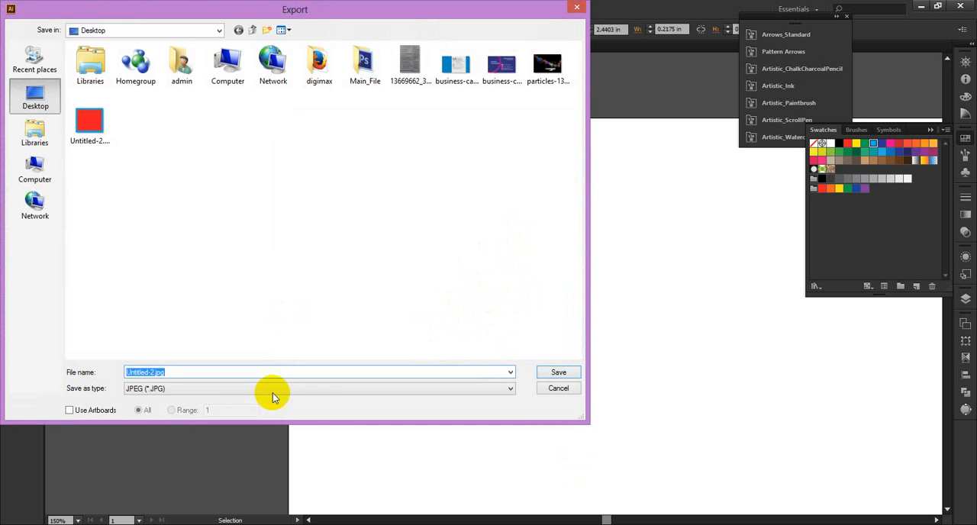
pyautogui.click(565, 372)
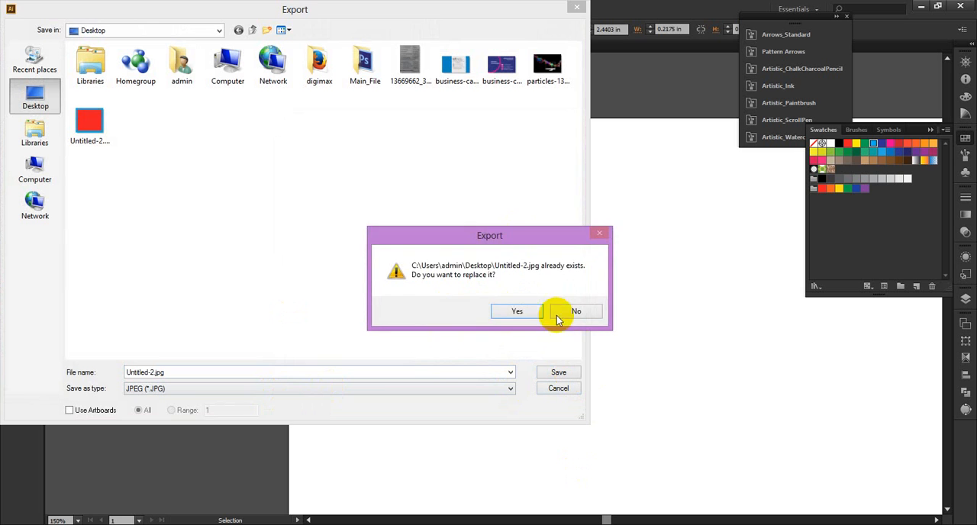
pyautogui.click(574, 312)
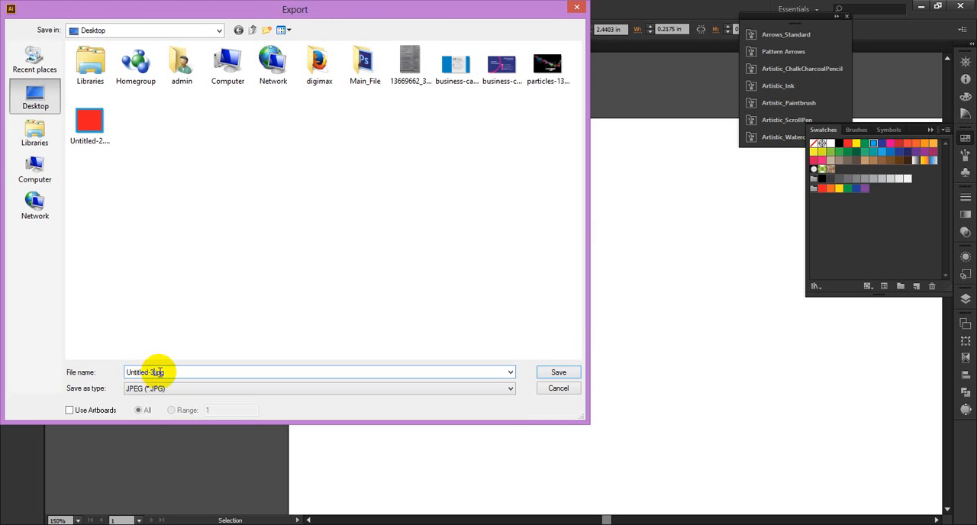
pyautogui.click(565, 373)
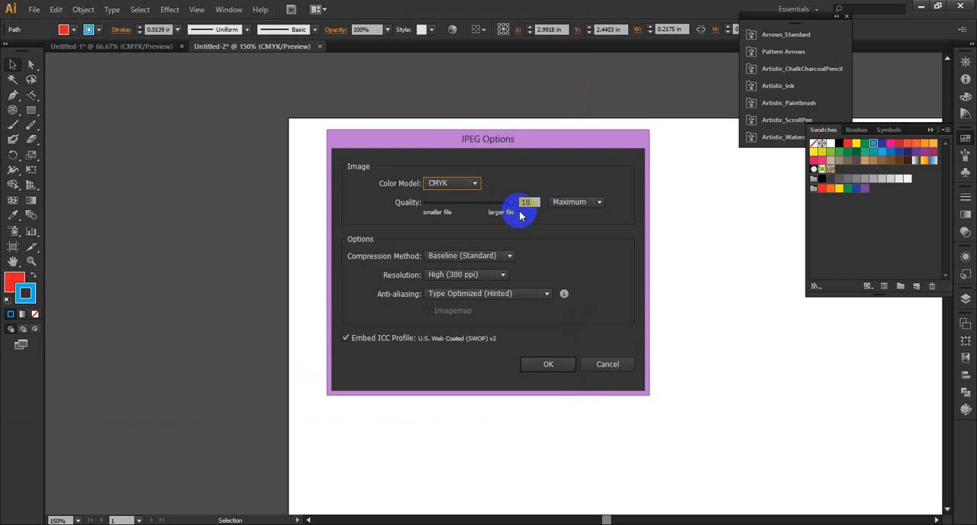
# Step: Set the JPEG color model to RGB, quality to 1 (Low) and resolution to Screen (72 ppi), and complete the export
pyautogui.moveTo(508, 208); pyautogui.dragTo(462, 212)
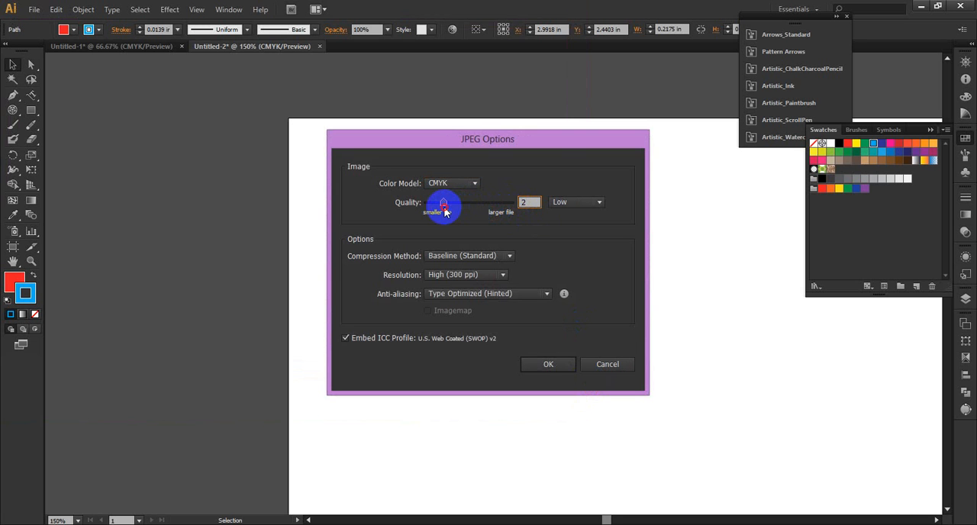
pyautogui.click(471, 185)
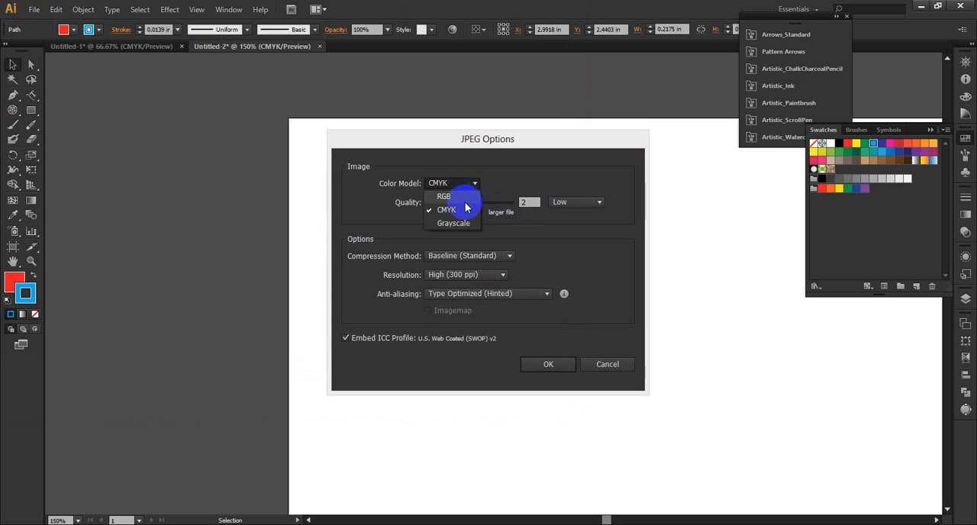
pyautogui.click(456, 193)
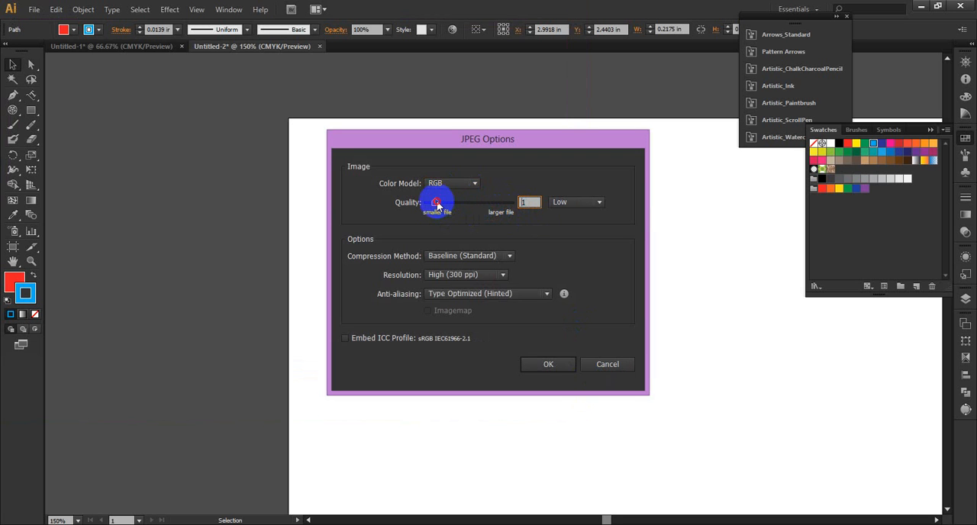
pyautogui.click(480, 276)
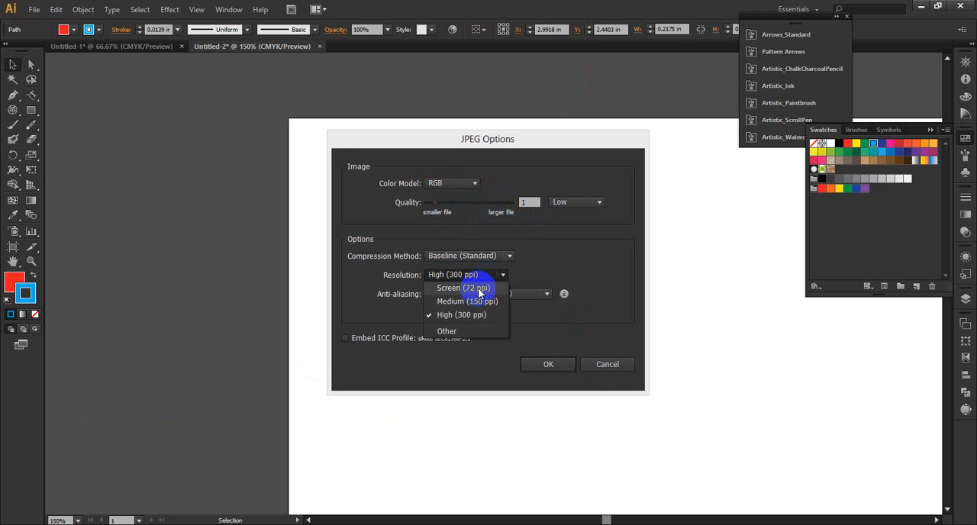
pyautogui.click(473, 286)
pyautogui.click(539, 364)
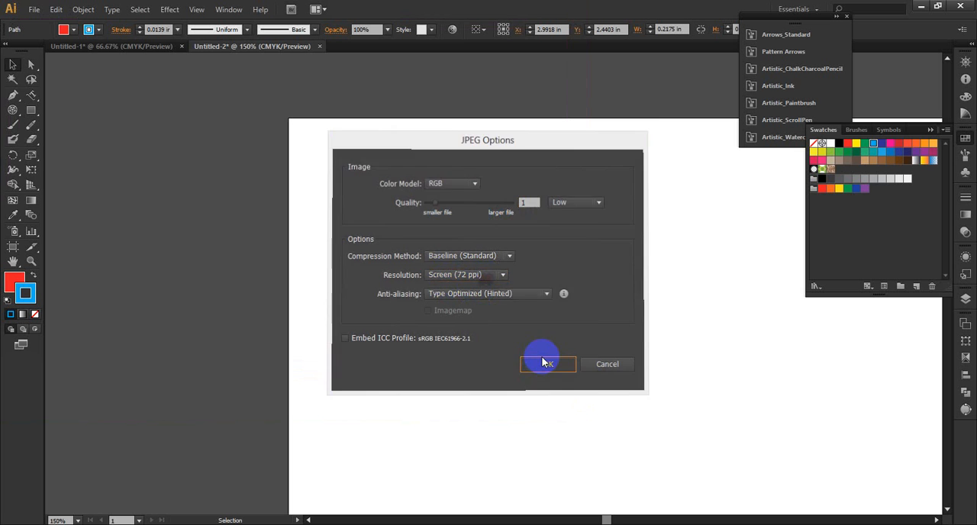
# Step: Switch to the desktop, open Untitled-3.jpg in Windows Photo Viewer and examine the rectangle's edges at different magnifications
pyautogui.click(921, 6)
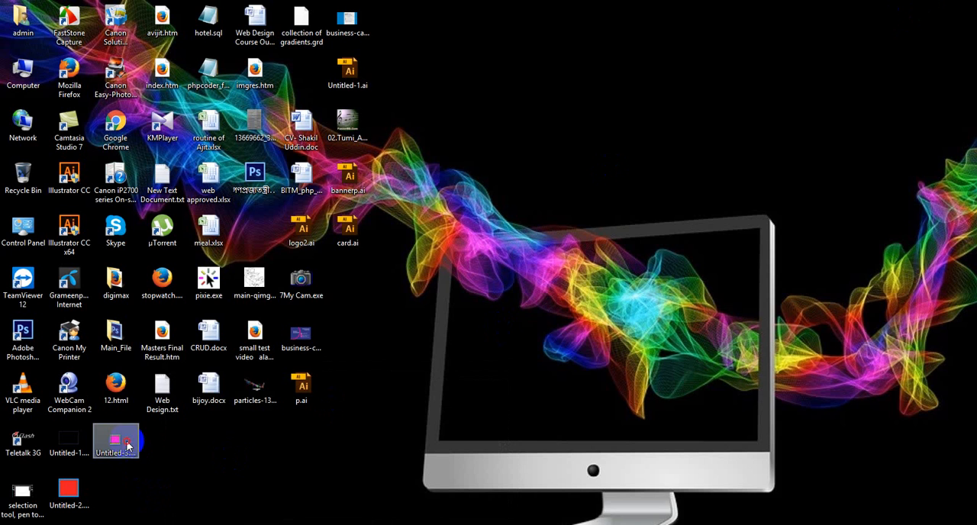
pyautogui.click(128, 446)
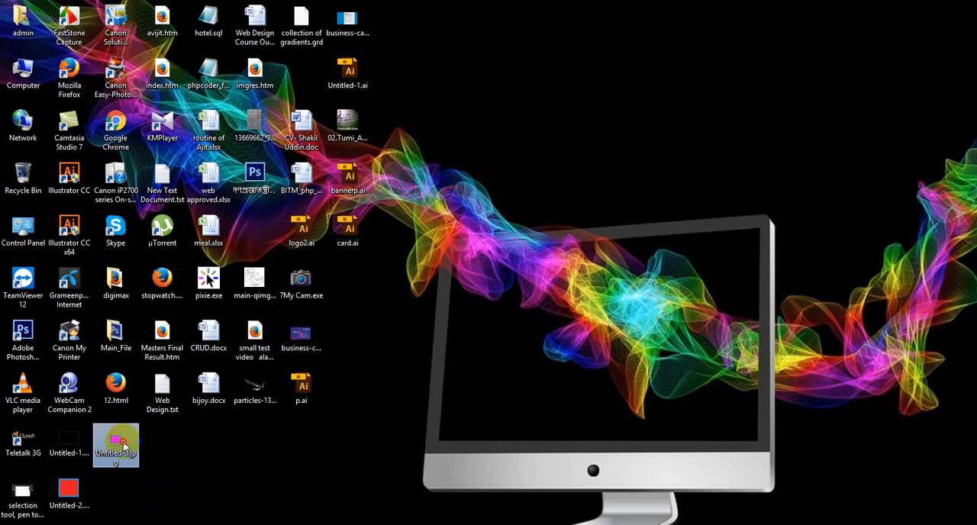
pyautogui.doubleClick(123, 443)
pyautogui.scroll(3, 504, 263)
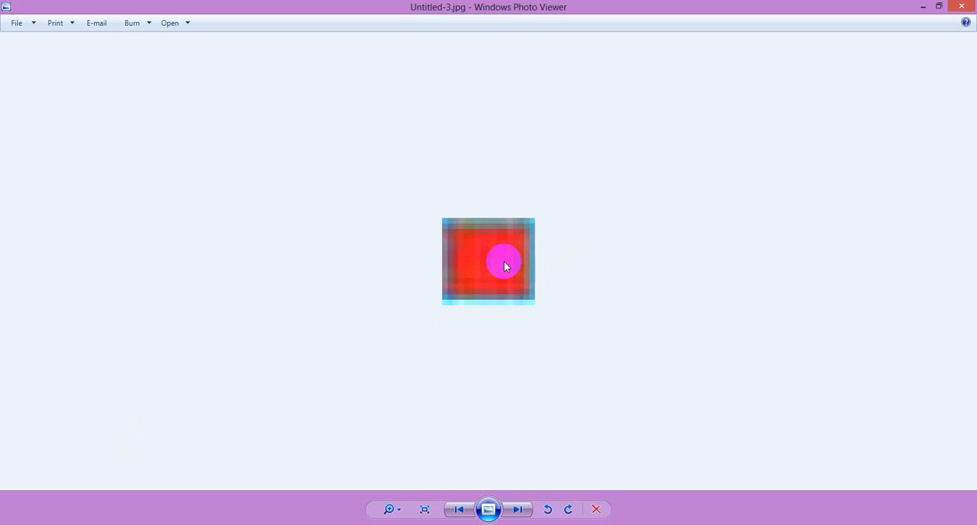
pyautogui.scroll(2, 504, 264)
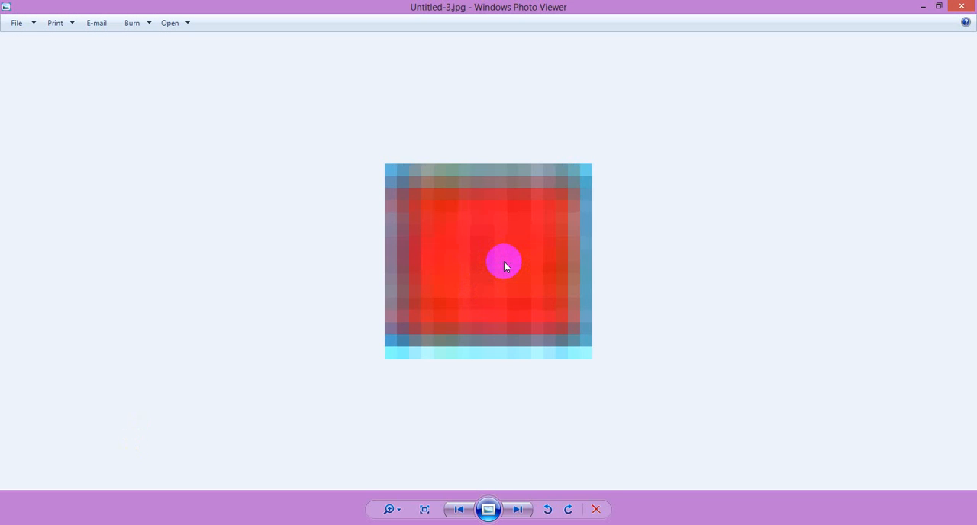
pyautogui.scroll(-2, 504, 265)
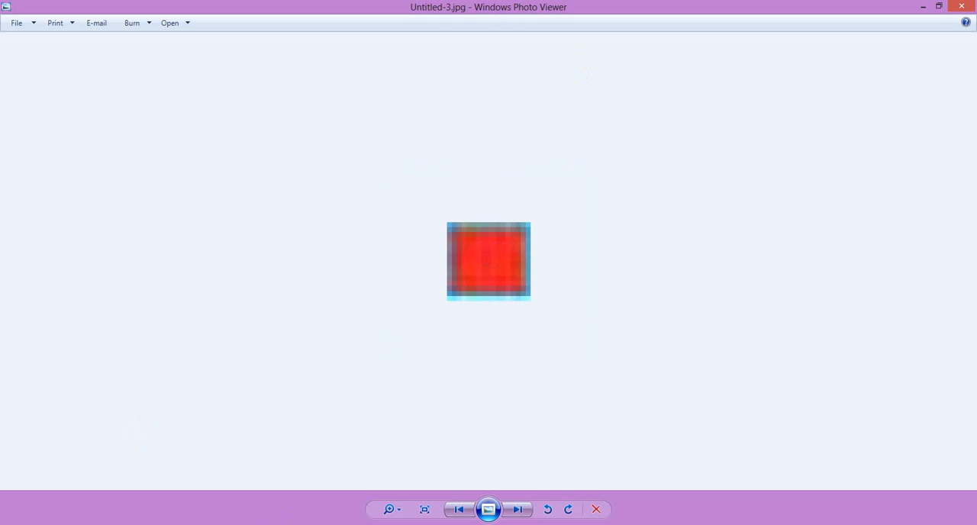
# Step: Switch back to Illustrator, enlarge the red rectangle from two opposite corners to about 4.33 in wide, and deselect it
pyautogui.click(278, 524)
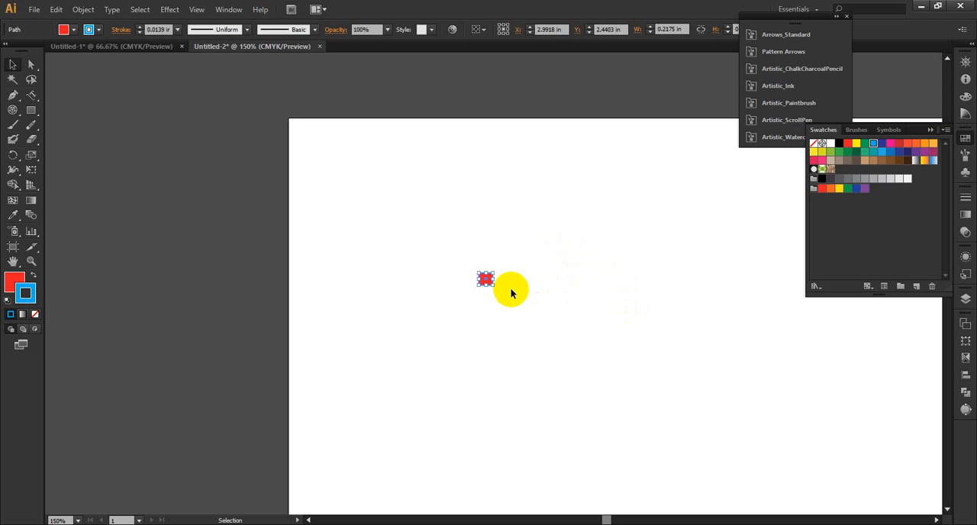
pyautogui.moveTo(493, 286); pyautogui.dragTo(651, 416)
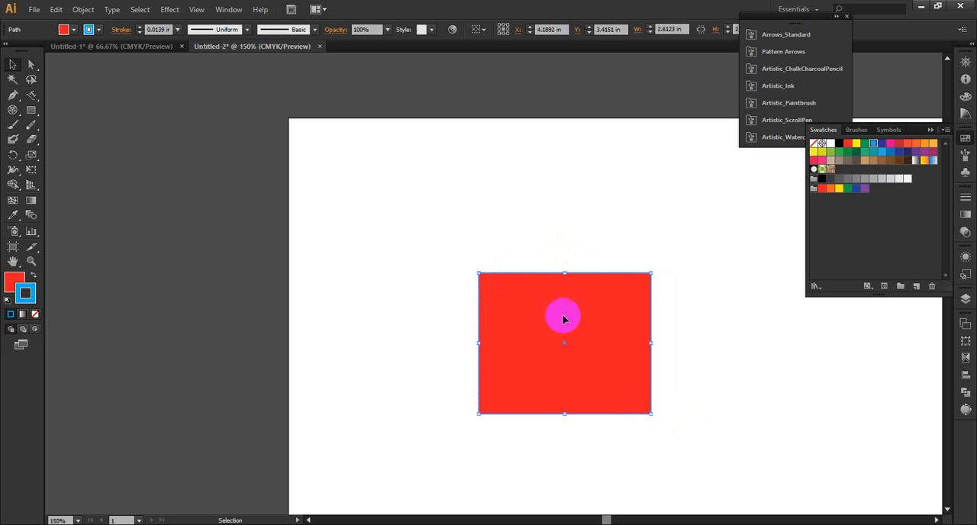
pyautogui.moveTo(480, 272); pyautogui.dragTo(359, 161)
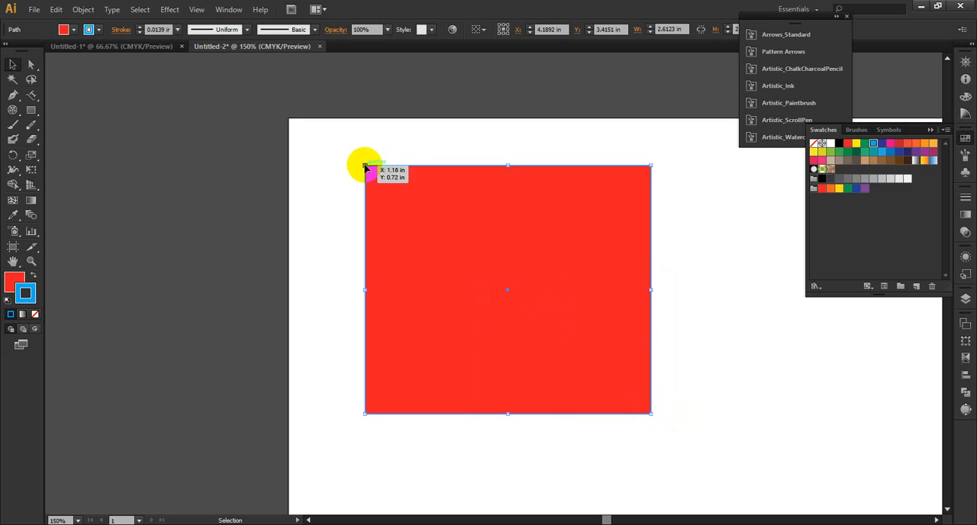
pyautogui.click(712, 244)
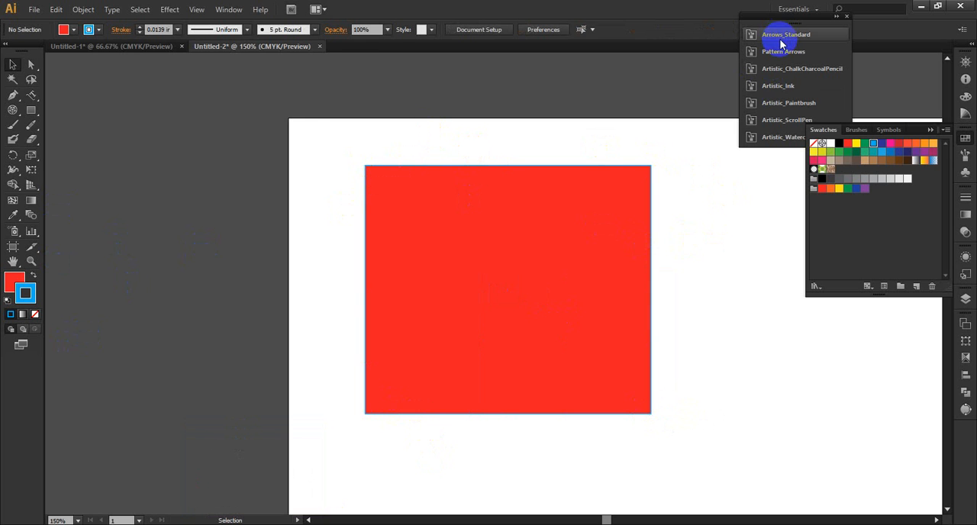
# Step: Open the Artistic_Ink brush library
pyautogui.click(314, 29)
pyautogui.click(202, 219)
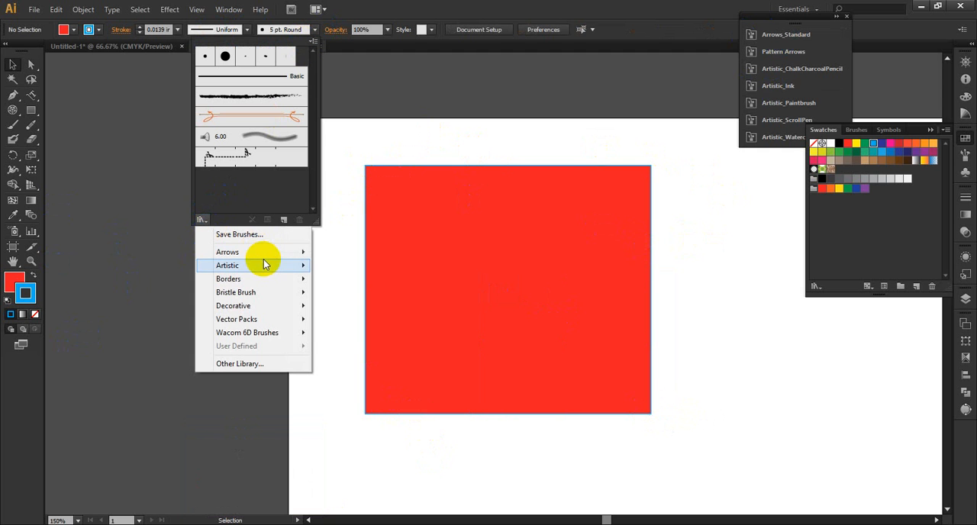
pyautogui.moveTo(263, 265)
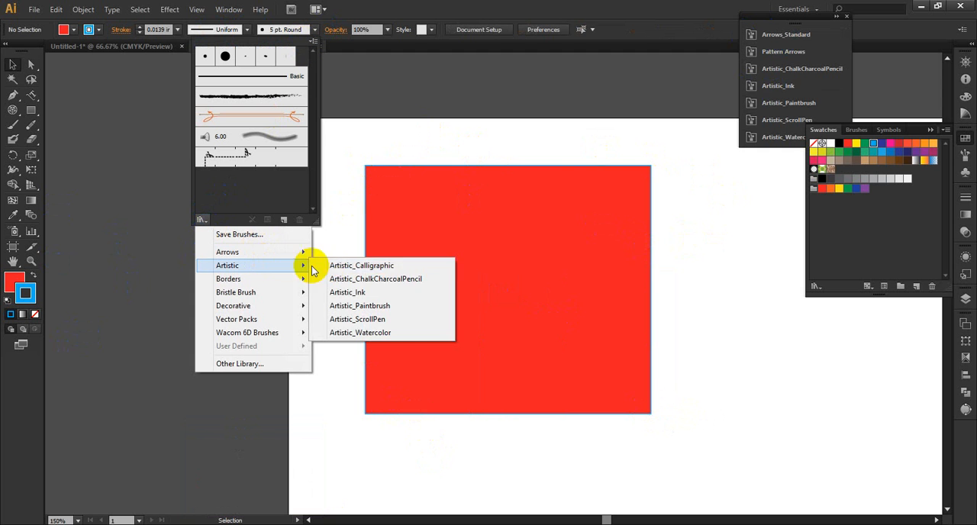
pyautogui.click(352, 293)
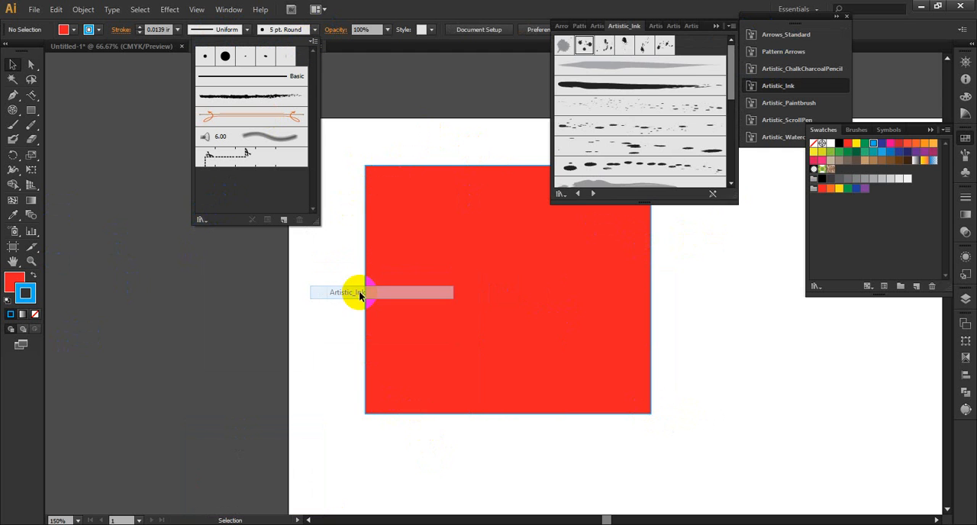
pyautogui.click(248, 33)
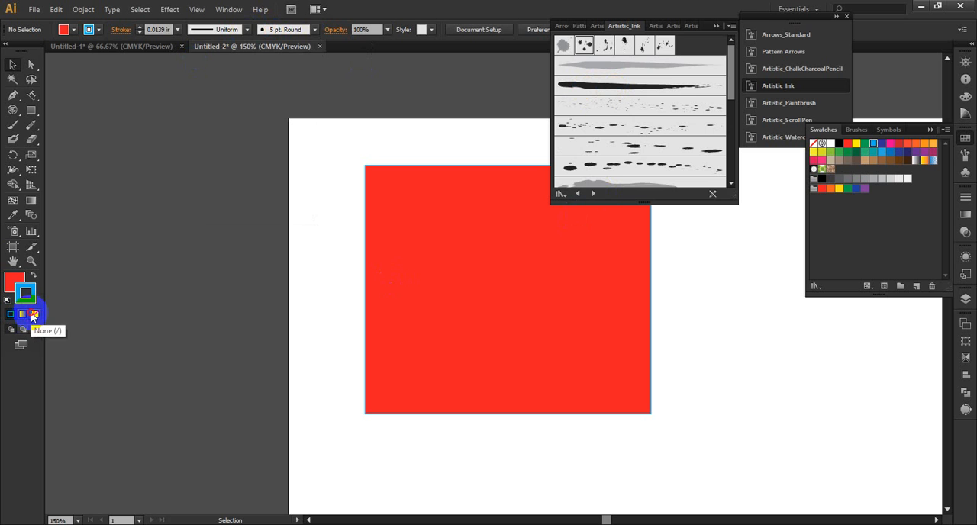
# Step: Set no fill with a red stroke and paint a short stroke beside the rectangle using the fine-spatter ink brush
pyautogui.click(34, 314)
pyautogui.click(30, 276)
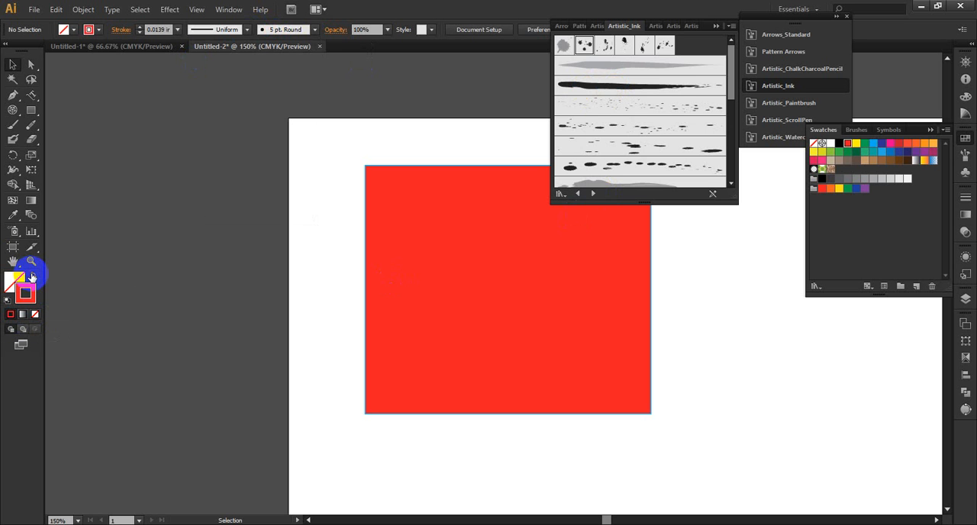
pyautogui.click(653, 106)
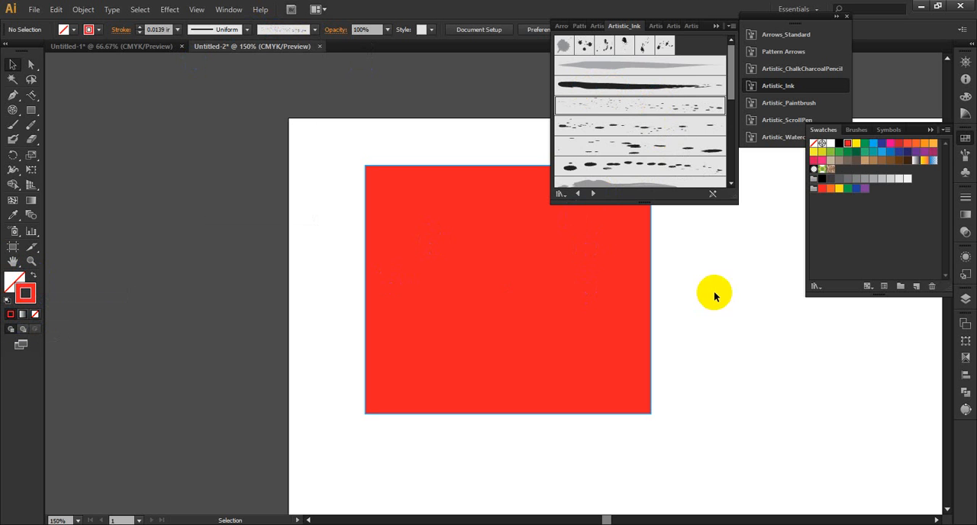
pyautogui.click(13, 124)
pyautogui.moveTo(313, 225)
pyautogui.mouseDown()
pyautogui.moveTo(329, 329)
pyautogui.moveTo(330, 252)
pyautogui.moveTo(332, 298)
pyautogui.mouseUp()
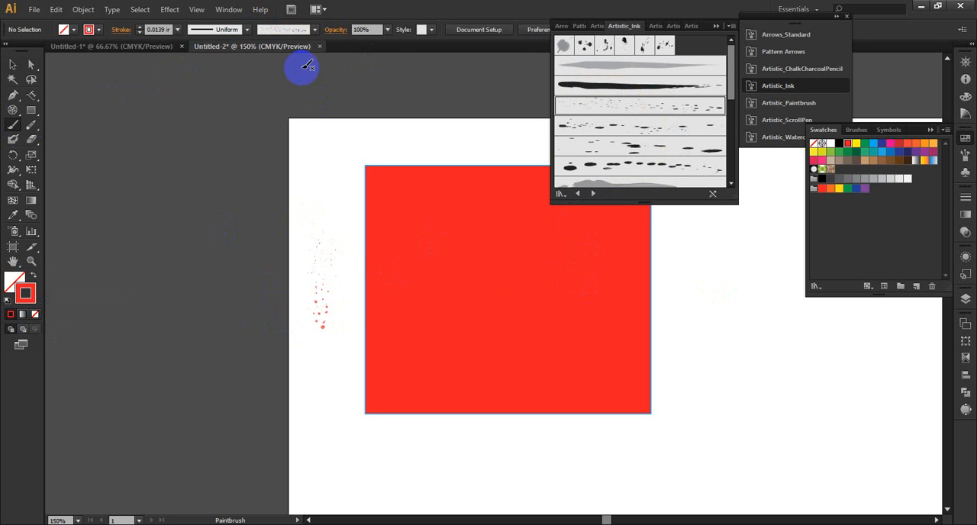
# Step: Raise the stroke weight to 1 in and paint strokes around the rectangle with three different ink spatter brushes
pyautogui.click(138, 28)
pyautogui.moveTo(290, 207); pyautogui.dragTo(425, 276)
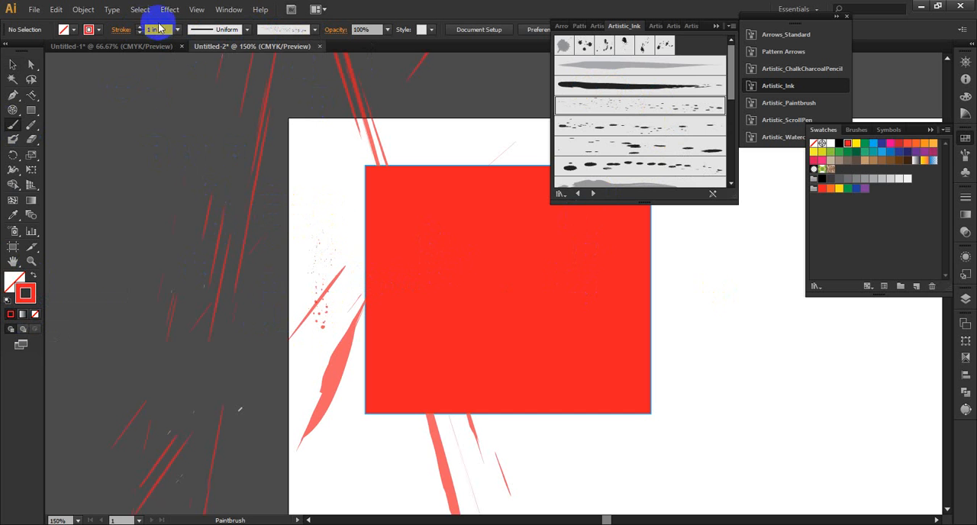
pyautogui.click(624, 122)
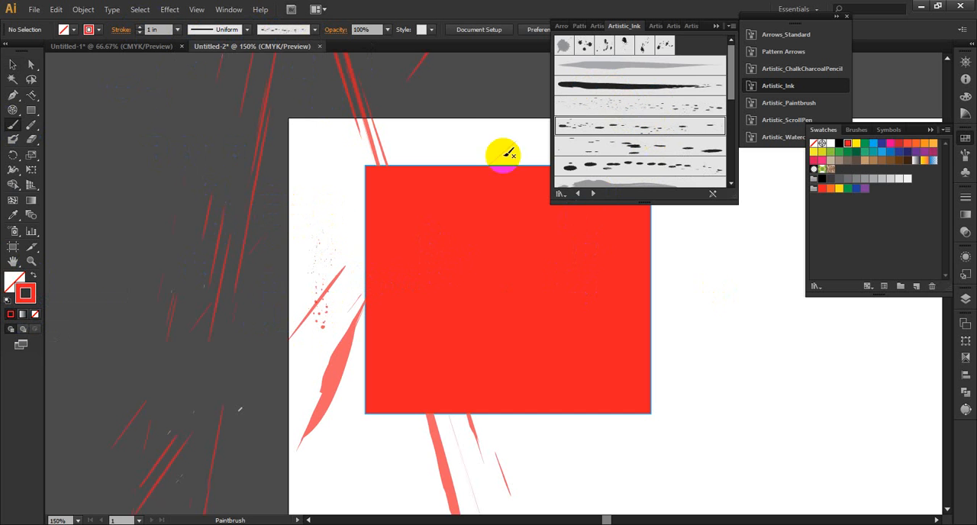
pyautogui.moveTo(355, 262)
pyautogui.mouseDown()
pyautogui.moveTo(333, 259)
pyautogui.moveTo(451, 362)
pyautogui.moveTo(639, 349)
pyautogui.moveTo(325, 289)
pyautogui.mouseUp()
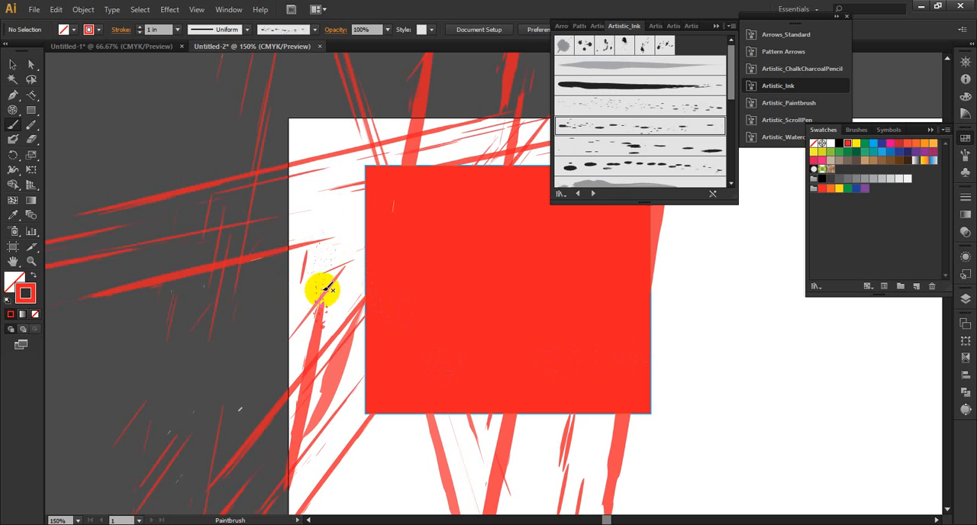
pyautogui.click(646, 161)
pyautogui.moveTo(743, 284); pyautogui.dragTo(427, 295)
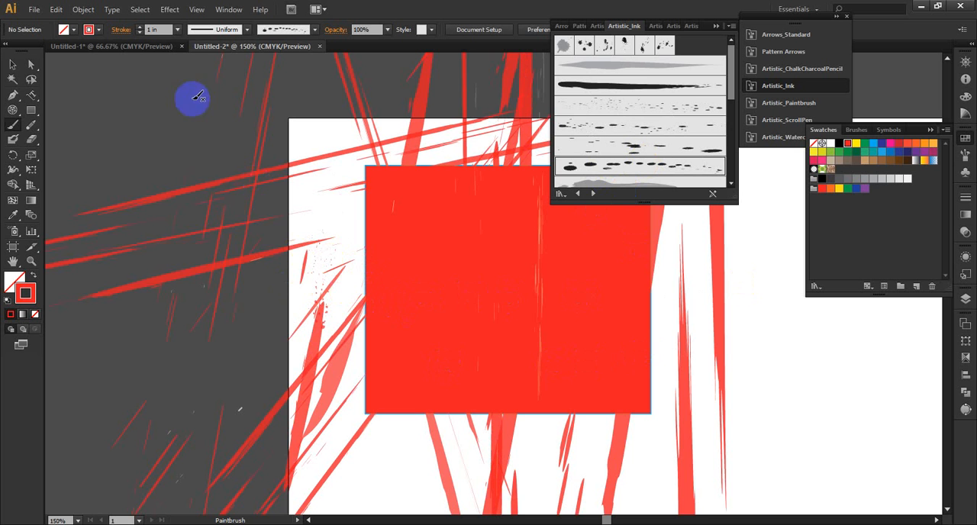
# Step: Set the stroke weight to 0.5 in and paint more red strokes across the artboard, alternating between ink spatter brushes
pyautogui.click(142, 32)
pyautogui.moveTo(163, 89); pyautogui.dragTo(222, 203)
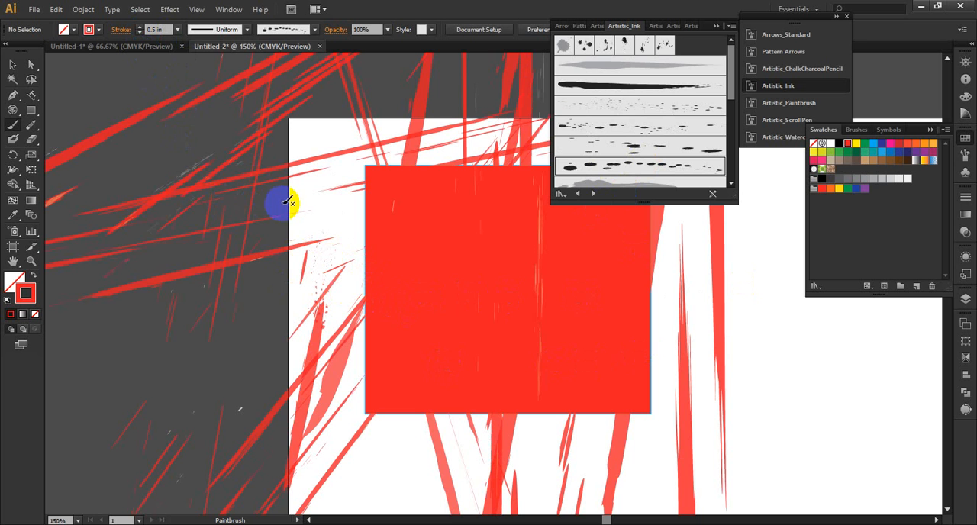
pyautogui.click(600, 104)
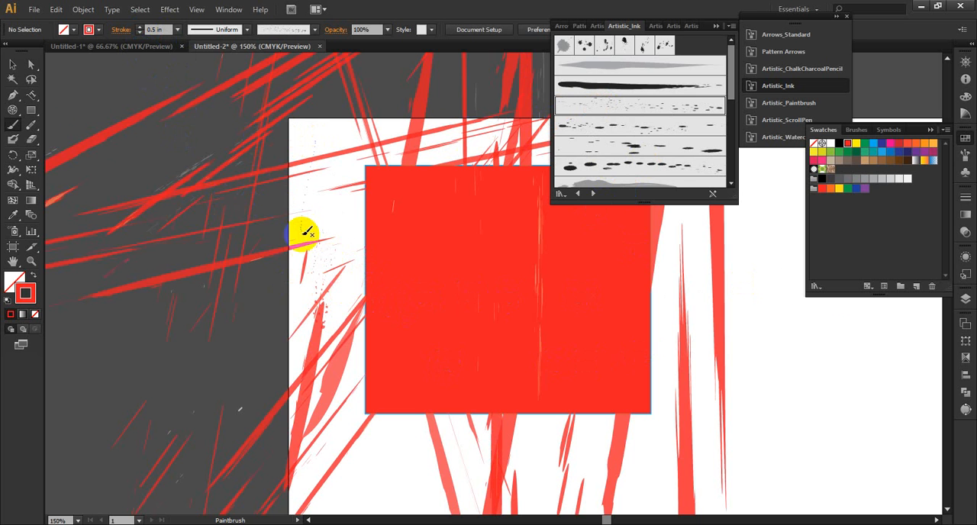
pyautogui.moveTo(304, 230); pyautogui.dragTo(373, 226)
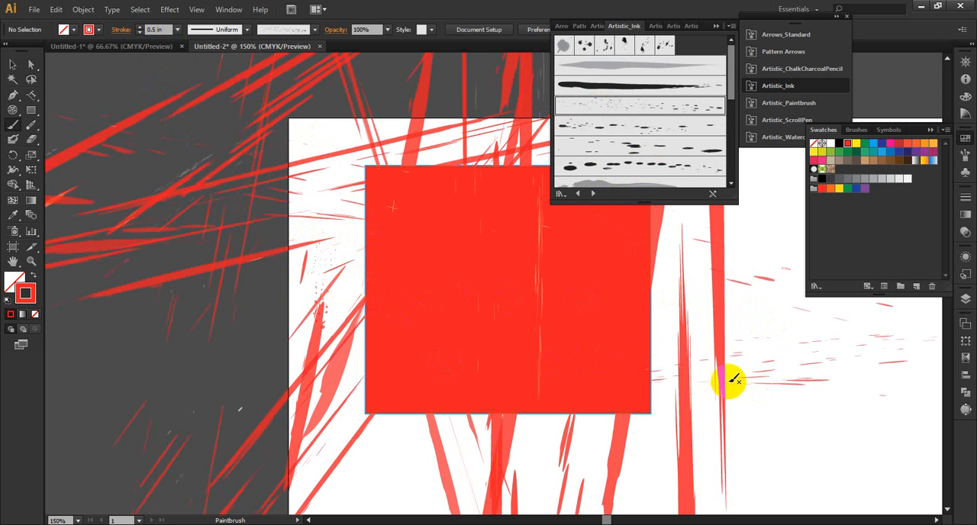
pyautogui.click(646, 126)
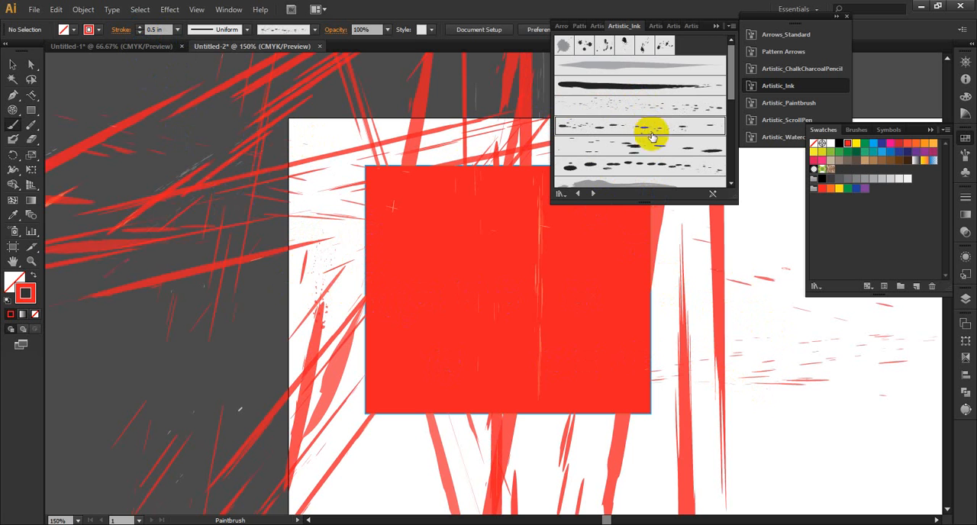
pyautogui.moveTo(740, 420); pyautogui.dragTo(729, 418)
pyautogui.scroll(-2, 841, 378)
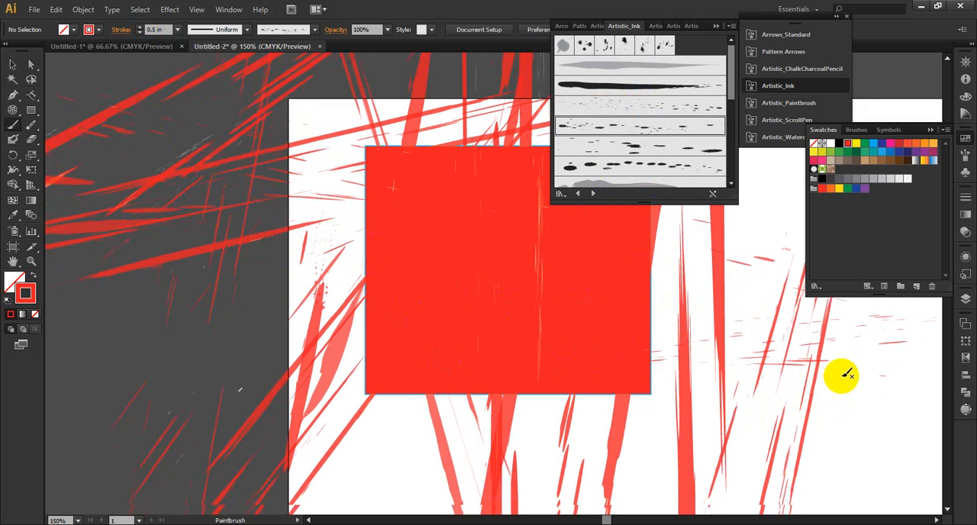
# Step: Lower the stroke weight to 0.375 in and paint red strokes on both sides of the rectangle, alternating between ink spatter brushes
pyautogui.scroll(-3, 675, 136)
pyautogui.scroll(1, 674, 136)
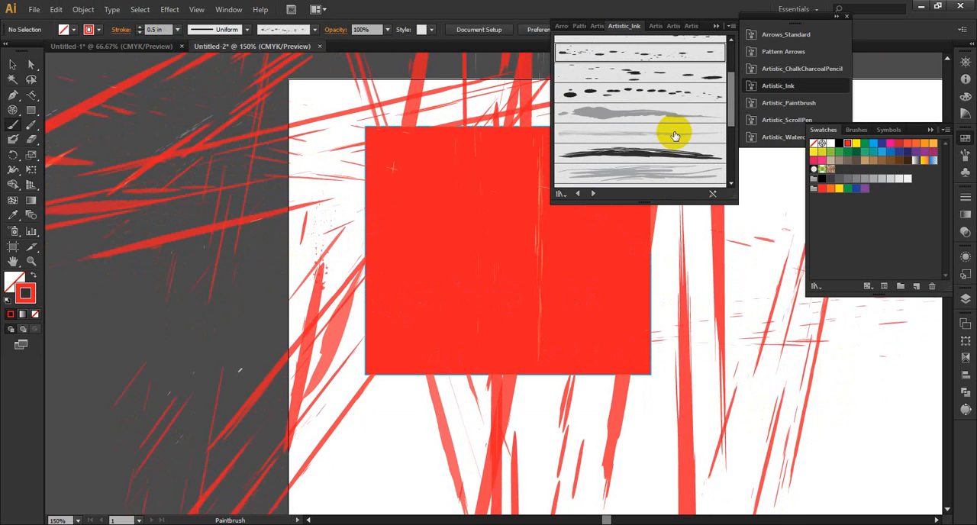
pyautogui.click(674, 93)
pyautogui.moveTo(838, 416); pyautogui.dragTo(838, 419)
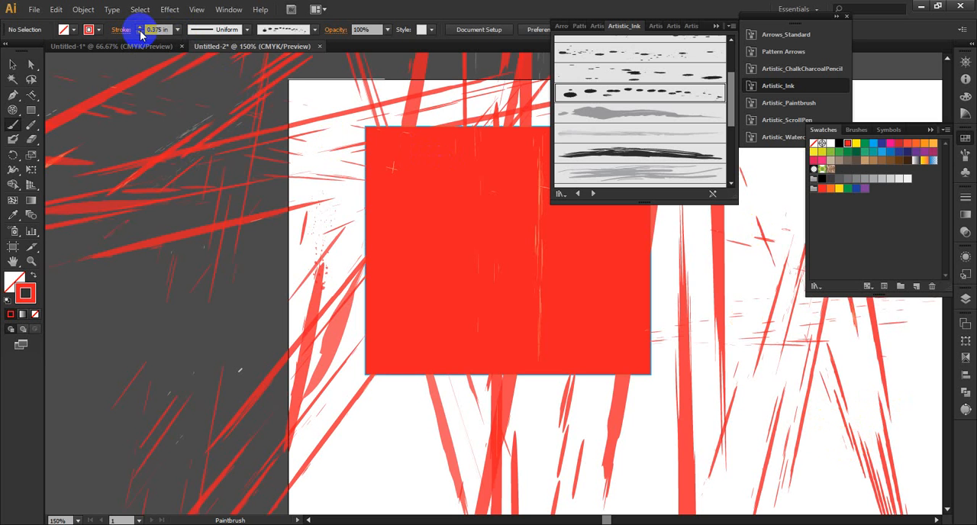
pyautogui.click(638, 71)
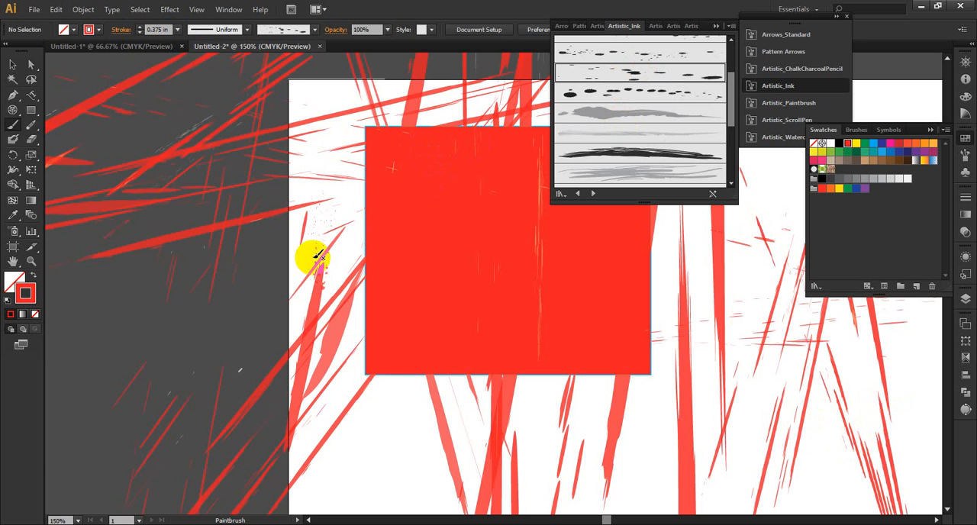
pyautogui.moveTo(233, 275); pyautogui.dragTo(288, 375)
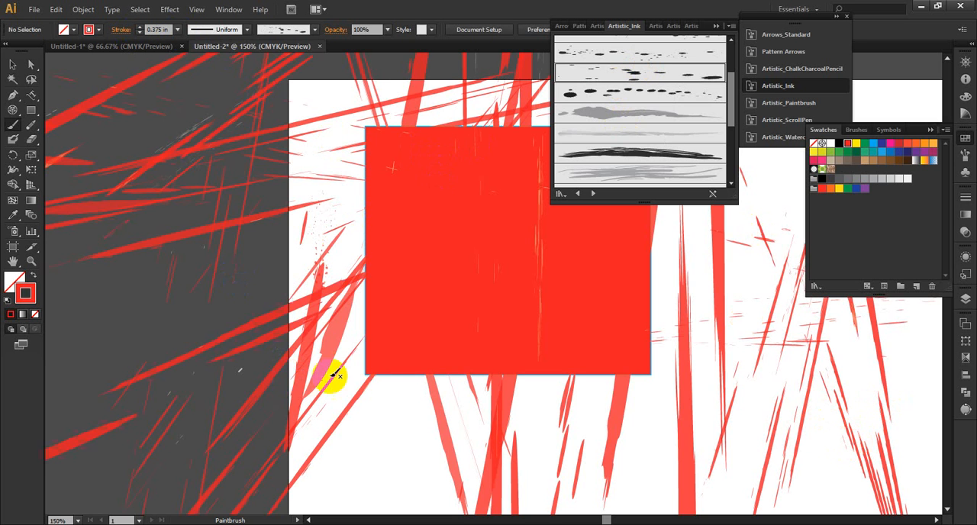
pyautogui.click(644, 50)
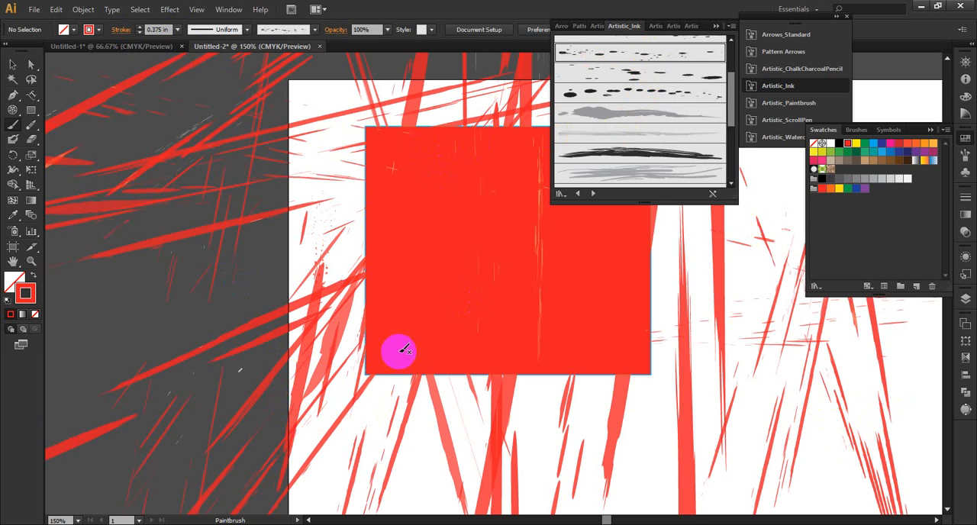
# Step: Choose the Ink Splats brush, set the stroke weight to 0.125 in and paint red splats left of the rectangle
pyautogui.scroll(-2, 402, 350)
pyautogui.scroll(3, 665, 105)
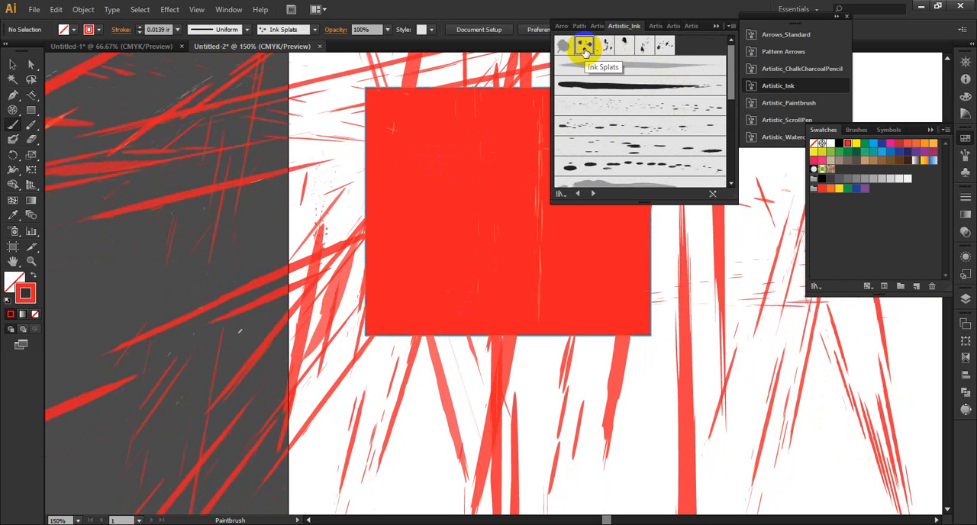
pyautogui.click(140, 33)
pyautogui.click(139, 26)
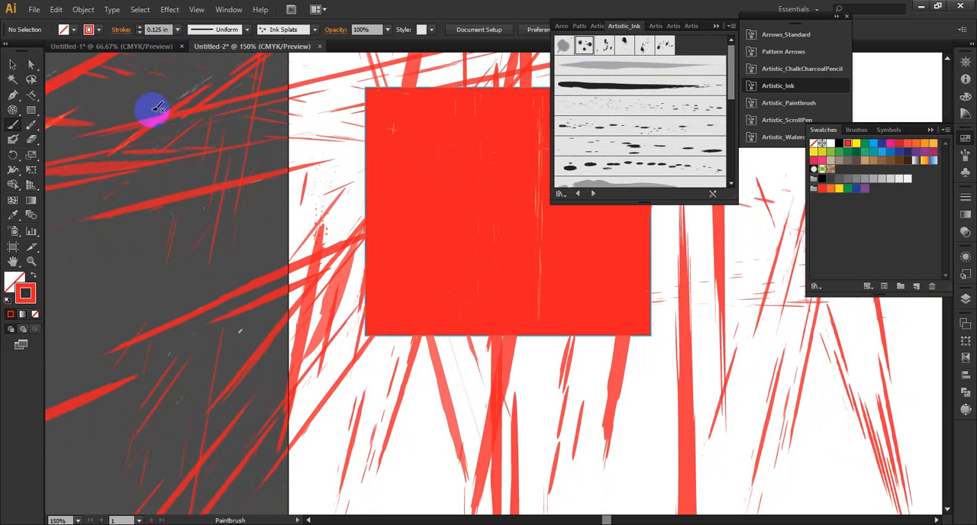
pyautogui.moveTo(276, 277); pyautogui.dragTo(244, 153)
pyautogui.scroll(2, 244, 222)
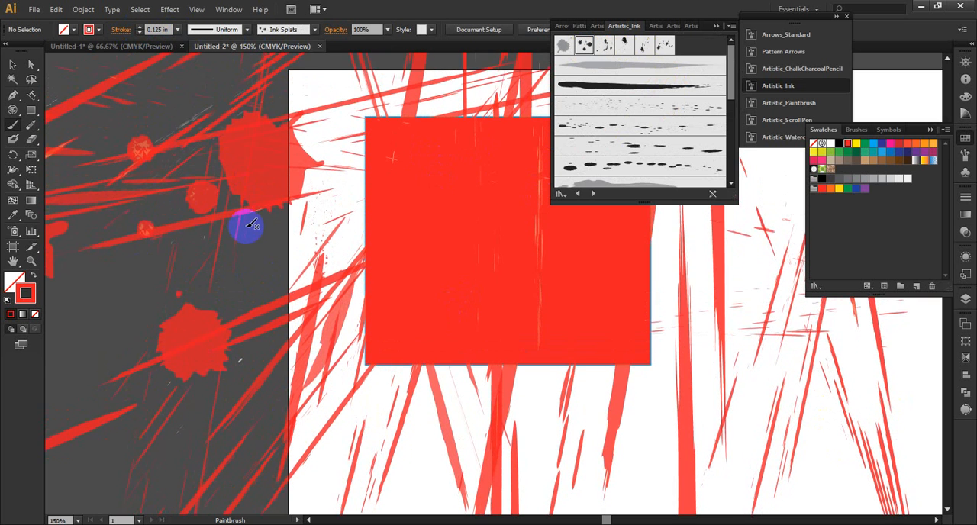
# Step: Paint more large red ink splats below the rectangle, across the lower artboard and over its left edge
pyautogui.scroll(-7, 252, 194)
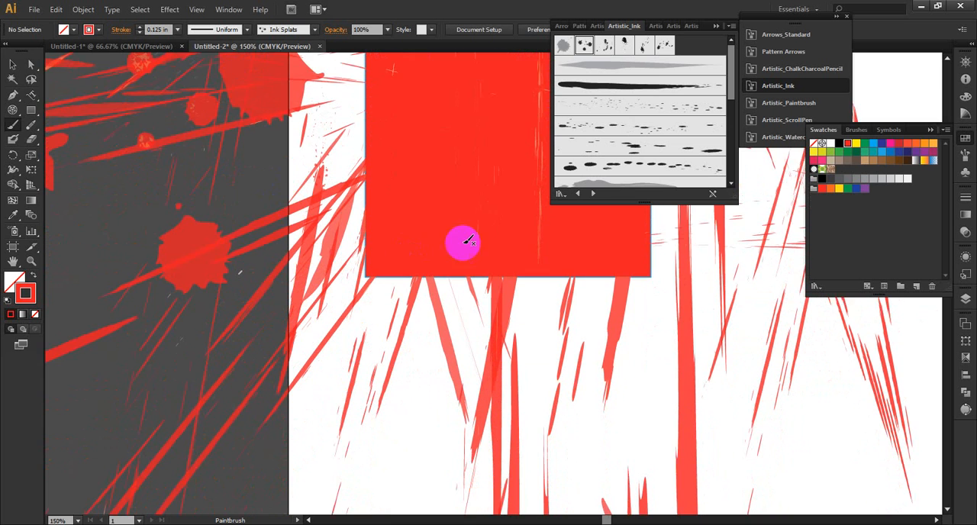
pyautogui.moveTo(565, 401); pyautogui.dragTo(572, 400)
pyautogui.scroll(-4, 593, 397)
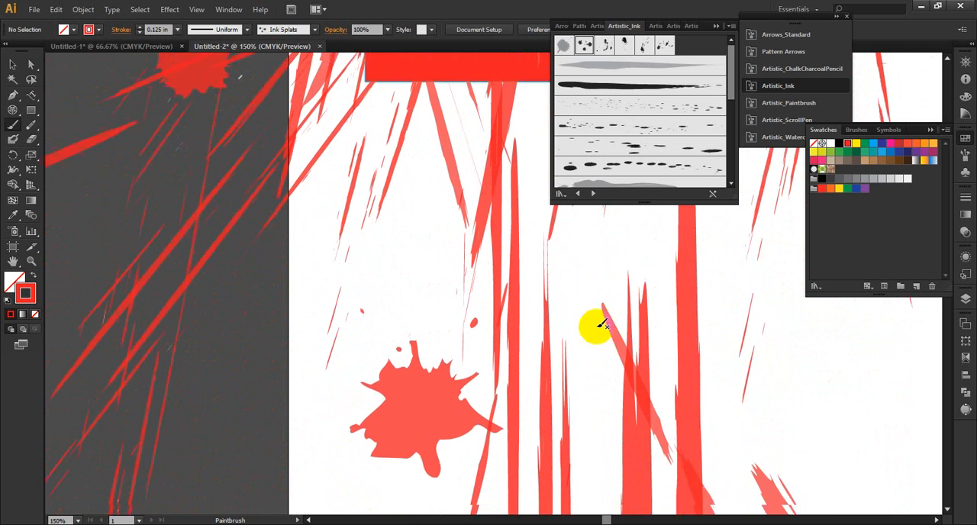
pyautogui.moveTo(396, 370); pyautogui.dragTo(389, 364)
pyautogui.scroll(-5, 456, 328)
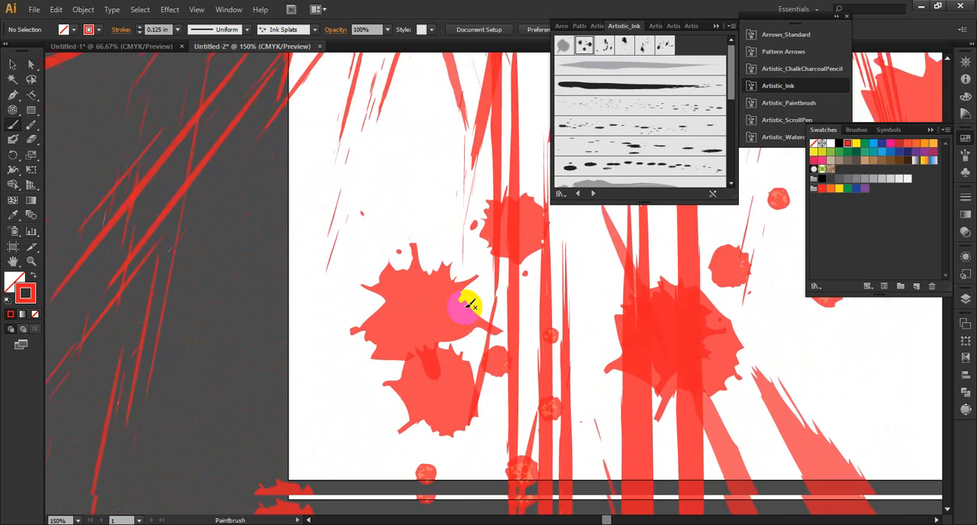
pyautogui.moveTo(174, 231); pyautogui.dragTo(447, 350)
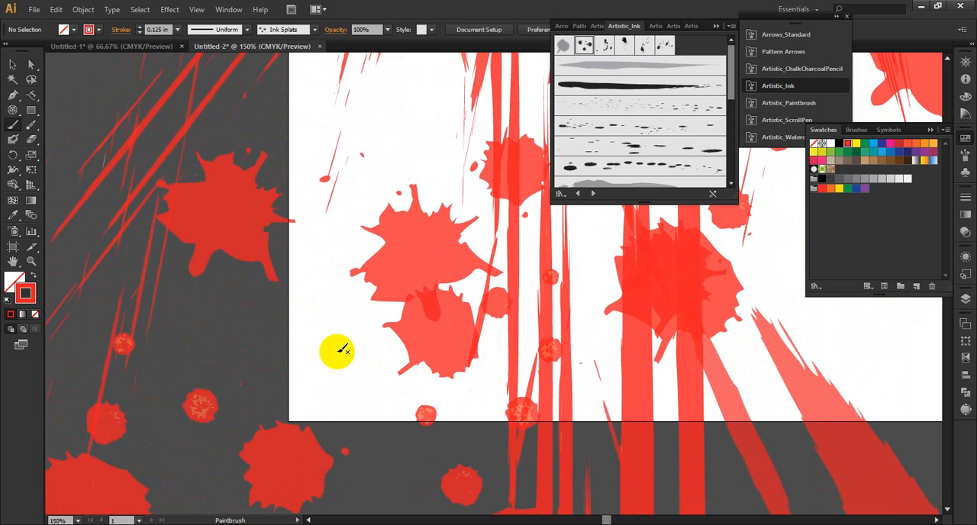
pyautogui.moveTo(351, 329); pyautogui.dragTo(88, 325)
pyautogui.scroll(4, 327, 333)
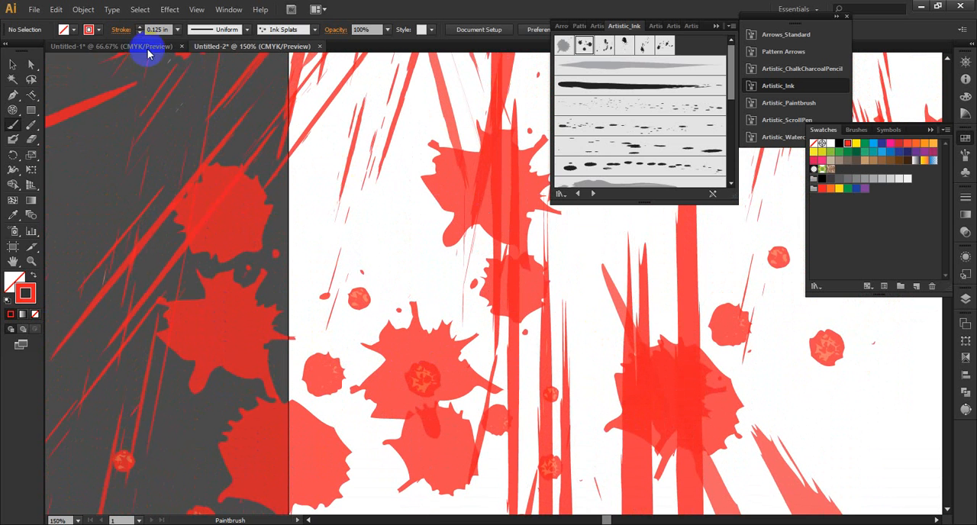
# Step: Set the stroke weight to 0.0156 in and scatter small ink splats among the large ones on the lower artboard
pyautogui.click(177, 30)
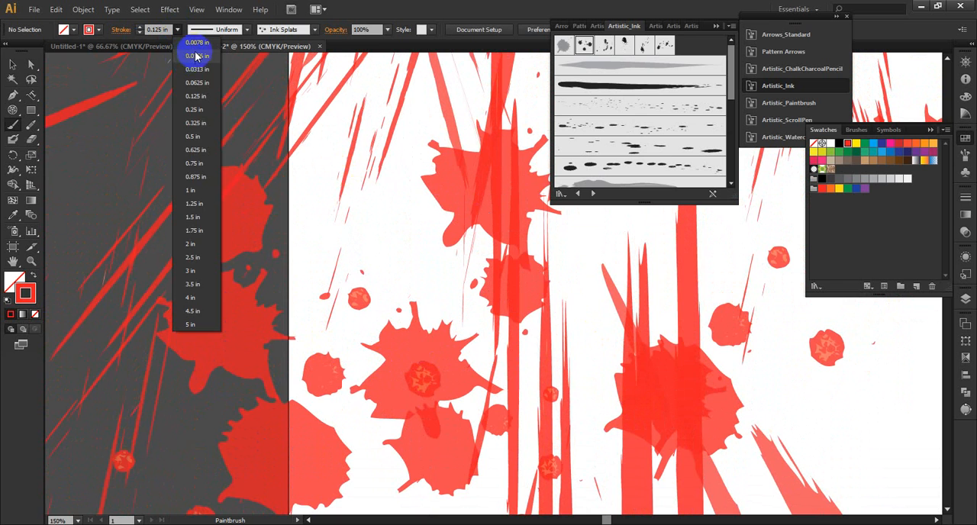
pyautogui.click(196, 56)
pyautogui.moveTo(589, 301)
pyautogui.mouseDown()
pyautogui.moveTo(812, 399)
pyautogui.moveTo(578, 333)
pyautogui.moveTo(563, 338)
pyautogui.moveTo(600, 240)
pyautogui.moveTo(430, 307)
pyautogui.moveTo(343, 260)
pyautogui.moveTo(392, 295)
pyautogui.moveTo(442, 352)
pyautogui.mouseUp()
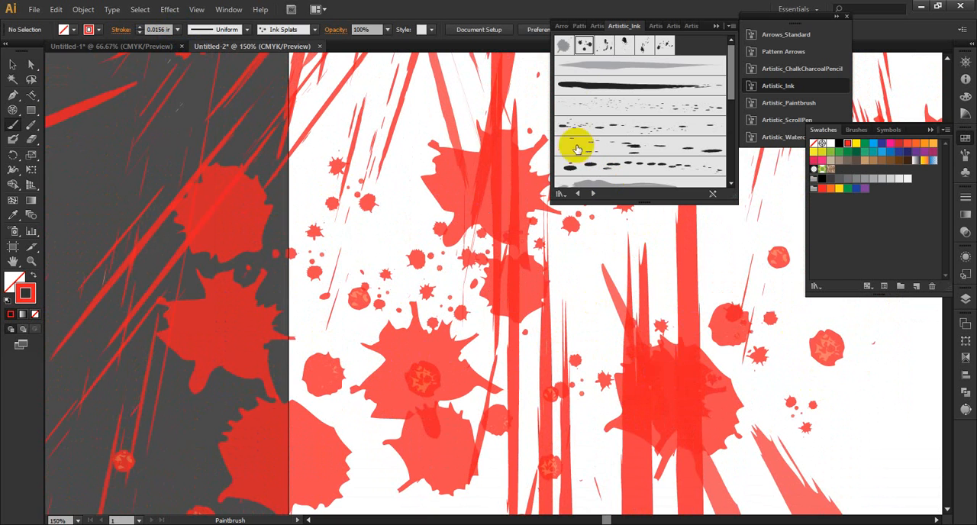
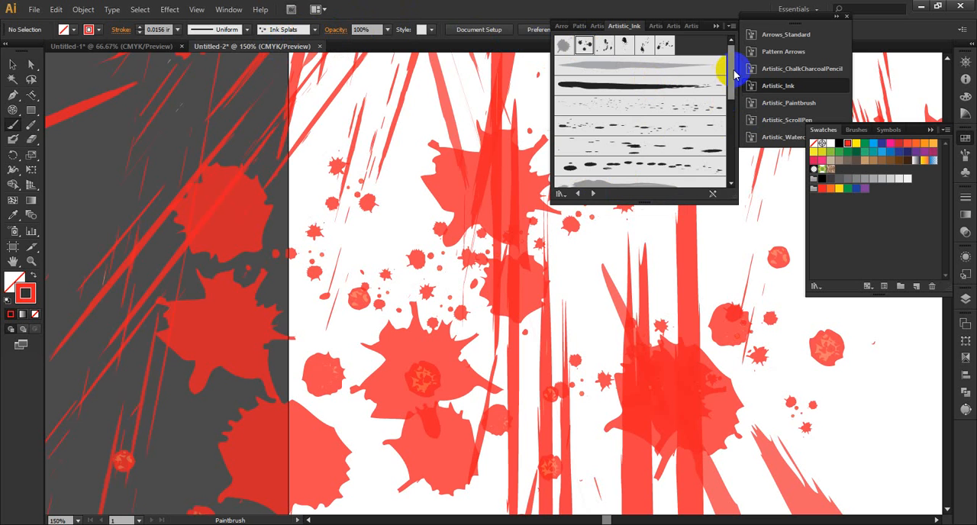
# Step: Load the Artistic_Paintbrush library and paint rough red paintbrush strokes across the lower artboard and over its left edge
pyautogui.moveTo(734, 74); pyautogui.dragTo(740, 176)
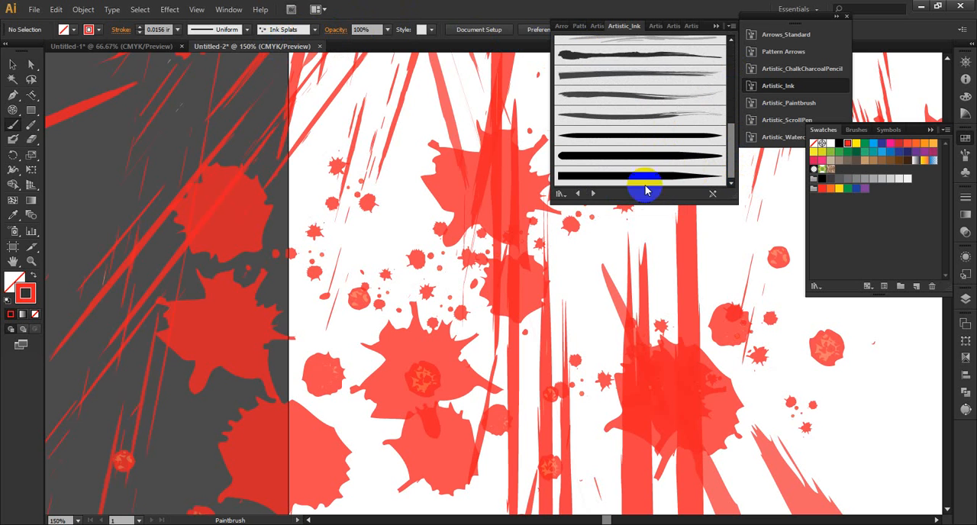
pyautogui.click(592, 193)
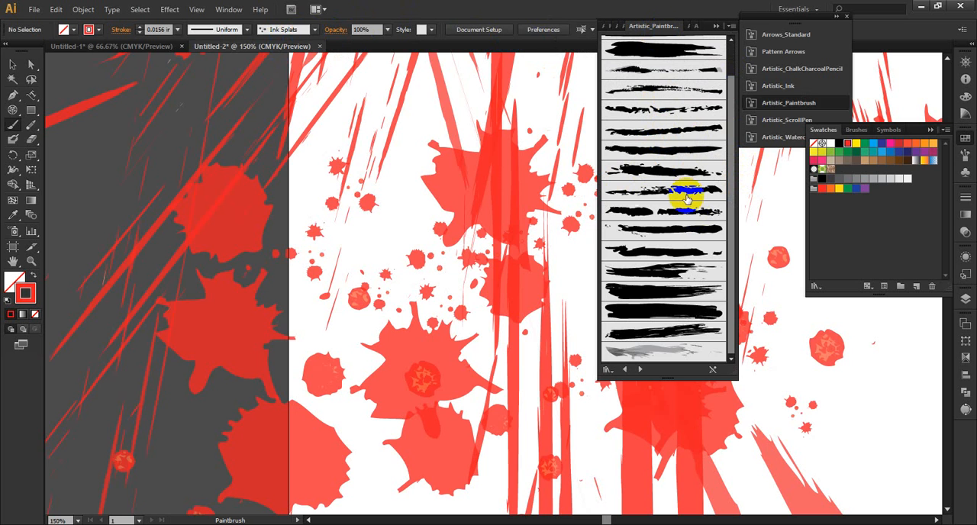
pyautogui.moveTo(870, 374)
pyautogui.mouseDown()
pyautogui.moveTo(814, 435)
pyautogui.moveTo(467, 381)
pyautogui.mouseUp()
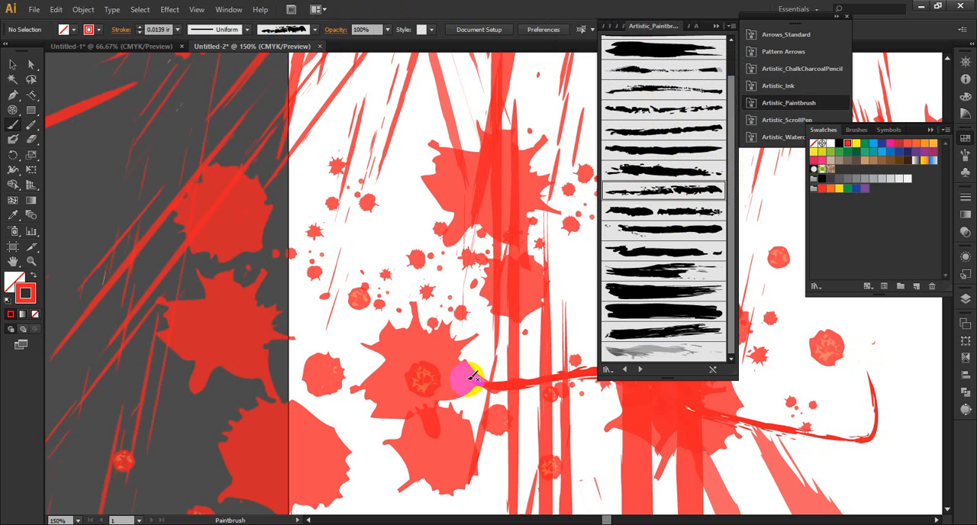
pyautogui.moveTo(302, 206)
pyautogui.mouseDown()
pyautogui.moveTo(403, 196)
pyautogui.moveTo(92, 174)
pyautogui.mouseUp()
pyautogui.moveTo(212, 145)
pyautogui.mouseDown()
pyautogui.moveTo(257, 139)
pyautogui.moveTo(376, 158)
pyautogui.mouseUp()
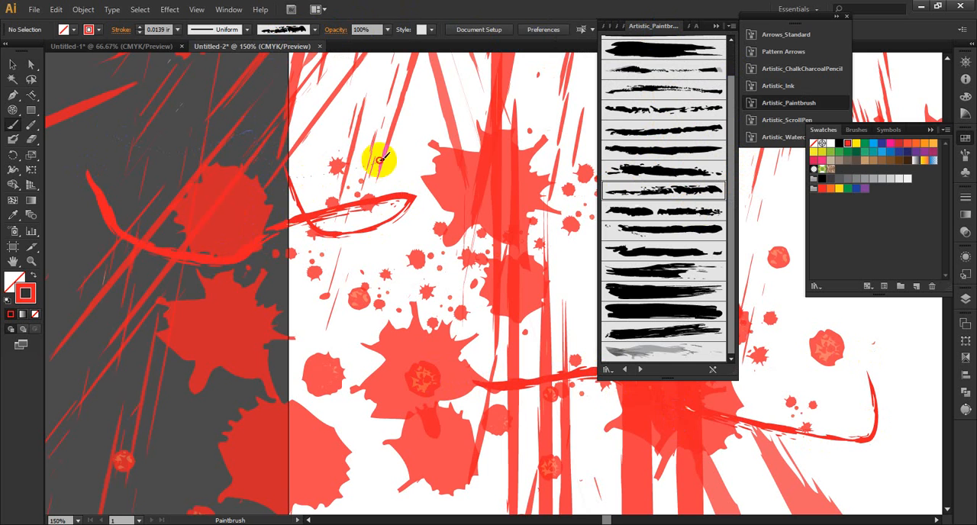
# Step: Choose the broken-line paintbrush with the central gap and paint more red strokes around the artboard's left edge
pyautogui.click(656, 210)
pyautogui.moveTo(305, 329)
pyautogui.mouseDown()
pyautogui.moveTo(216, 308)
pyautogui.moveTo(152, 331)
pyautogui.mouseUp()
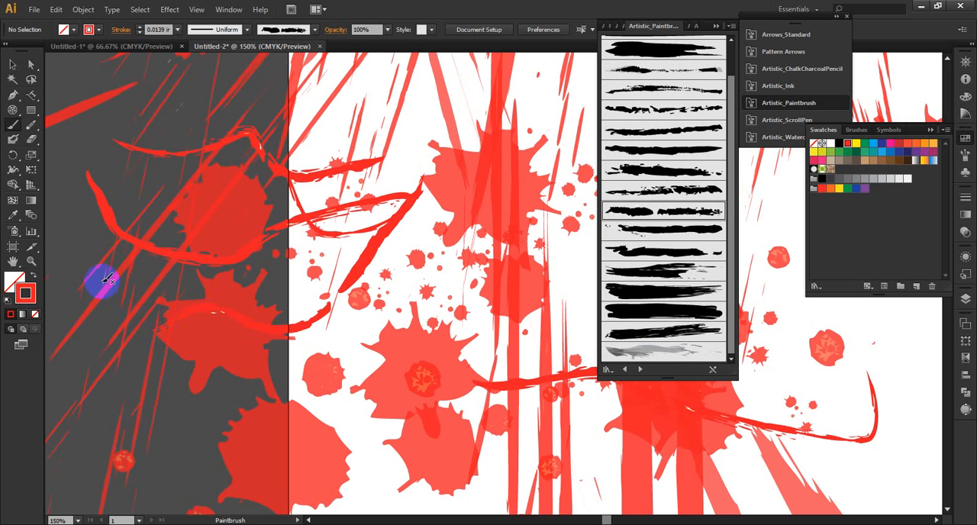
pyautogui.moveTo(99, 271); pyautogui.dragTo(199, 291)
# Step: Set the stroke color to blue with RGB 8, 8, 193 and paint broken paintbrush strokes over the left half
pyautogui.doubleClick(23, 291)
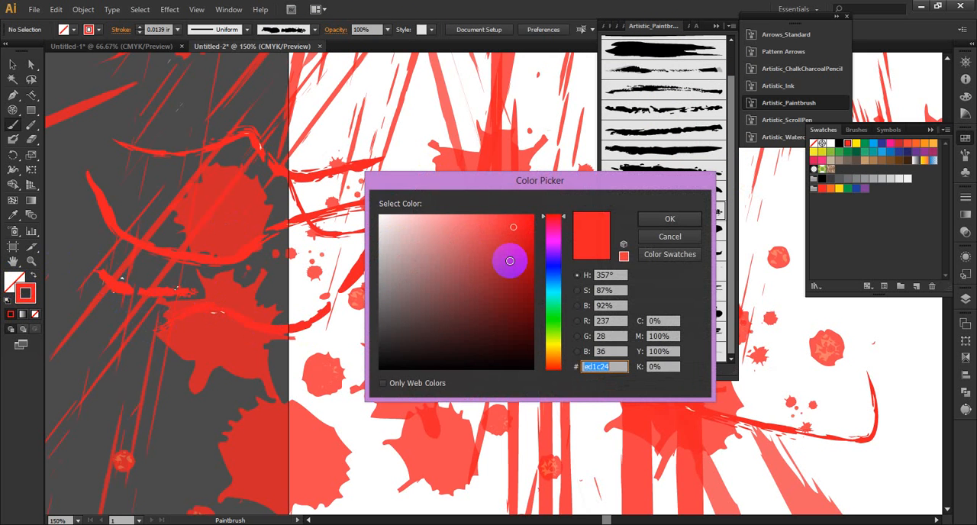
pyautogui.moveTo(510, 260)
pyautogui.mouseDown()
pyautogui.moveTo(538, 289)
pyautogui.moveTo(530, 255)
pyautogui.mouseUp()
pyautogui.click(662, 220)
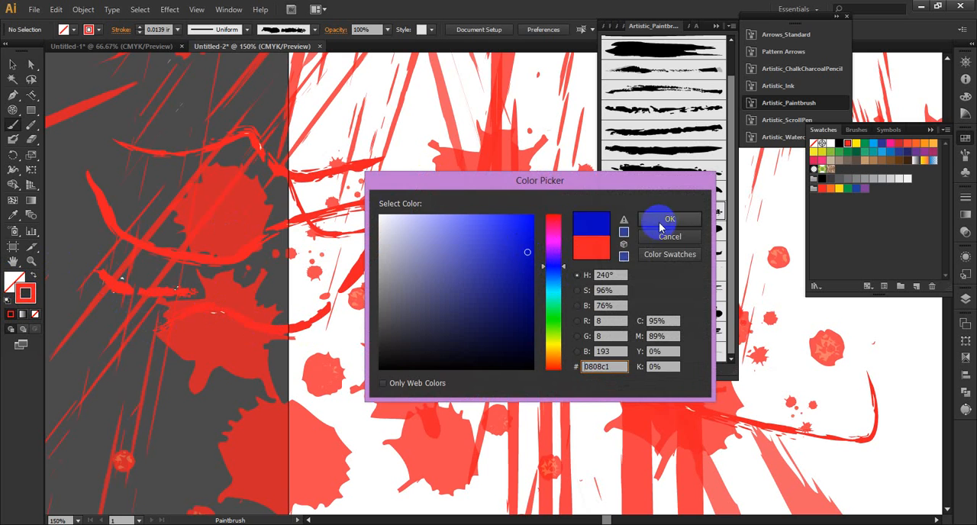
pyautogui.moveTo(343, 265)
pyautogui.mouseDown()
pyautogui.moveTo(198, 270)
pyautogui.moveTo(178, 295)
pyautogui.moveTo(90, 274)
pyautogui.moveTo(50, 230)
pyautogui.mouseUp()
pyautogui.moveTo(416, 133)
pyautogui.mouseDown()
pyautogui.moveTo(580, 301)
pyautogui.moveTo(446, 385)
pyautogui.mouseUp()
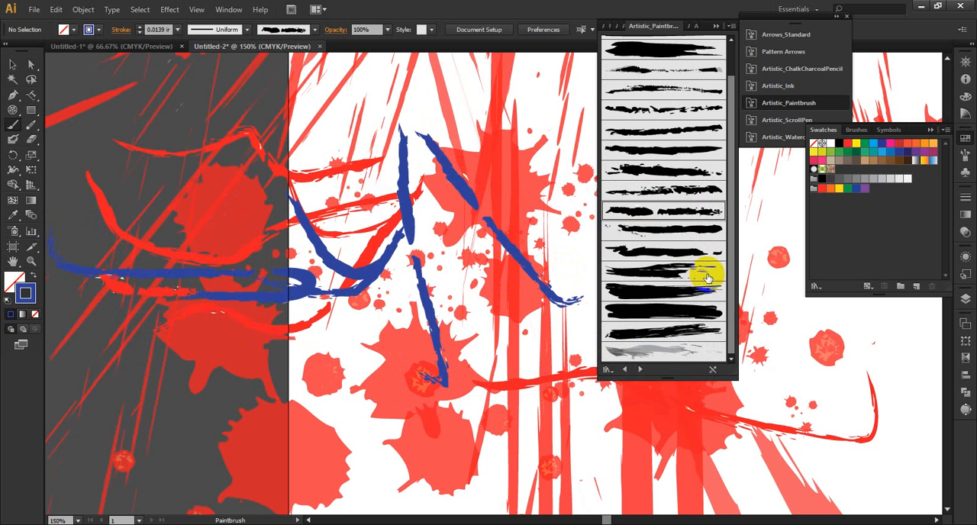
# Step: Pick the magenta swatch for the stroke and paint paintbrush strokes across the middle and lower right of the artboard
pyautogui.click(889, 144)
pyautogui.click(621, 289)
pyautogui.moveTo(476, 295); pyautogui.dragTo(461, 370)
pyautogui.moveTo(557, 419); pyautogui.dragTo(675, 419)
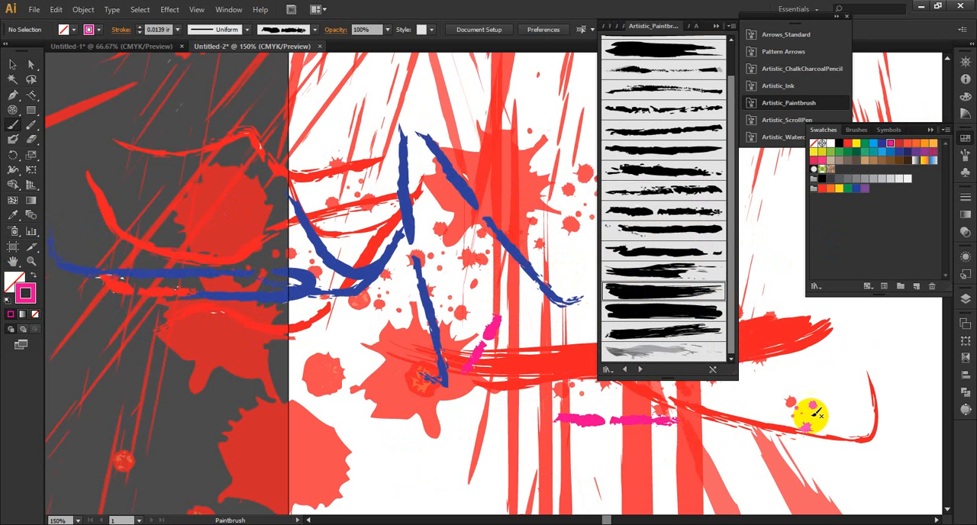
pyautogui.moveTo(830, 383)
pyautogui.mouseDown()
pyautogui.moveTo(872, 341)
pyautogui.moveTo(737, 462)
pyautogui.moveTo(821, 449)
pyautogui.mouseUp()
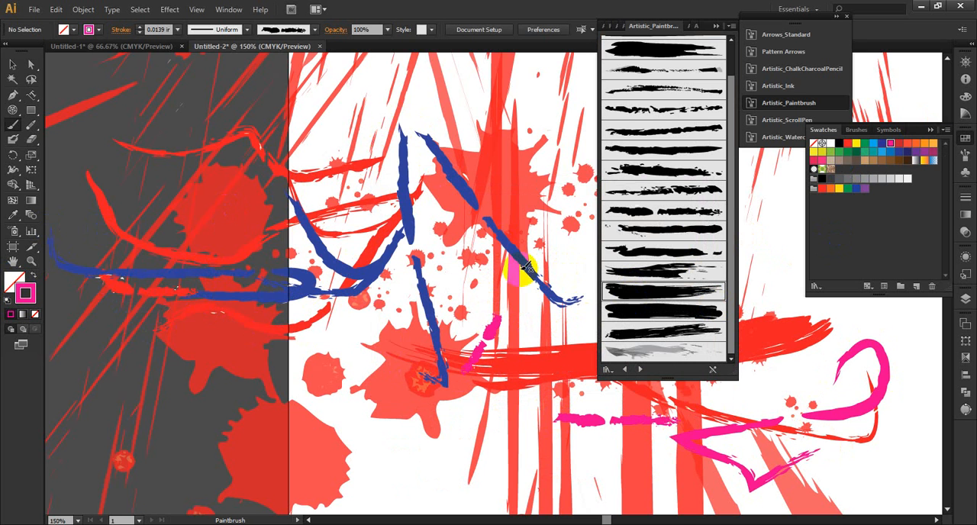
# Step: Choose the pale, semi-transparent brush at the end of the Artistic_Paintbrush library and paint a long magenta stroke across the artboard
pyautogui.click(314, 29)
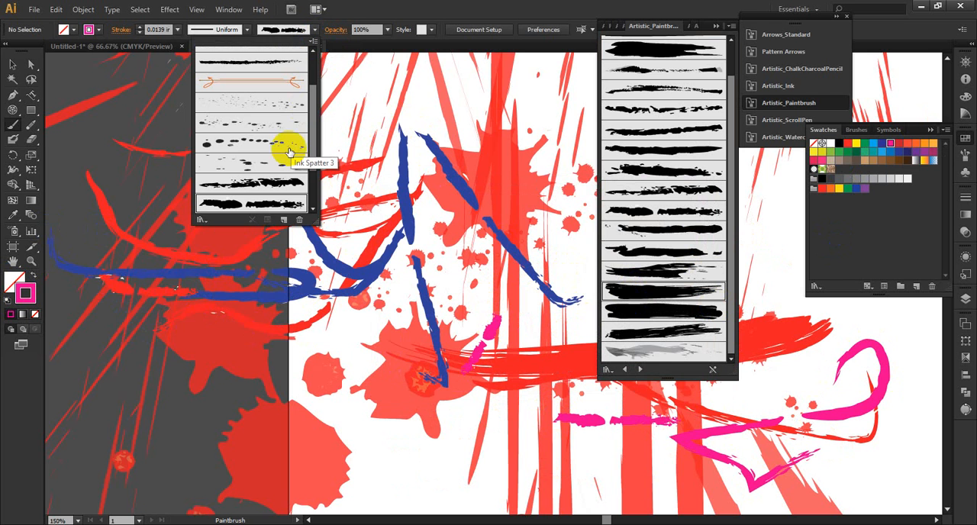
pyautogui.scroll(-2, 289, 154)
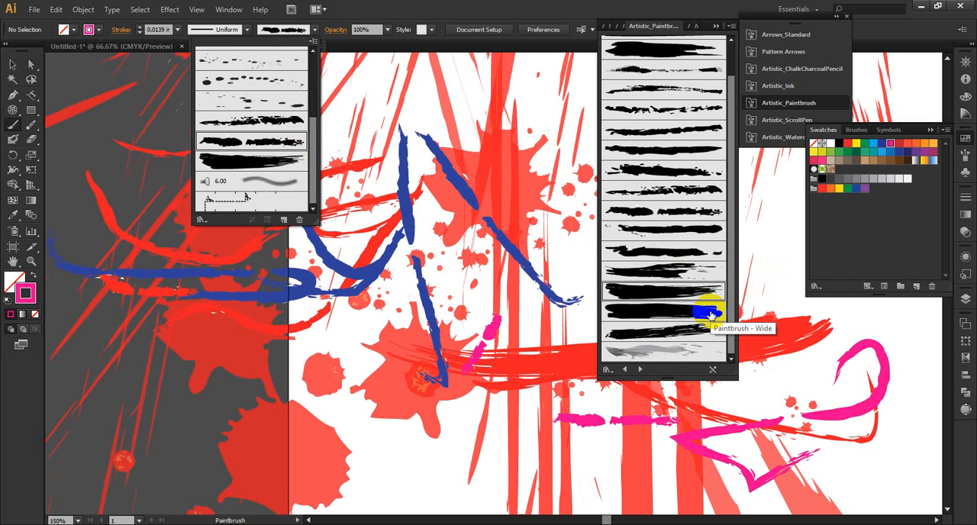
pyautogui.click(676, 350)
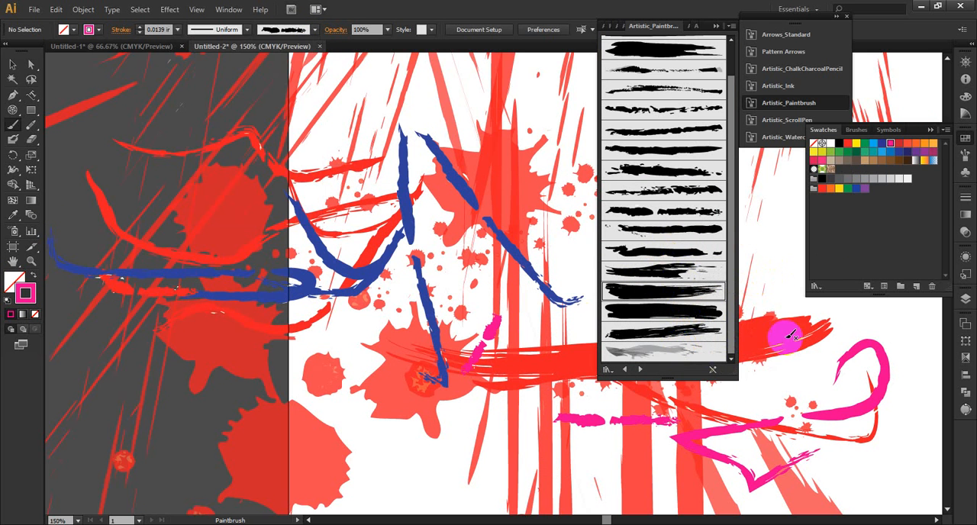
pyautogui.click(692, 350)
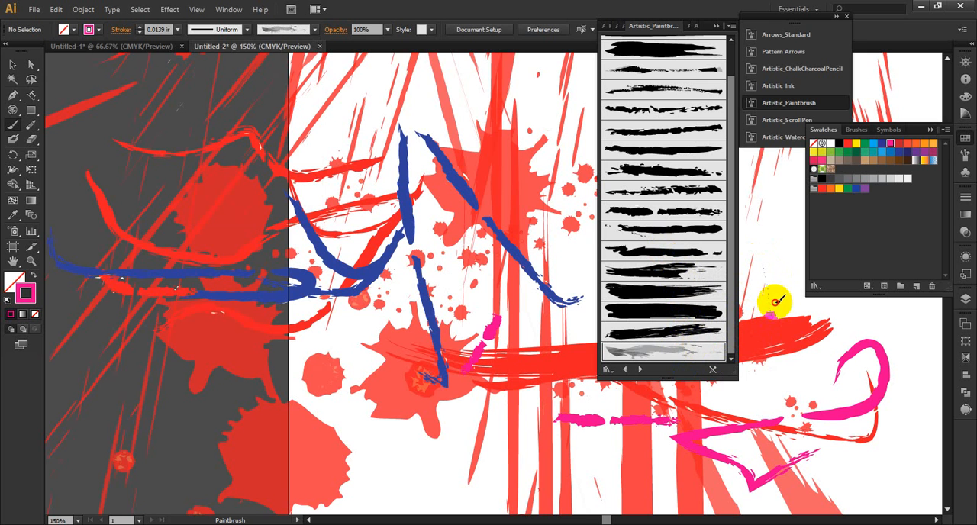
pyautogui.moveTo(772, 195)
pyautogui.mouseDown()
pyautogui.moveTo(805, 288)
pyautogui.moveTo(863, 329)
pyautogui.moveTo(913, 346)
pyautogui.moveTo(850, 341)
pyautogui.moveTo(888, 328)
pyautogui.moveTo(802, 350)
pyautogui.moveTo(596, 370)
pyautogui.moveTo(257, 244)
pyautogui.mouseUp()
# Step: Paint several short pale magenta strokes near the artboard's lower-left corner with the semi-transparent brush
pyautogui.scroll(-2, 418, 269)
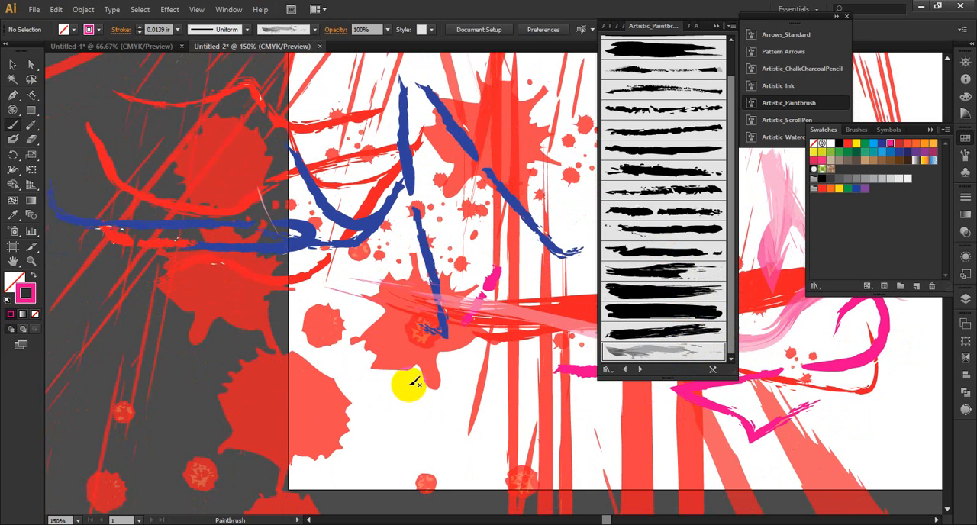
pyautogui.moveTo(469, 438)
pyautogui.mouseDown()
pyautogui.moveTo(283, 417)
pyautogui.moveTo(305, 404)
pyautogui.mouseUp()
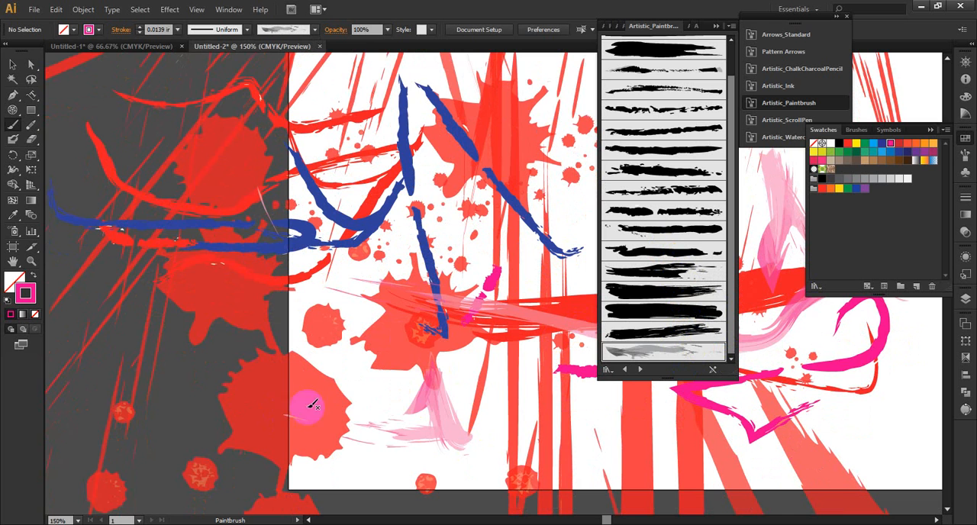
pyautogui.scroll(-2, 375, 374)
pyautogui.moveTo(473, 405); pyautogui.dragTo(311, 405)
pyautogui.scroll(-2, 389, 374)
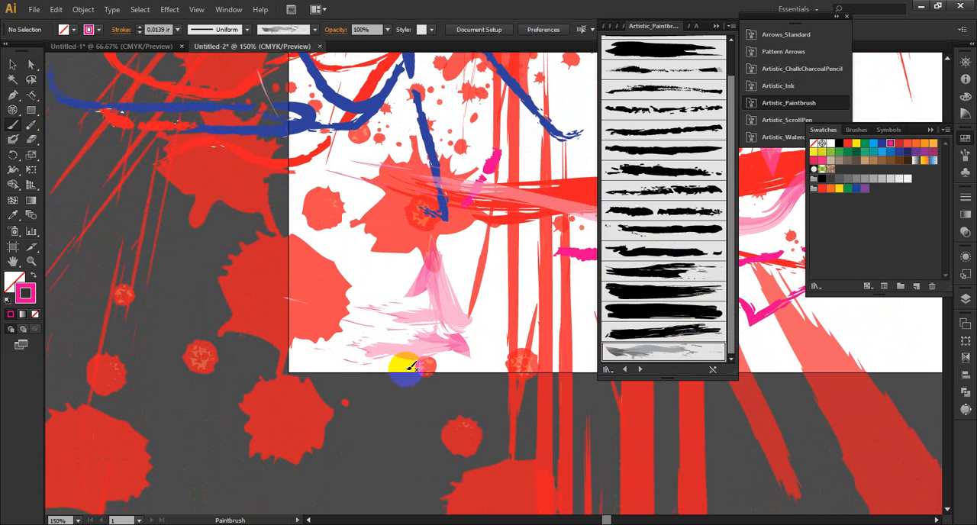
pyautogui.moveTo(348, 242); pyautogui.dragTo(364, 356)
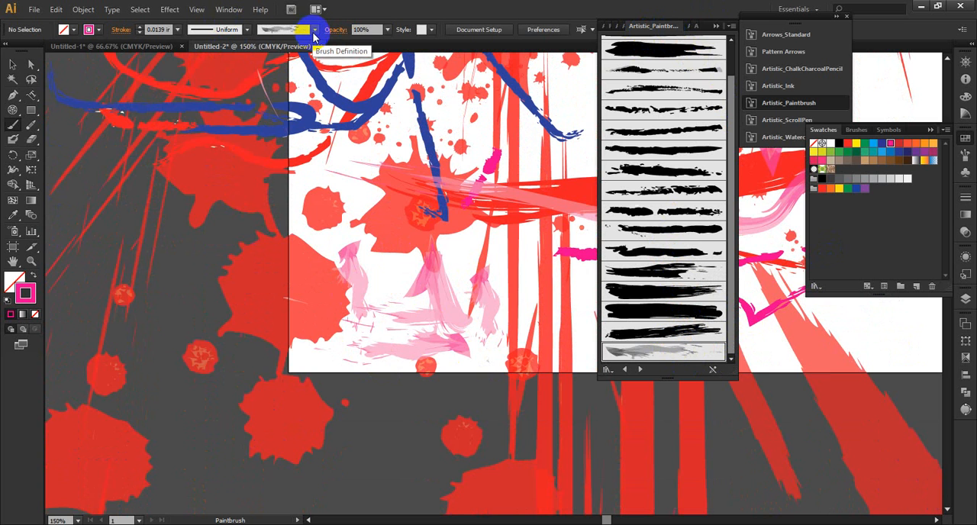
# Step: Show the Artistic_ScrollPen library, collapse the swatches, and move the group of brush libraries clear of the artwork
pyautogui.click(641, 370)
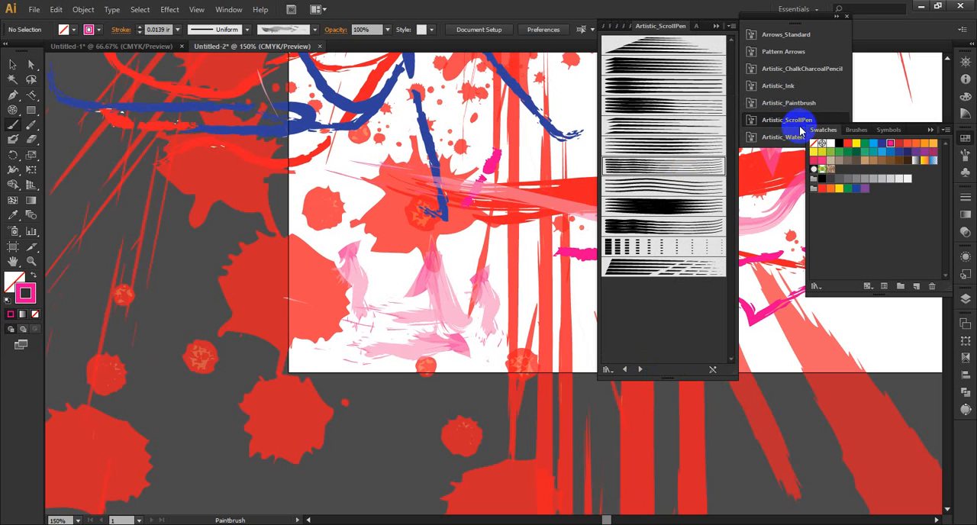
pyautogui.click(930, 131)
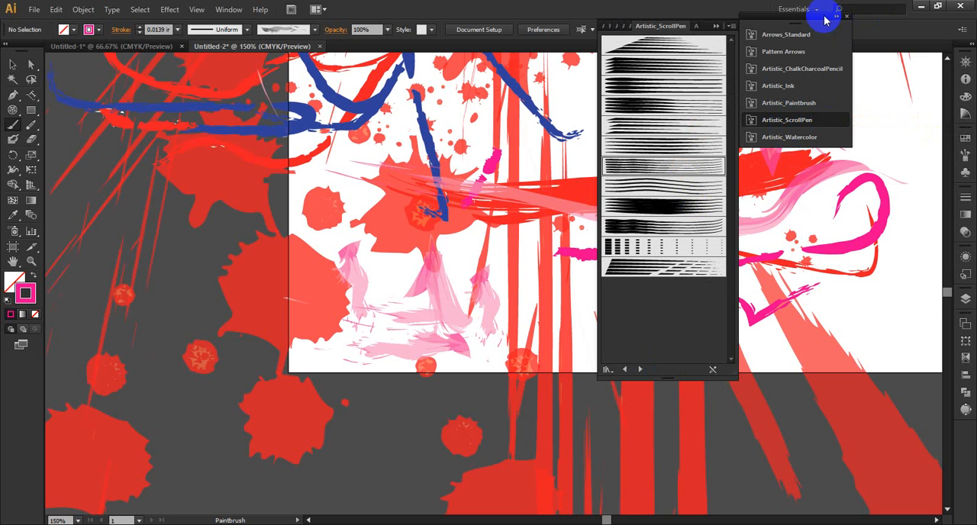
pyautogui.moveTo(824, 17); pyautogui.dragTo(921, 68)
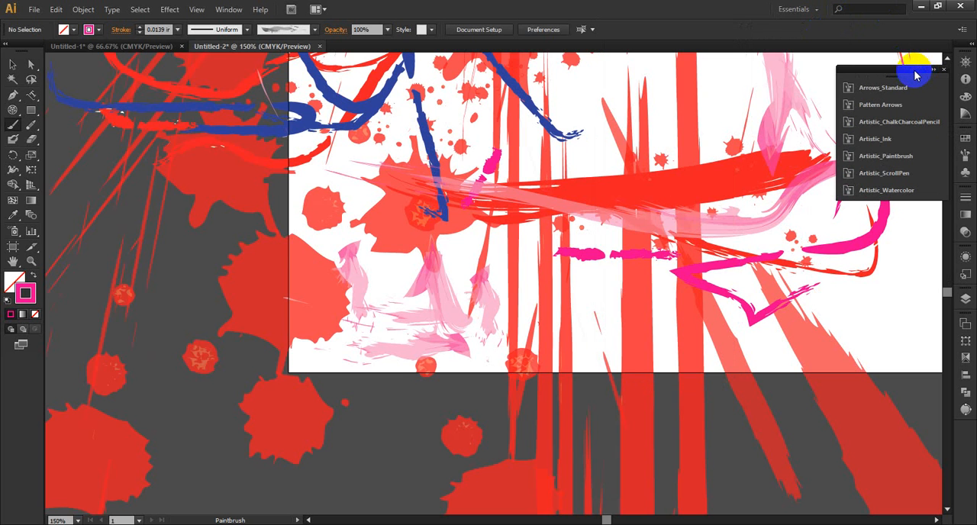
# Step: Undo all the brush strokes, splats and spatters in Untitled-2 back to its original blank artboard
pyautogui.hotkey('ctrl', 'z')
pyautogui.hotkey('ctrl', 'z')
pyautogui.hotkey('ctrl', 'z')
pyautogui.hotkey('ctrl', 'z')
pyautogui.hotkey('ctrl', 'z')
pyautogui.hotkey('ctrl', 'z')
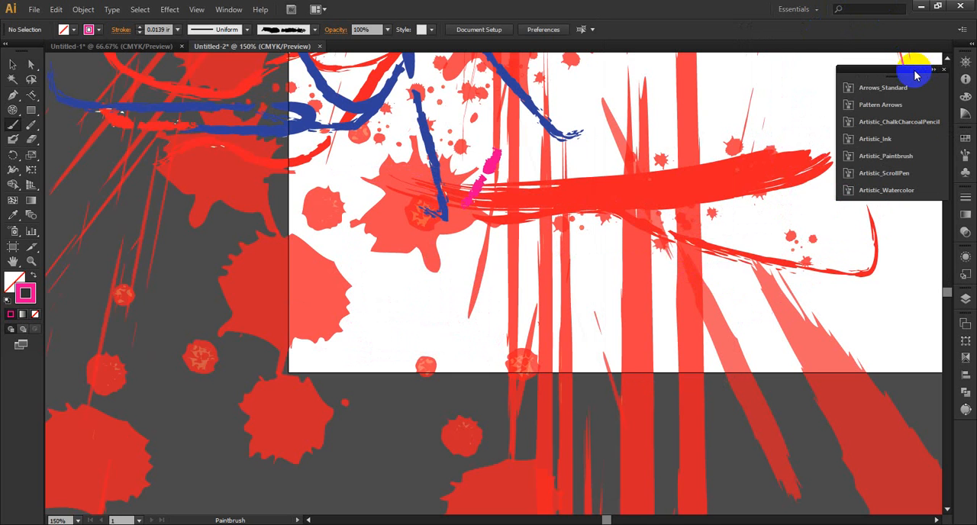
pyautogui.hotkey('ctrl', 'z')
pyautogui.hotkey('ctrl', 'z')
pyautogui.hotkey('ctrl', 'z')
pyautogui.hotkey('ctrl', 'z')
pyautogui.hotkey('ctrl', 'z')
pyautogui.hotkey('ctrl', 'z')
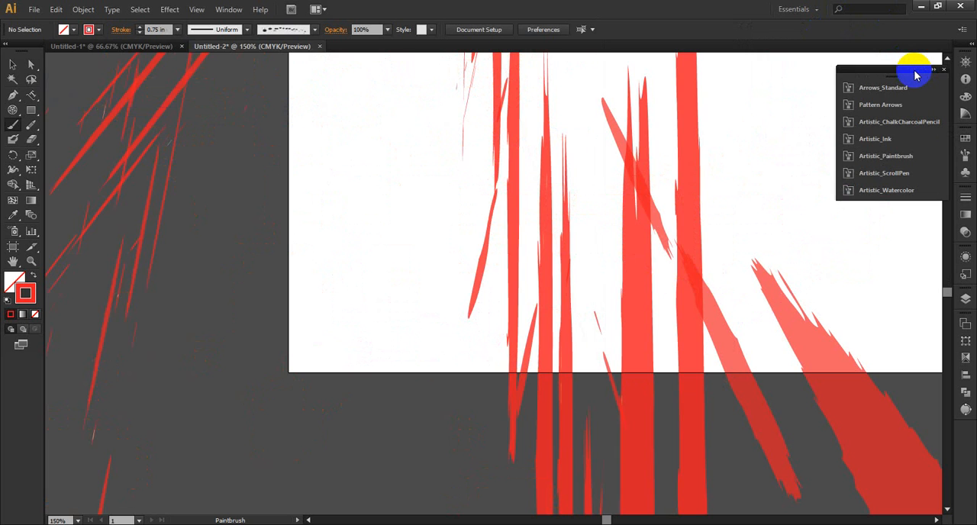
pyautogui.hotkey('ctrl', 'z')
pyautogui.hotkey('ctrl', 'z')
pyautogui.hotkey('ctrl', 'z')
pyautogui.hotkey('ctrl', 'z')
pyautogui.hotkey('ctrl', 'z')
pyautogui.hotkey('ctrl', 'z')
pyautogui.hotkey('ctrl', 'z')
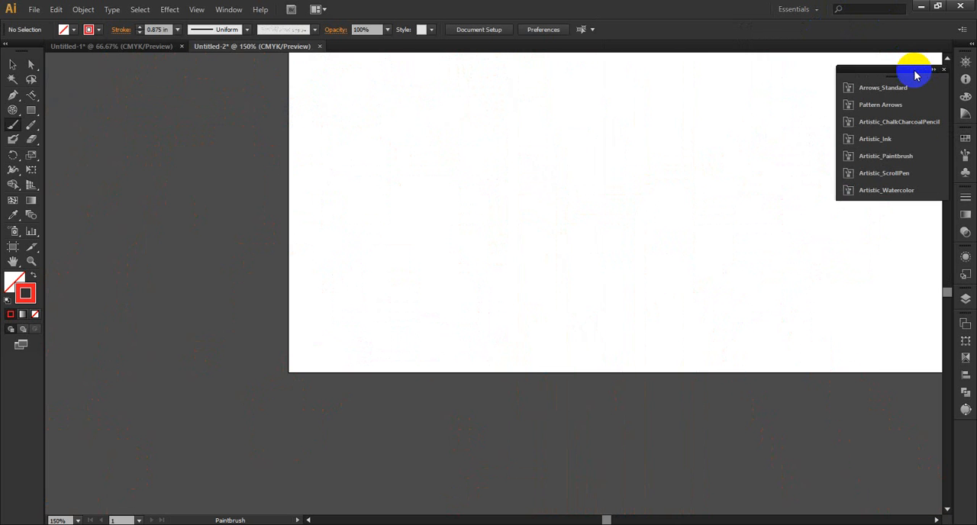
pyautogui.hotkey('ctrl', 'z')
pyautogui.hotkey('ctrl', 'z')
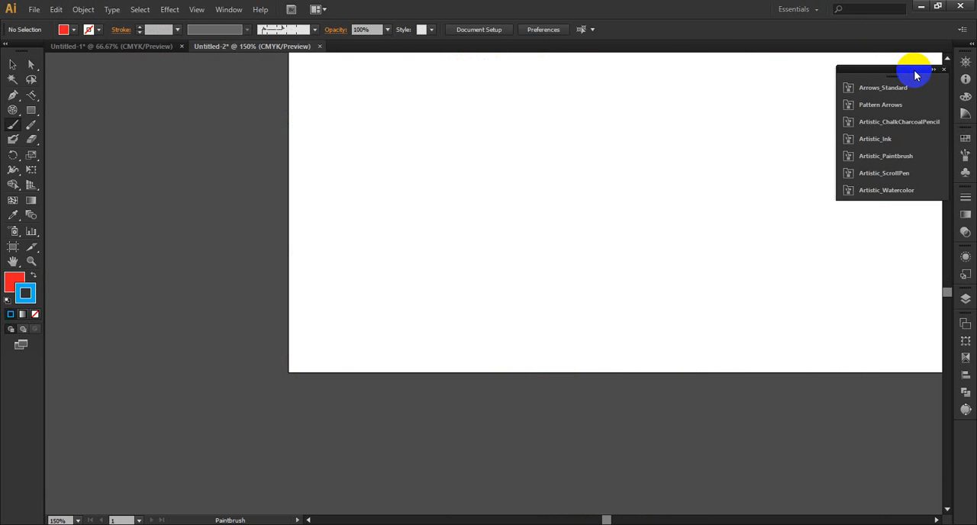
pyautogui.hotkey('ctrl', 'z')
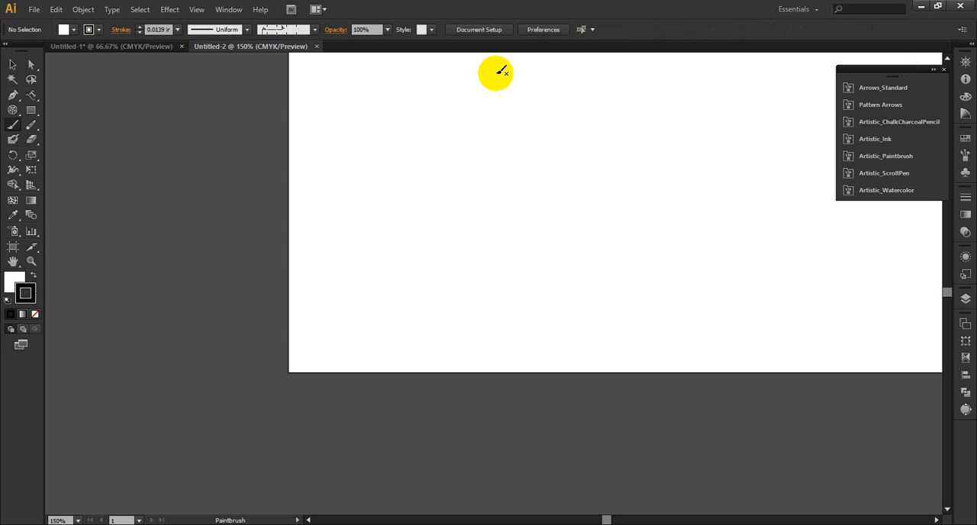
# Step: Switch to the Untitled-1 document and undo its magenta and green brush strokes back to the decorative border shapes
pyautogui.click(135, 47)
pyautogui.scroll(2, 671, 279)
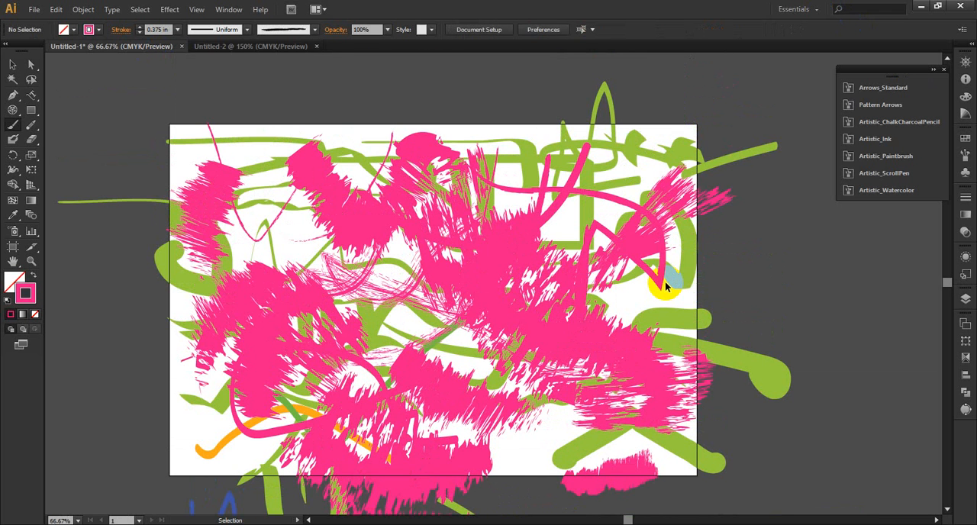
pyautogui.hotkey('ctrl', 'z')
pyautogui.hotkey('ctrl', 'z')
pyautogui.hotkey('ctrl', 'z')
pyautogui.hotkey('ctrl', 'z')
pyautogui.hotkey('ctrl', 'z')
pyautogui.hotkey('ctrl', 'z')
pyautogui.hotkey('ctrl', 'z')
pyautogui.hotkey('ctrl', 'z')
pyautogui.hotkey('ctrl', 'z')
pyautogui.hotkey('ctrl', 'z')
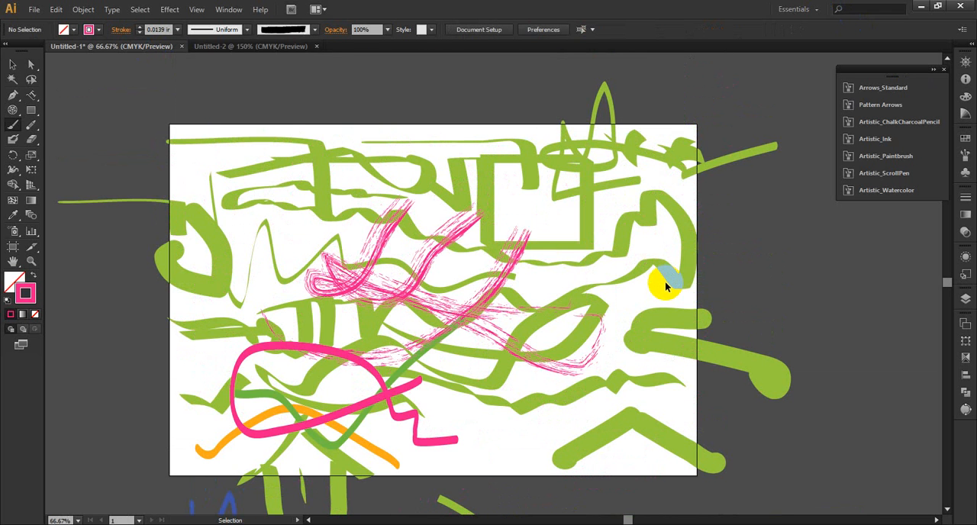
pyautogui.hotkey('ctrl', 'z')
pyautogui.hotkey('ctrl', 'z')
pyautogui.hotkey('ctrl', 'z')
pyautogui.hotkey('ctrl', 'z')
pyautogui.hotkey('ctrl', 'z')
pyautogui.hotkey('ctrl', 'z')
pyautogui.hotkey('ctrl', 'z')
pyautogui.hotkey('ctrl', 'z')
pyautogui.hotkey('ctrl', 'z')
pyautogui.hotkey('ctrl', 'z')
pyautogui.hotkey('ctrl', 'z')
pyautogui.hotkey('ctrl', 'z')
pyautogui.hotkey('ctrl', 'z')
pyautogui.hotkey('ctrl', 'z')
pyautogui.hotkey('ctrl', 'z')
pyautogui.hotkey('ctrl', 'z')
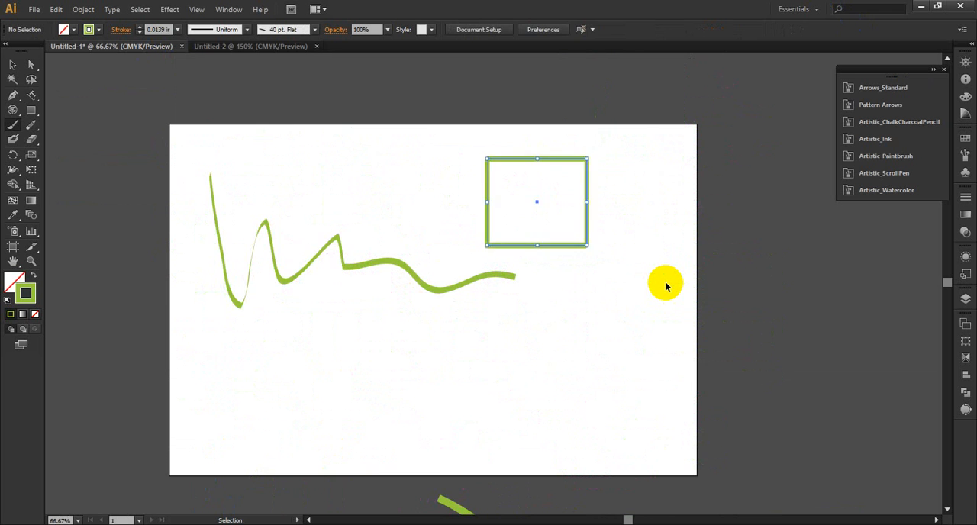
pyautogui.hotkey('ctrl', 'z')
pyautogui.hotkey('ctrl', 'z')
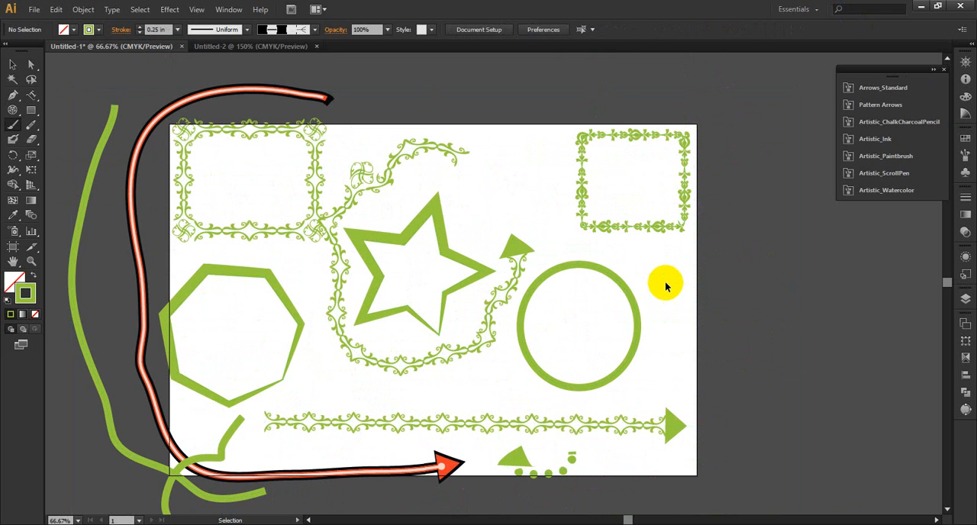
# Step: Undo the freehand brush strokes and arrows around the artboard, plus the latest brush and weight changes on the circle
pyautogui.hotkey('ctrl', 'z')
pyautogui.hotkey('ctrl', 'z')
pyautogui.hotkey('ctrl', 'z')
pyautogui.hotkey('ctrl', 'z')
pyautogui.hotkey('ctrl', 'z')
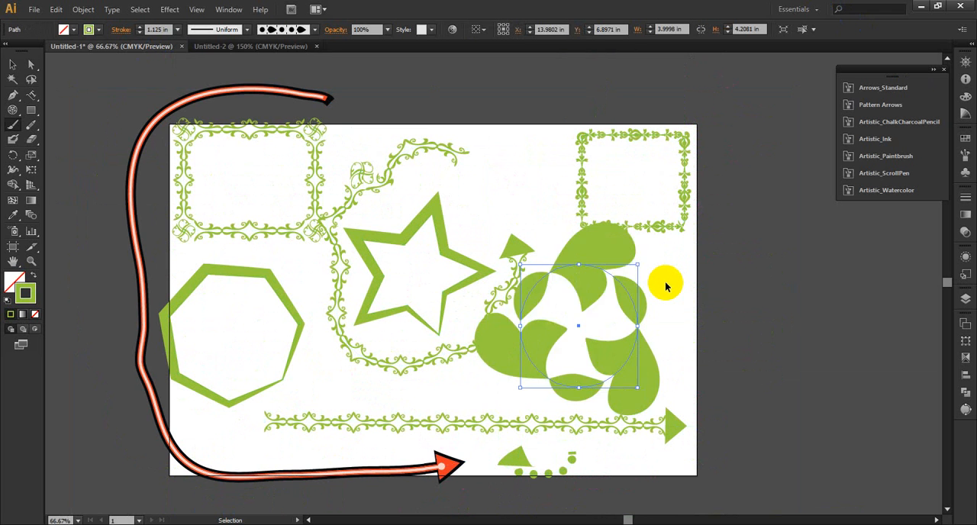
pyautogui.hotkey('ctrl', 'z')
pyautogui.hotkey('ctrl', 'z')
pyautogui.hotkey('ctrl', 'z')
pyautogui.hotkey('ctrl', 'z')
pyautogui.hotkey('ctrl', 'z')
pyautogui.hotkey('ctrl', 'z')
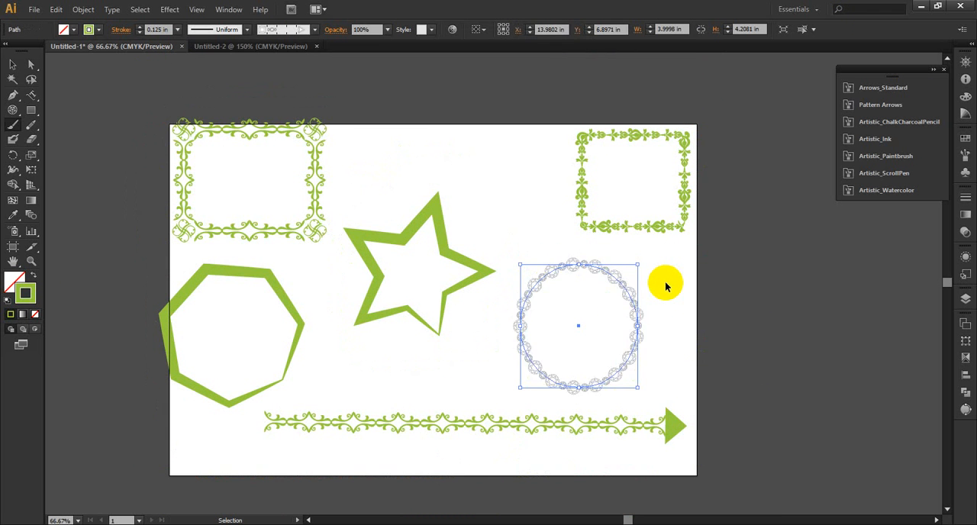
# Step: Undo the ornamental border brush and stroke weight changes on the circle, back to the upper-right rectangle's floral border edits
pyautogui.hotkey('ctrl', 'z')
pyautogui.hotkey('ctrl', 'z')
pyautogui.hotkey('ctrl', 'z')
pyautogui.hotkey('ctrl', 'z')
pyautogui.hotkey('ctrl', 'z')
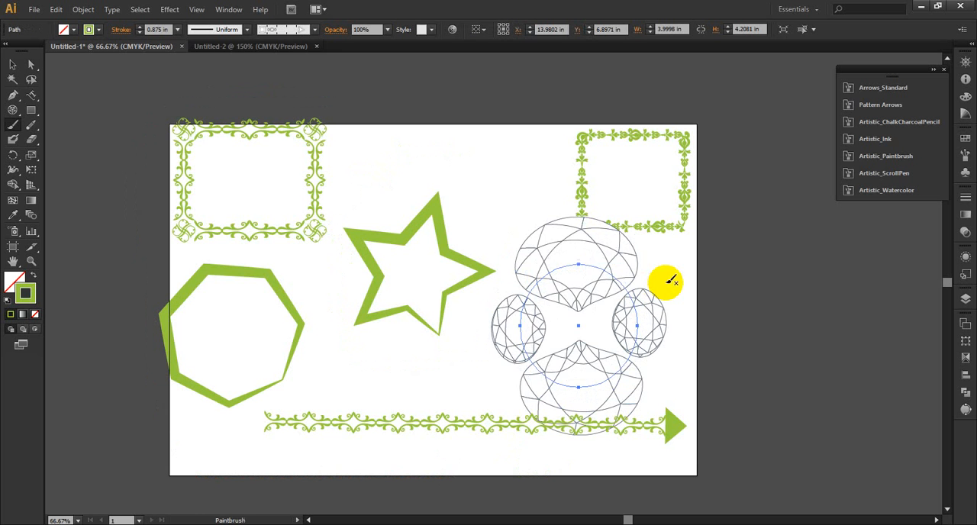
pyautogui.hotkey('ctrl', 'z')
pyautogui.hotkey('ctrl', 'z')
pyautogui.hotkey('ctrl', 'z')
pyautogui.hotkey('ctrl', 'z')
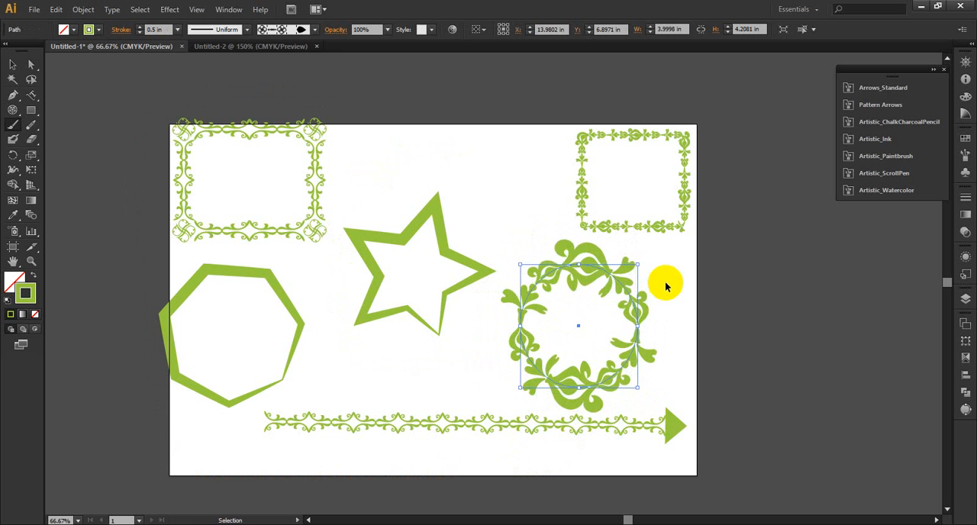
pyautogui.hotkey('ctrl', 'z')
pyautogui.hotkey('ctrl', 'z')
pyautogui.hotkey('ctrl', 'z')
pyautogui.hotkey('ctrl', 'z')
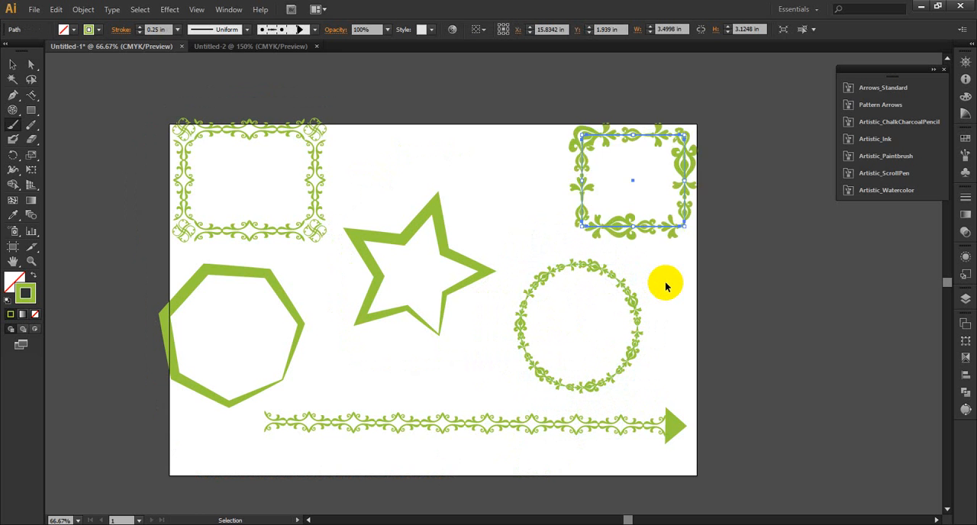
# Step: Undo the remaining decorative border changes on the circle and both rectangles, back to the upper-left rectangle's thin plain outline
pyautogui.hotkey('ctrl', 'shift', 'z')
pyautogui.hotkey('ctrl', 'shift', 'z')
pyautogui.hotkey('ctrl', 'shift', 'z')
pyautogui.hotkey('ctrl', 'shift', 'z')
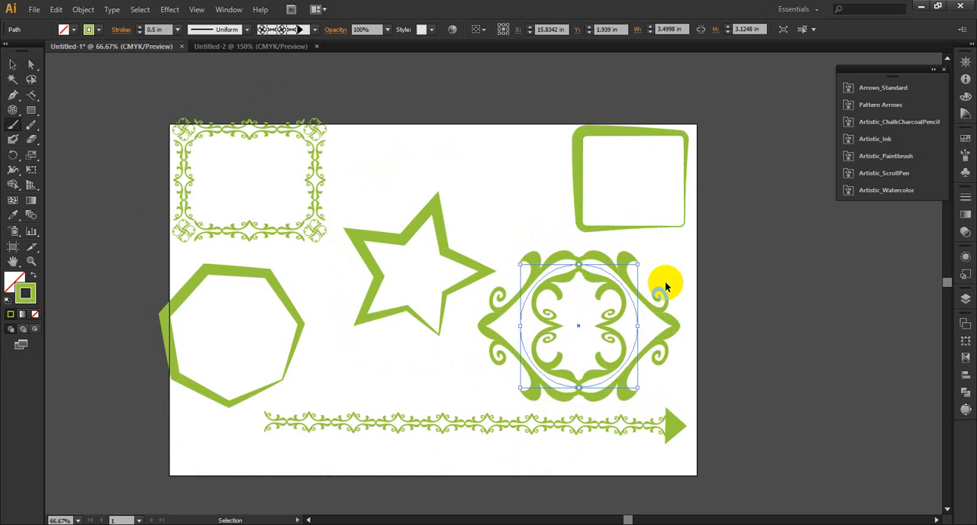
pyautogui.hotkey('ctrl', 'z')
pyautogui.hotkey('ctrl', 'z')
pyautogui.hotkey('ctrl', 'z')
pyautogui.hotkey('ctrl', 'z')
pyautogui.hotkey('ctrl', 'z')
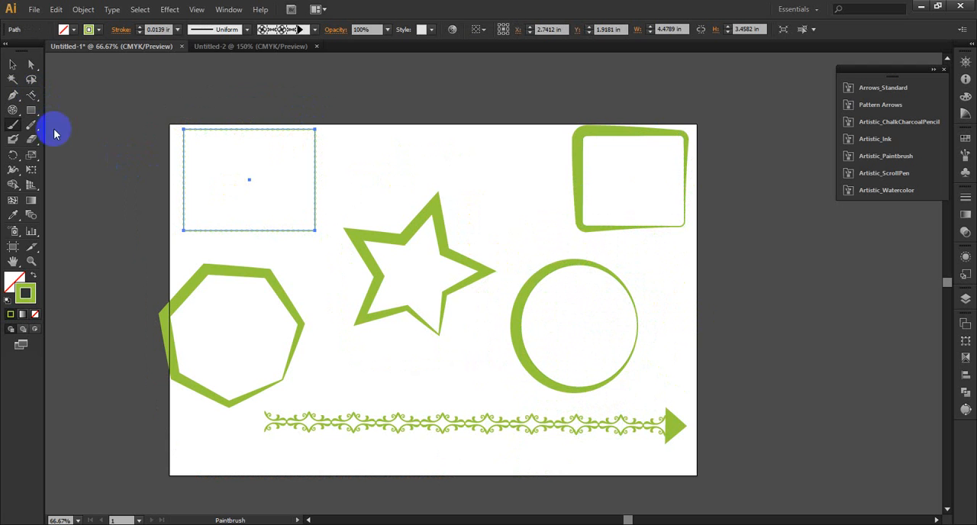
# Step: Select all the shapes on the artboard and apply the Scroll Pen 1 brush from the Artistic_ScrollPen library
pyautogui.click(23, 65)
pyautogui.moveTo(73, 93); pyautogui.dragTo(710, 473)
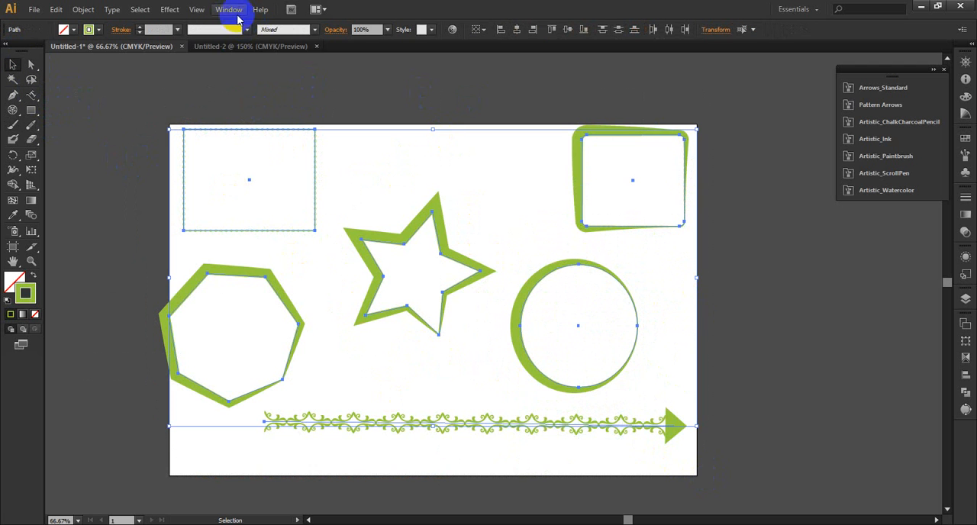
pyautogui.click(314, 29)
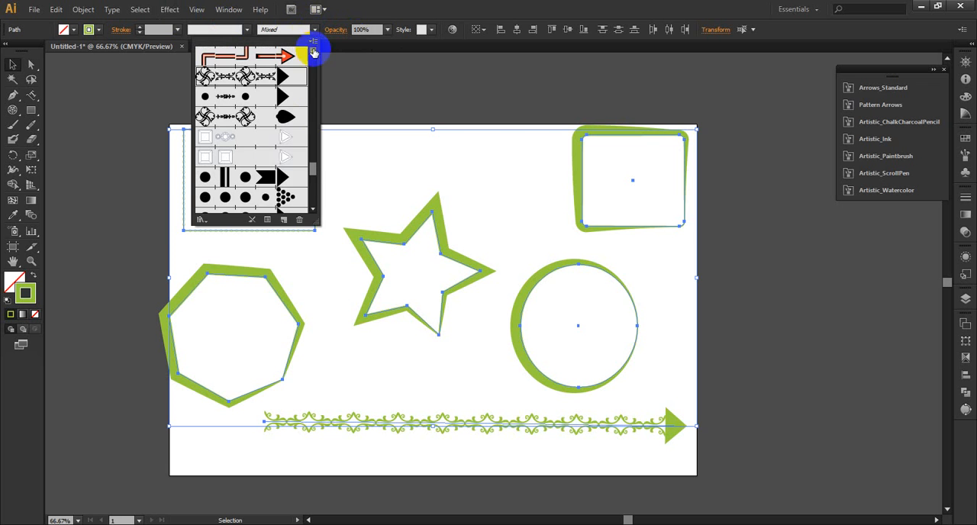
pyautogui.click(201, 220)
pyautogui.moveTo(248, 265)
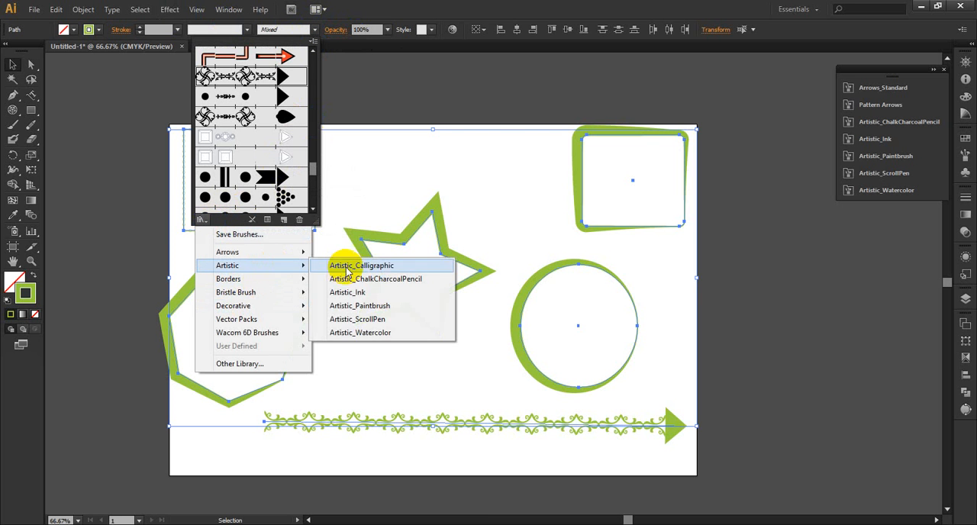
pyautogui.click(356, 319)
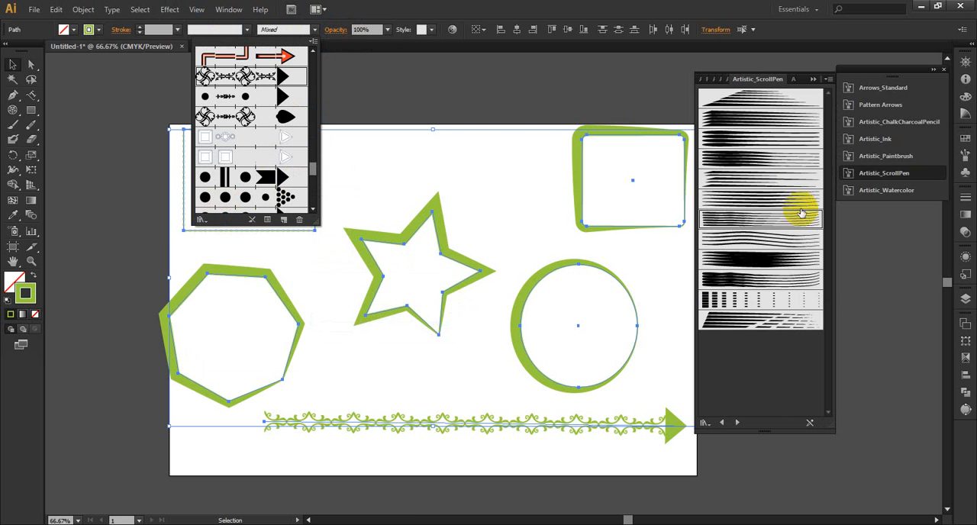
pyautogui.click(767, 97)
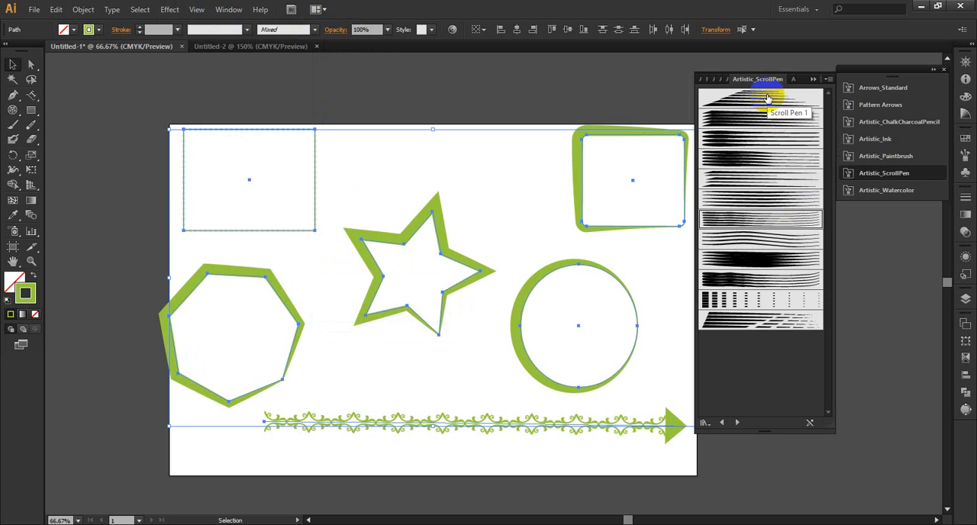
pyautogui.click(717, 97)
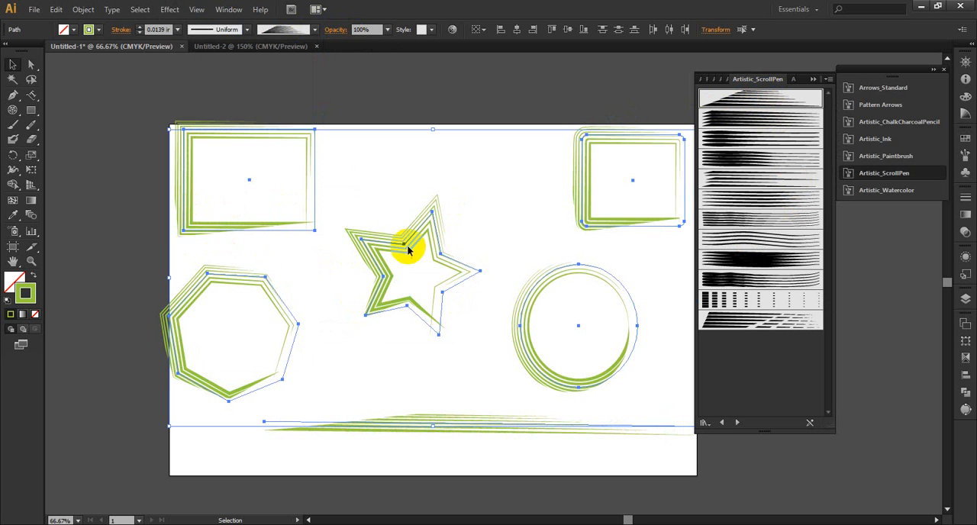
# Step: Try several other Artistic_ScrollPen brushes on the selected shapes, including Scroll Pen 9, ending with the library's last brush, and collapse the library
pyautogui.click(782, 120)
pyautogui.click(784, 145)
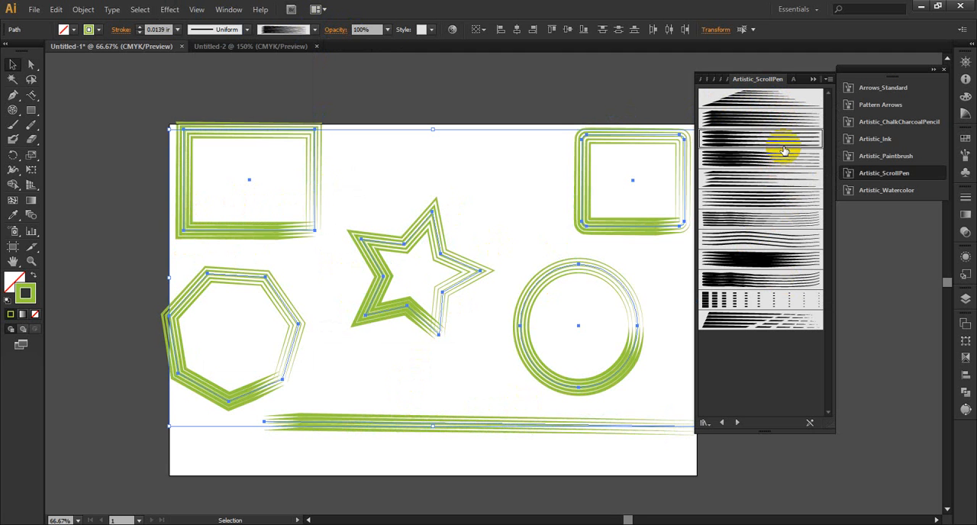
pyautogui.click(779, 162)
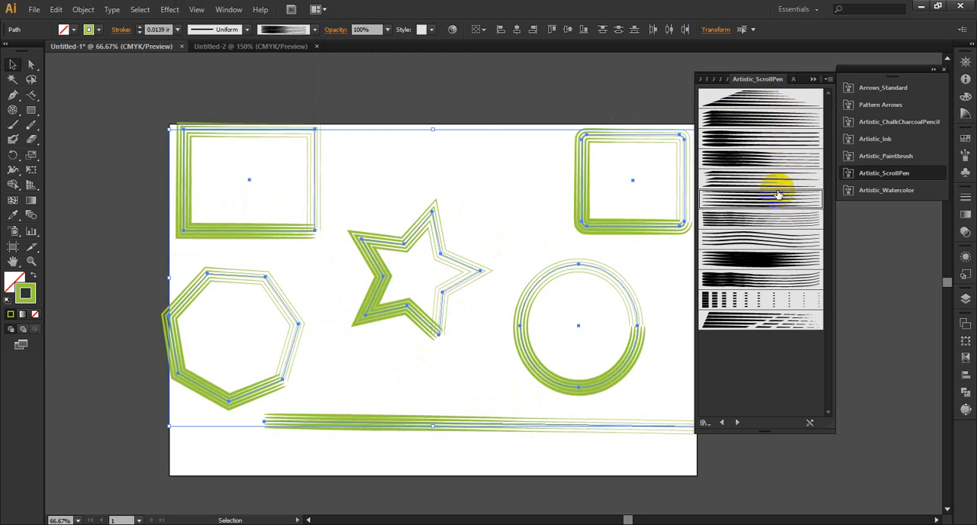
pyautogui.click(776, 221)
pyautogui.click(774, 258)
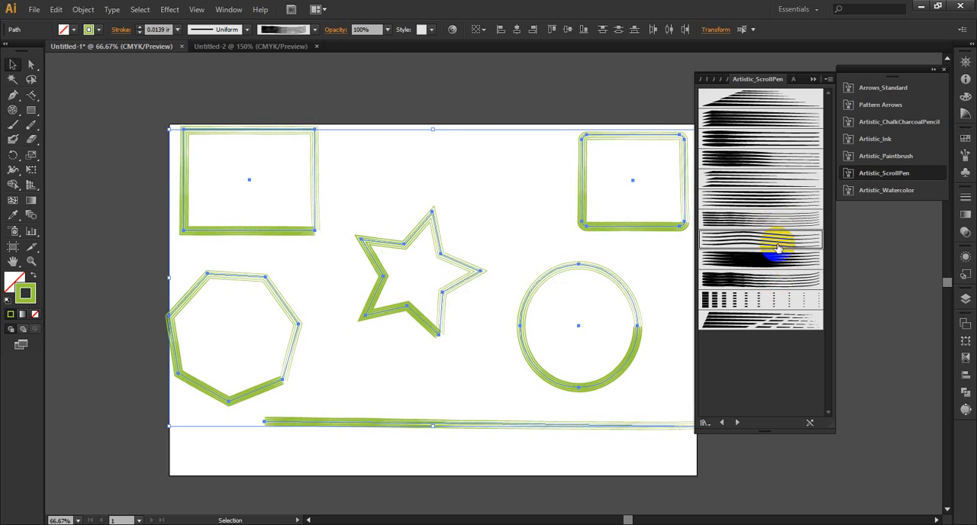
pyautogui.click(778, 259)
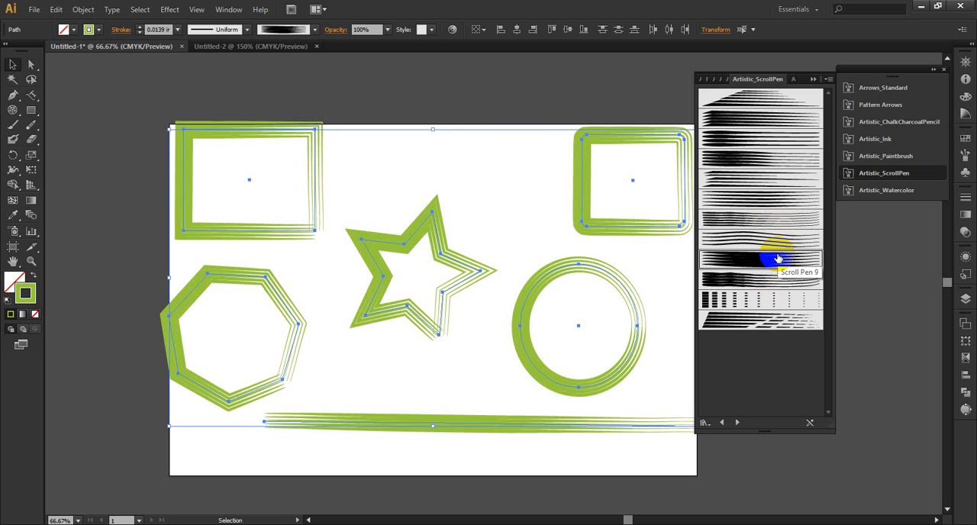
pyautogui.click(753, 300)
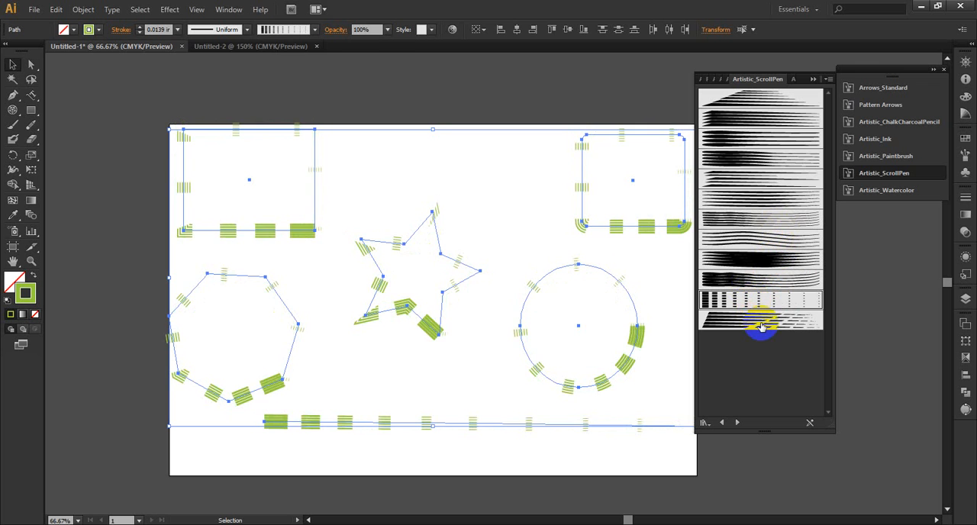
pyautogui.click(753, 327)
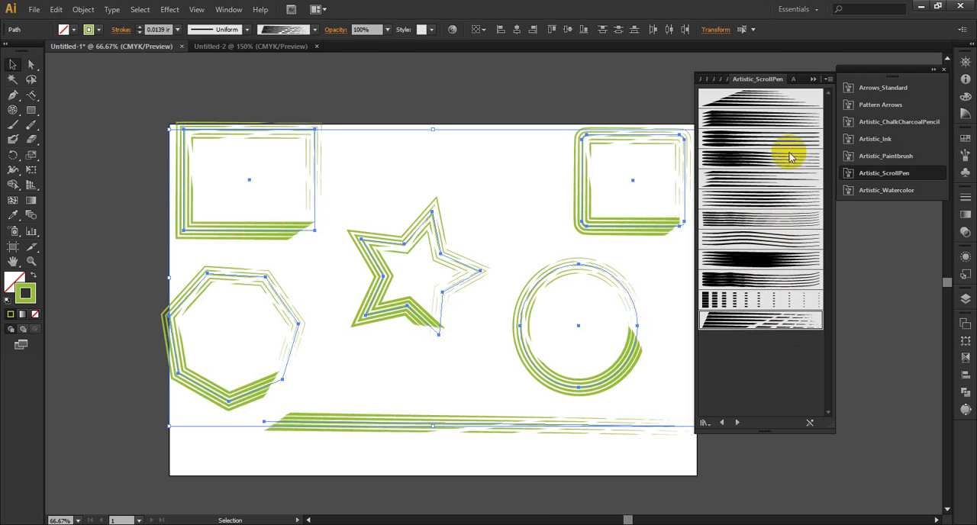
pyautogui.click(810, 81)
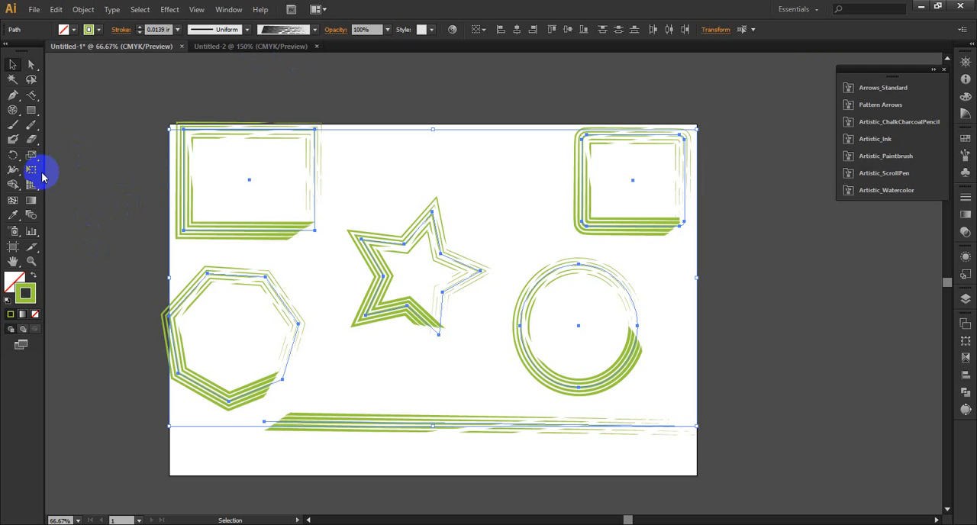
# Step: Apply the Watercolor - Wet brush from the Artistic_Watercolor library to all the selected shapes
pyautogui.click(314, 29)
pyautogui.click(202, 220)
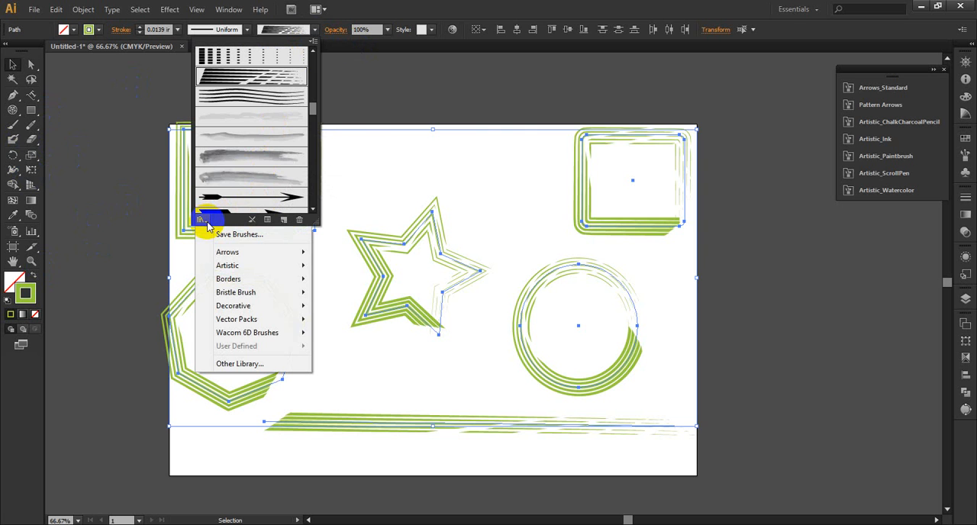
pyautogui.moveTo(297, 266)
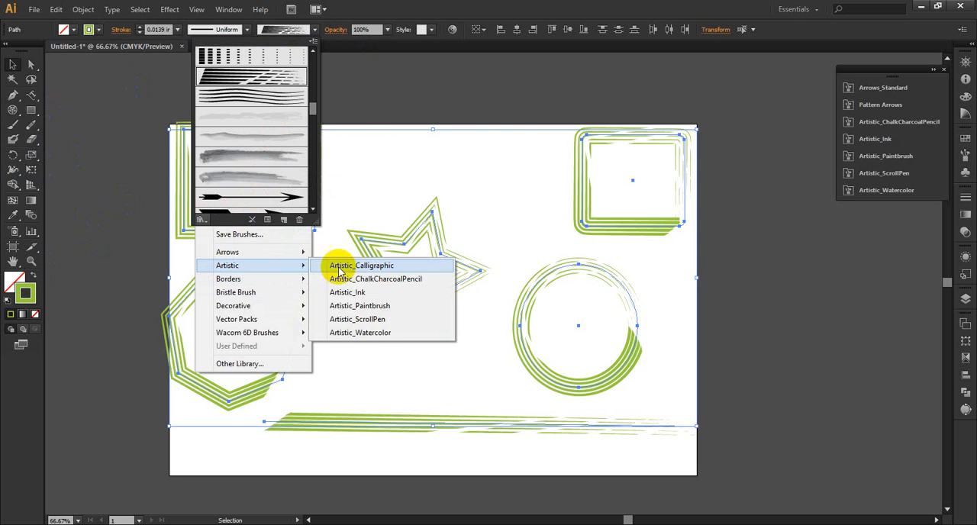
pyautogui.click(371, 338)
pyautogui.click(739, 119)
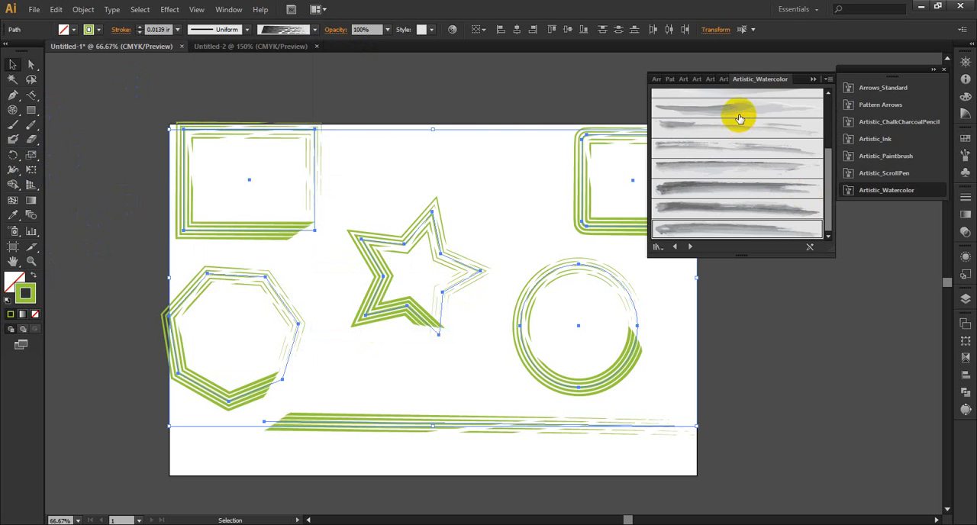
pyautogui.click(782, 107)
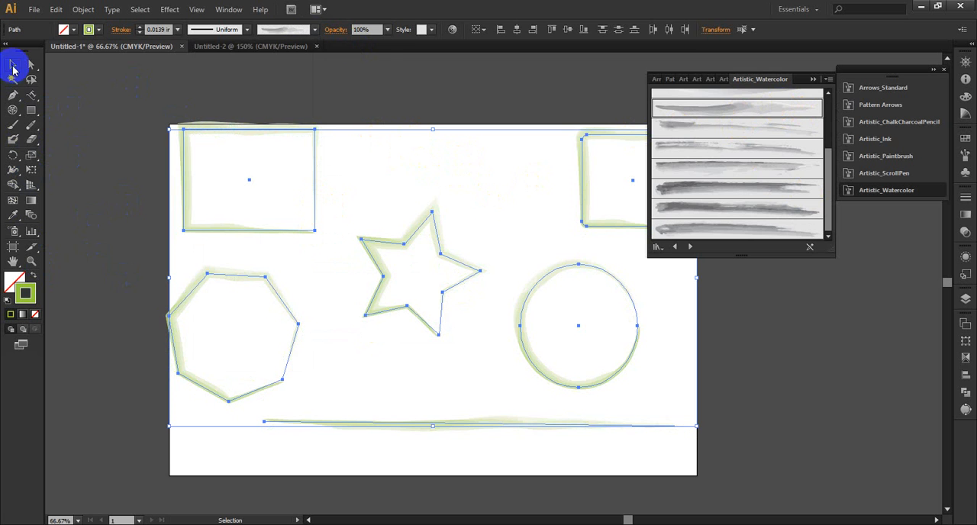
# Step: Deselect the shapes and paint green watercolor strokes above and below the star with the Paintbrush tool
pyautogui.click(144, 174)
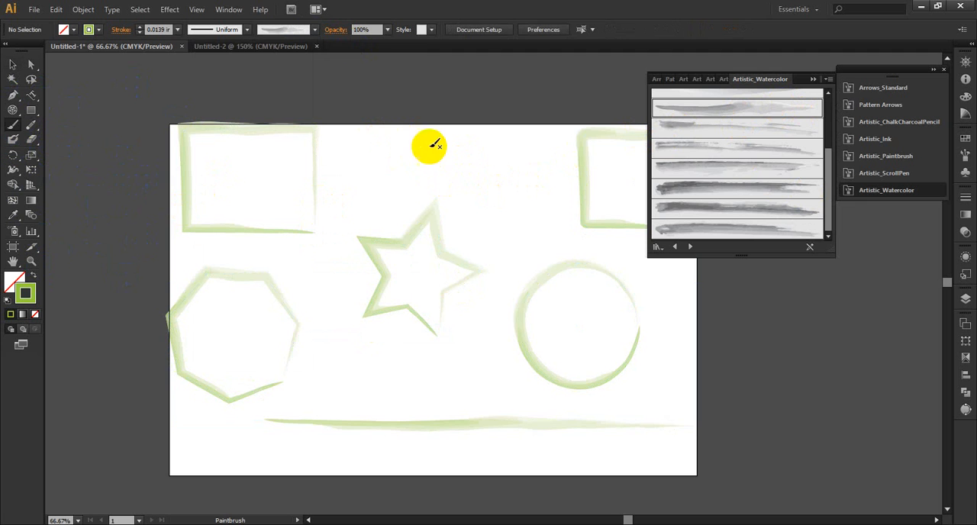
pyautogui.moveTo(432, 144); pyautogui.dragTo(507, 177)
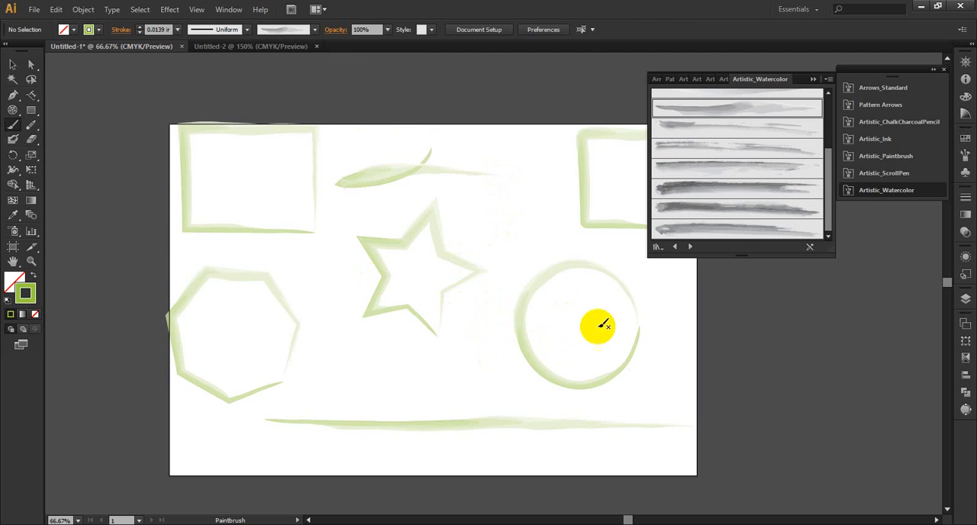
pyautogui.moveTo(343, 362); pyautogui.dragTo(471, 375)
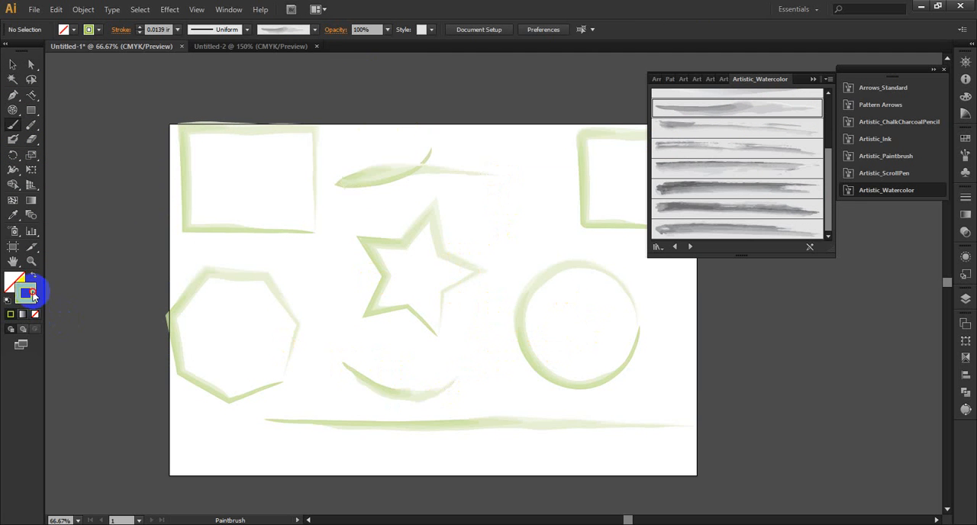
# Step: Set the stroke color to pink c63e6b and paint two curved watercolor strokes above and beside the circle
pyautogui.doubleClick(32, 296)
pyautogui.moveTo(556, 233); pyautogui.dragTo(561, 223)
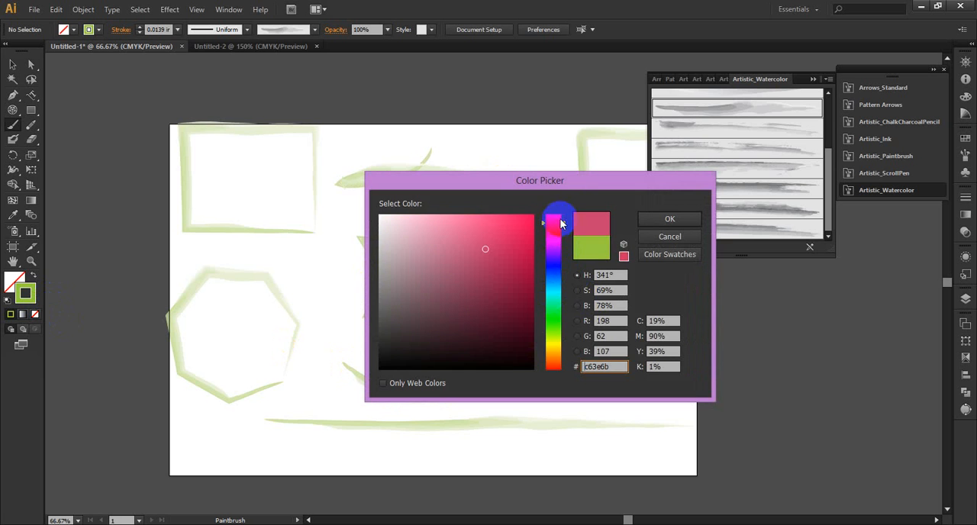
pyautogui.click(670, 219)
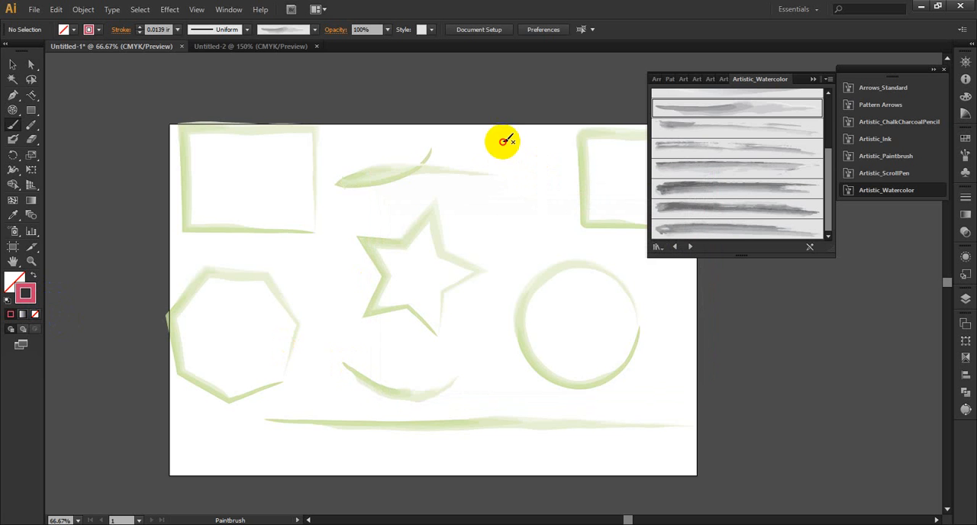
pyautogui.moveTo(504, 142)
pyautogui.mouseDown()
pyautogui.moveTo(520, 227)
pyautogui.moveTo(563, 227)
pyautogui.mouseUp()
pyautogui.moveTo(649, 278)
pyautogui.mouseDown()
pyautogui.moveTo(671, 325)
pyautogui.moveTo(593, 393)
pyautogui.moveTo(538, 408)
pyautogui.mouseUp()
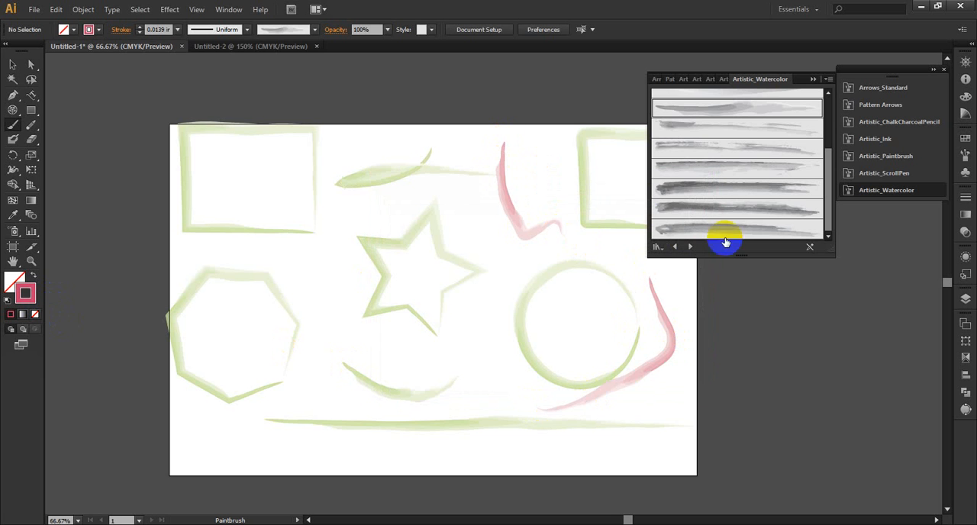
# Step: Paint three long pink strokes across the lower artboard and the star with the last brush in the Artistic_Watercolor library
pyautogui.click(731, 227)
pyautogui.moveTo(682, 333)
pyautogui.mouseDown()
pyautogui.moveTo(682, 417)
pyautogui.moveTo(488, 398)
pyautogui.mouseUp()
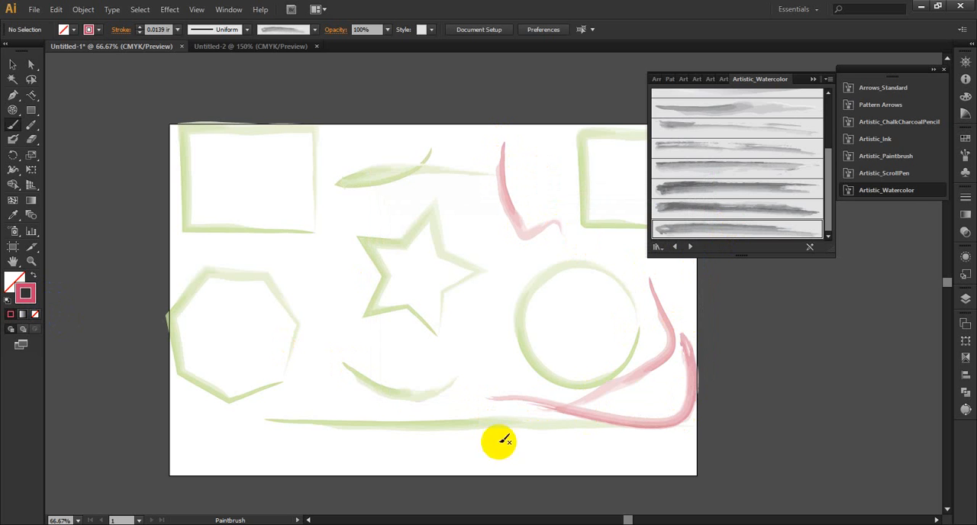
pyautogui.moveTo(499, 444)
pyautogui.mouseDown()
pyautogui.moveTo(394, 330)
pyautogui.moveTo(314, 309)
pyautogui.mouseUp()
pyautogui.moveTo(468, 245)
pyautogui.mouseDown()
pyautogui.moveTo(395, 330)
pyautogui.moveTo(273, 250)
pyautogui.mouseUp()
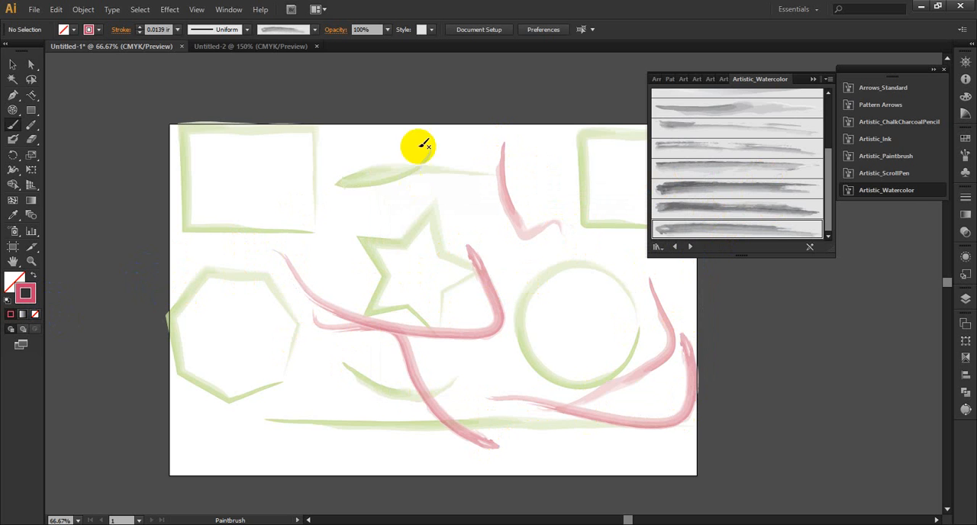
pyautogui.click(314, 30)
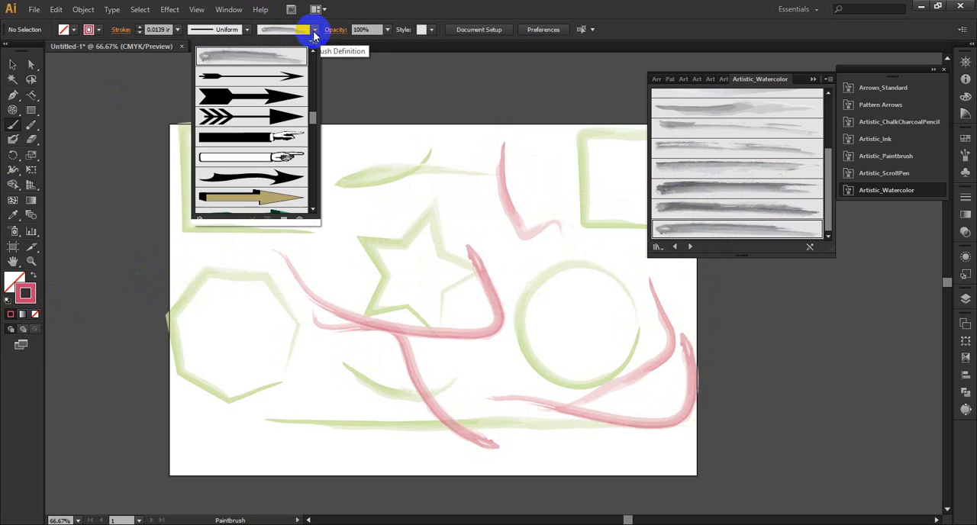
pyautogui.click(314, 30)
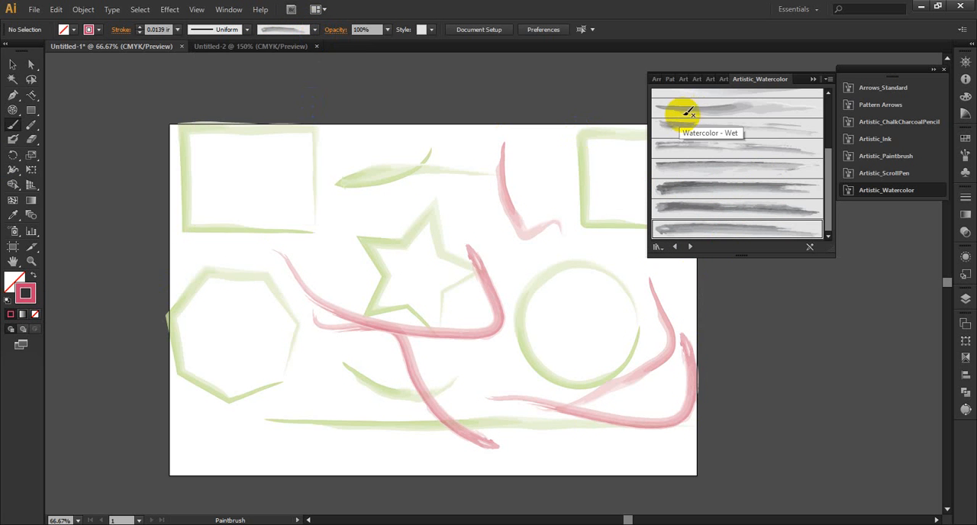
pyautogui.click(314, 31)
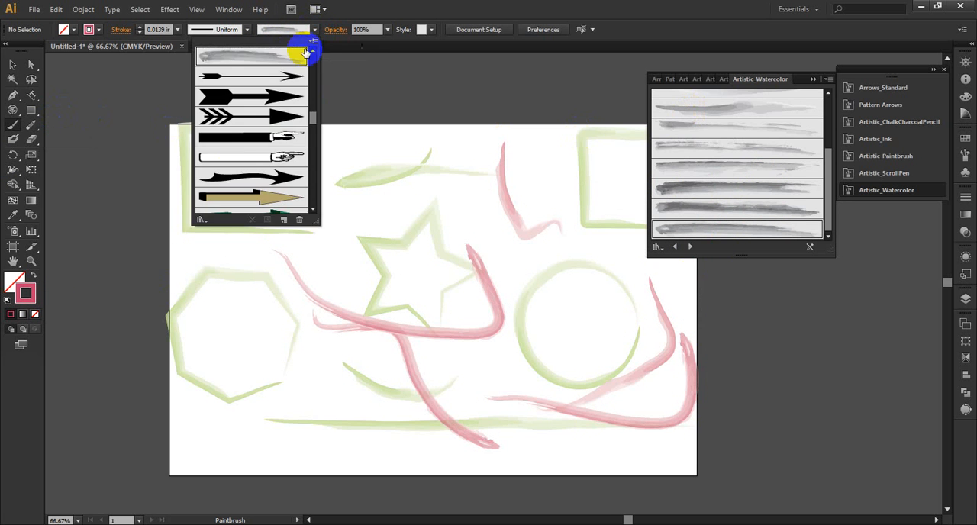
pyautogui.click(200, 220)
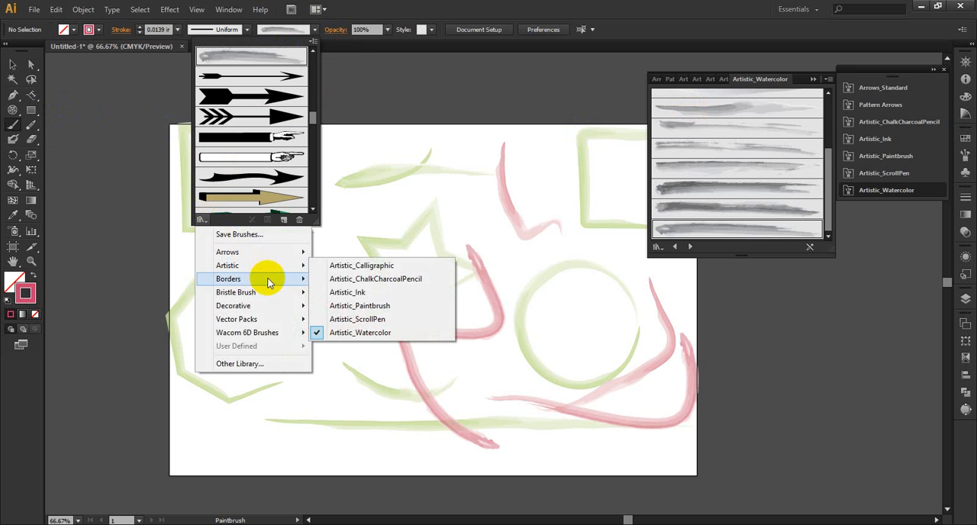
pyautogui.moveTo(267, 280)
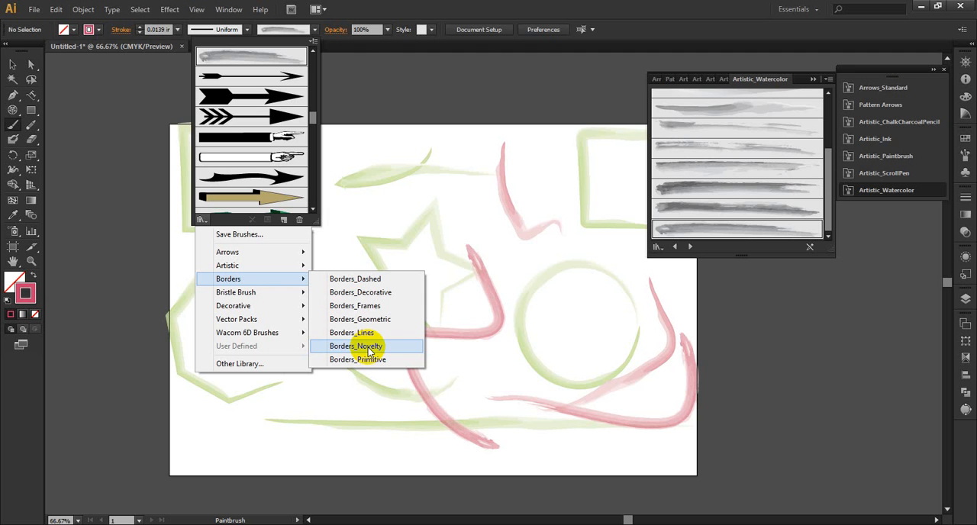
pyautogui.click(376, 90)
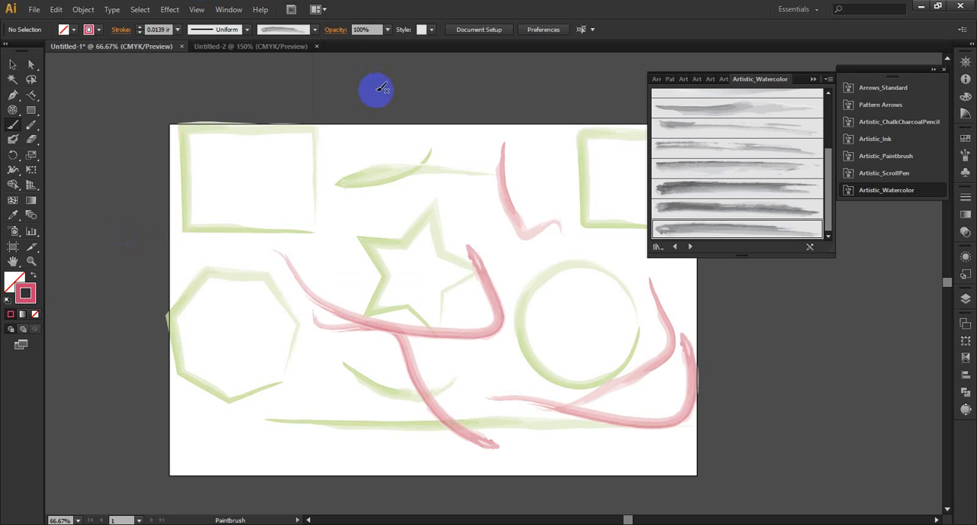
# Step: Draw a V-shaped path beside the upper-left rectangle with the Pencil tool and apply a streaky Artistic_Watercolor brush to it
pyautogui.click(31, 125)
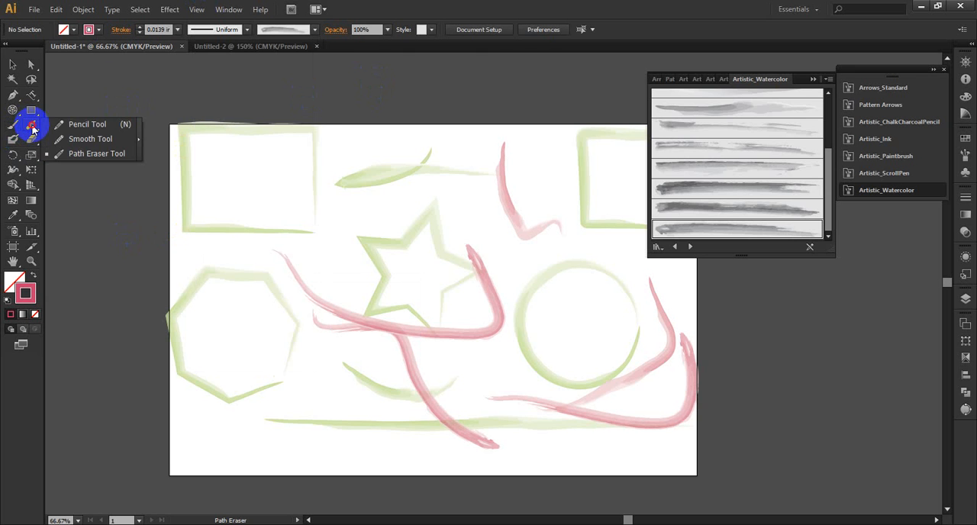
pyautogui.click(94, 124)
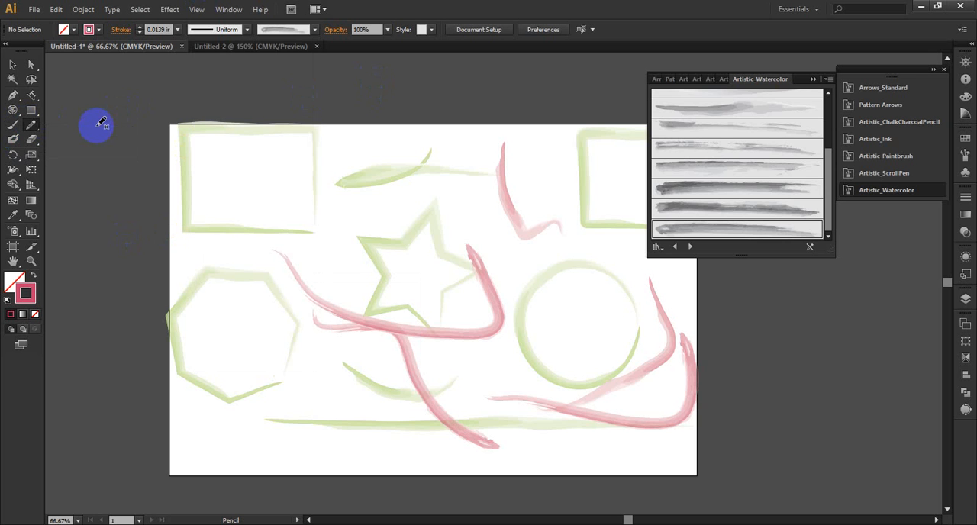
pyautogui.moveTo(98, 145); pyautogui.dragTo(256, 123)
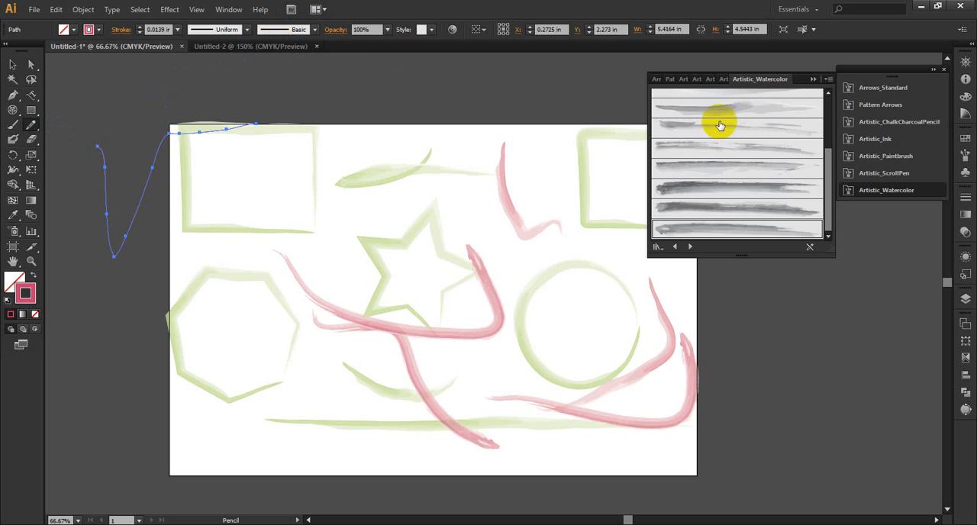
pyautogui.click(745, 147)
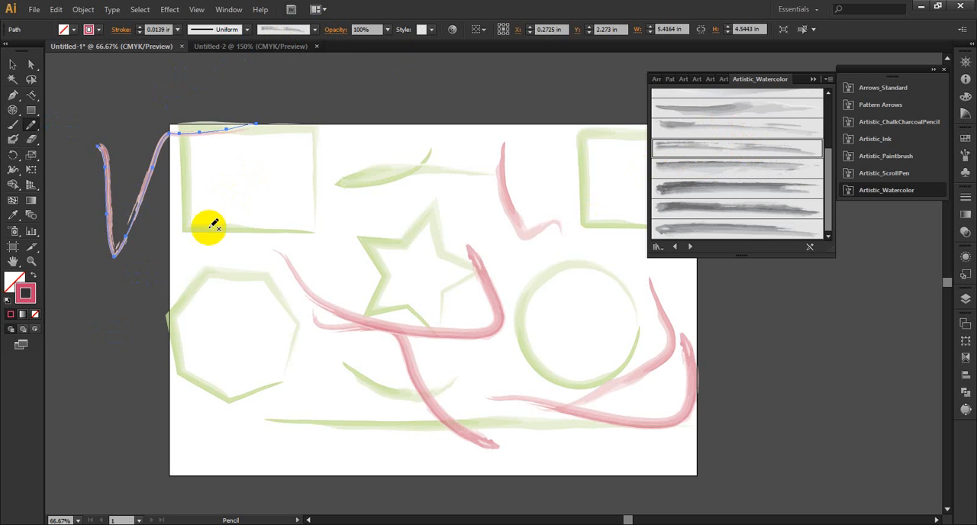
# Step: Draw a looping pencil path across the heptagon with a 0.25 in stroke and apply a dark, thick Artistic_Watercolor brush to it
pyautogui.moveTo(207, 242)
pyautogui.mouseDown()
pyautogui.moveTo(189, 290)
pyautogui.moveTo(307, 344)
pyautogui.mouseUp()
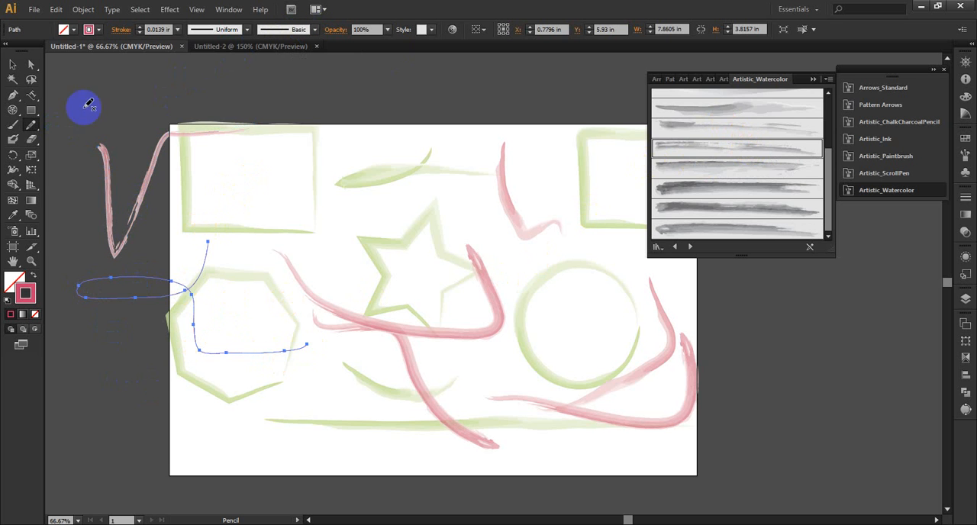
pyautogui.click(140, 27)
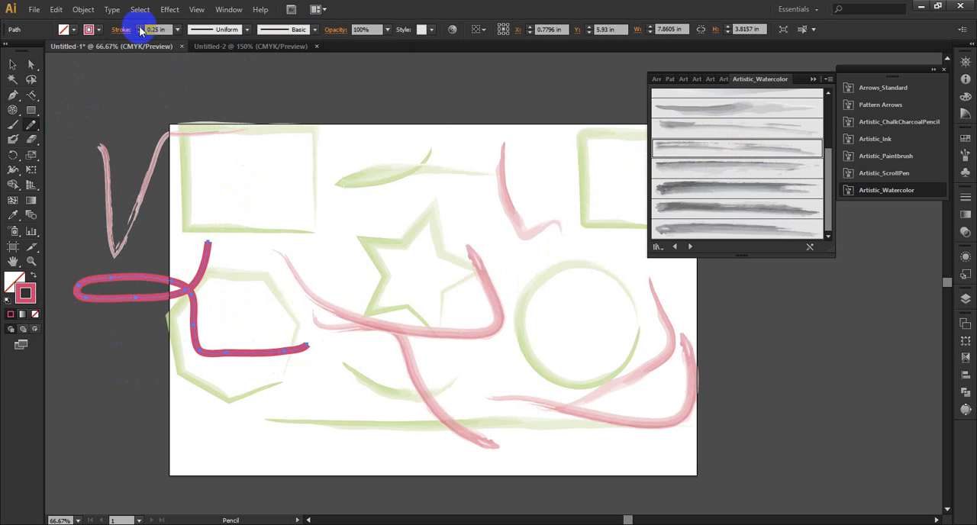
pyautogui.click(697, 189)
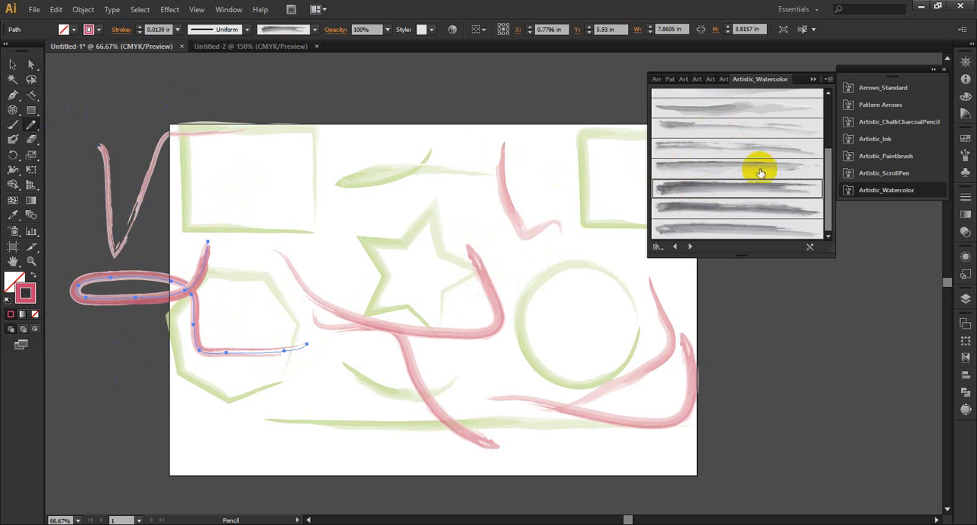
pyautogui.scroll(-3, 70, 129)
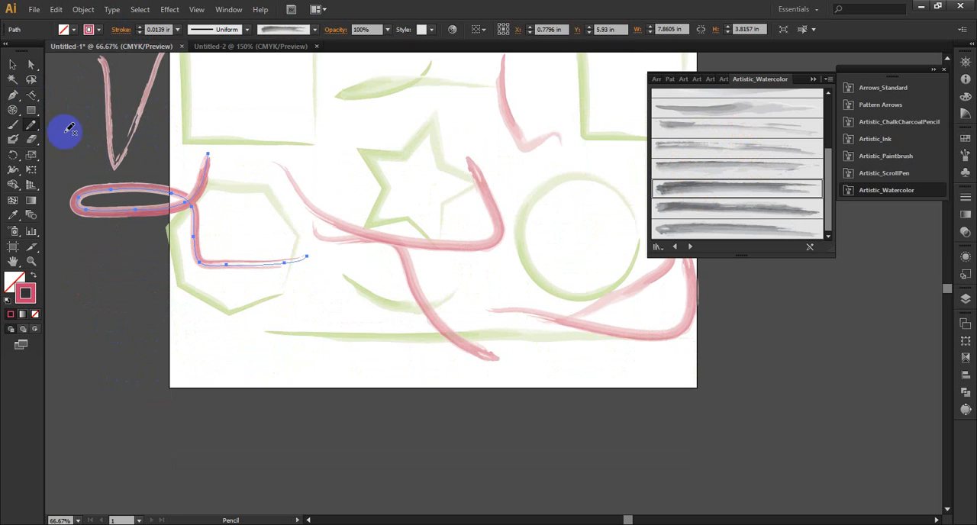
pyautogui.scroll(4, 785, 135)
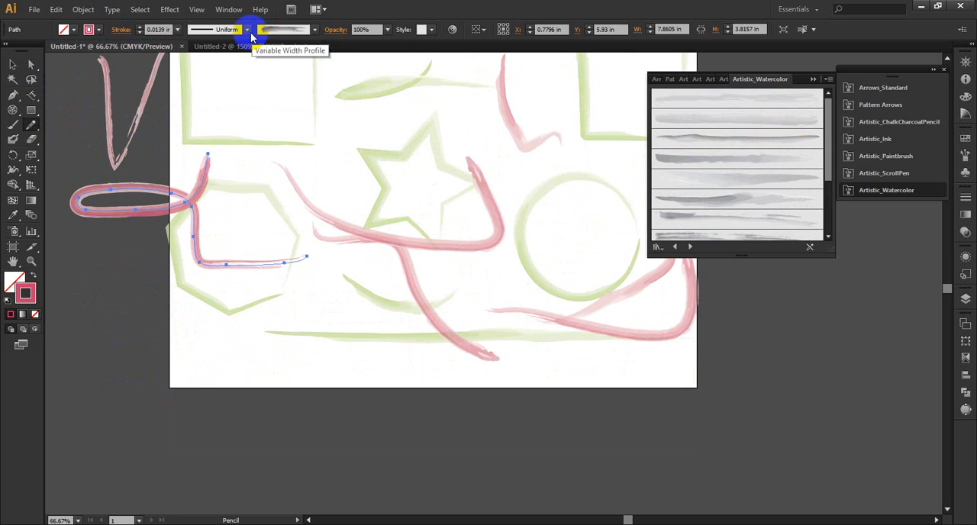
# Step: Replace the looping path's brush with the thin tapered black brush listed below the chalk brushes in the document's brushes
pyautogui.click(315, 29)
pyautogui.scroll(-5, 269, 147)
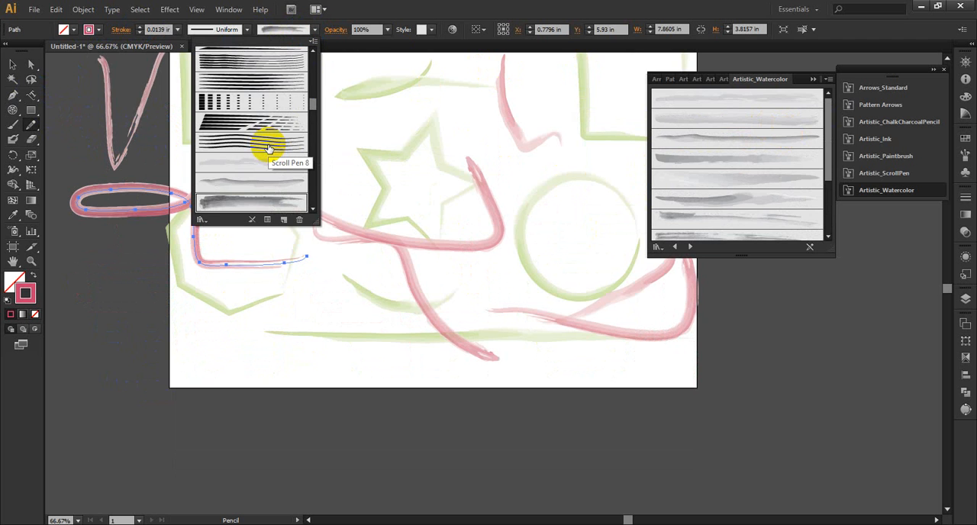
pyautogui.scroll(5, 269, 147)
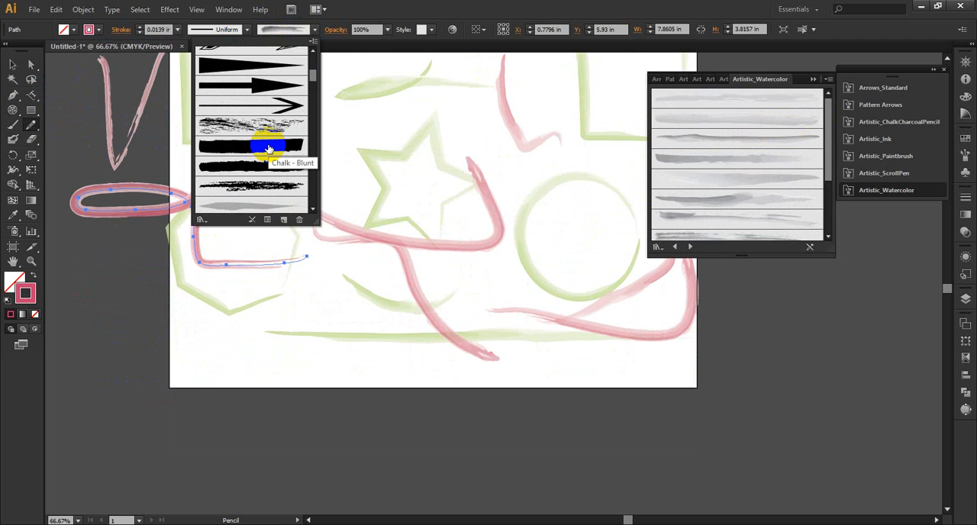
pyautogui.scroll(3, 259, 137)
pyautogui.scroll(-3, 252, 141)
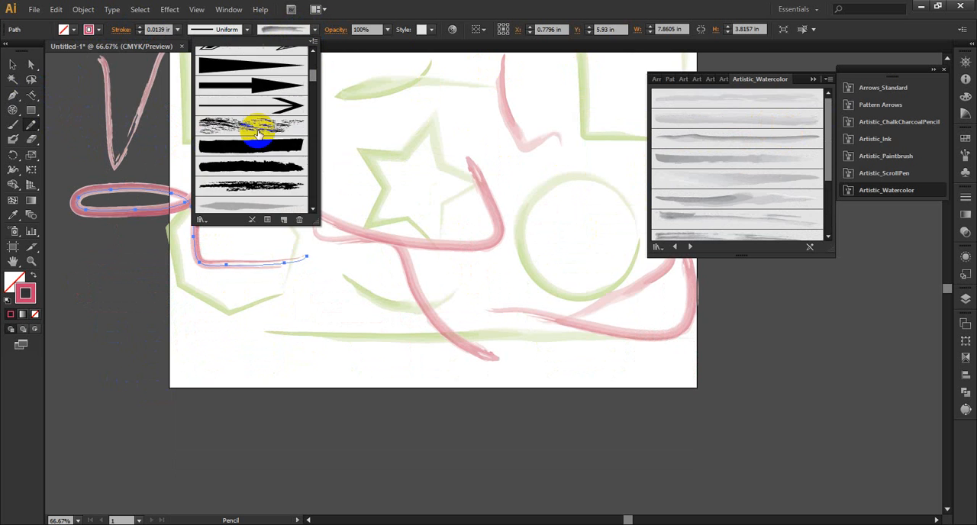
pyautogui.scroll(-3, 258, 134)
pyautogui.click(261, 152)
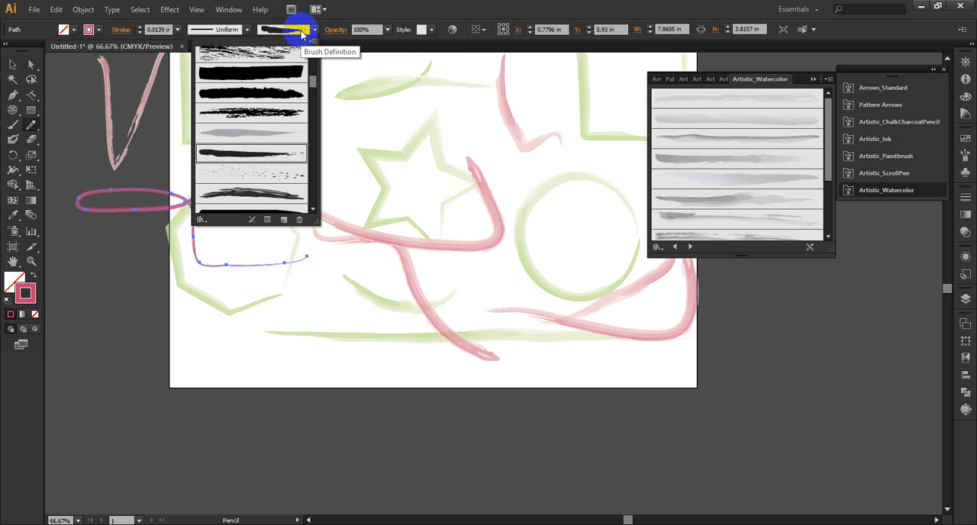
pyautogui.click(303, 33)
# Step: Draw a wavy pencil path about 14.2 in wide below the artboard and set its stroke weight to 0.375 in
pyautogui.scroll(-5, 328, 327)
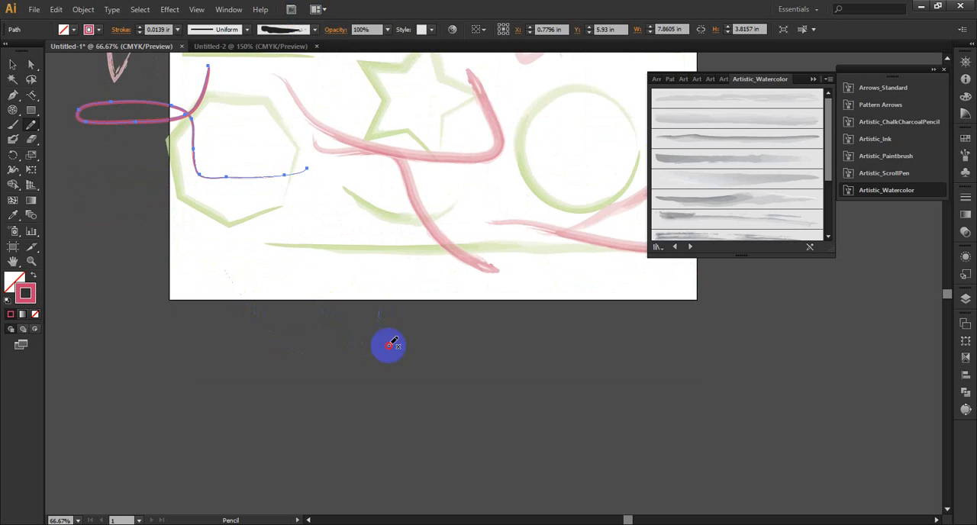
pyautogui.moveTo(390, 346); pyautogui.dragTo(639, 335)
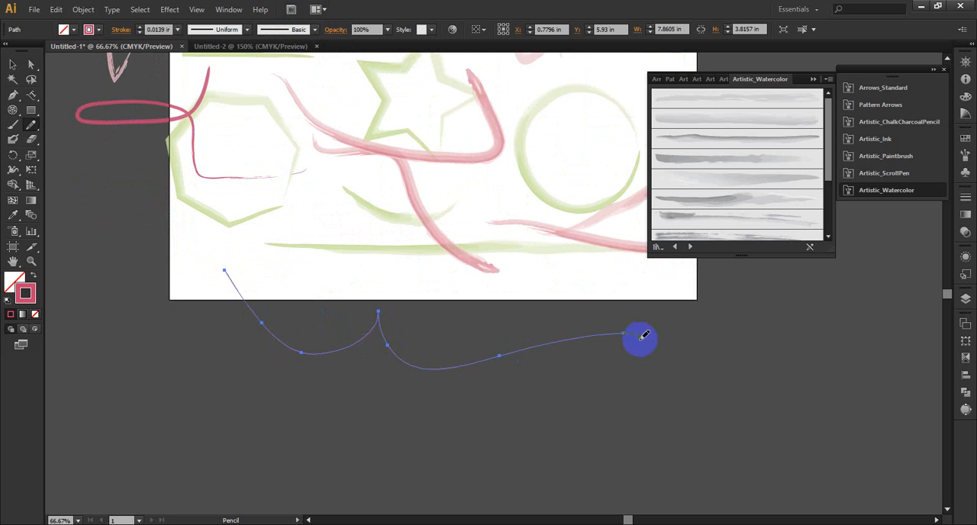
pyautogui.click(139, 31)
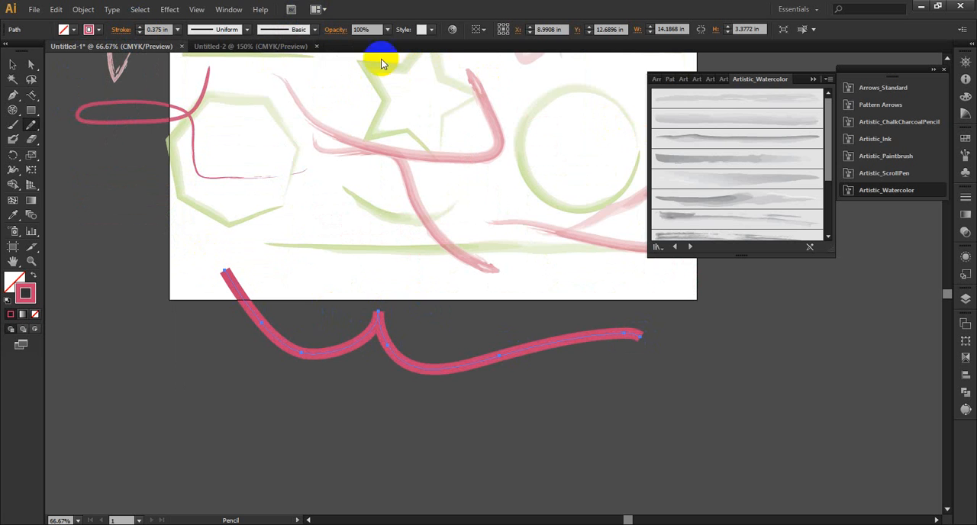
# Step: Try several Artistic_Paintbrush brushes on the wavy path, ending with the broken two-part stroke, and close the brush library
pyautogui.click(674, 246)
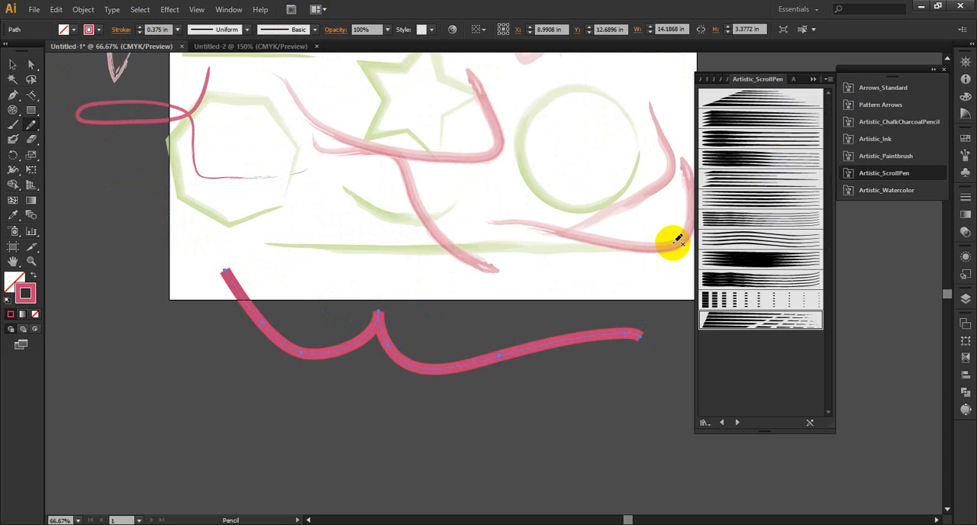
pyautogui.click(721, 423)
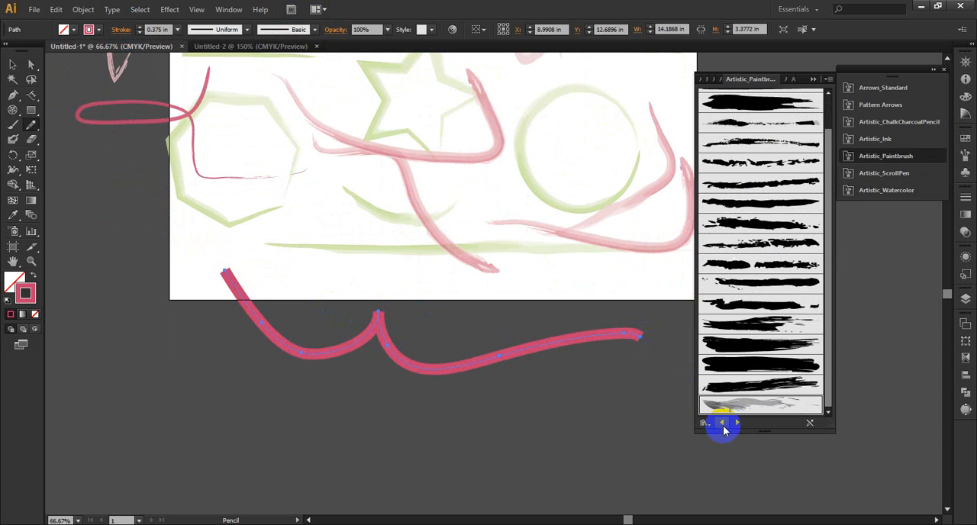
pyautogui.click(758, 361)
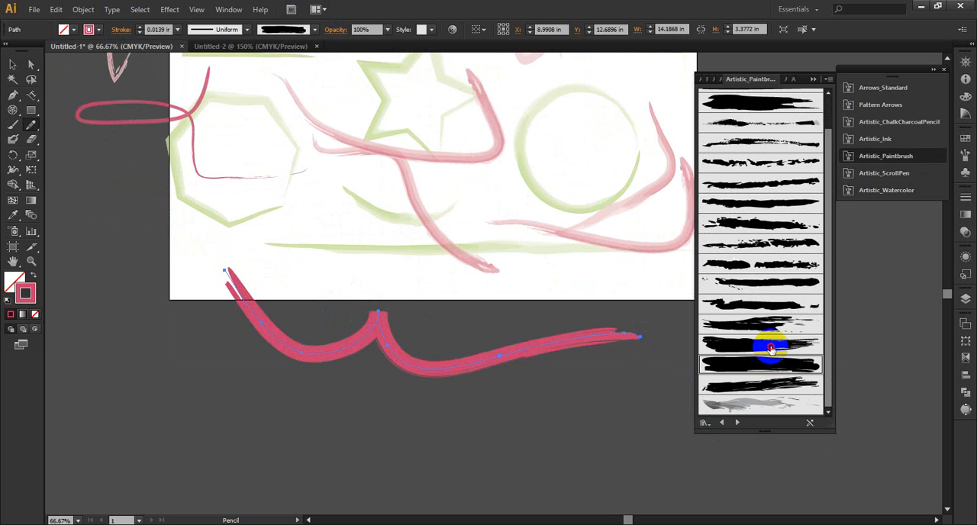
pyautogui.click(771, 348)
pyautogui.click(770, 325)
pyautogui.click(776, 308)
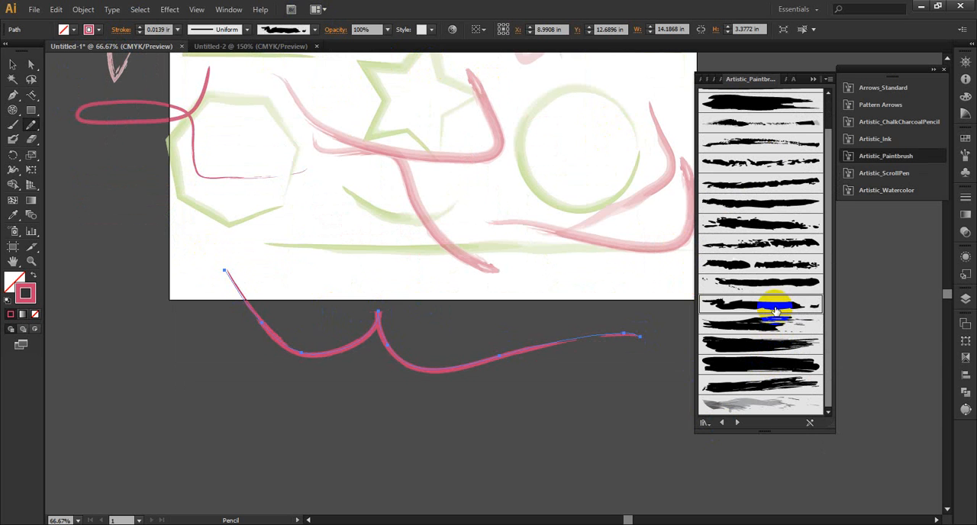
pyautogui.click(774, 283)
pyautogui.click(774, 264)
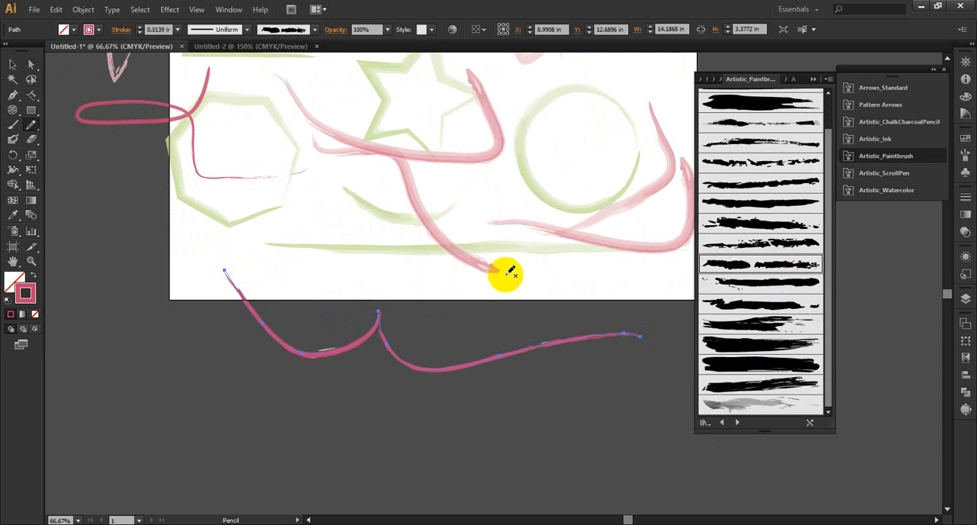
pyautogui.scroll(-3, 534, 251)
pyautogui.click(818, 79)
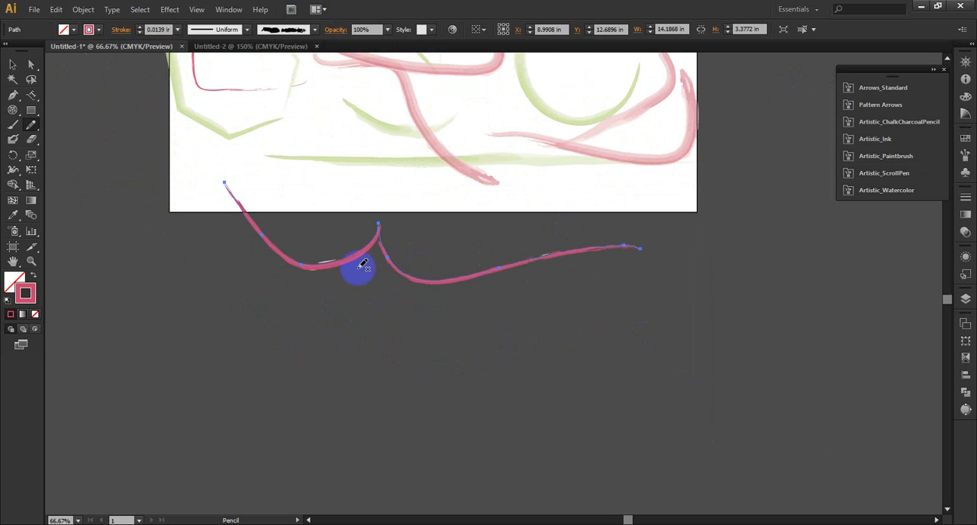
# Step: Erase the wavy path around its central peak with the Path Eraser tool
pyautogui.click(32, 126)
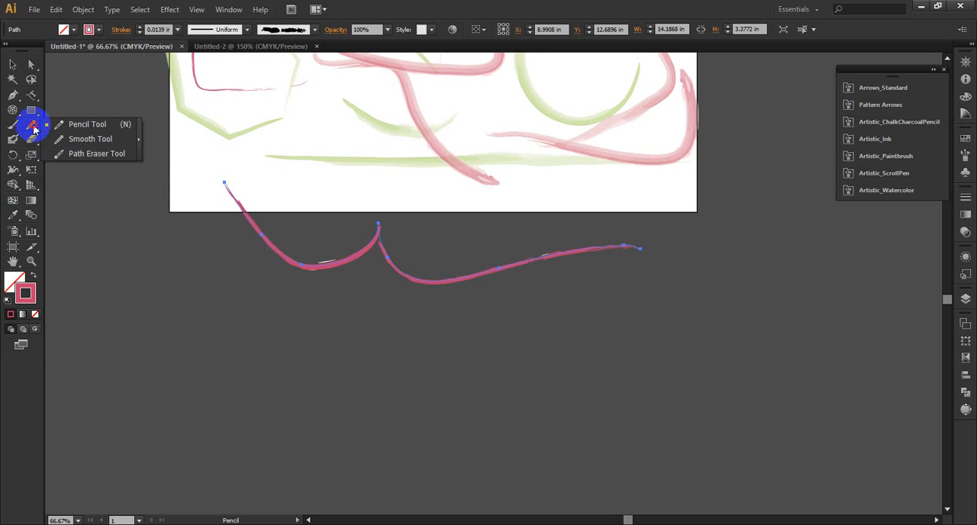
pyautogui.moveTo(34, 130)
pyautogui.mouseDown()
pyautogui.moveTo(105, 136)
pyautogui.moveTo(87, 155)
pyautogui.mouseUp()
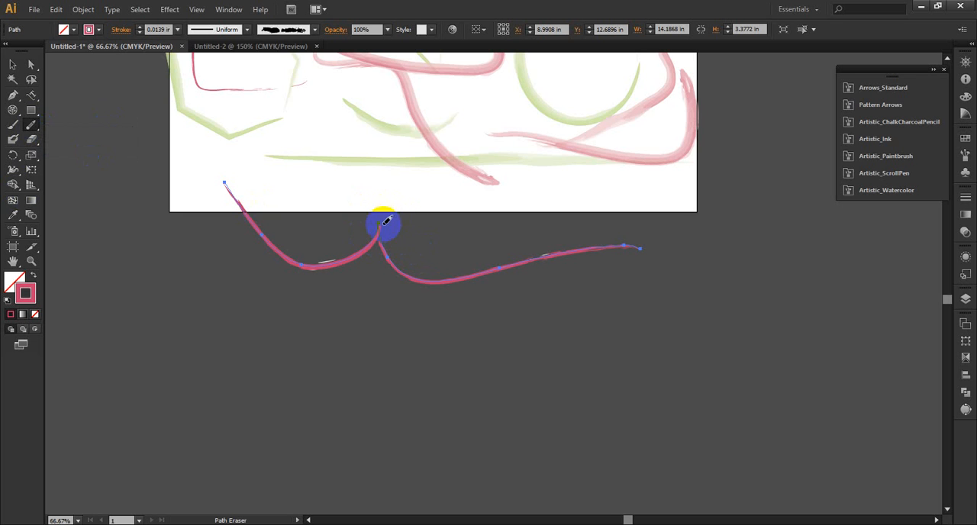
pyautogui.moveTo(381, 222); pyautogui.dragTo(396, 226)
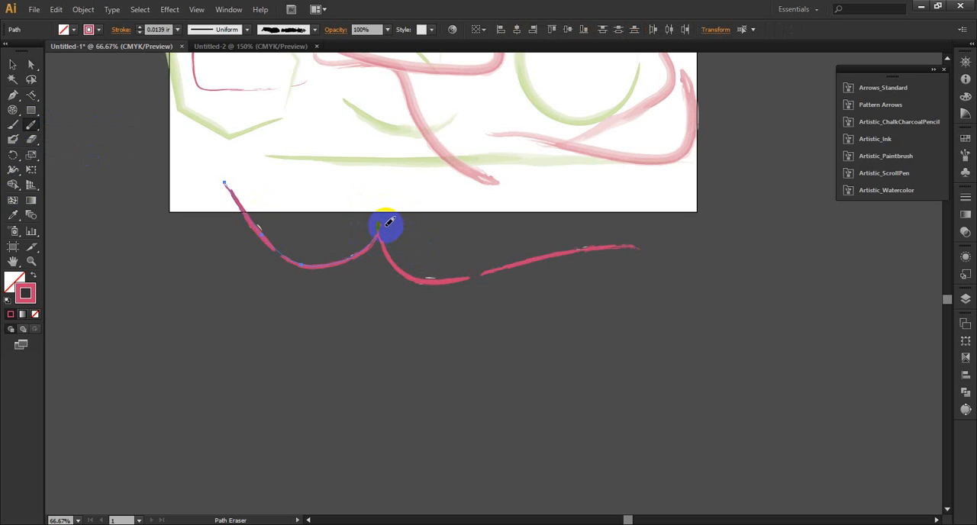
pyautogui.moveTo(379, 227)
pyautogui.mouseDown()
pyautogui.moveTo(415, 225)
pyautogui.moveTo(371, 231)
pyautogui.moveTo(381, 206)
pyautogui.moveTo(373, 276)
pyautogui.moveTo(377, 234)
pyautogui.moveTo(319, 264)
pyautogui.mouseUp()
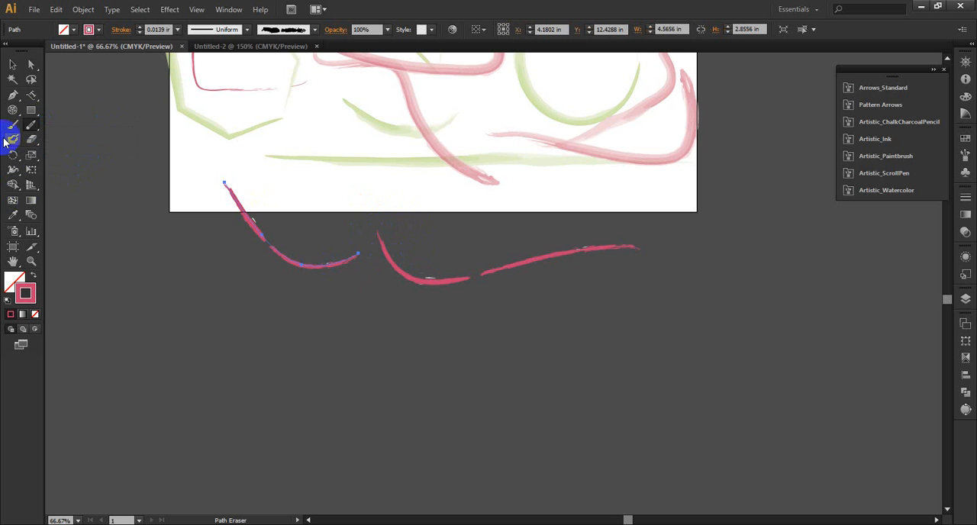
# Step: Undo the Path Eraser cuts and the last brush changes on the wavy path, with the Smooth tool active
pyautogui.moveTo(30, 125); pyautogui.dragTo(84, 138)
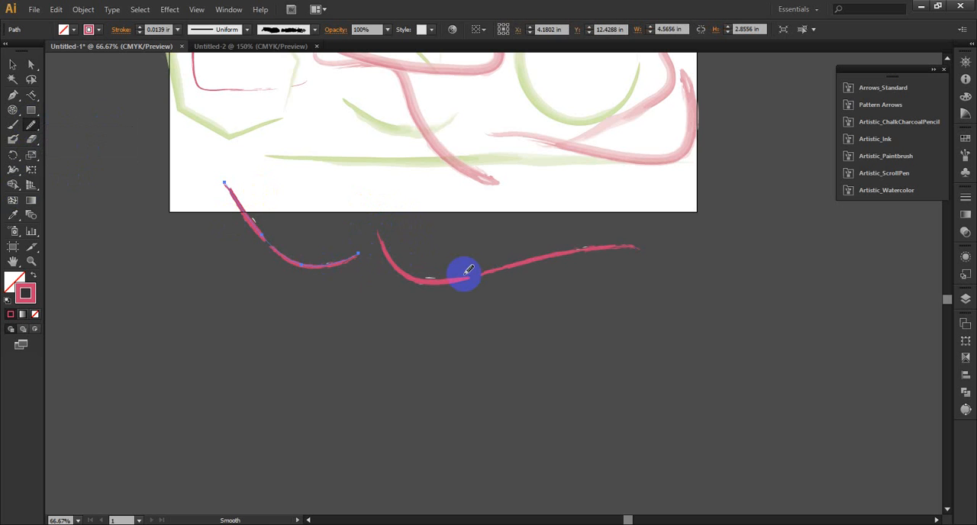
pyautogui.hotkey('ctrl', 'z')
pyautogui.hotkey('ctrl', 'z')
pyautogui.hotkey('ctrl', 'z')
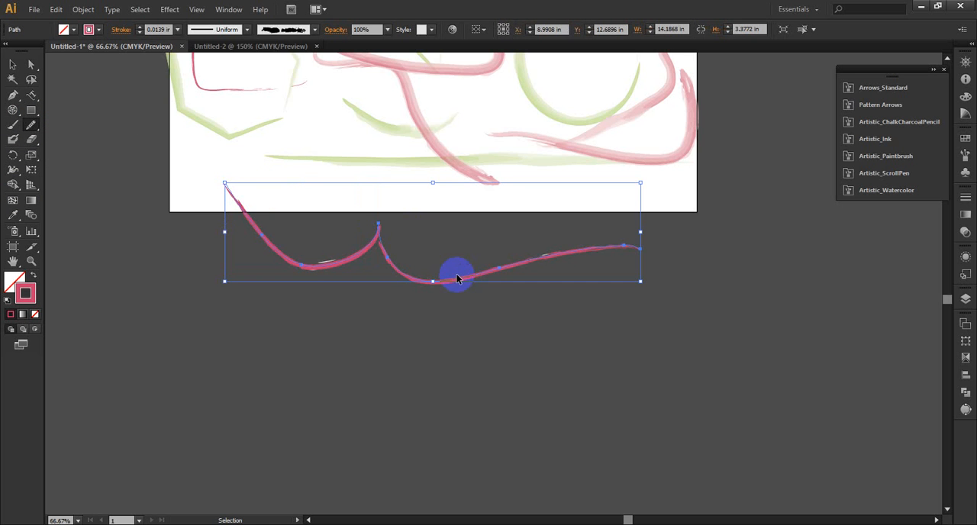
pyautogui.hotkey('ctrl', 'z')
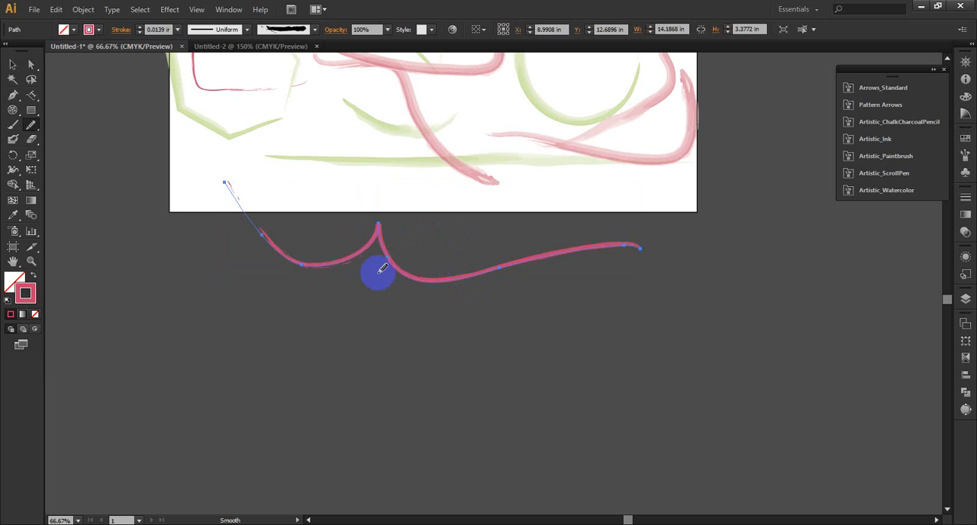
# Step: Round off the sharp central peak of the wavy pink path with the Smooth tool
pyautogui.moveTo(40, 131); pyautogui.dragTo(102, 149)
pyautogui.click(102, 145)
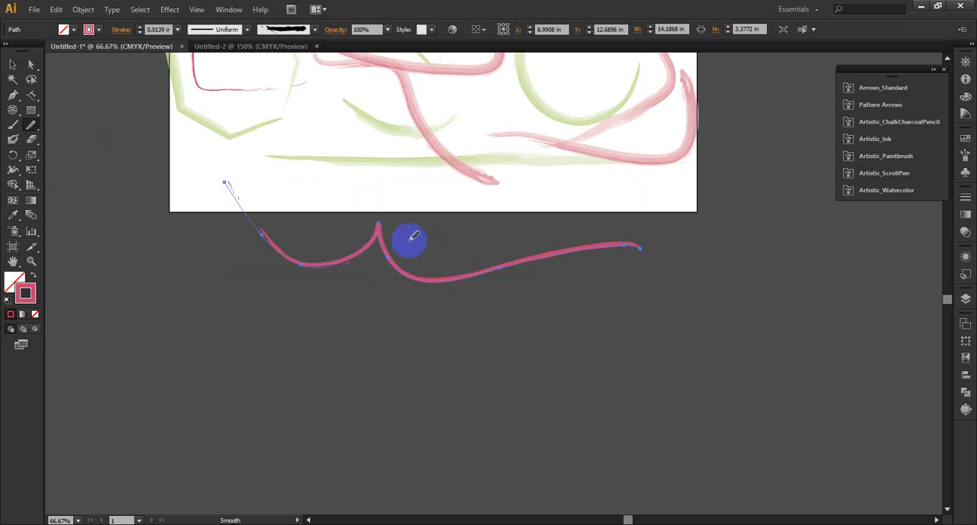
pyautogui.moveTo(382, 222)
pyautogui.mouseDown()
pyautogui.moveTo(375, 270)
pyautogui.moveTo(388, 216)
pyautogui.moveTo(379, 225)
pyautogui.moveTo(391, 245)
pyautogui.moveTo(379, 226)
pyautogui.moveTo(378, 271)
pyautogui.moveTo(383, 229)
pyautogui.moveTo(336, 232)
pyautogui.moveTo(378, 231)
pyautogui.moveTo(378, 220)
pyautogui.moveTo(370, 245)
pyautogui.moveTo(388, 238)
pyautogui.moveTo(358, 245)
pyautogui.moveTo(378, 235)
pyautogui.moveTo(338, 268)
pyautogui.moveTo(347, 278)
pyautogui.moveTo(387, 206)
pyautogui.moveTo(372, 267)
pyautogui.moveTo(379, 228)
pyautogui.moveTo(359, 244)
pyautogui.moveTo(364, 262)
pyautogui.moveTo(386, 249)
pyautogui.moveTo(325, 281)
pyautogui.moveTo(414, 266)
pyautogui.moveTo(573, 277)
pyautogui.moveTo(528, 282)
pyautogui.mouseUp()
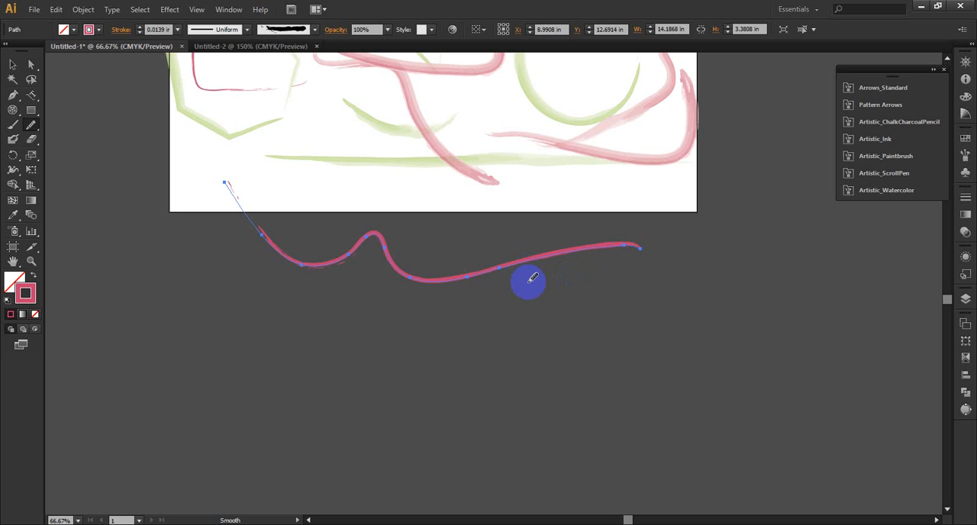
# Step: Erase three sections of the wavy path with the Path Eraser: before the central peak, beyond the following dip, and at the dip itself
pyautogui.click(31, 126)
pyautogui.click(79, 159)
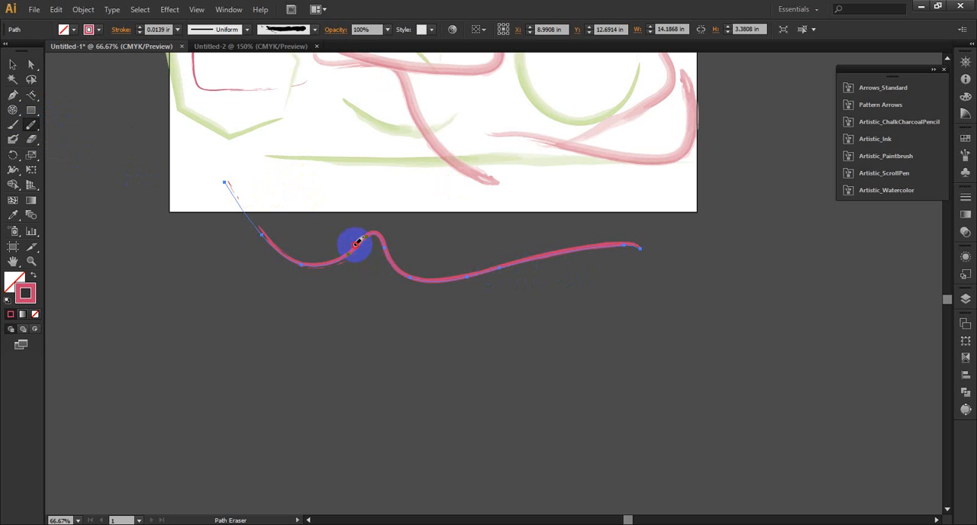
pyautogui.moveTo(350, 254); pyautogui.dragTo(273, 250)
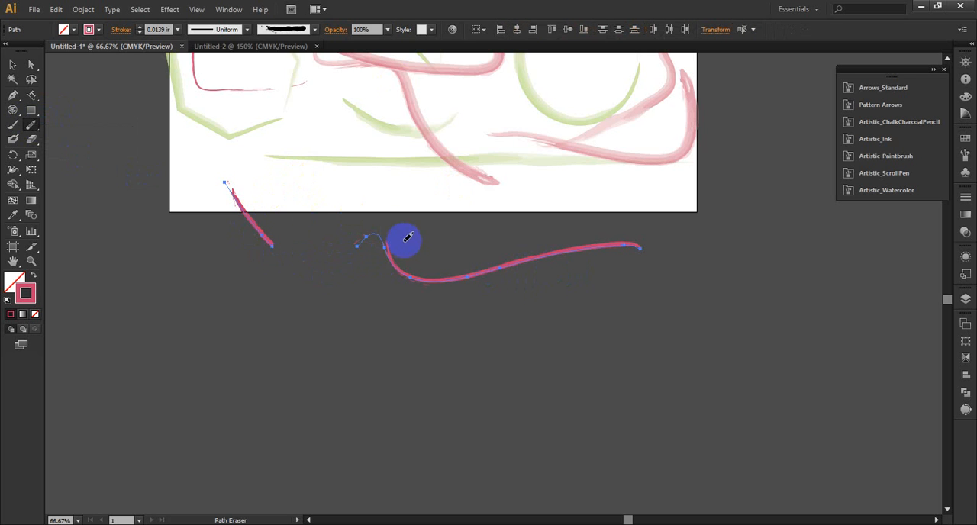
pyautogui.moveTo(580, 248)
pyautogui.mouseDown()
pyautogui.moveTo(549, 257)
pyautogui.moveTo(522, 287)
pyautogui.moveTo(555, 243)
pyautogui.moveTo(522, 265)
pyautogui.moveTo(464, 276)
pyautogui.mouseUp()
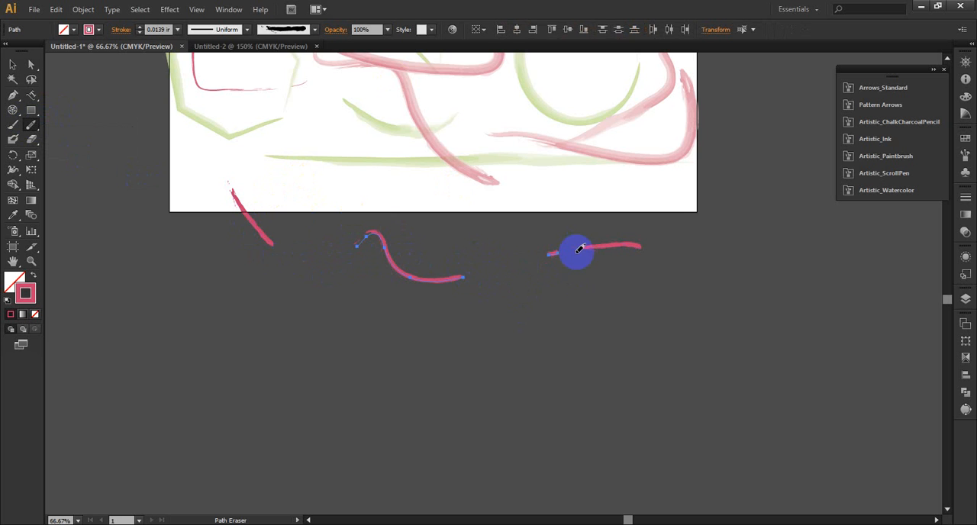
pyautogui.moveTo(396, 271); pyautogui.dragTo(460, 286)
# Step: Select the pink brush stroke descending below the star and erase a gap in its middle with the Path Eraser
pyautogui.scroll(5, 468, 171)
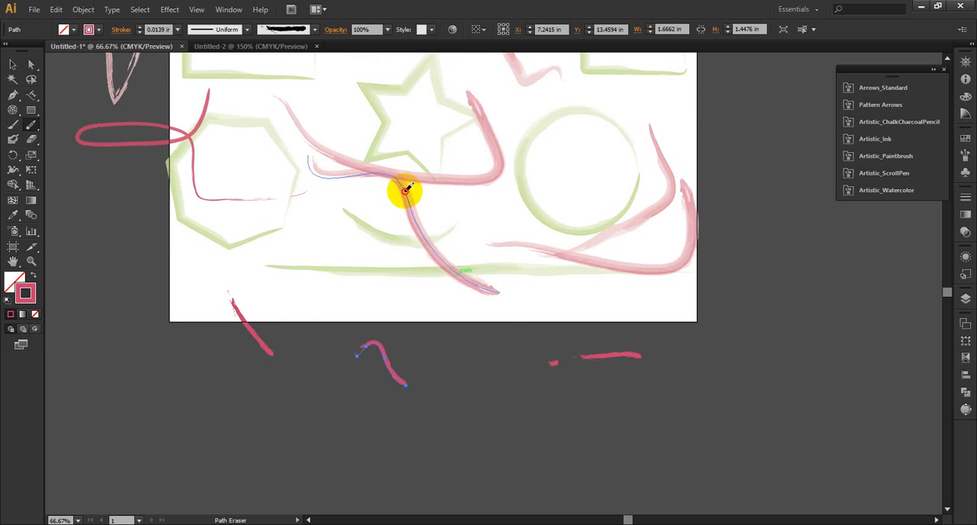
pyautogui.click(12, 64)
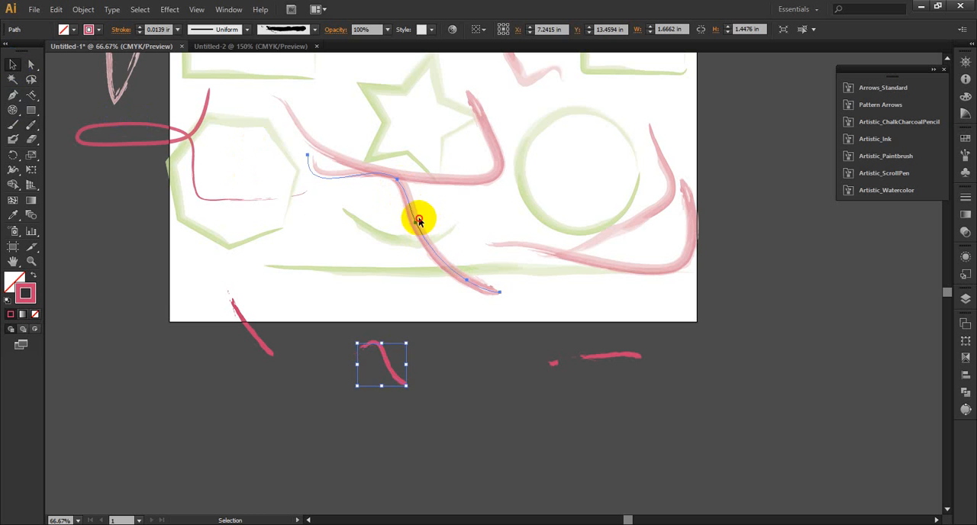
pyautogui.click(413, 215)
pyautogui.click(17, 130)
pyautogui.click(31, 125)
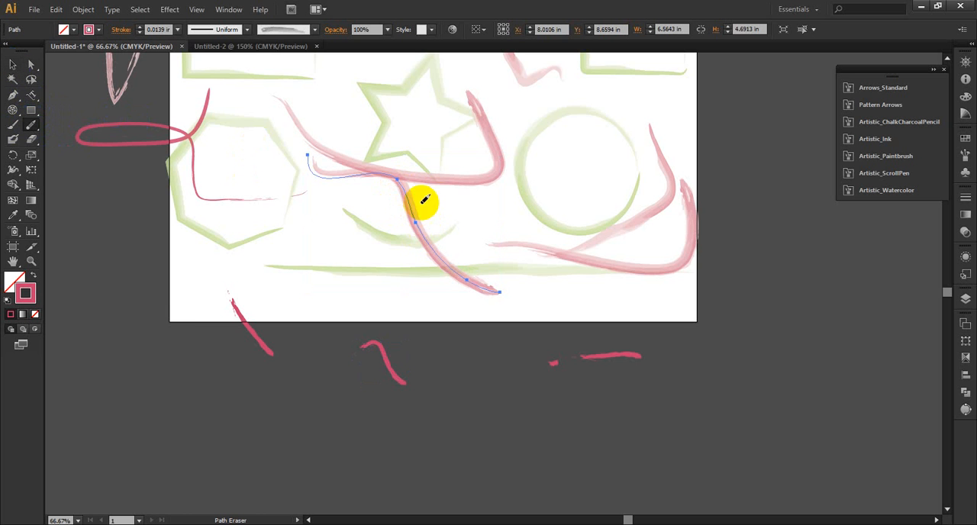
pyautogui.moveTo(419, 209)
pyautogui.mouseDown()
pyautogui.moveTo(414, 226)
pyautogui.moveTo(430, 246)
pyautogui.mouseUp()
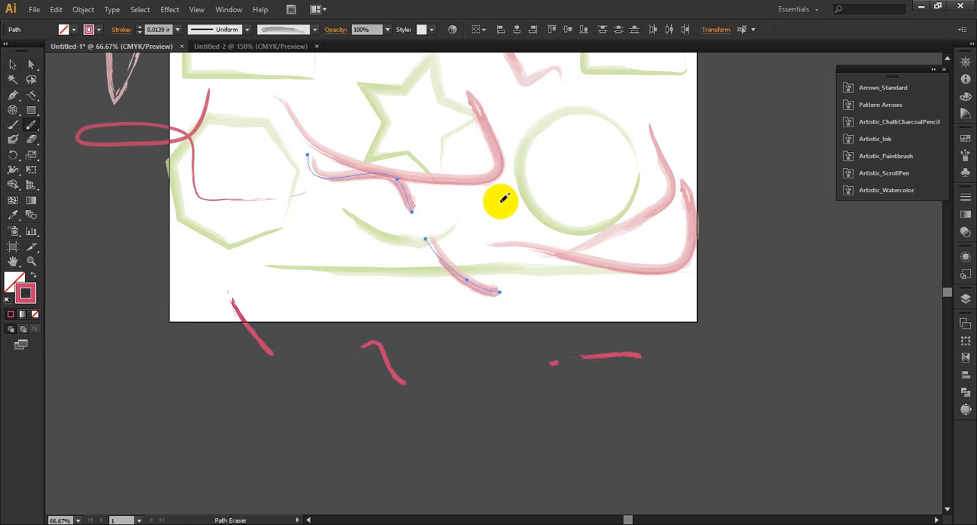
# Step: Apply the Artistic_ScrollPen brush of evenly spaced parallel lines to the green rectangle in the artboard's upper-left corner, and collapse the brush library
pyautogui.scroll(5, 503, 193)
pyautogui.scroll(2, 319, 170)
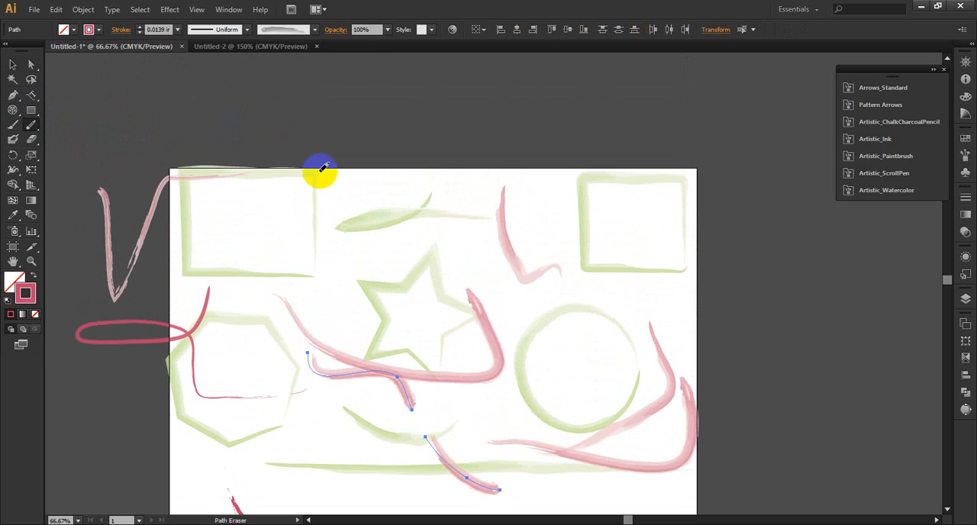
pyautogui.click(12, 64)
pyautogui.click(189, 243)
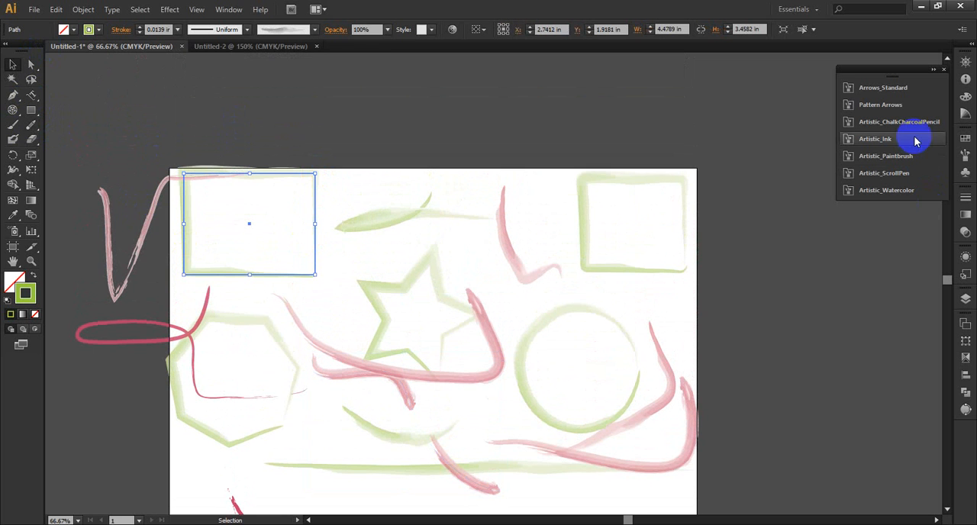
pyautogui.click(908, 175)
pyautogui.click(794, 200)
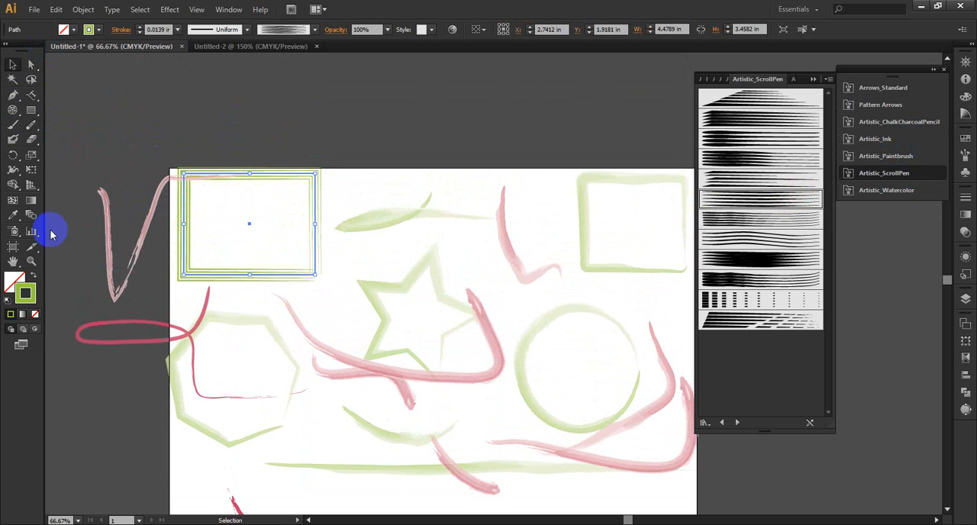
pyautogui.click(31, 262)
pyautogui.moveTo(150, 145); pyautogui.dragTo(312, 301)
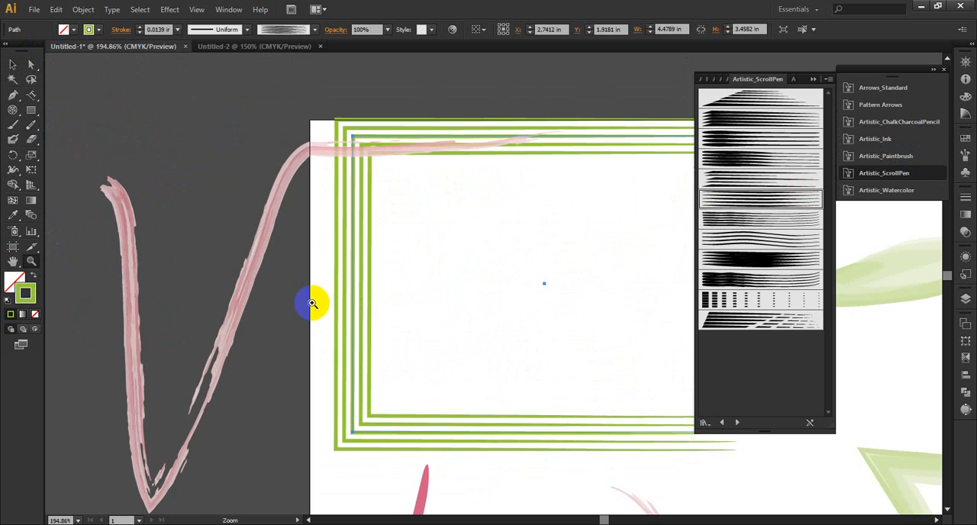
pyautogui.click(816, 81)
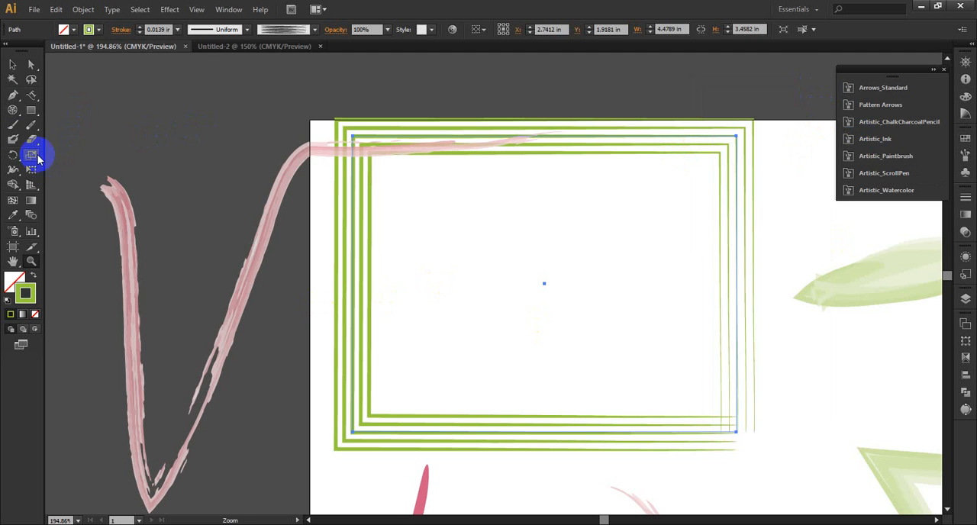
# Step: Erase most of the green rectangle's left side with the Path Eraser, including the small leftover fragment
pyautogui.click(34, 125)
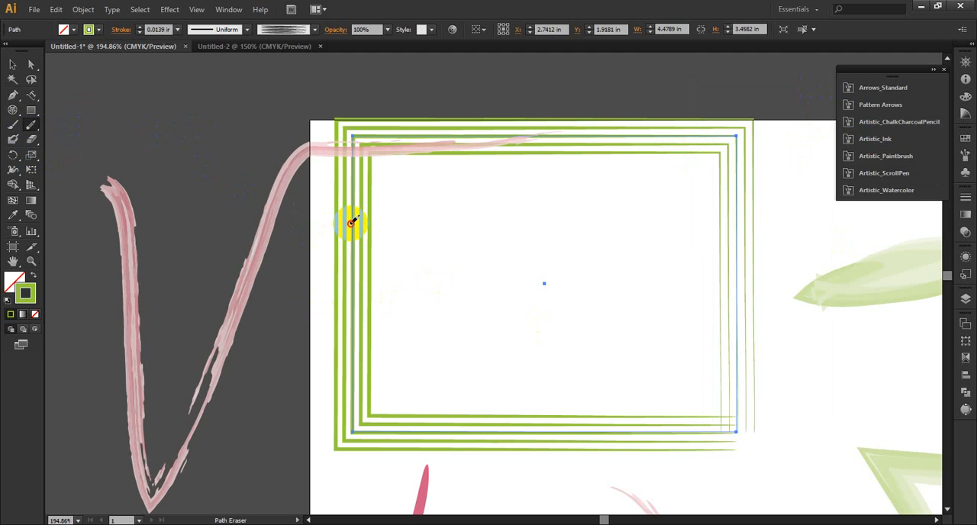
pyautogui.moveTo(351, 222); pyautogui.dragTo(351, 312)
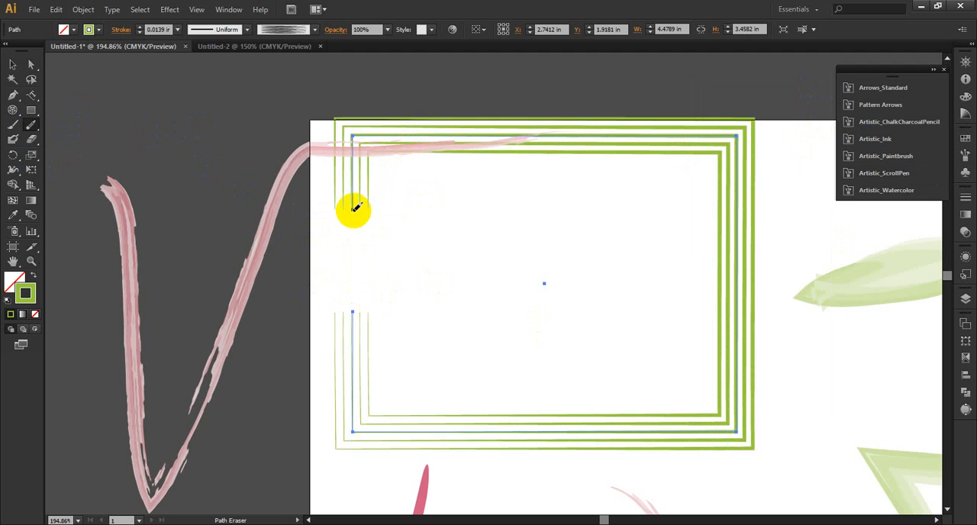
pyautogui.moveTo(352, 196); pyautogui.dragTo(354, 138)
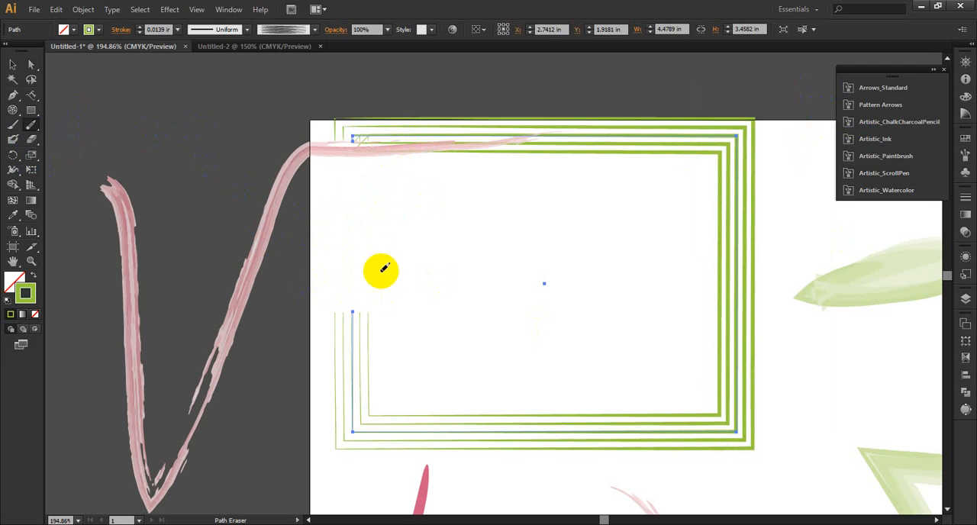
pyautogui.moveTo(354, 307); pyautogui.dragTo(356, 405)
pyautogui.moveTo(360, 314)
pyautogui.mouseDown()
pyautogui.moveTo(338, 315)
pyautogui.moveTo(362, 312)
pyautogui.mouseUp()
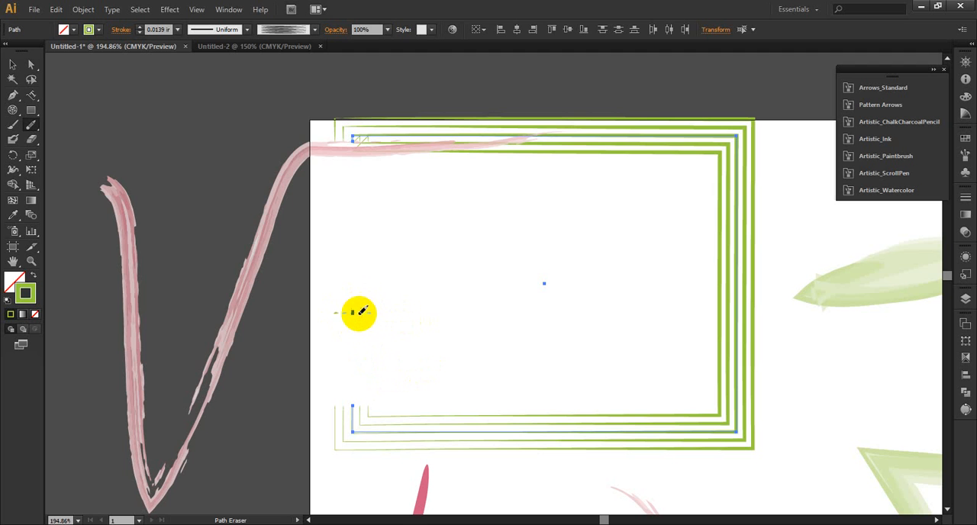
# Step: Erase a short gap in the middle of the green rectangle's right side with the Path Eraser
pyautogui.scroll(-1, 440, 298)
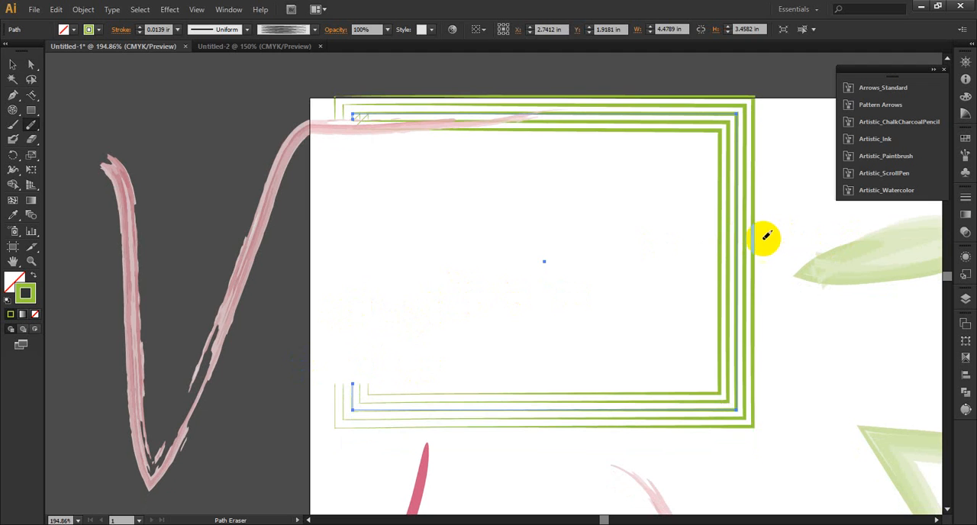
pyautogui.moveTo(737, 239)
pyautogui.mouseDown()
pyautogui.moveTo(768, 239)
pyautogui.moveTo(686, 239)
pyautogui.moveTo(747, 240)
pyautogui.moveTo(737, 239)
pyautogui.moveTo(736, 250)
pyautogui.moveTo(735, 220)
pyautogui.mouseUp()
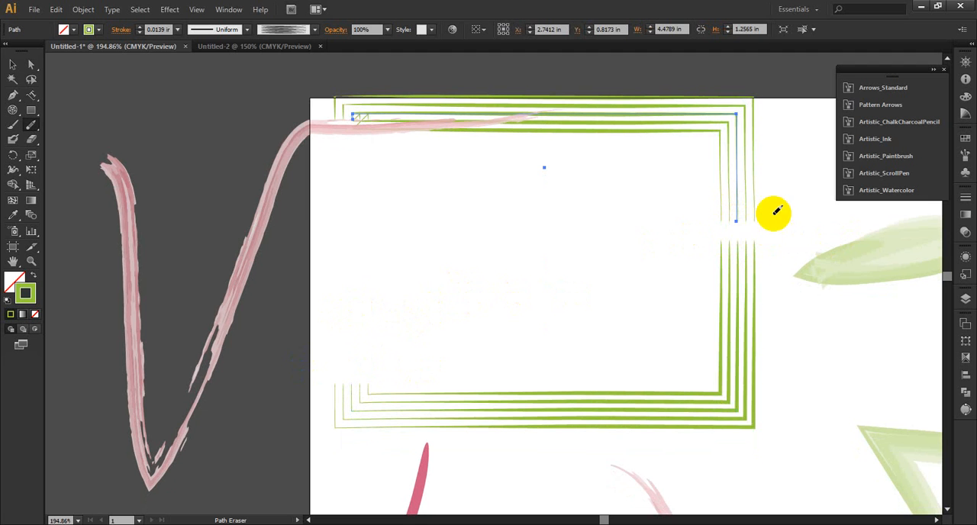
pyautogui.scroll(1, 748, 271)
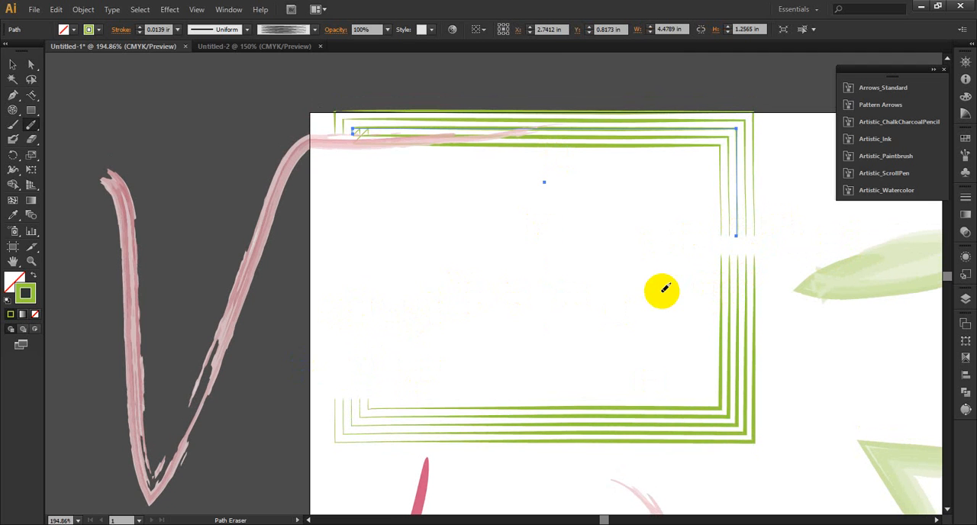